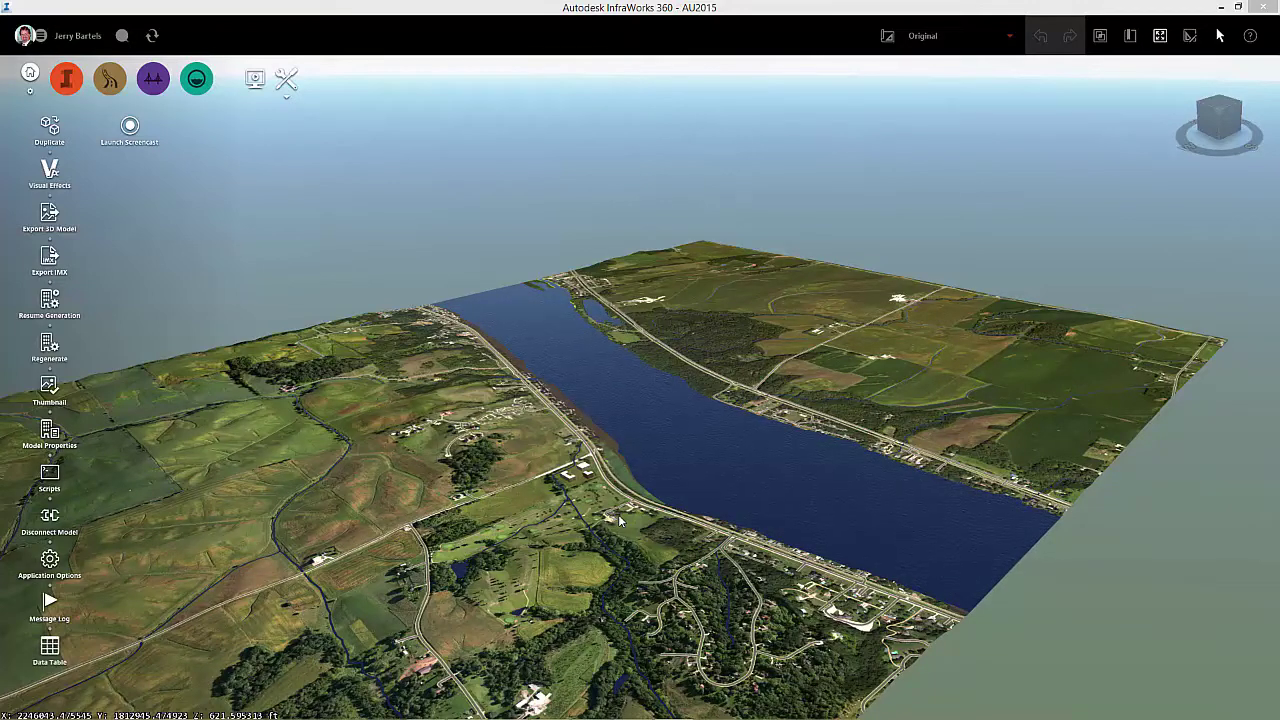
- Switch the river model from the Original proposal to the master proposal
drag(724, 489, 582, 605)
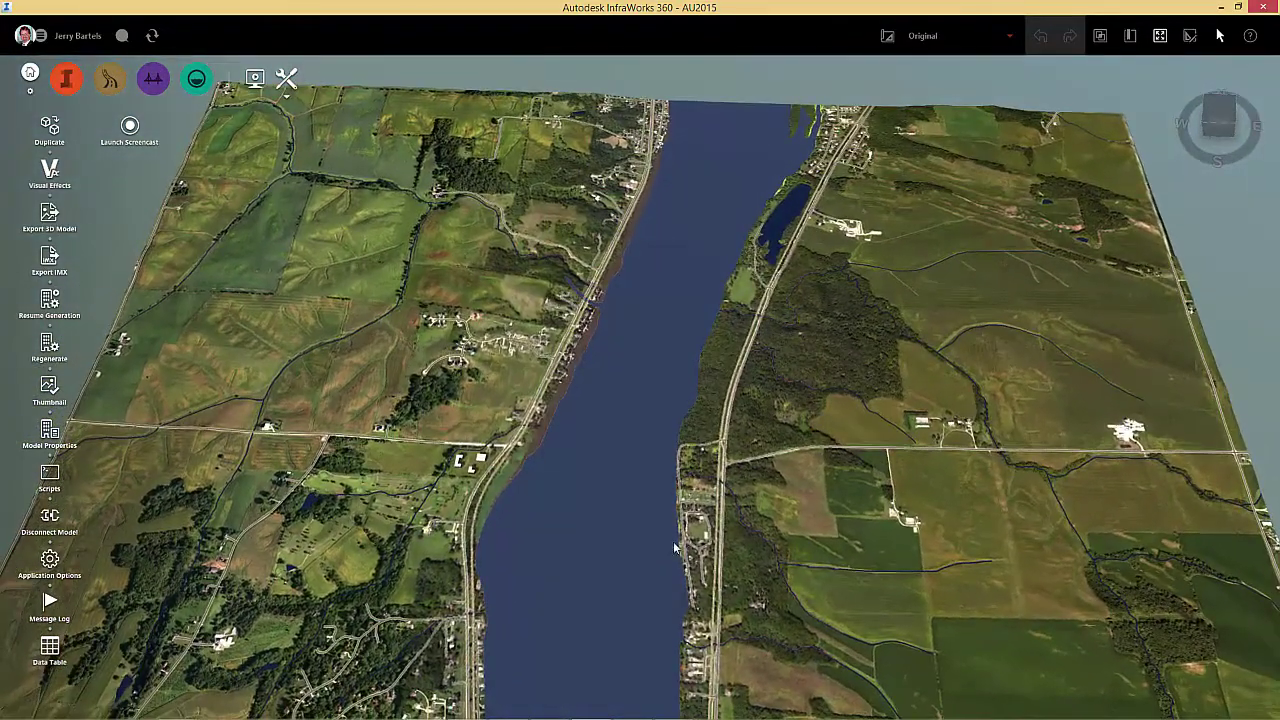
right_drag(861, 512, 908, 469)
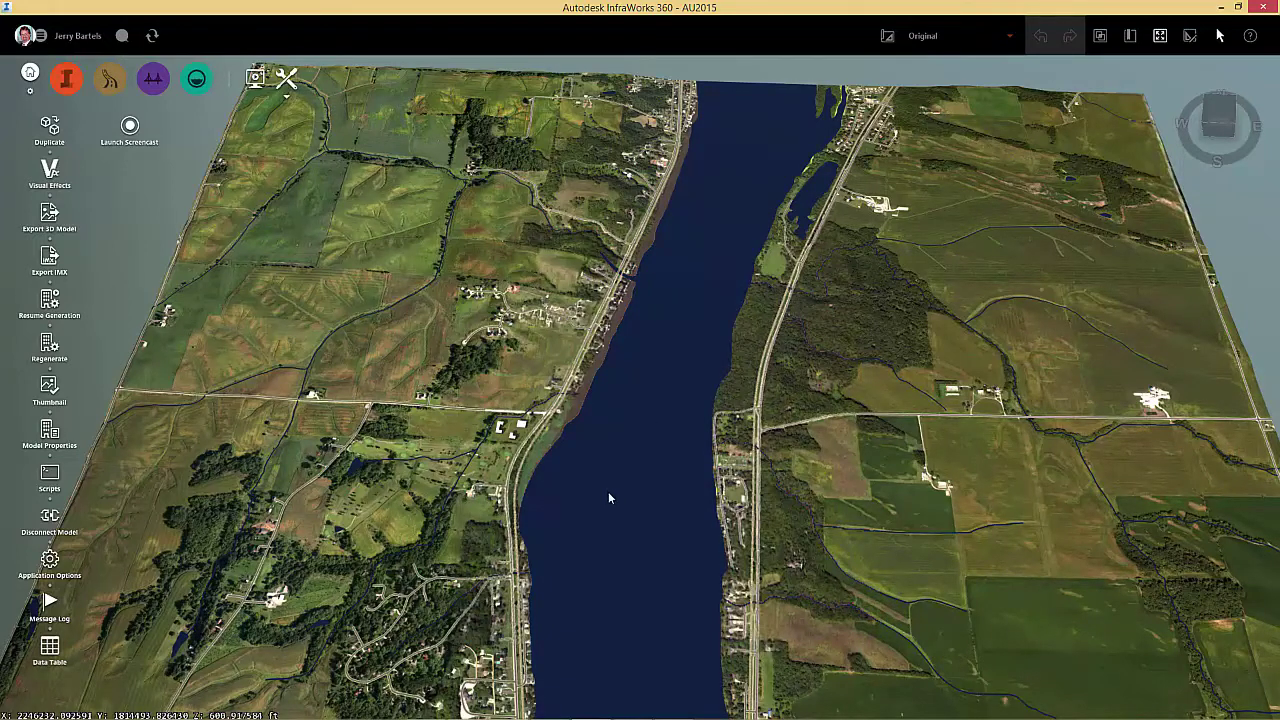
scroll(608, 497, up, 3)
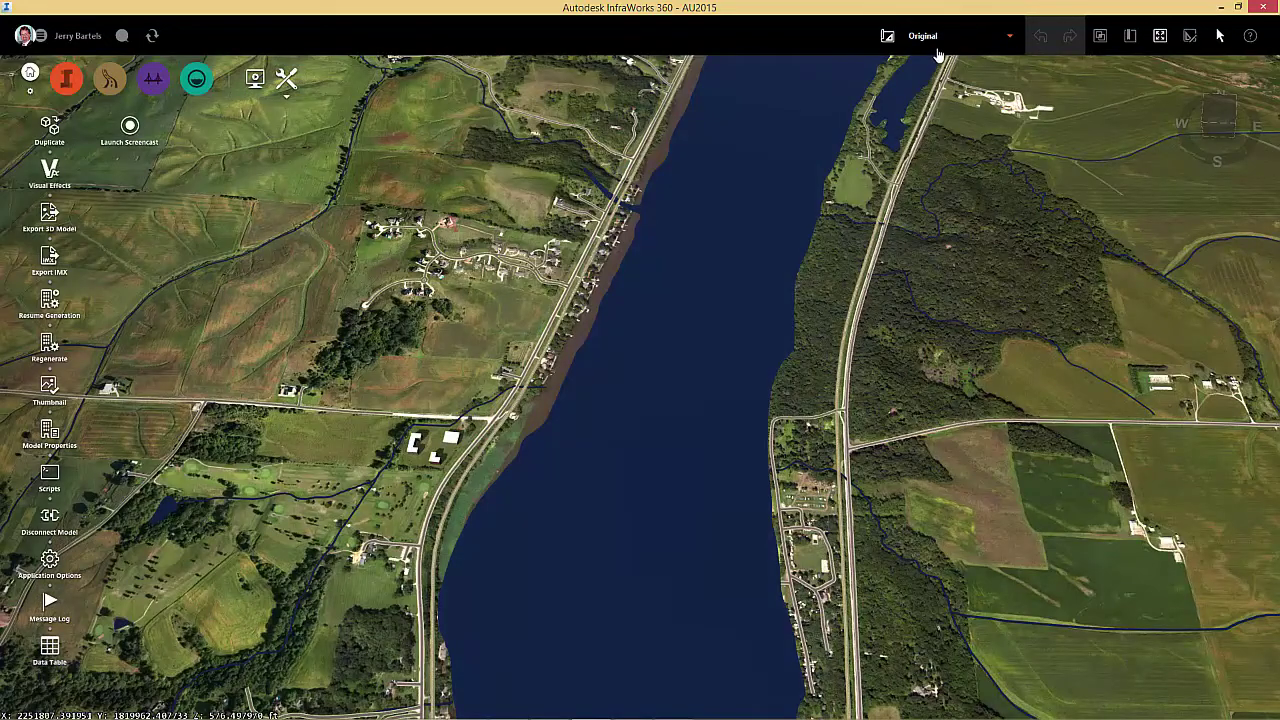
click(1009, 40)
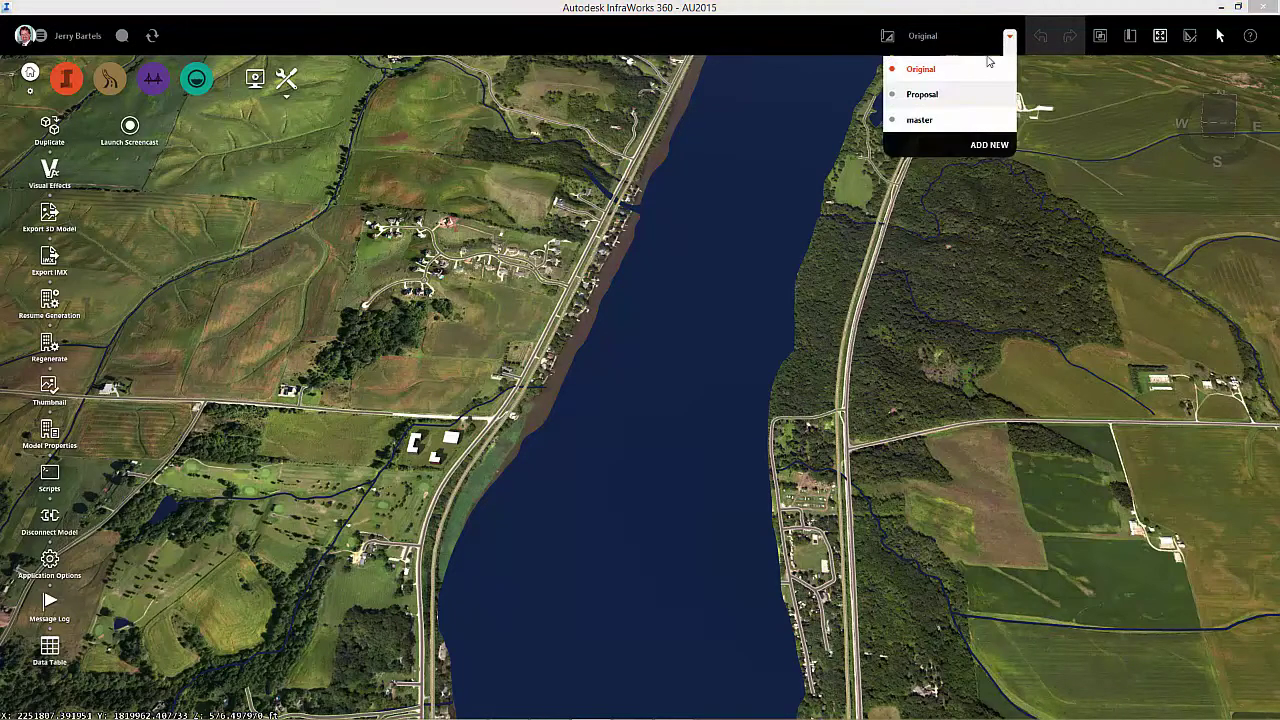
click(923, 121)
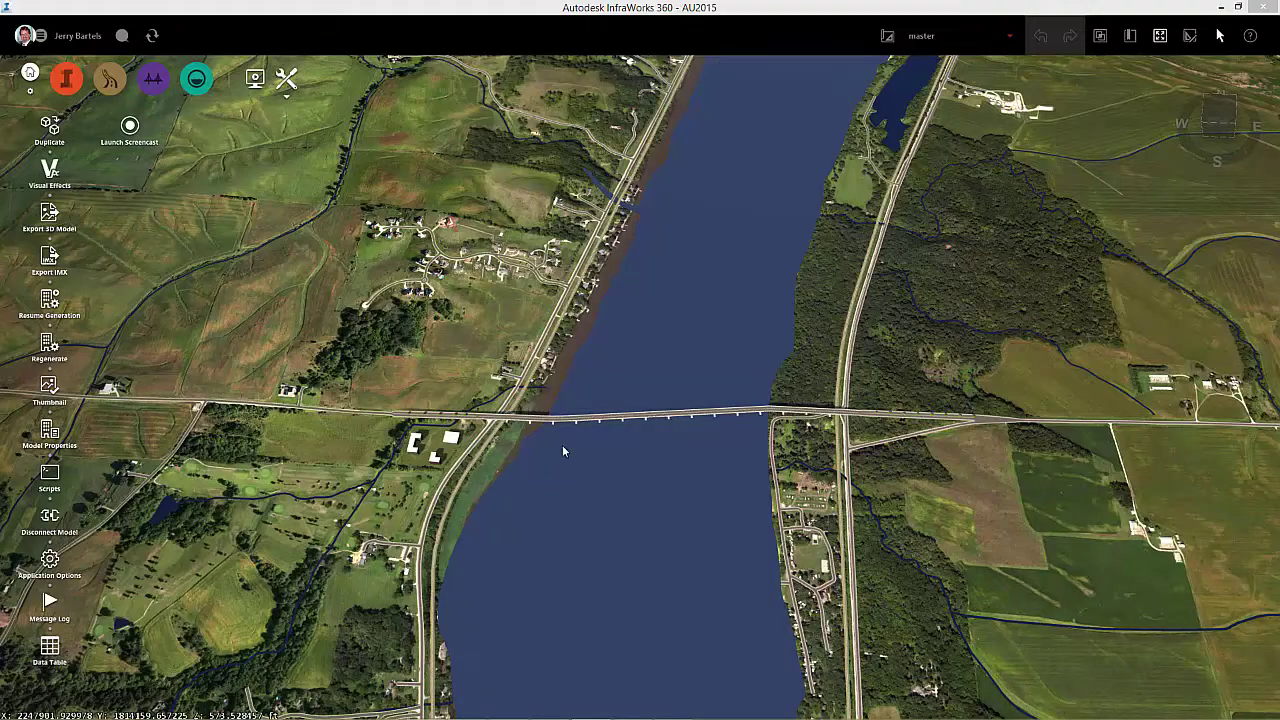
- Examine the bridge deck and piers crossing the river in the 3D model
scroll(548, 437, up, 5)
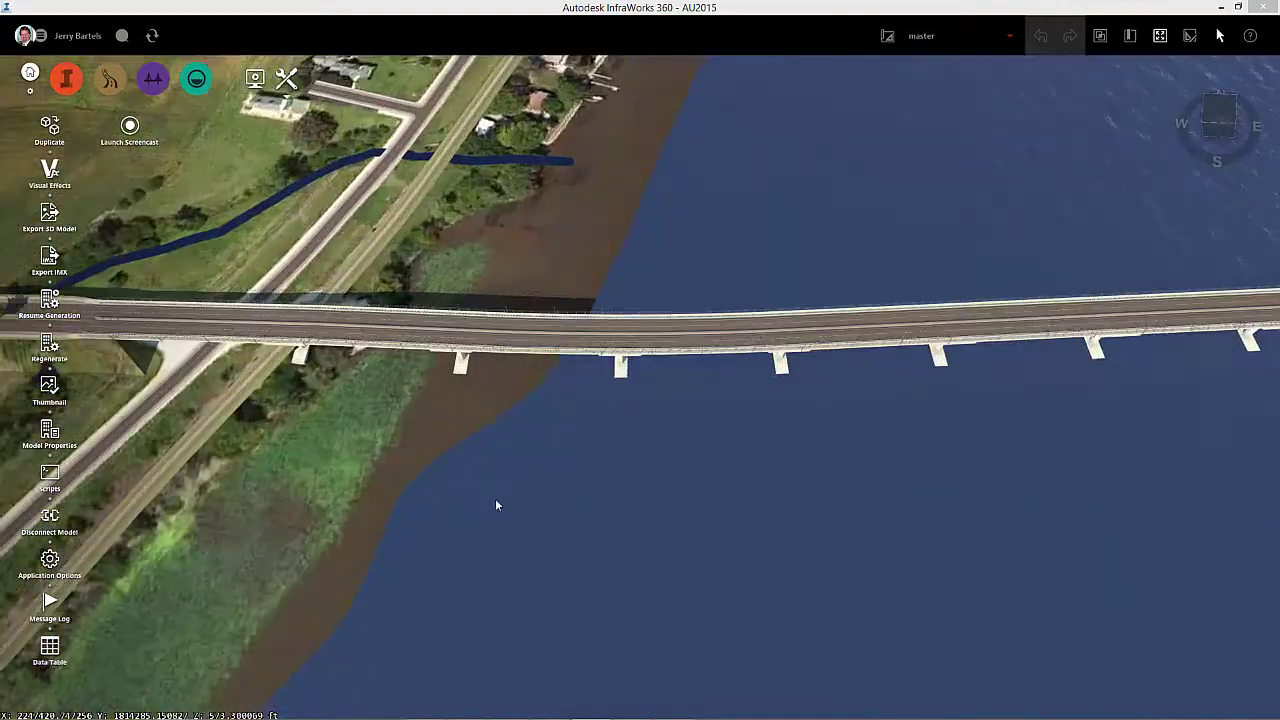
middle_drag(495, 505, 330, 354)
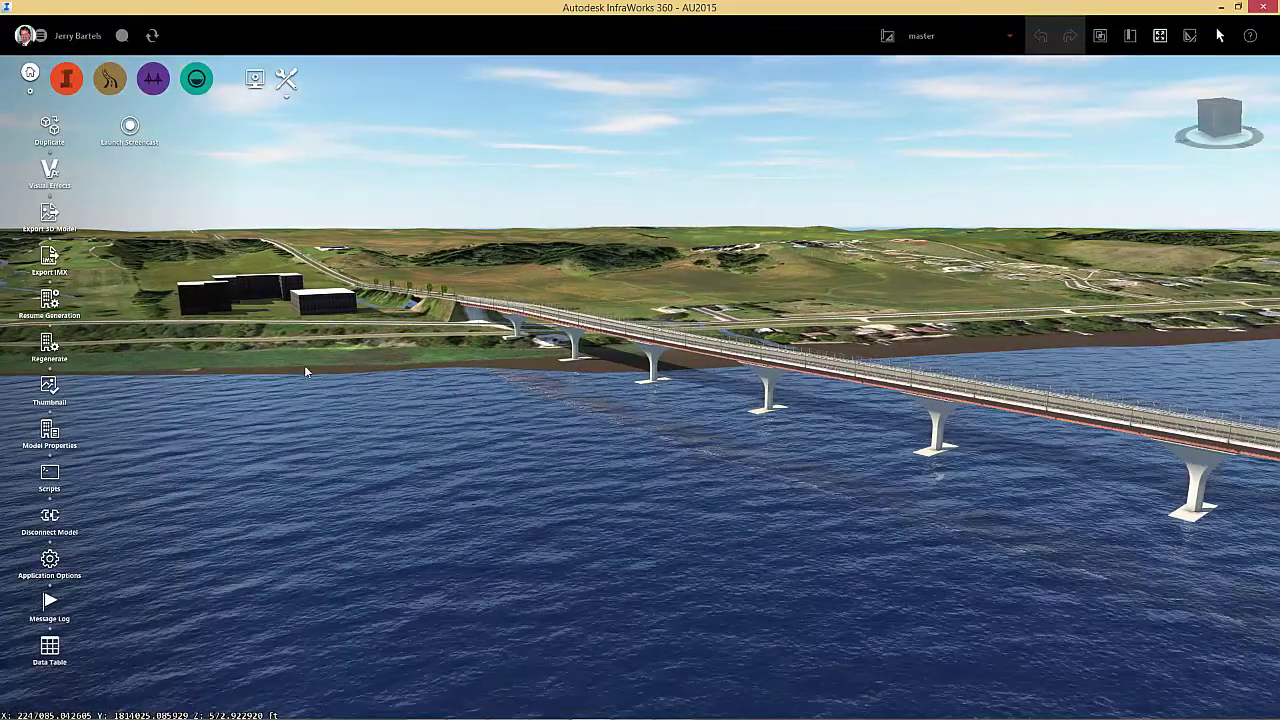
middle_drag(389, 406, 731, 616)
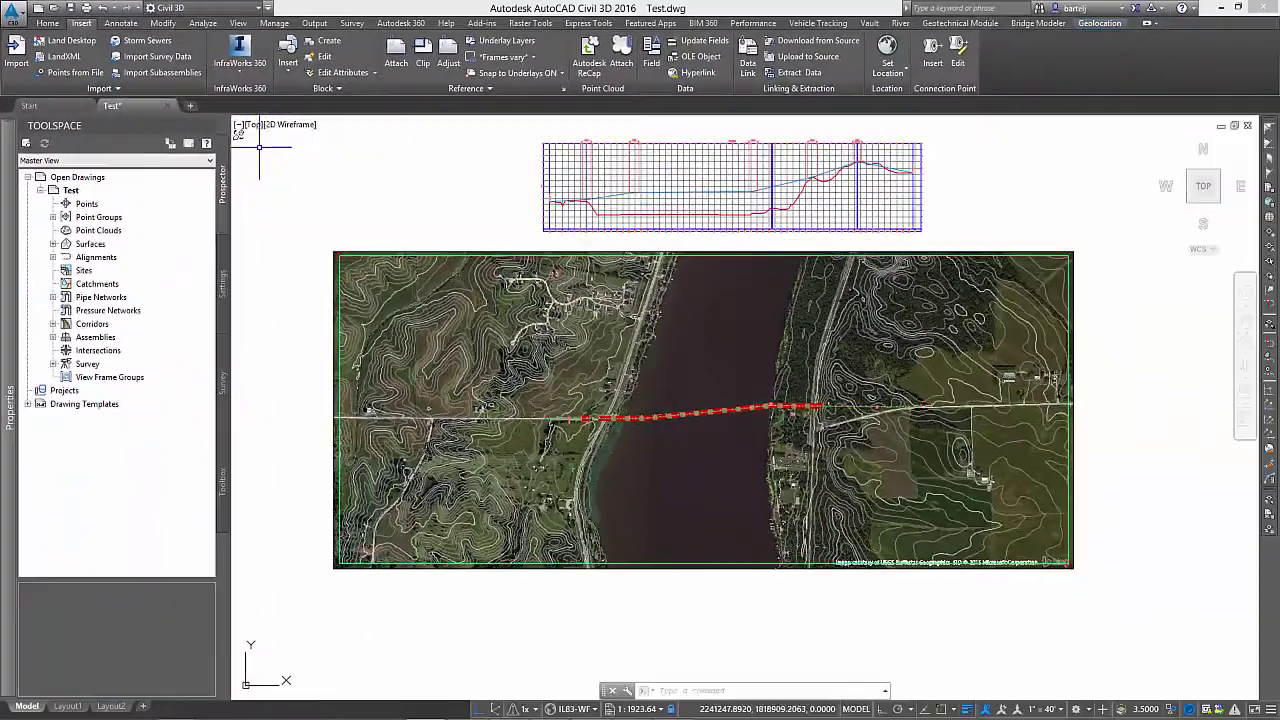
- In AutoCAD Civil 3D, inspect the bridge over the river in the Object Viewer, from the whole span to a pier close-up
mouse_move(271, 195)
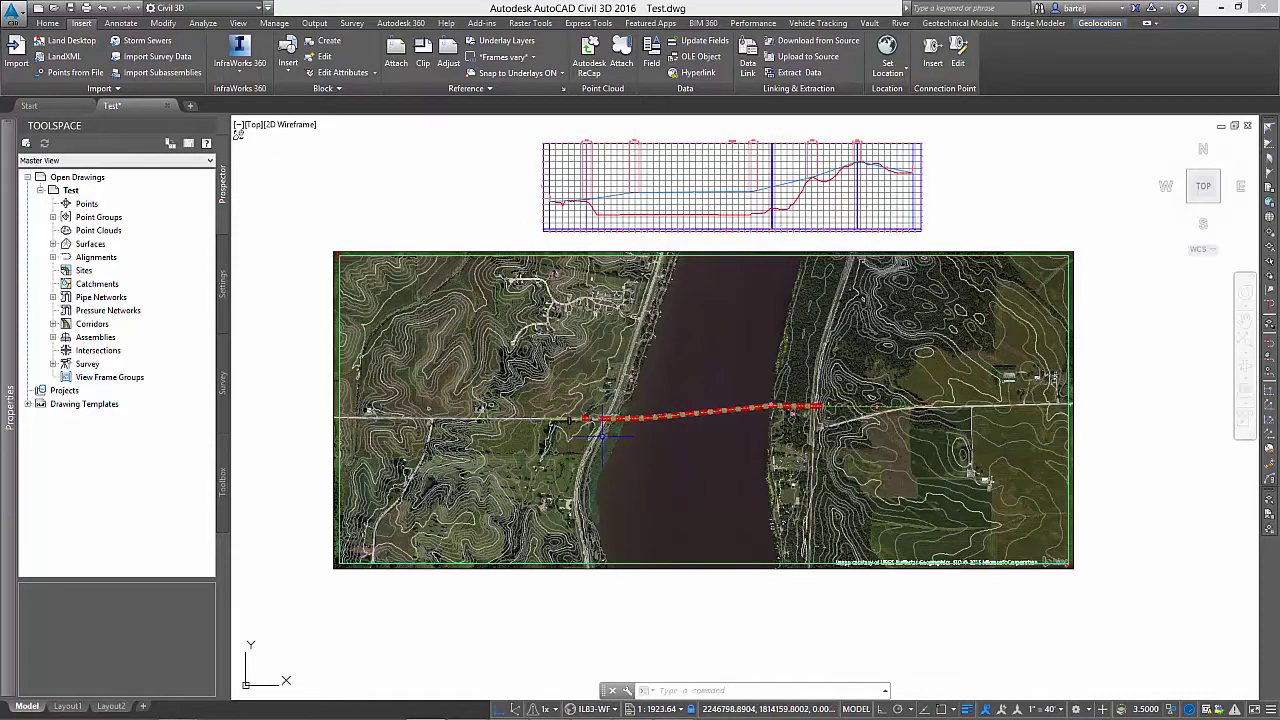
scroll(629, 431, up, 4)
scroll(614, 429, up, 3)
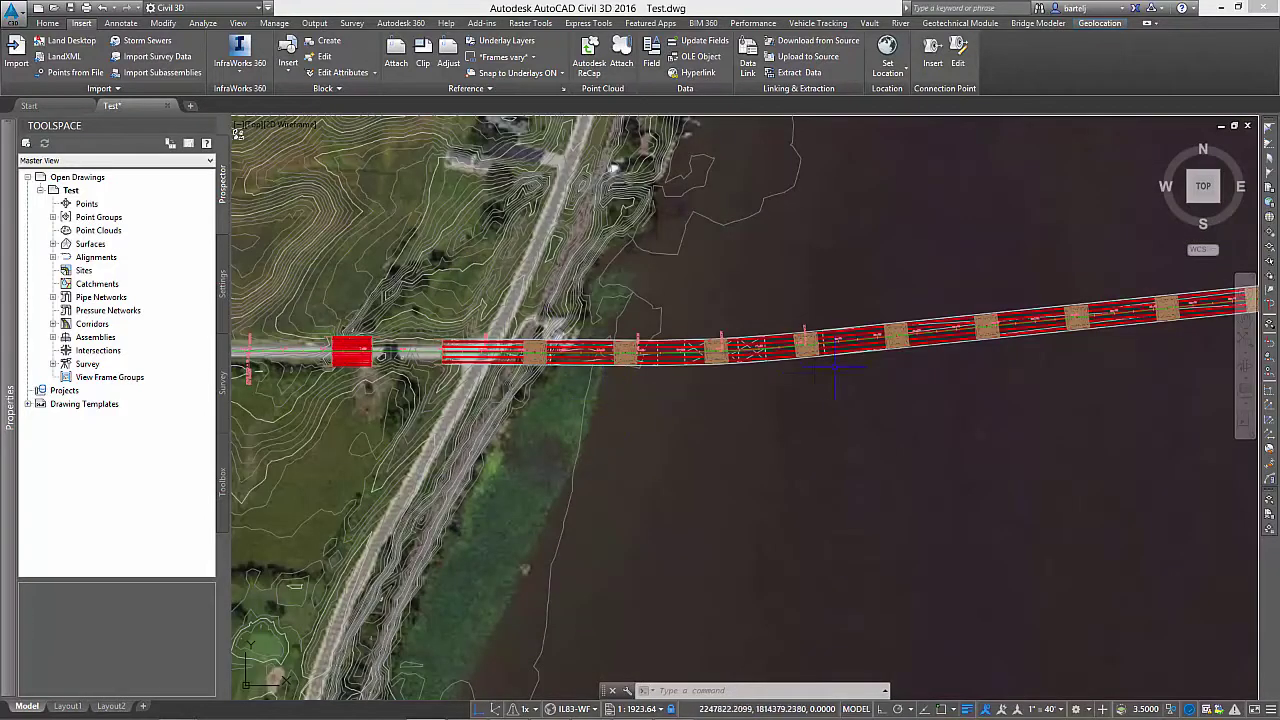
click(855, 345)
right_click(854, 365)
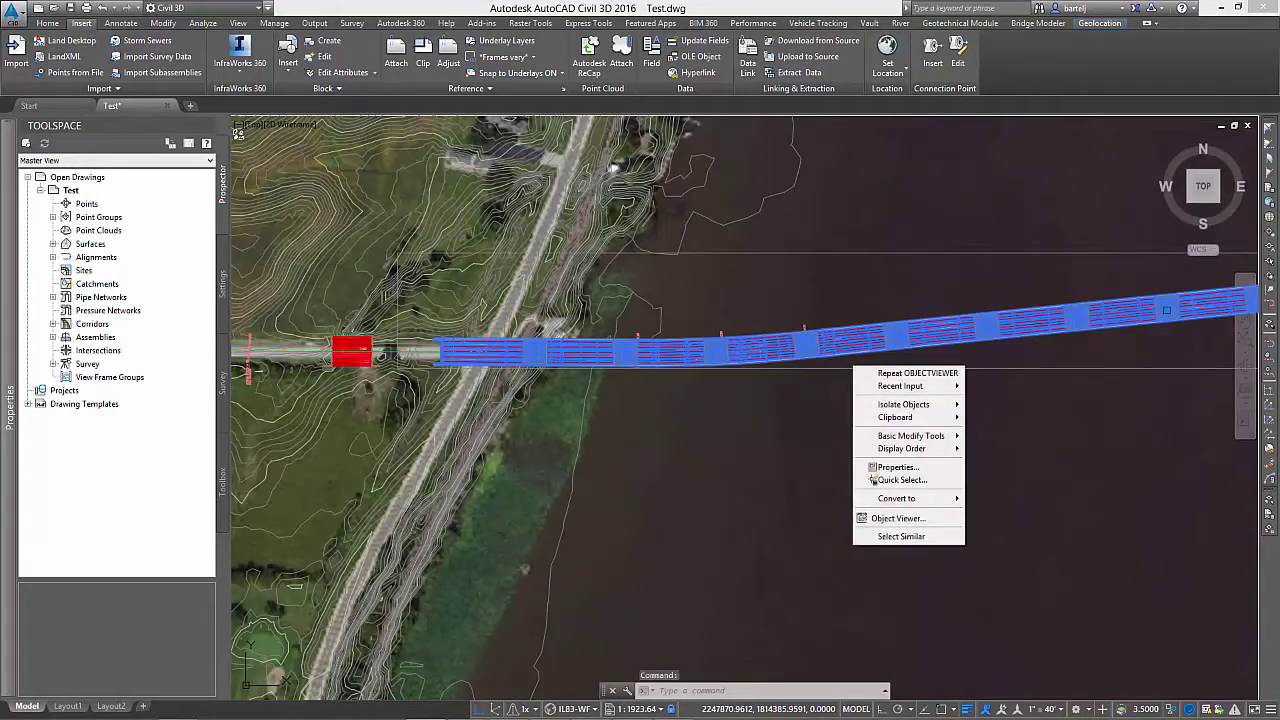
click(894, 519)
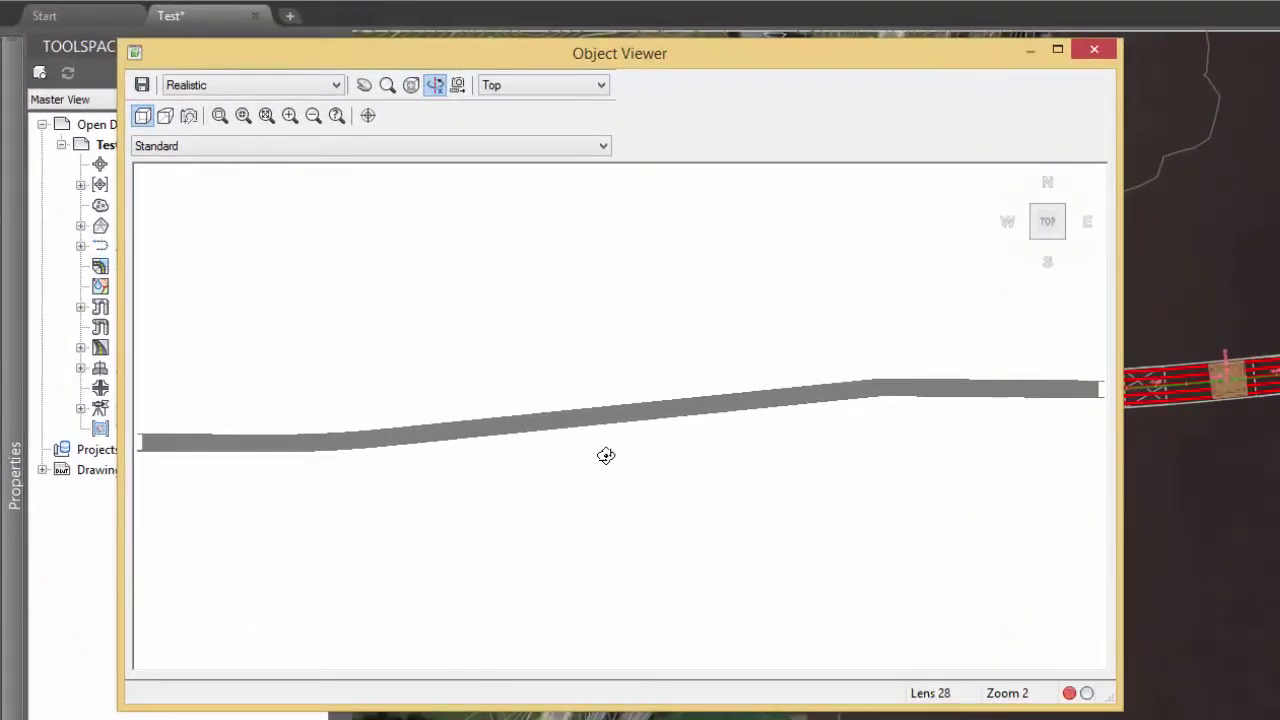
drag(606, 455, 563, 263)
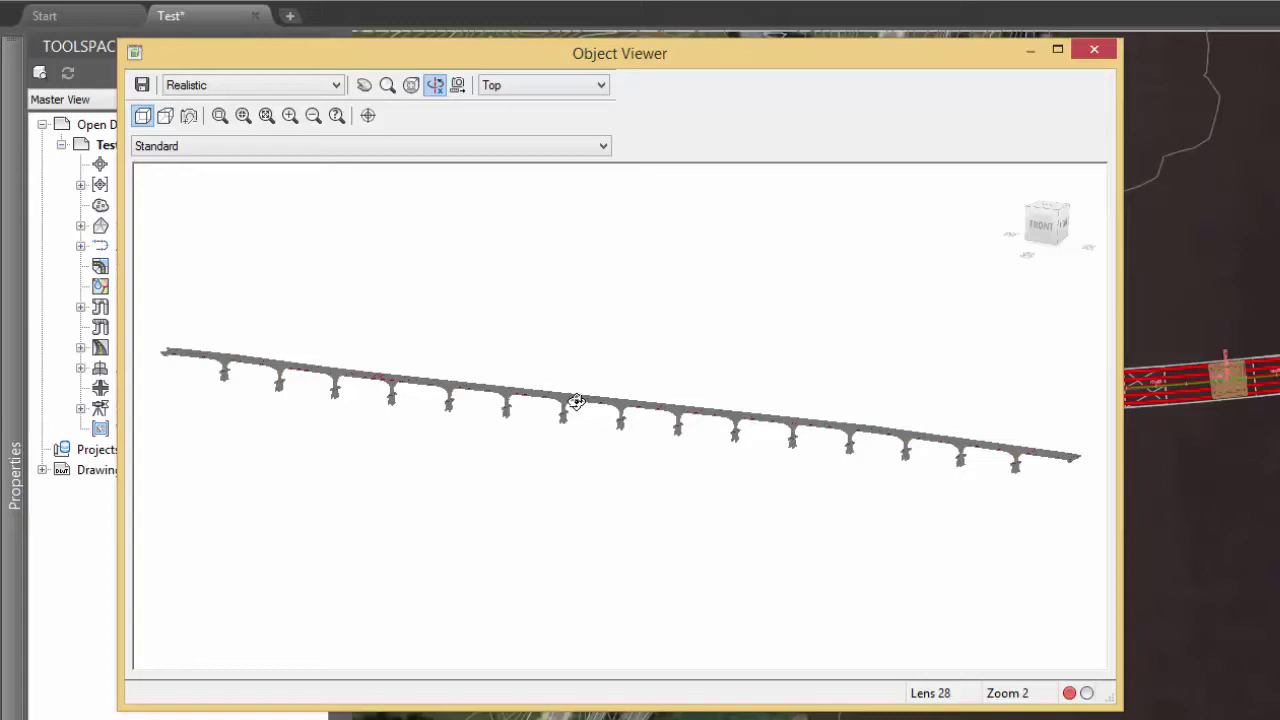
scroll(576, 401, up, 5)
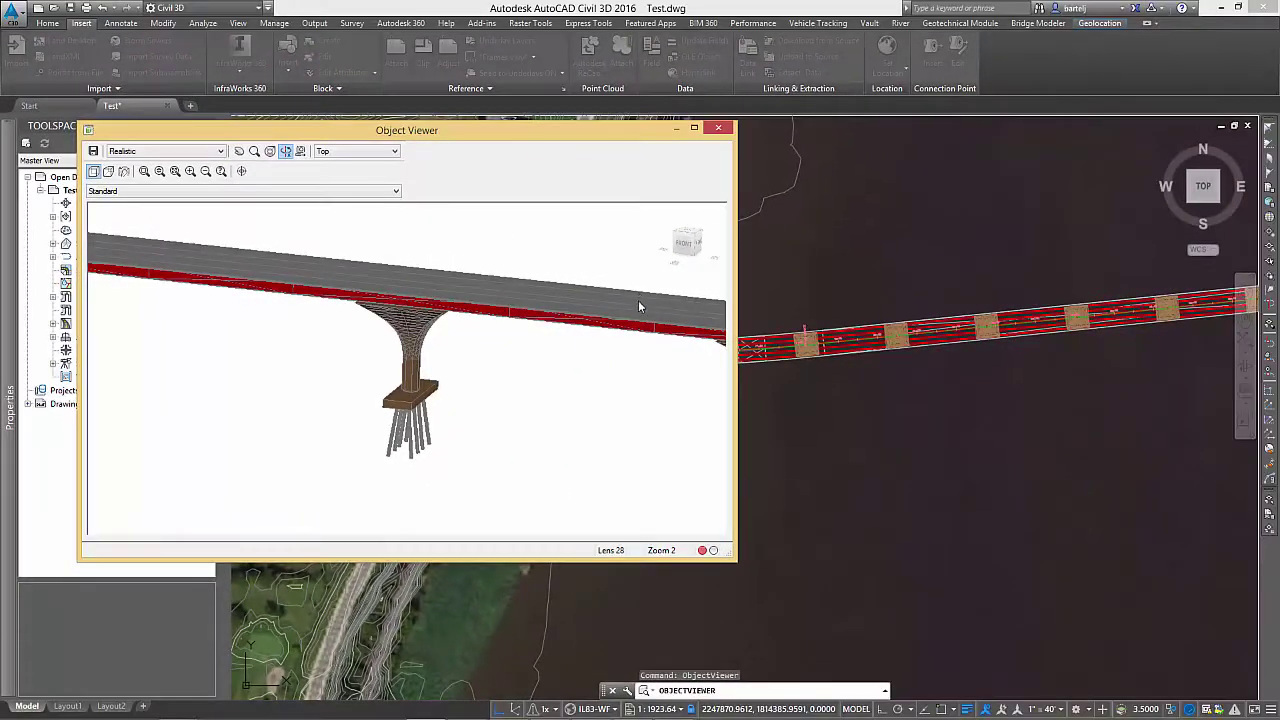
key(Escape)
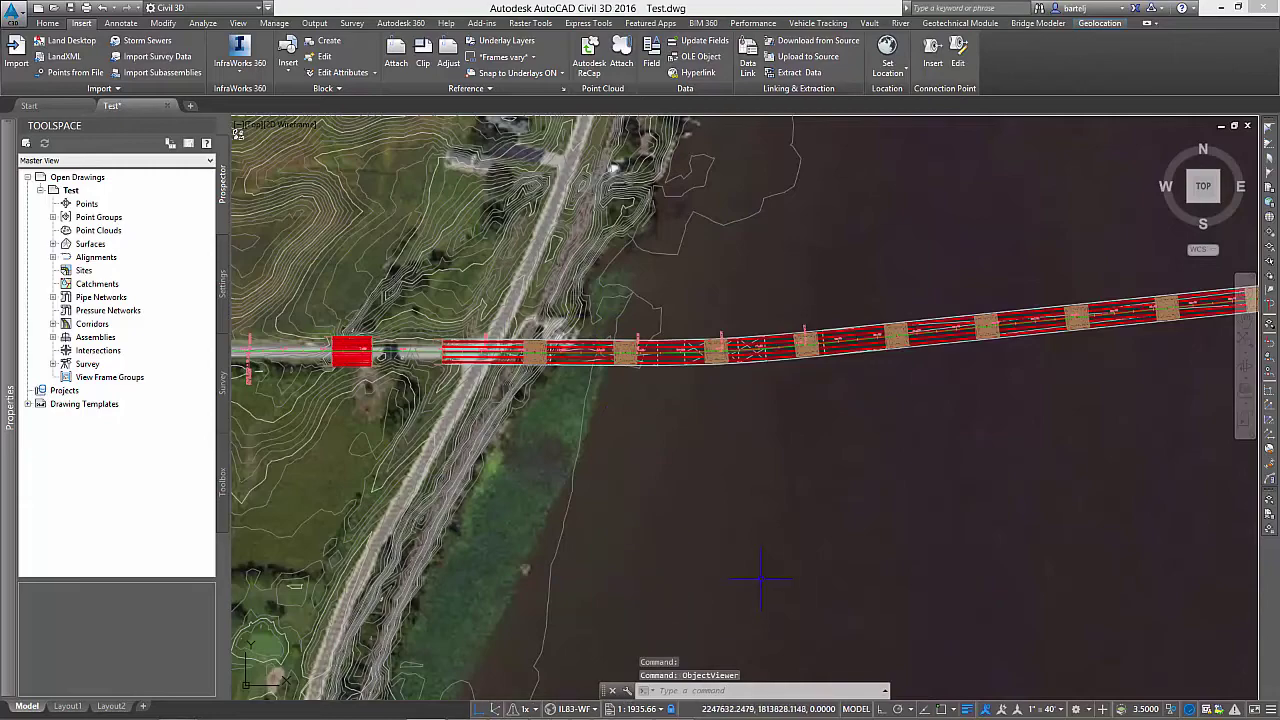
- Return to InfraWorks 360 and examine the bridge roadway and the group of three buildings near the shore
scroll(811, 540, down, 3)
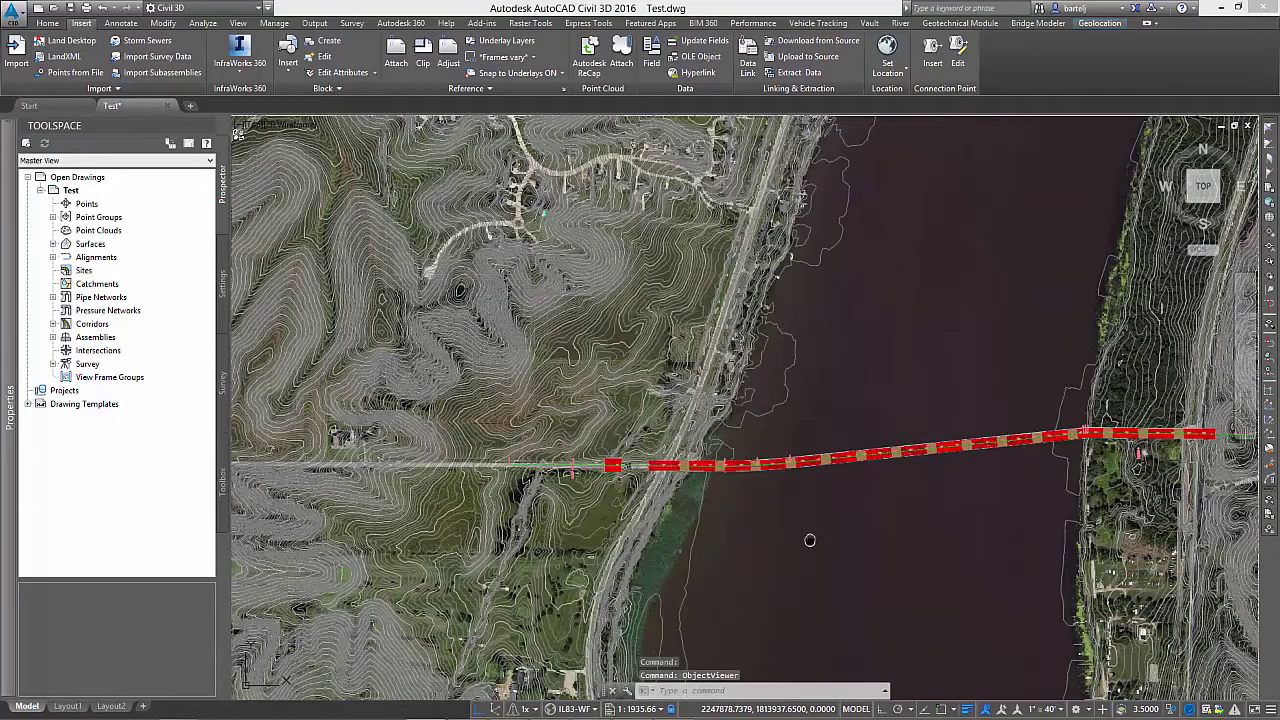
middle_drag(810, 540, 771, 451)
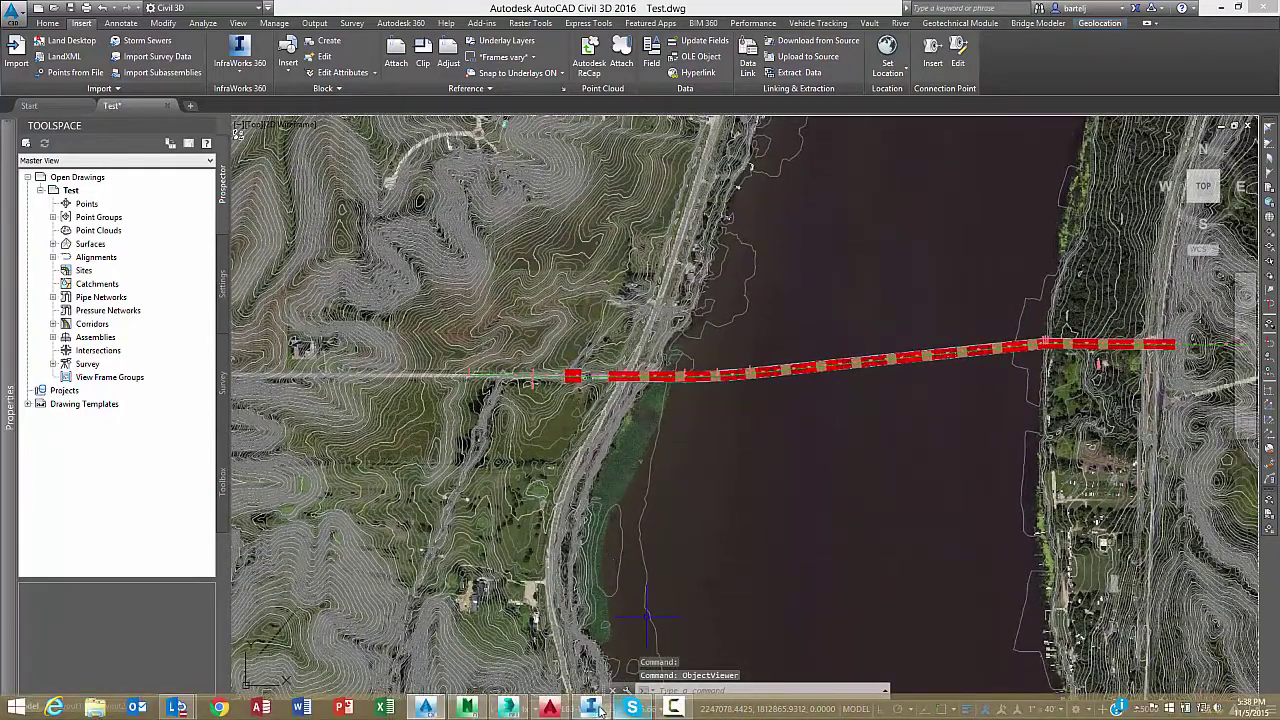
click(592, 708)
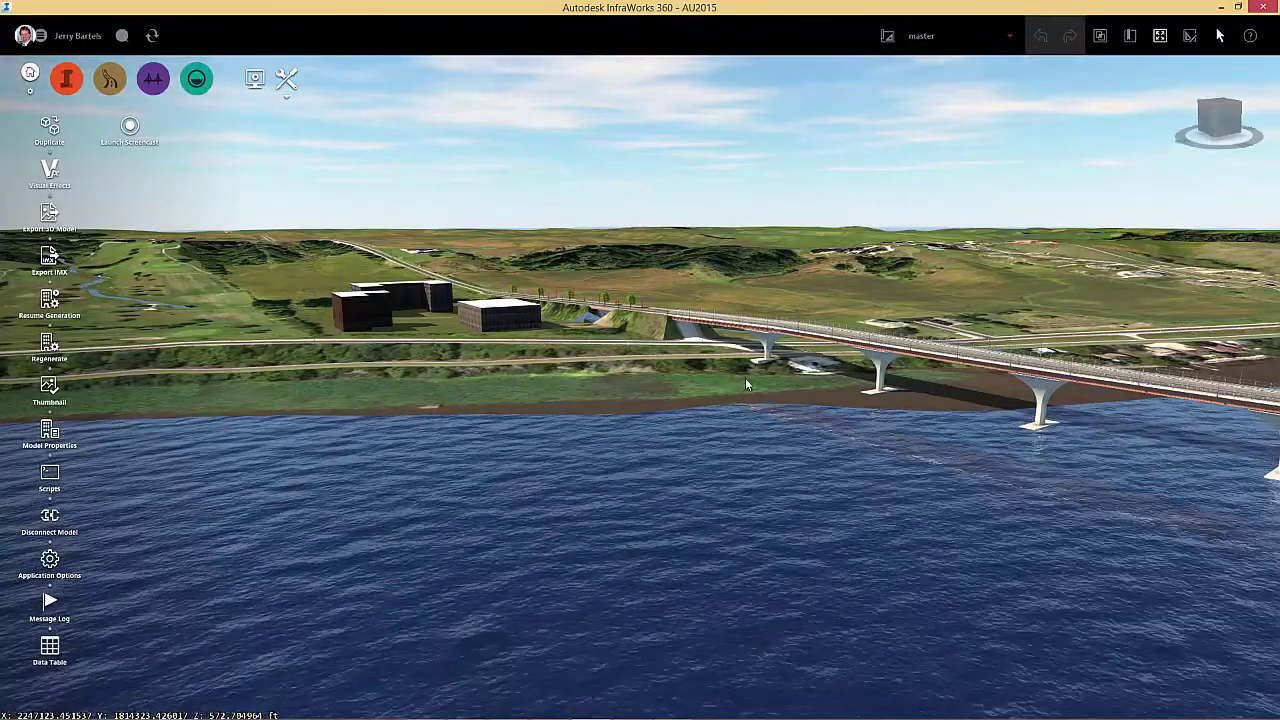
drag(745, 378, 596, 361)
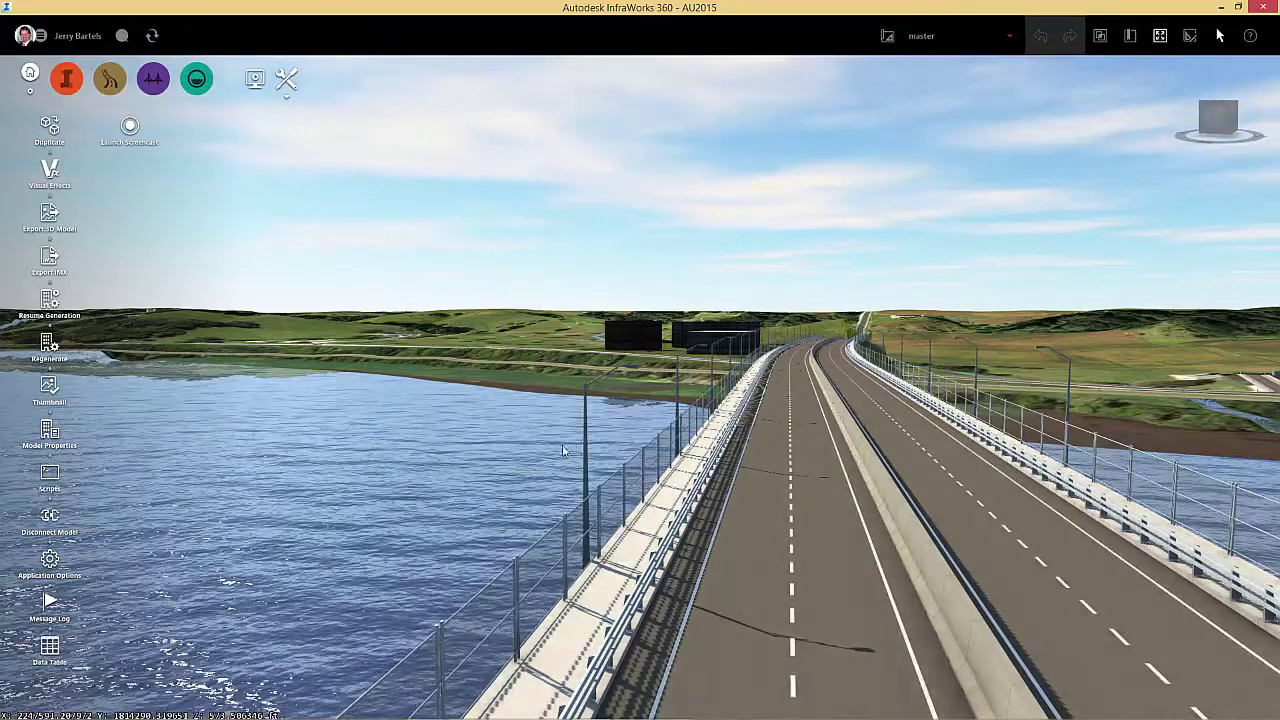
middle_drag(561, 444, 714, 500)
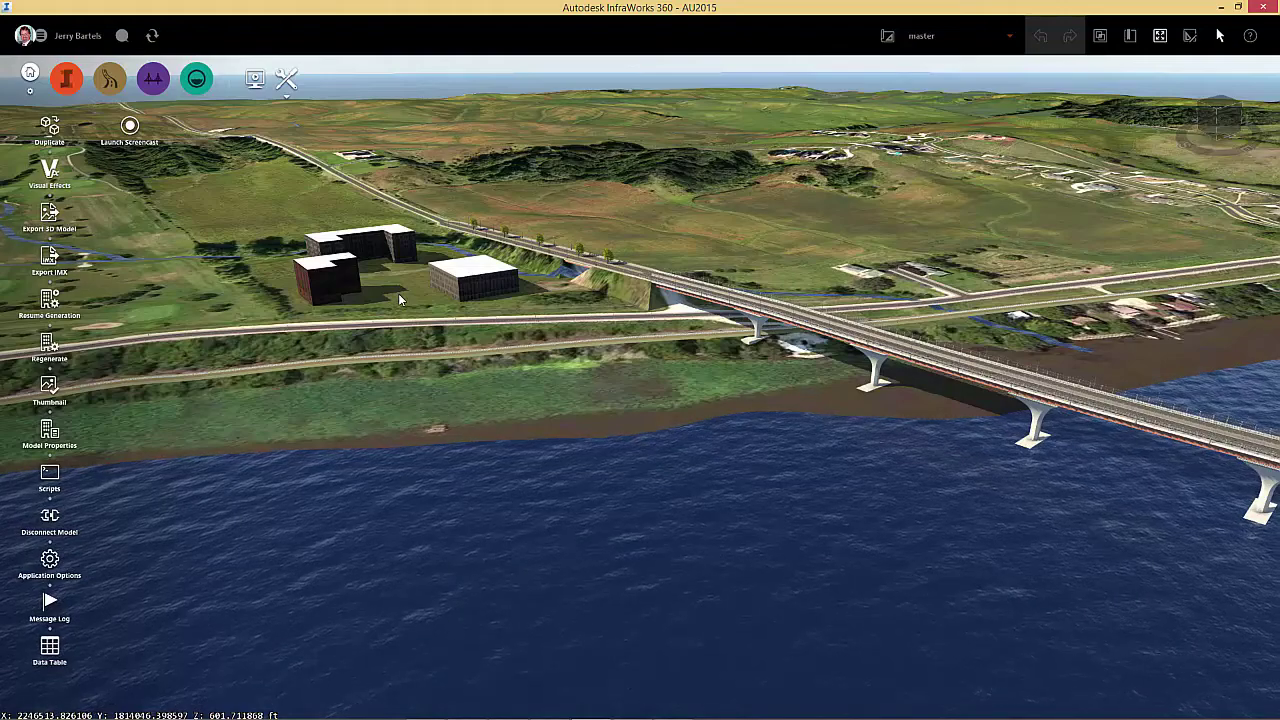
scroll(399, 294, up, 5)
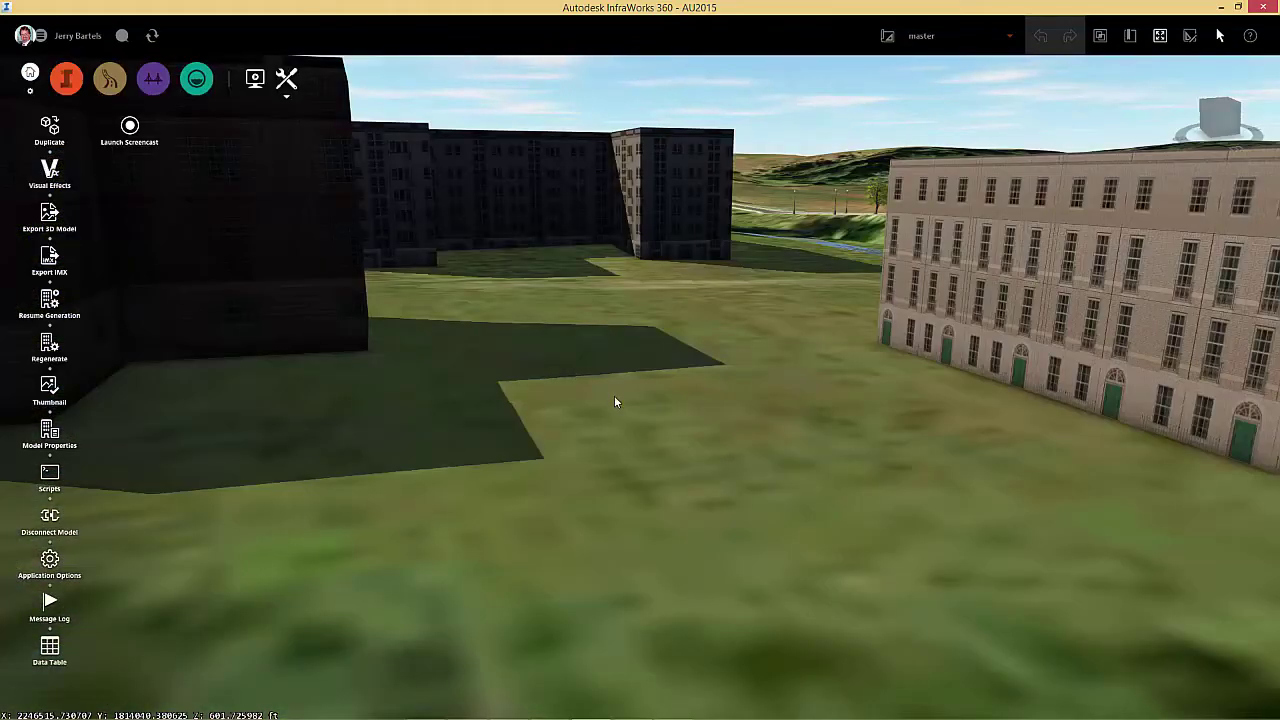
scroll(614, 396, down, 5)
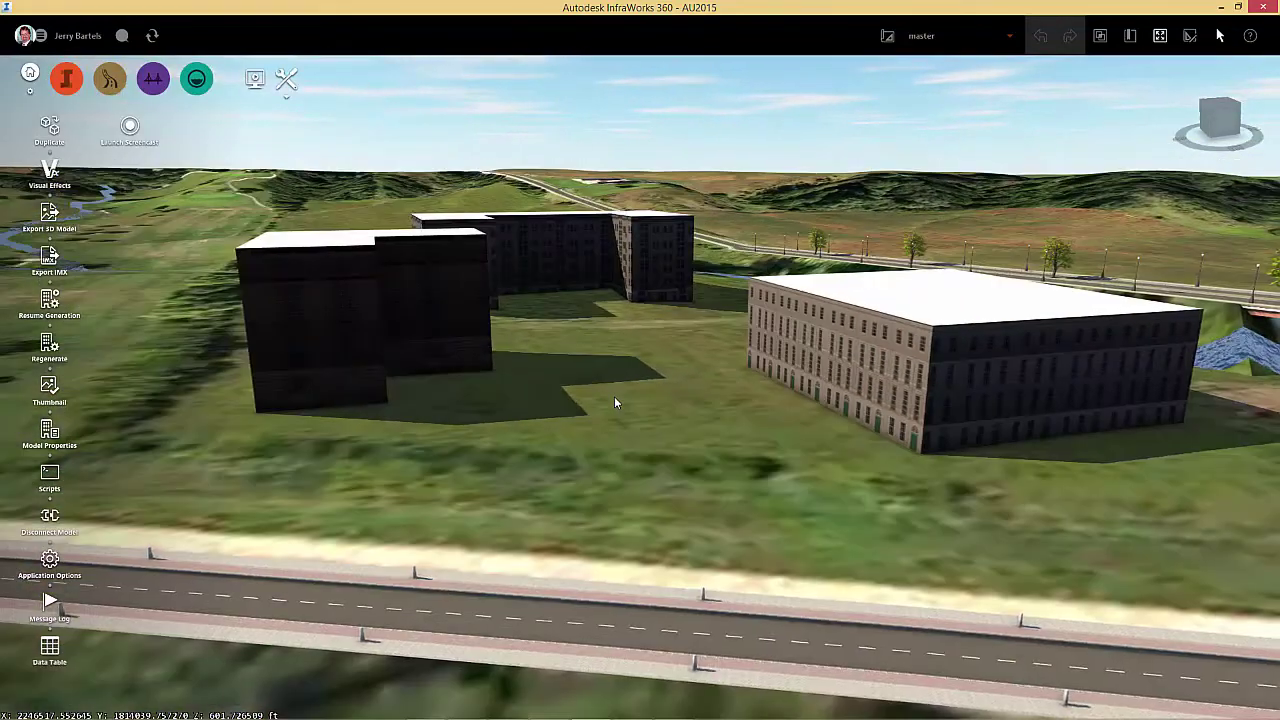
scroll(614, 396, down, 2)
drag(696, 469, 678, 482)
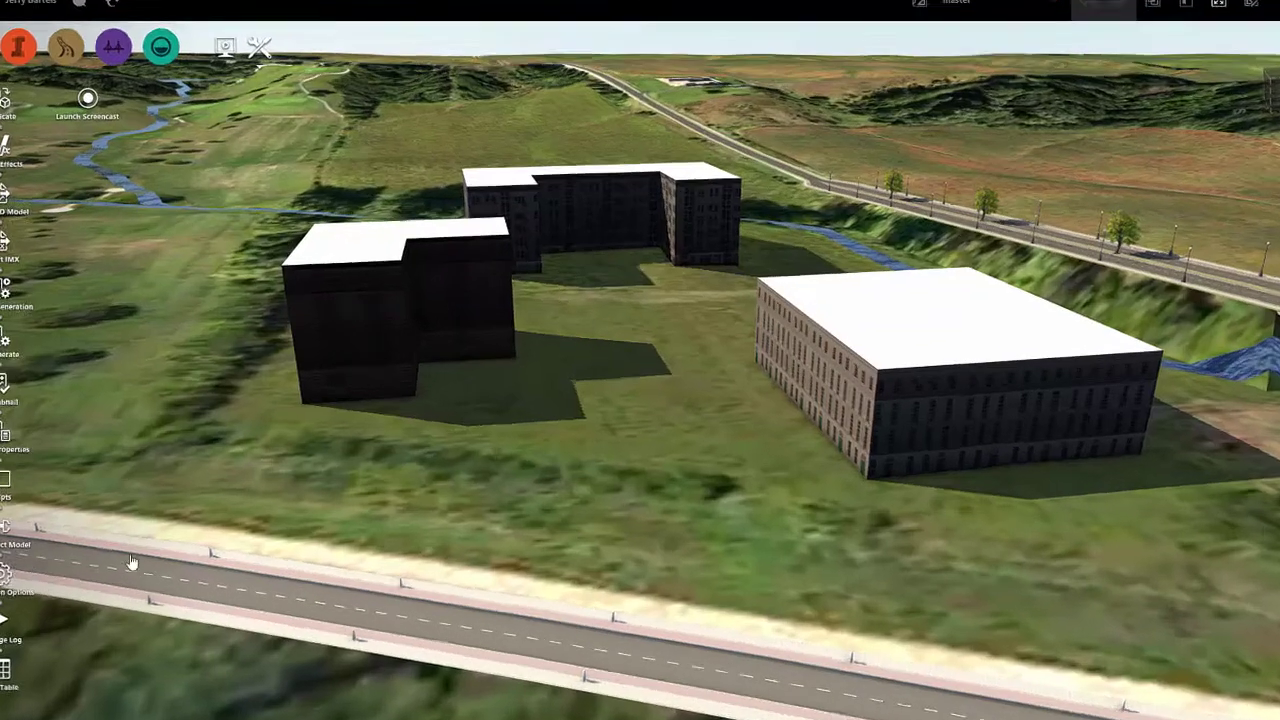
- Set the Building Facade Detail to High in the application's model generation options
click(8, 578)
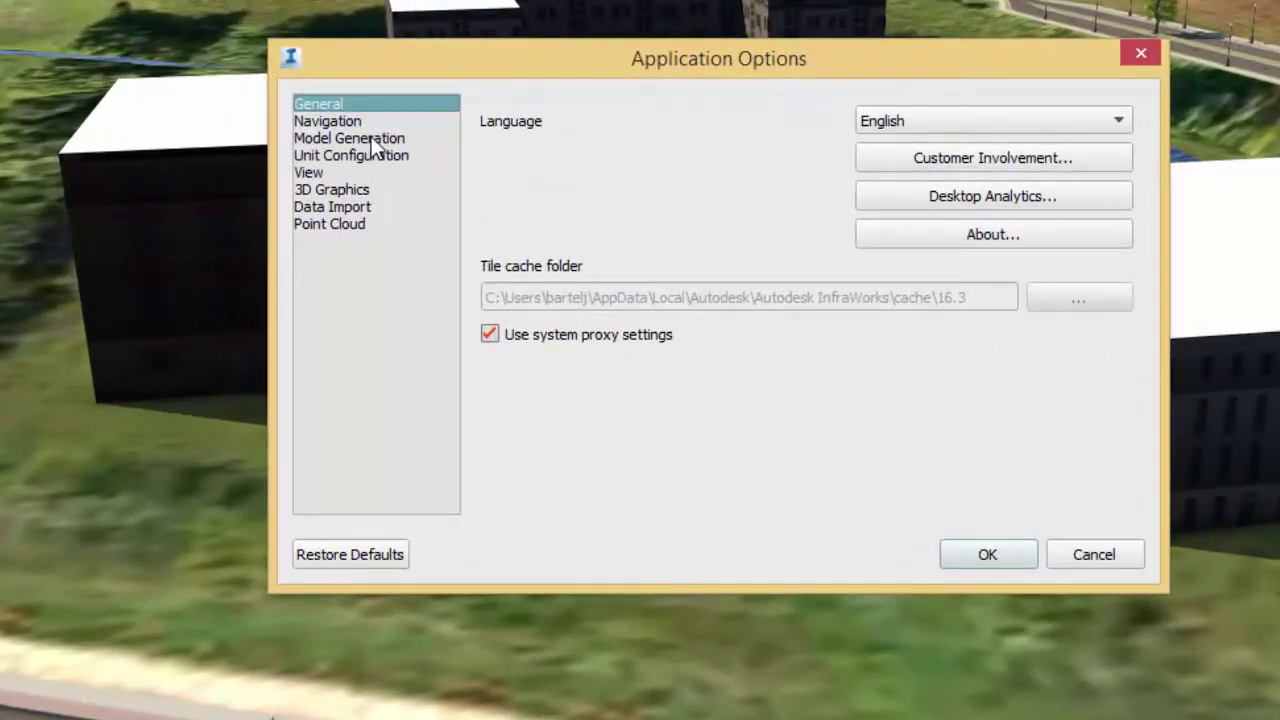
click(370, 139)
click(1118, 160)
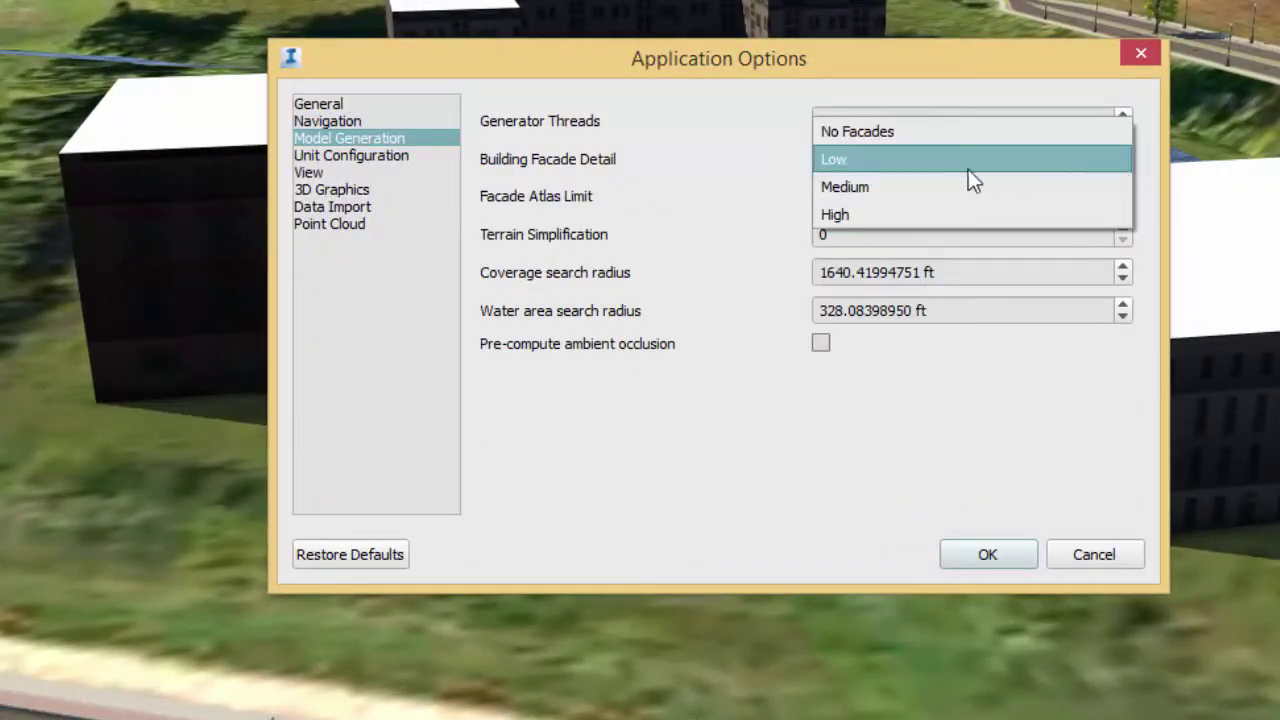
click(886, 214)
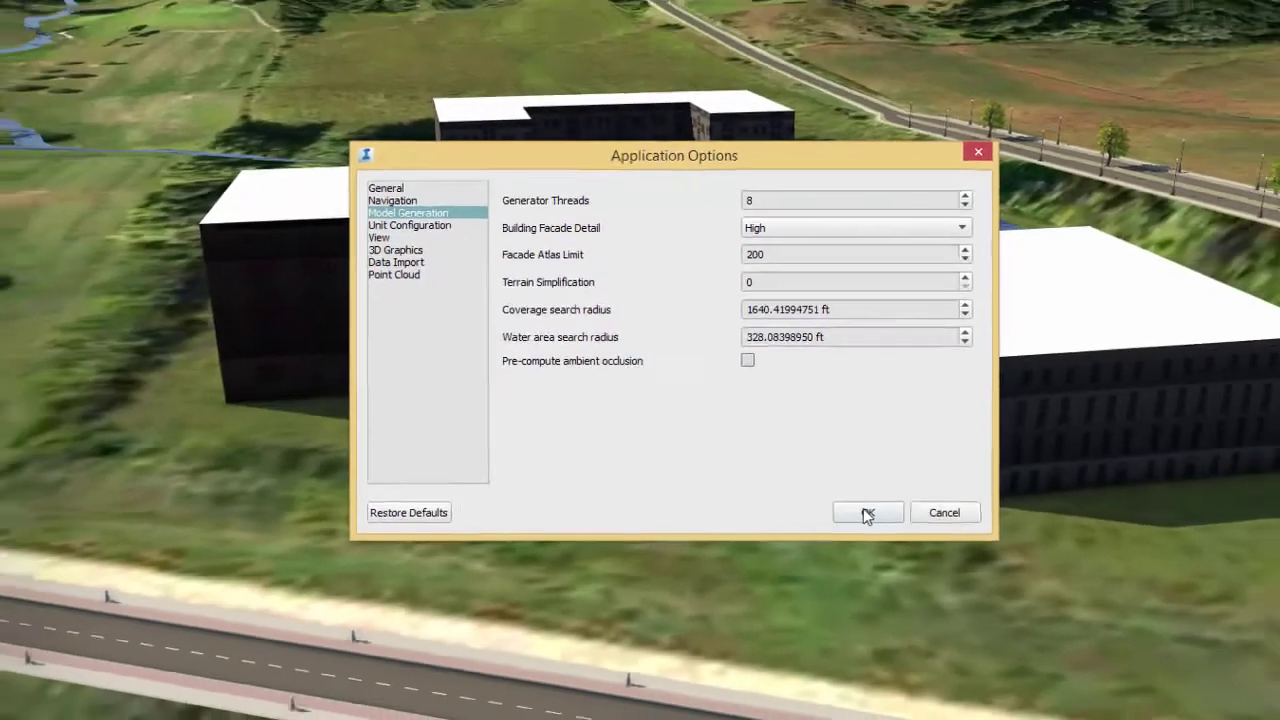
click(866, 513)
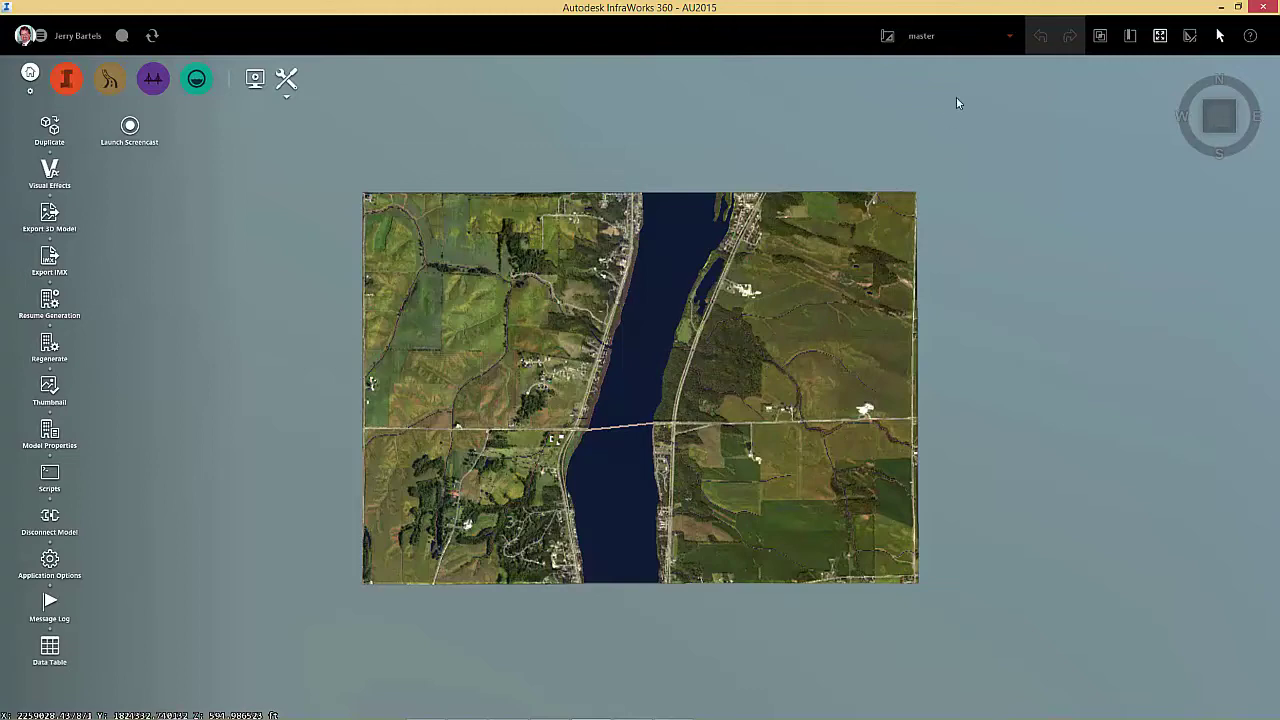
- Restore the Bldgs bookmark and examine the facades of the three buildings
click(1130, 37)
click(1030, 91)
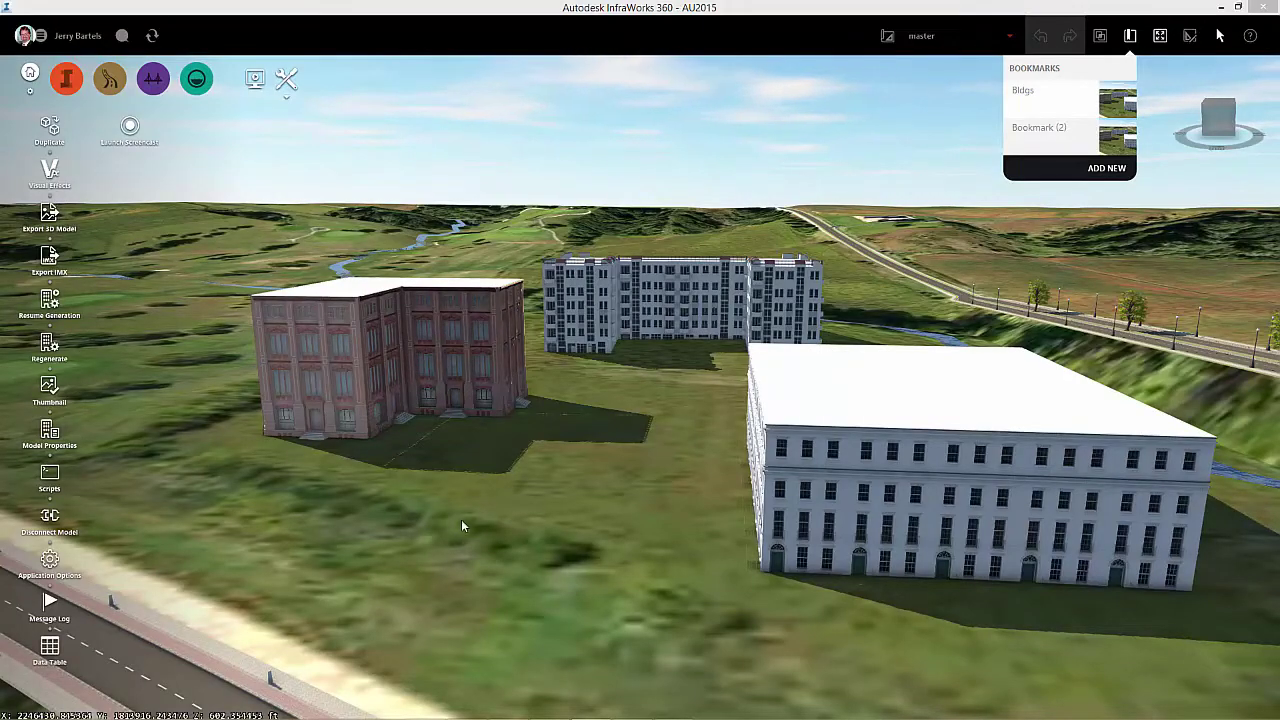
drag(469, 521, 510, 526)
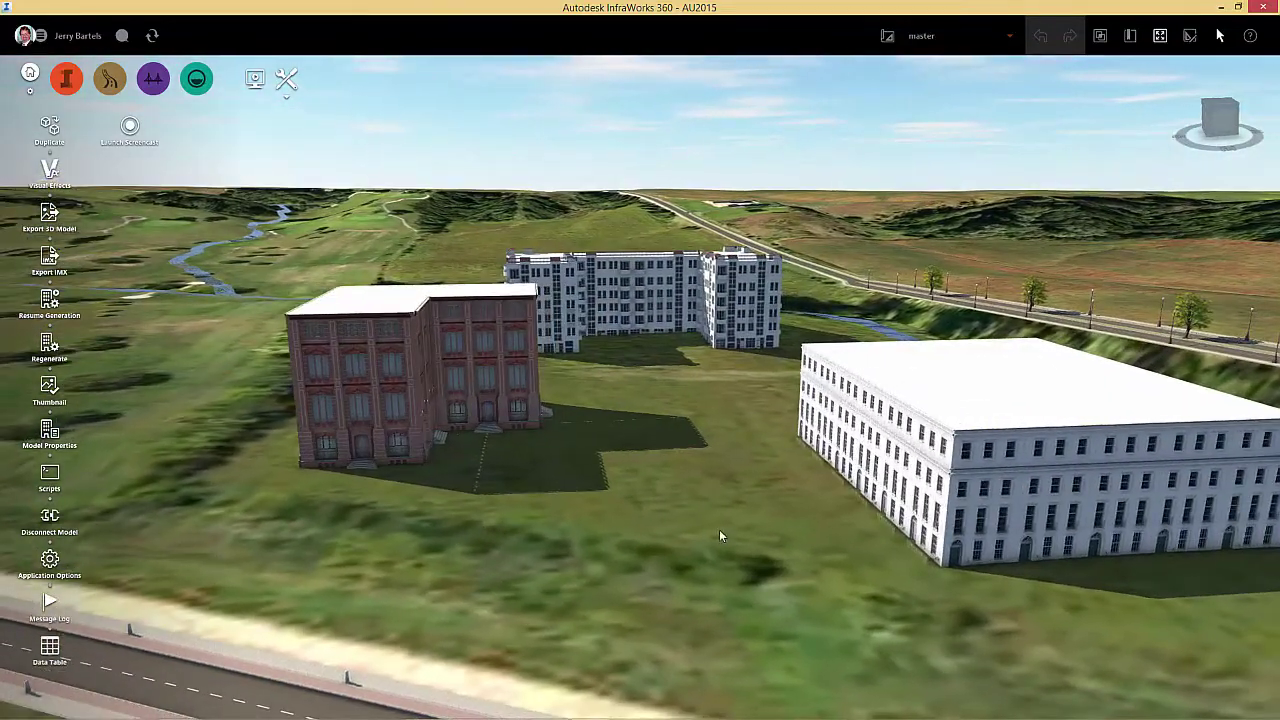
drag(696, 491, 655, 535)
scroll(716, 525, down, 3)
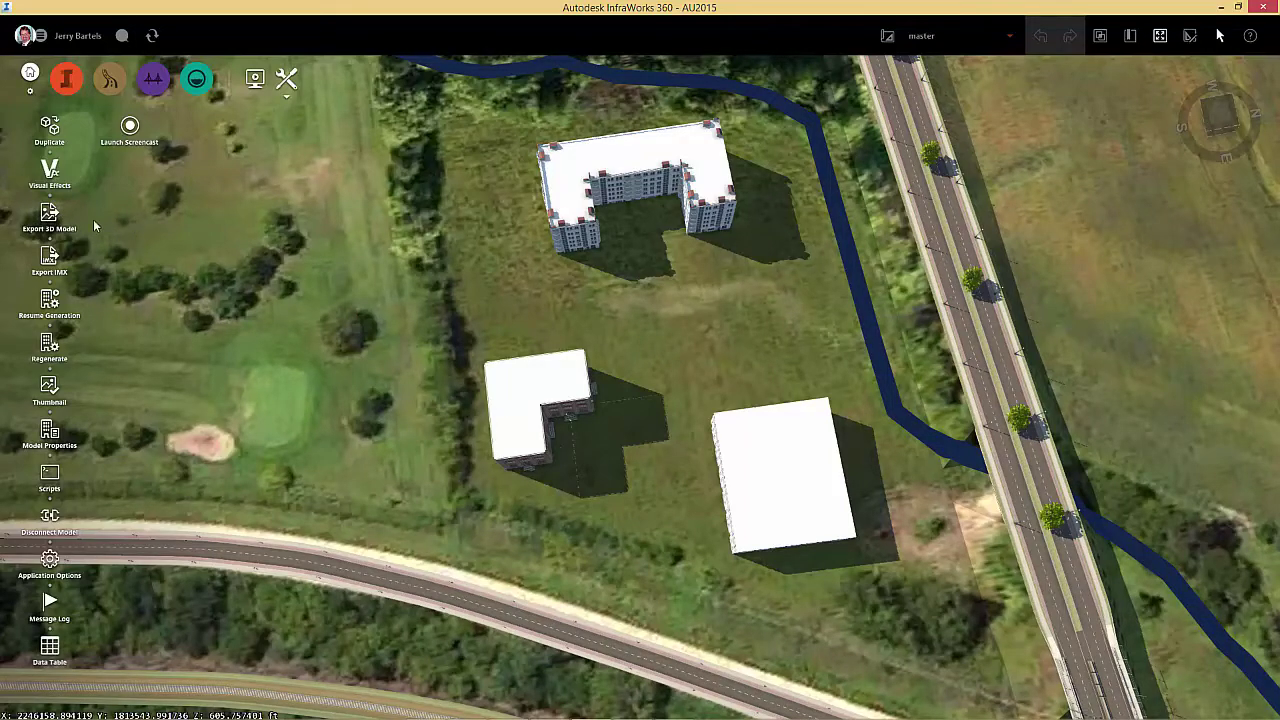
- Start a 3D model export and define its extent with a polygon enclosing the three buildings between the tree line and the highway
click(49, 214)
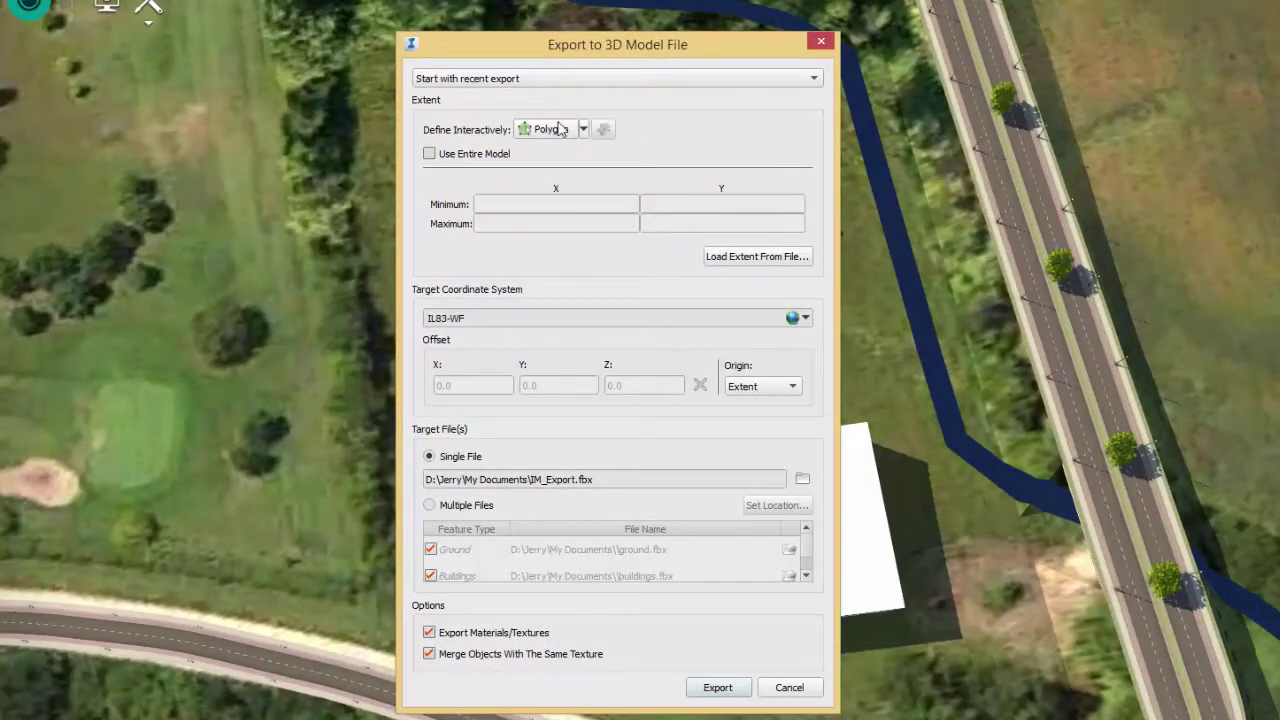
click(561, 130)
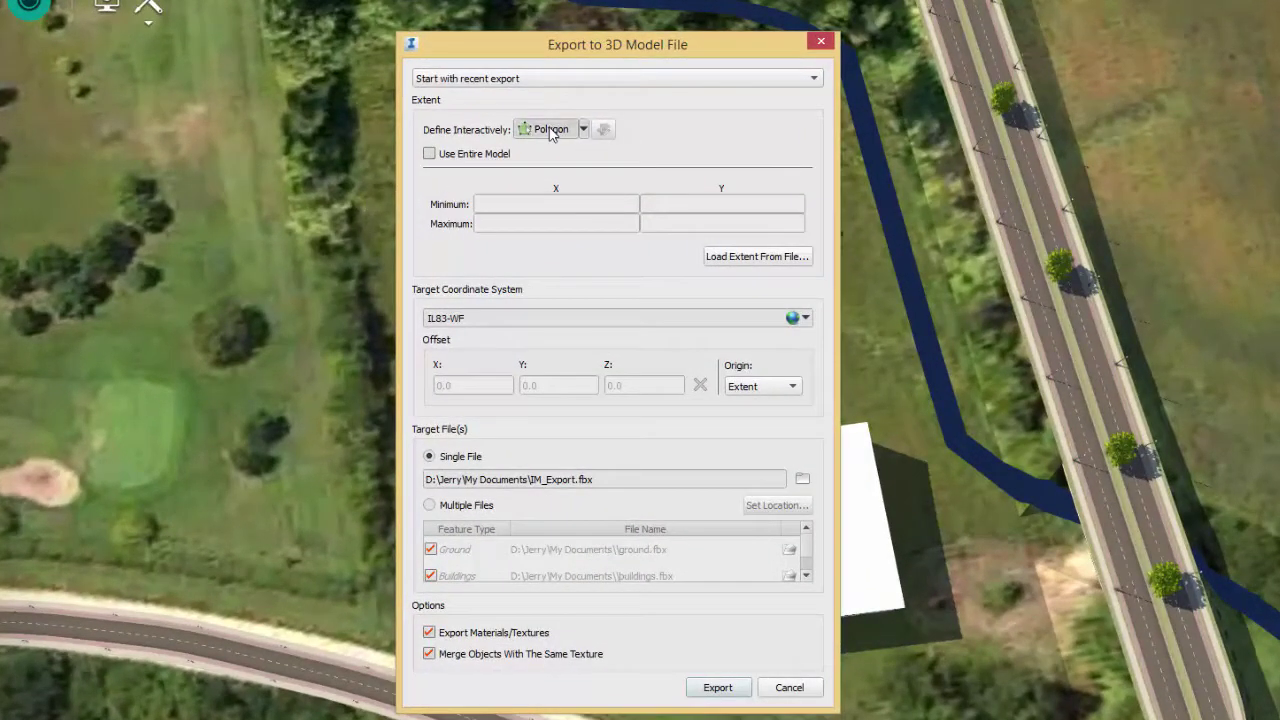
click(344, 556)
click(280, 528)
click(270, 430)
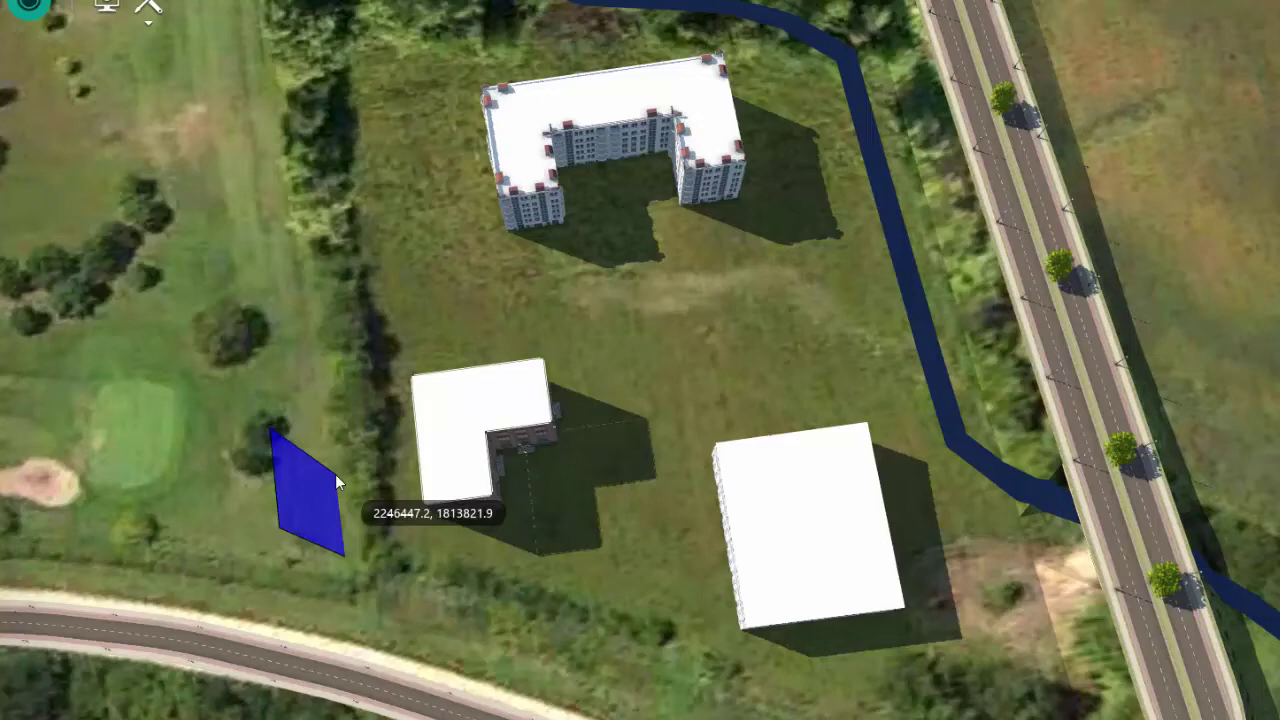
click(362, 78)
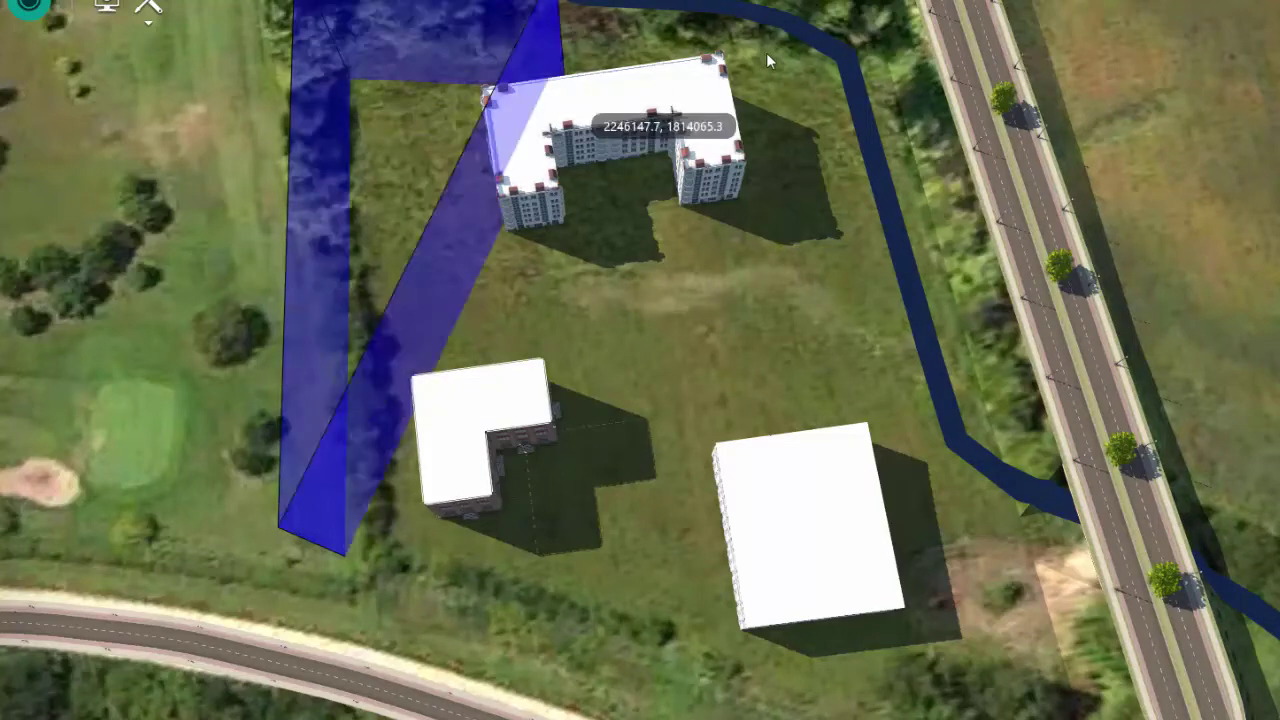
click(824, 33)
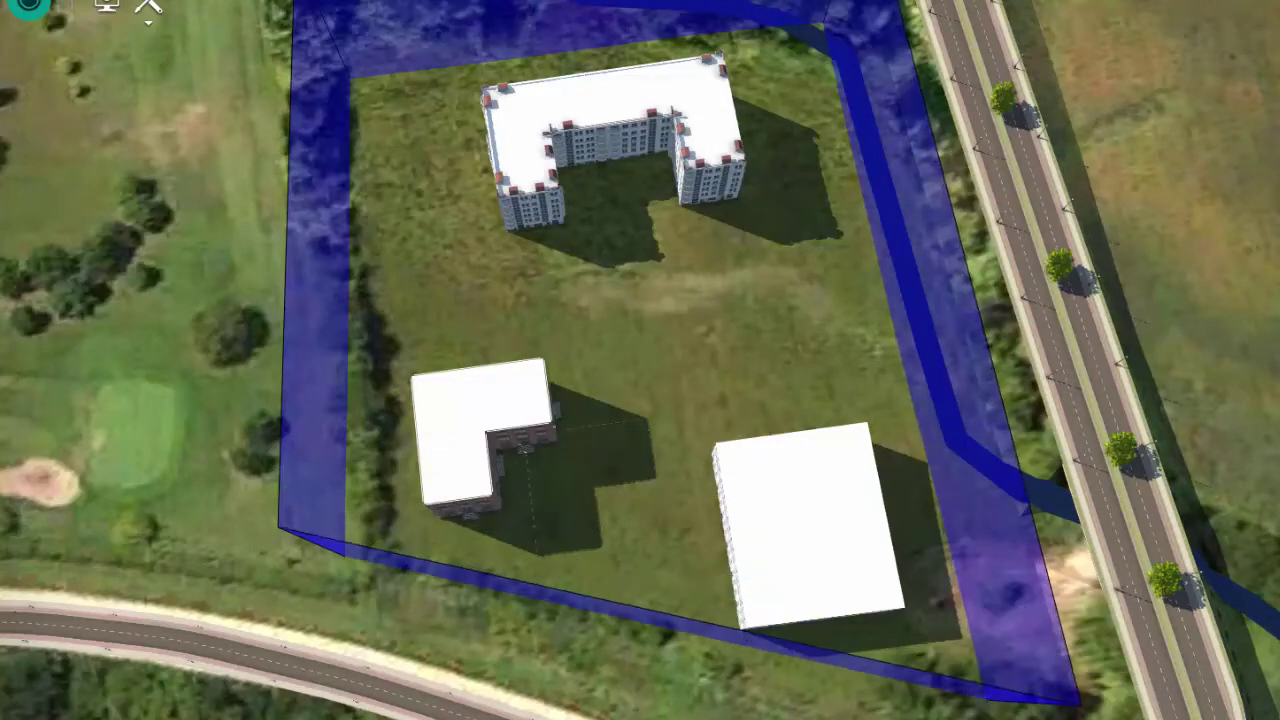
click(1078, 700)
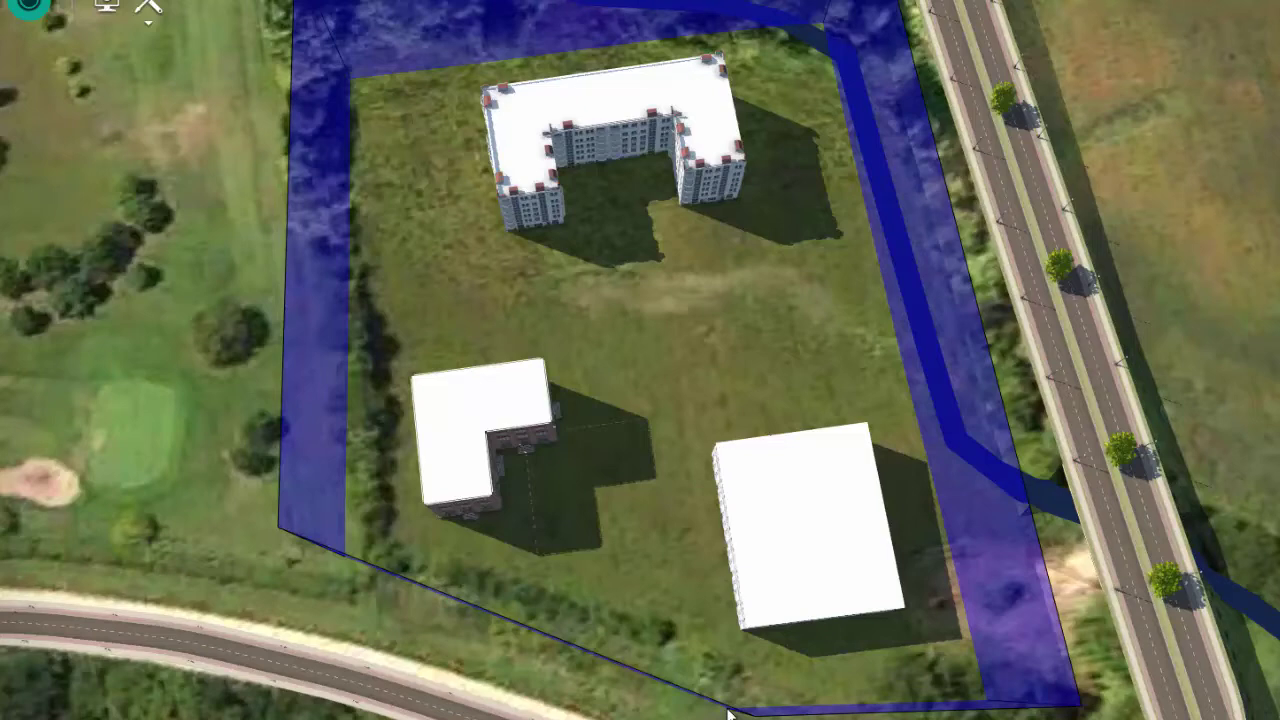
double_click(728, 712)
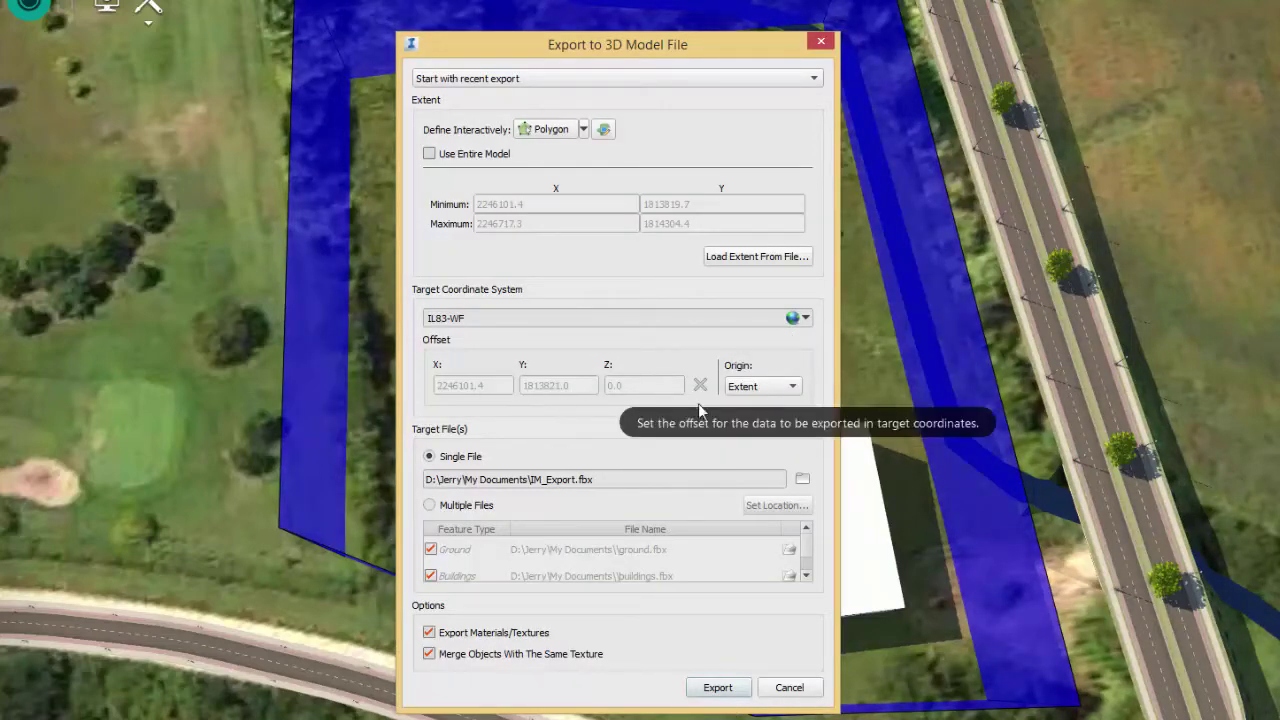
- Set the export origin to User Defined with X and Y offsets of 0
click(794, 389)
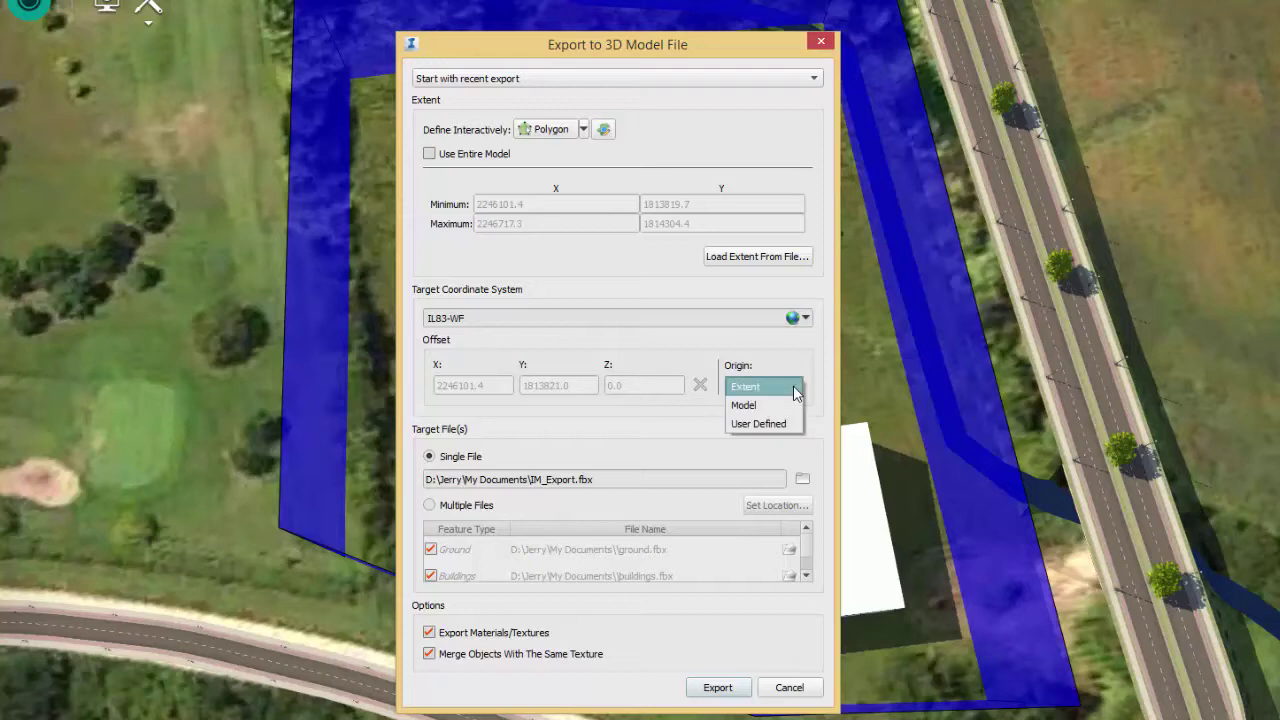
click(760, 424)
drag(491, 385, 420, 397)
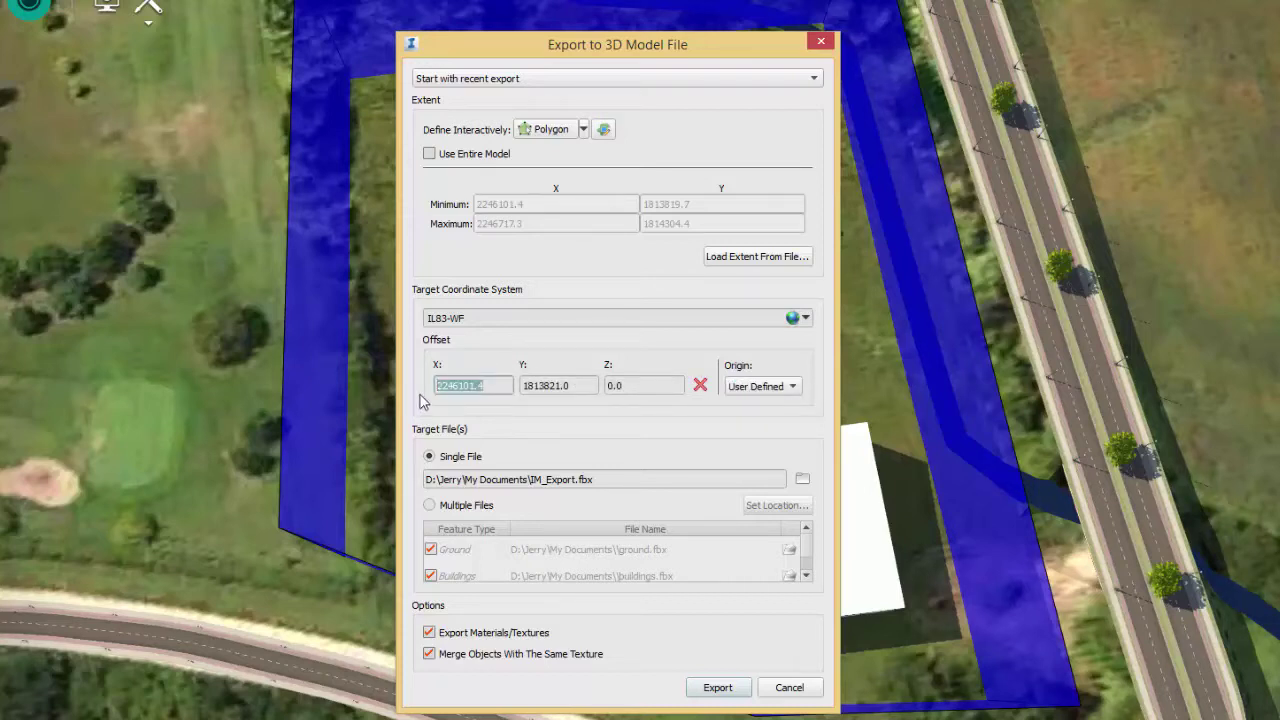
text(0)
drag(577, 388, 520, 393)
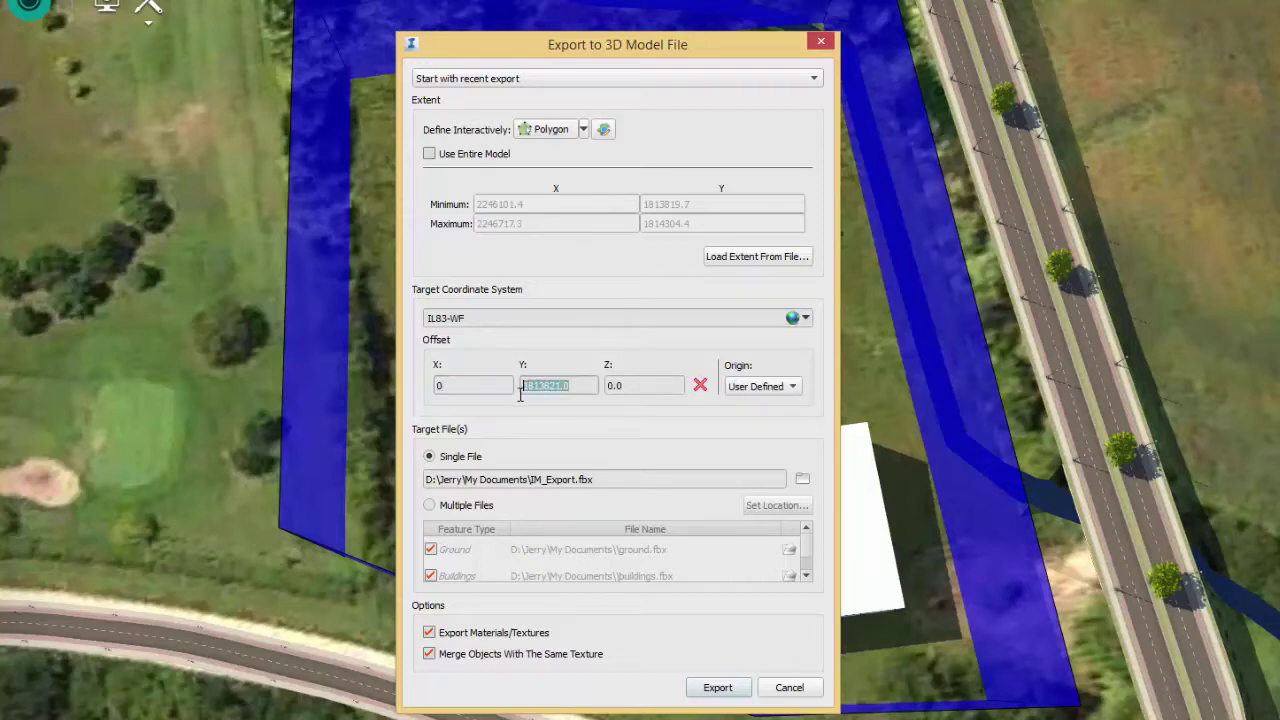
text(0)
- Export to multiple files with Ground excluded, saving the buildings as buildings.fbx on the Desktop
click(430, 506)
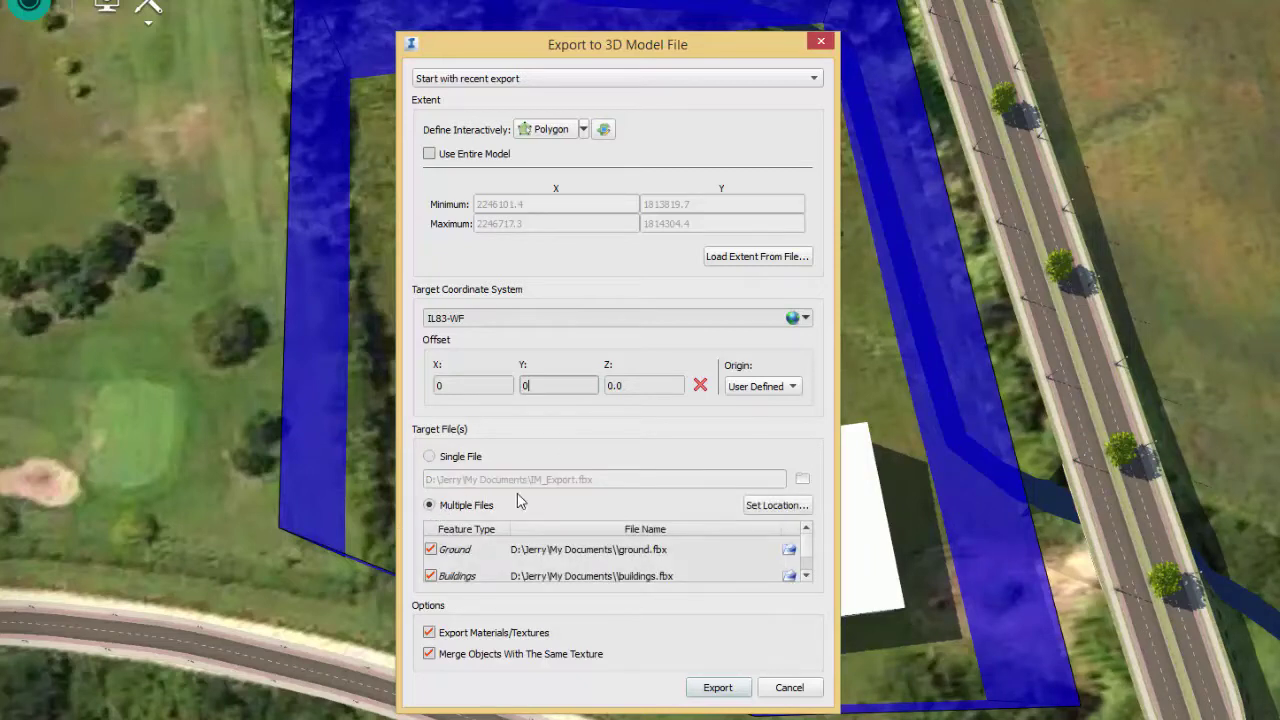
click(430, 550)
click(789, 576)
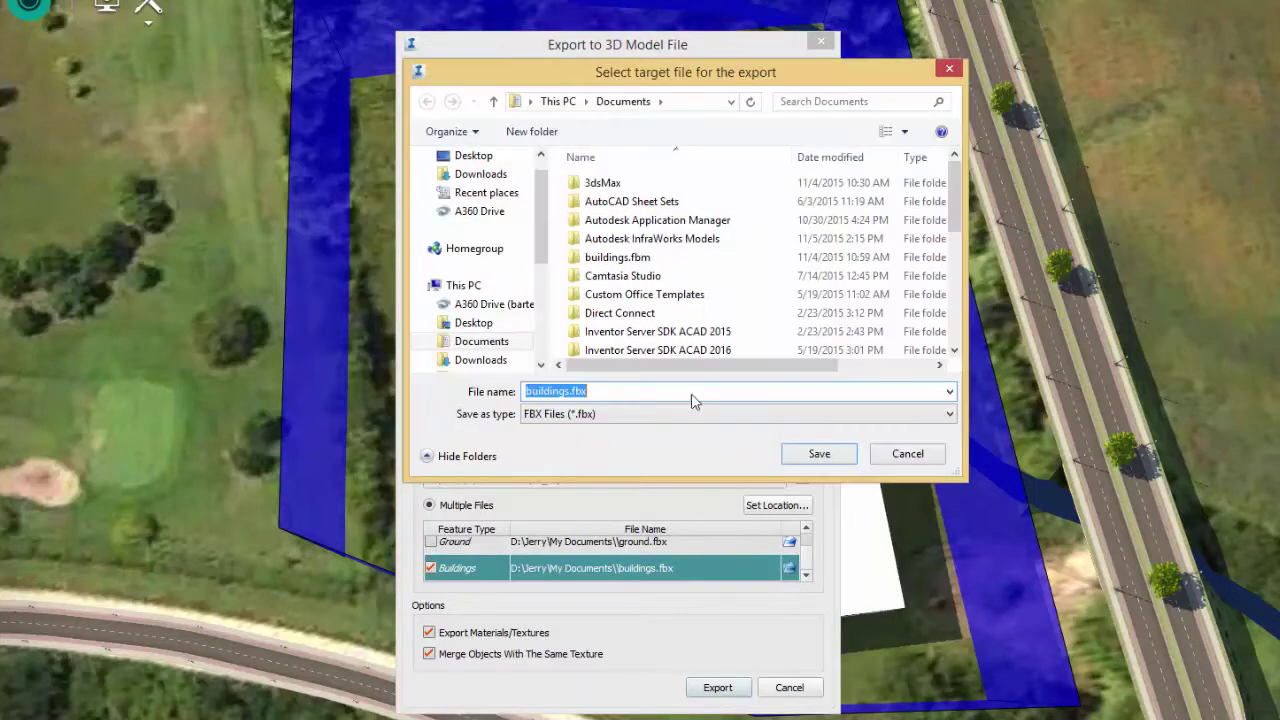
click(474, 156)
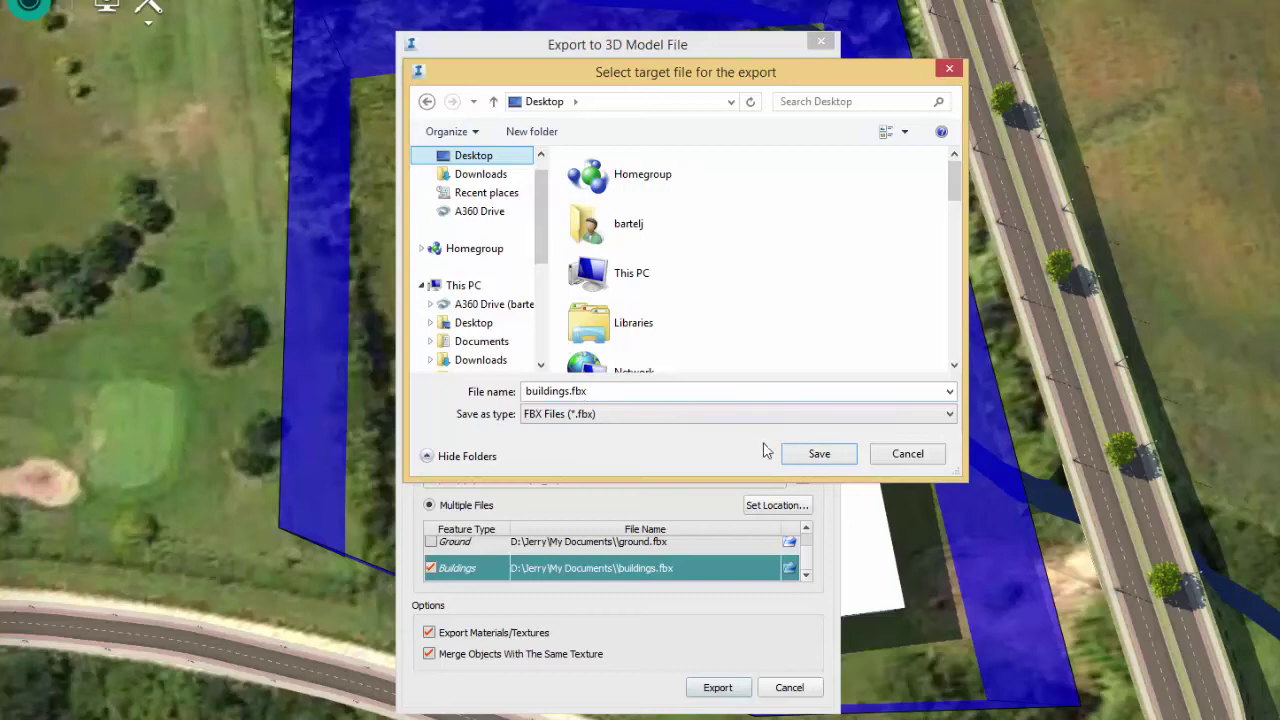
click(818, 455)
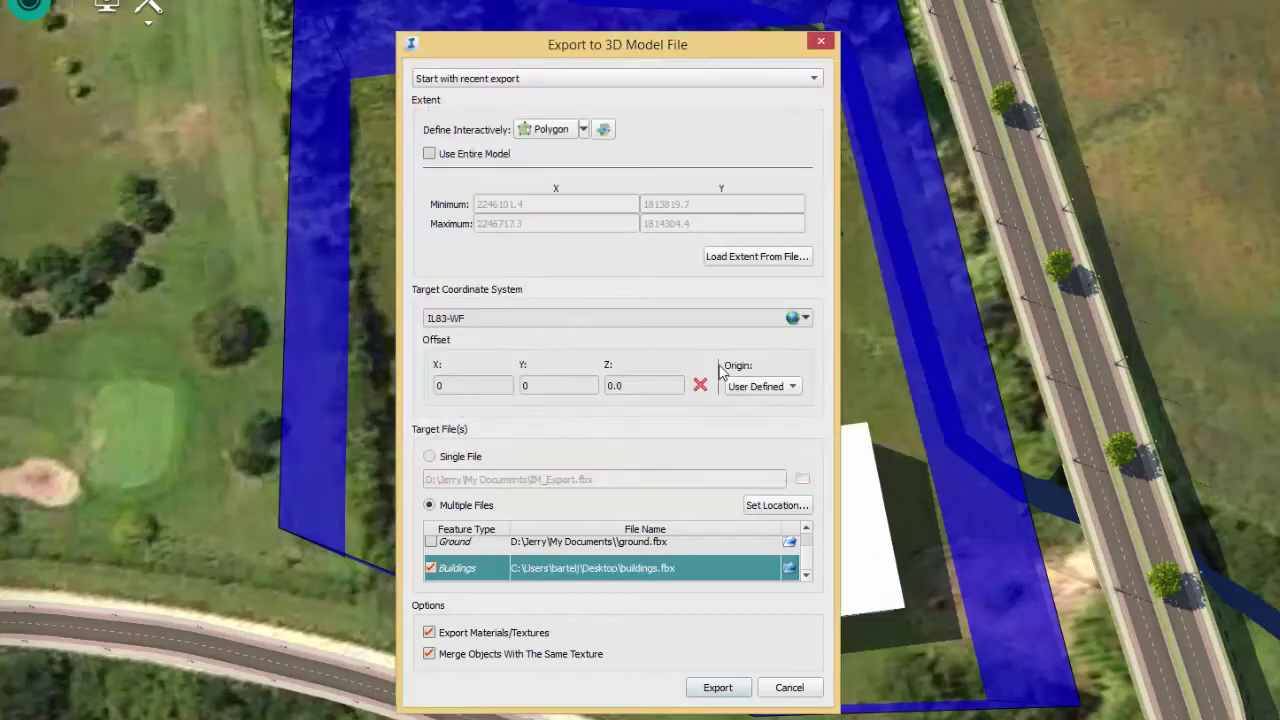
click(718, 688)
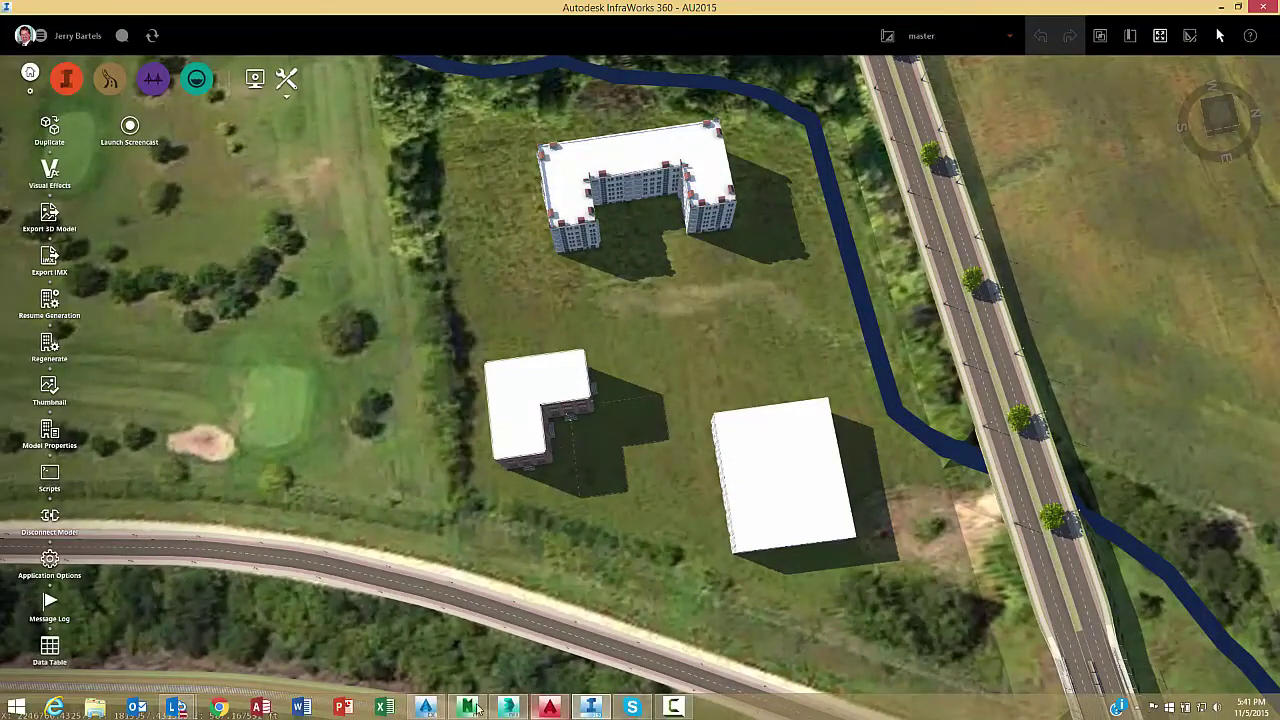
- Switch to AutoCAD Civil 3D and choose buildings.fbx from the Desktop as the file to import
click(428, 708)
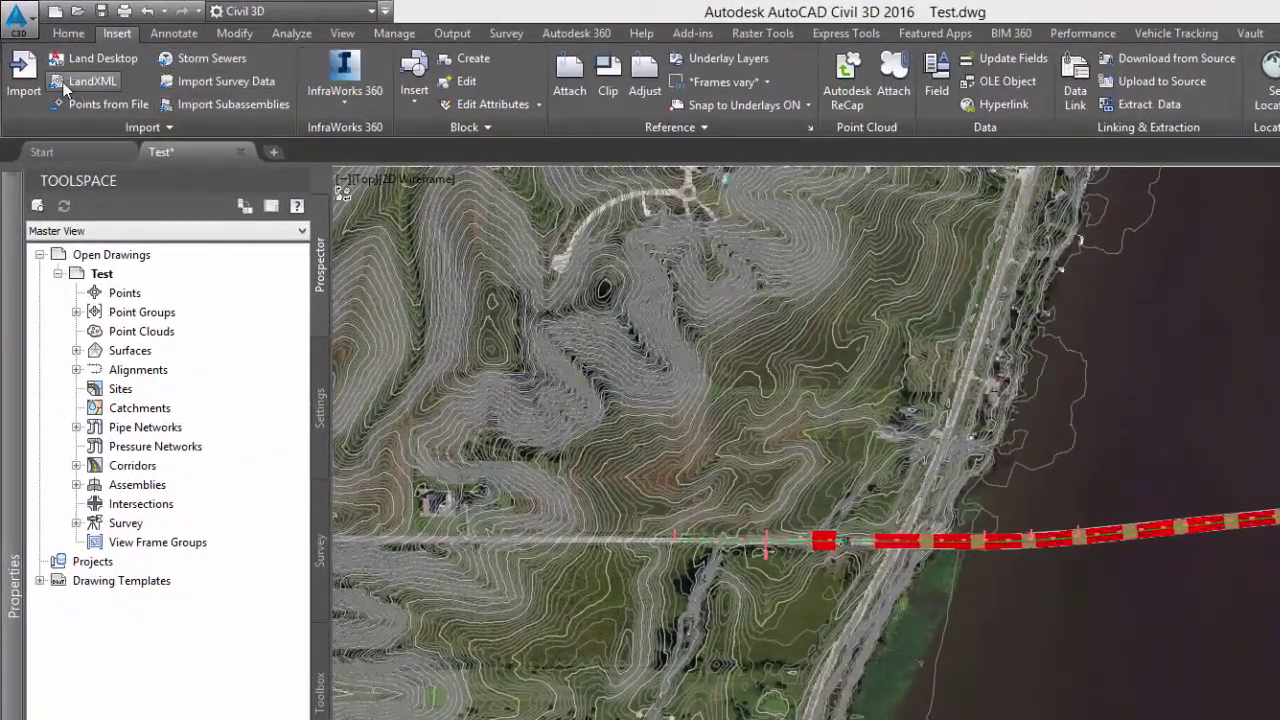
click(24, 80)
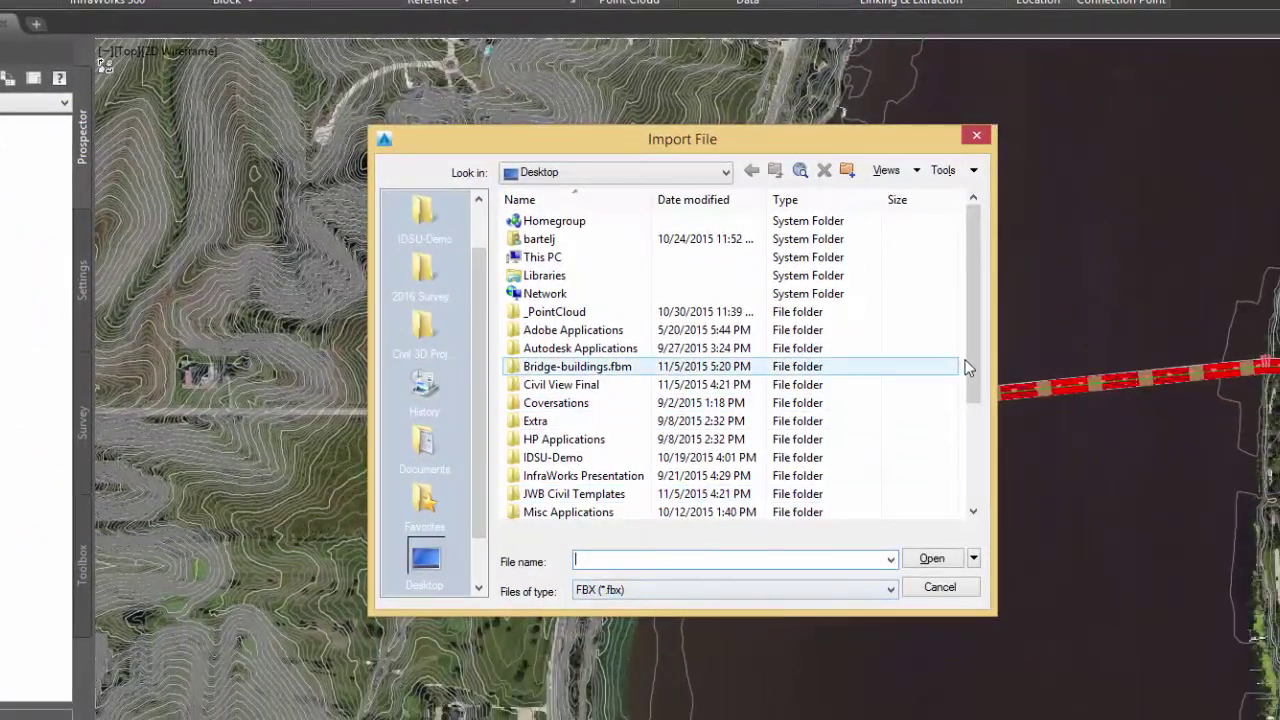
scroll(985, 385, down, 5)
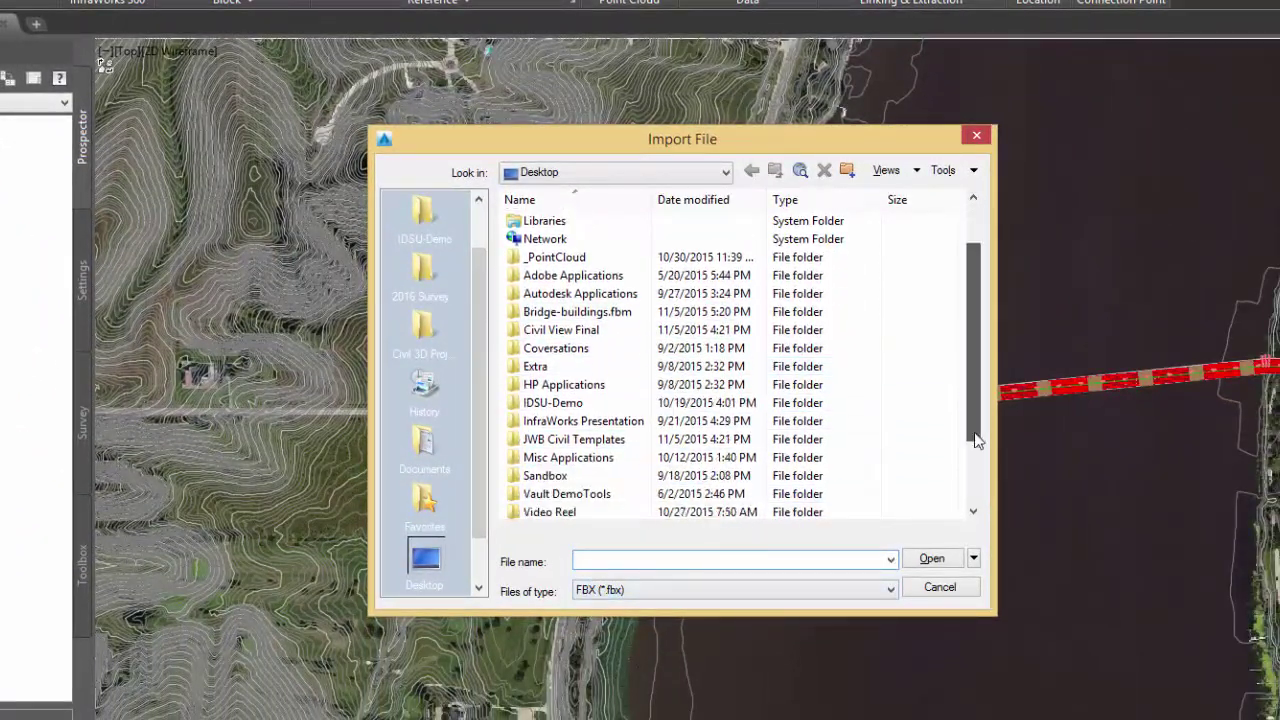
click(745, 477)
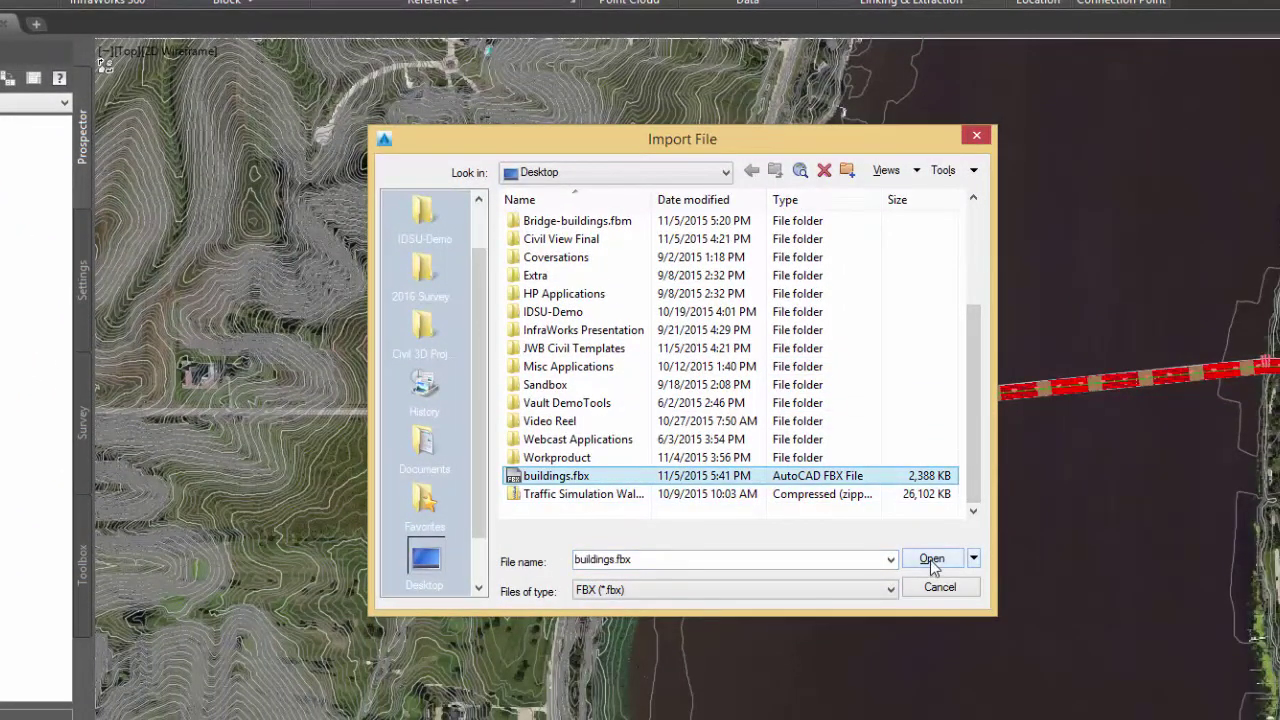
click(930, 560)
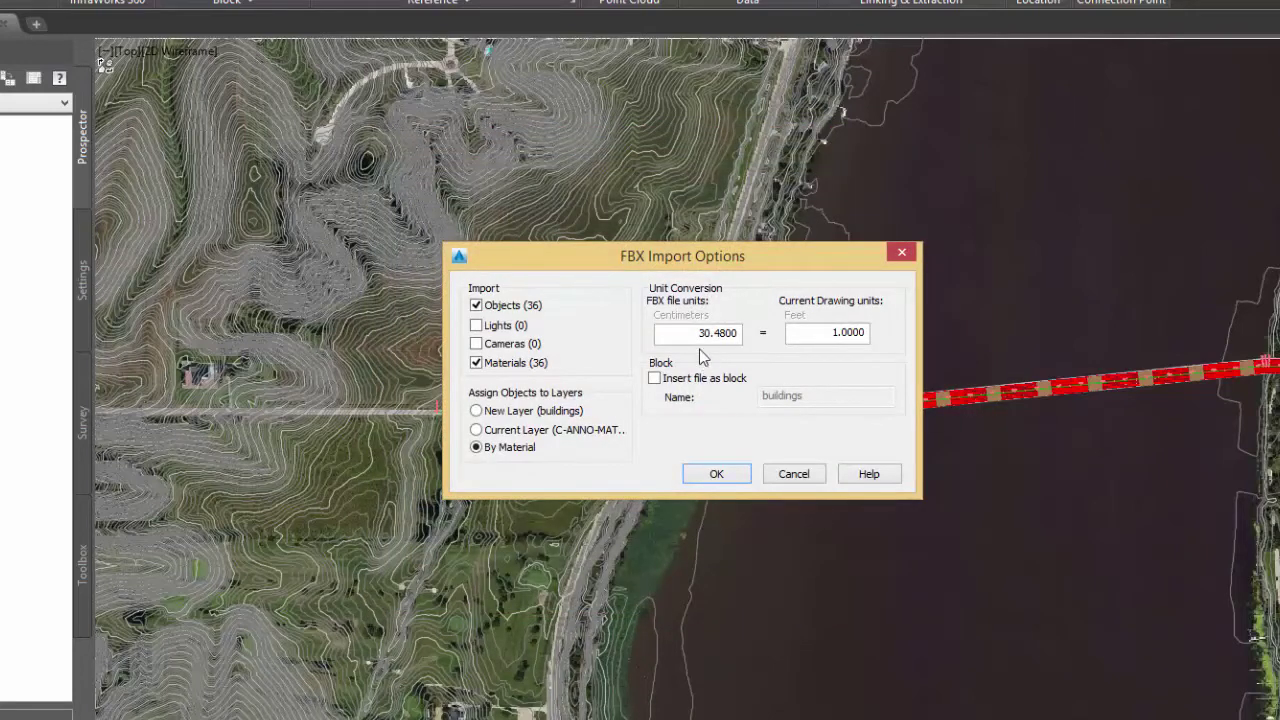
- Import the FBX with its file units set to 1 per drawing unit and its objects assigned to a new layer
double_click(700, 332)
text(1)
click(478, 412)
click(720, 474)
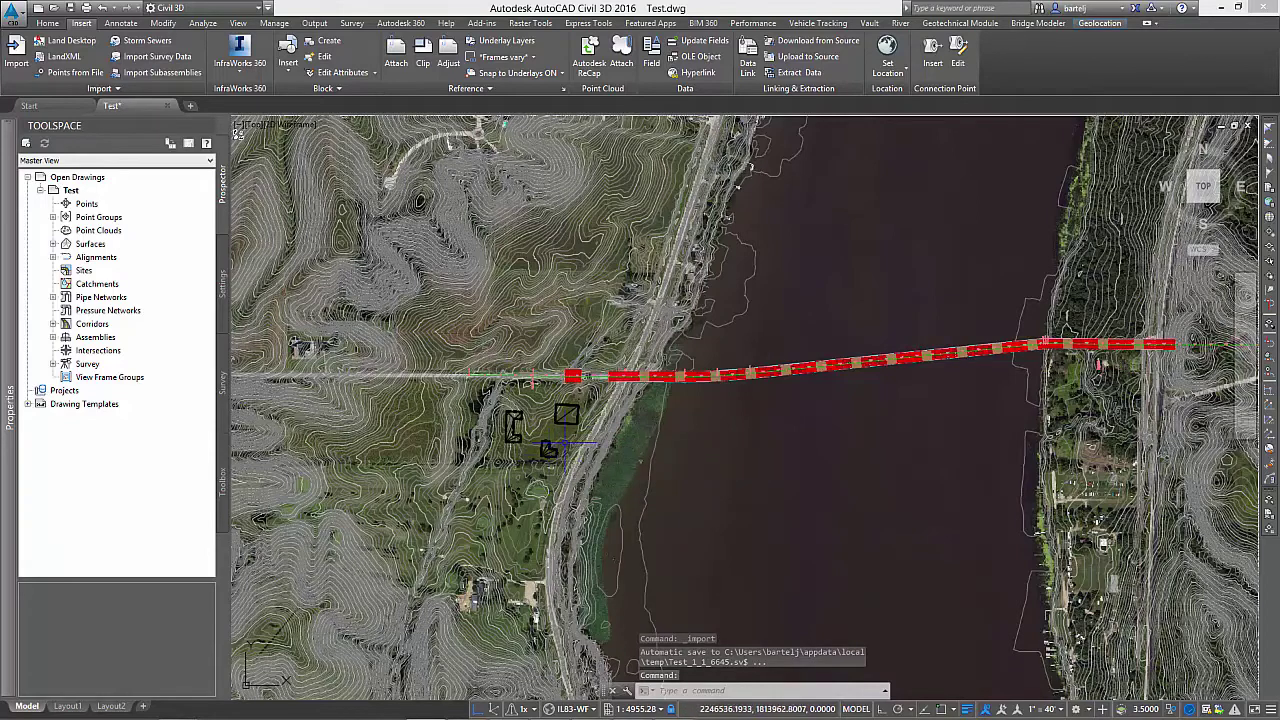
- Select the area around the three imported buildings south of the bridge approach and open it in the Object Viewer
scroll(566, 439, up, 2)
scroll(565, 437, up, 4)
click(618, 283)
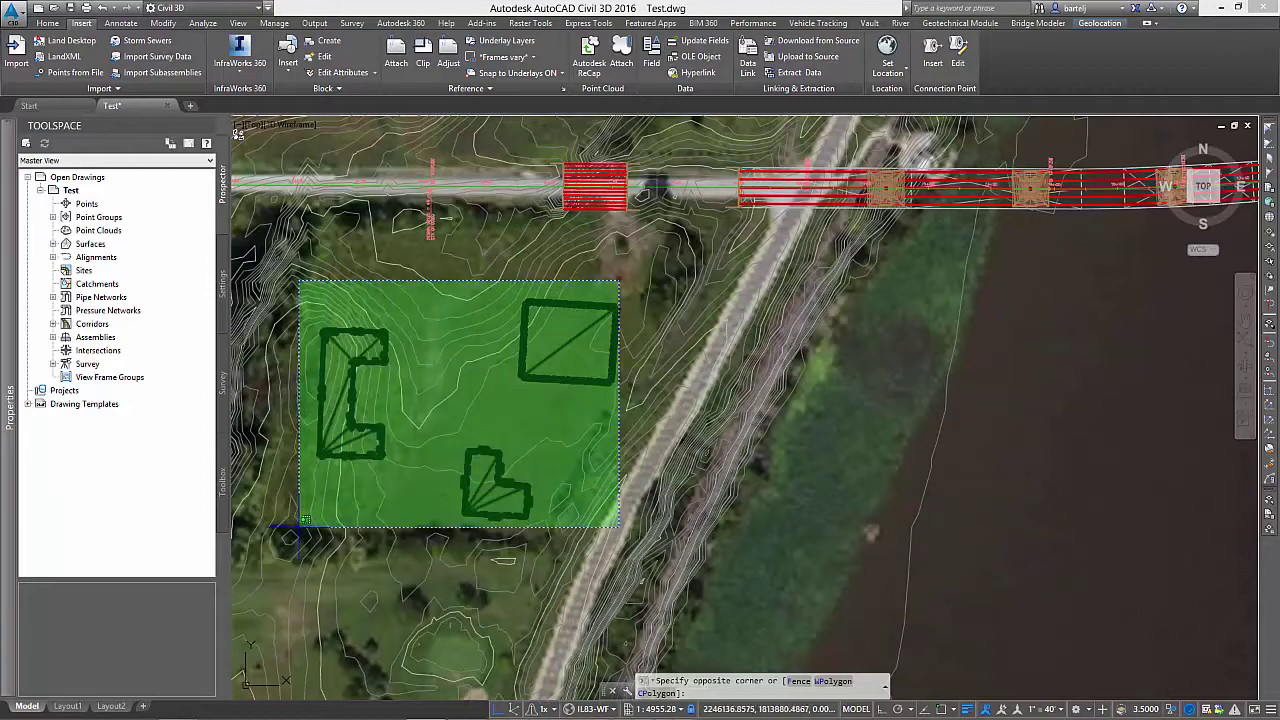
click(294, 522)
right_click(495, 423)
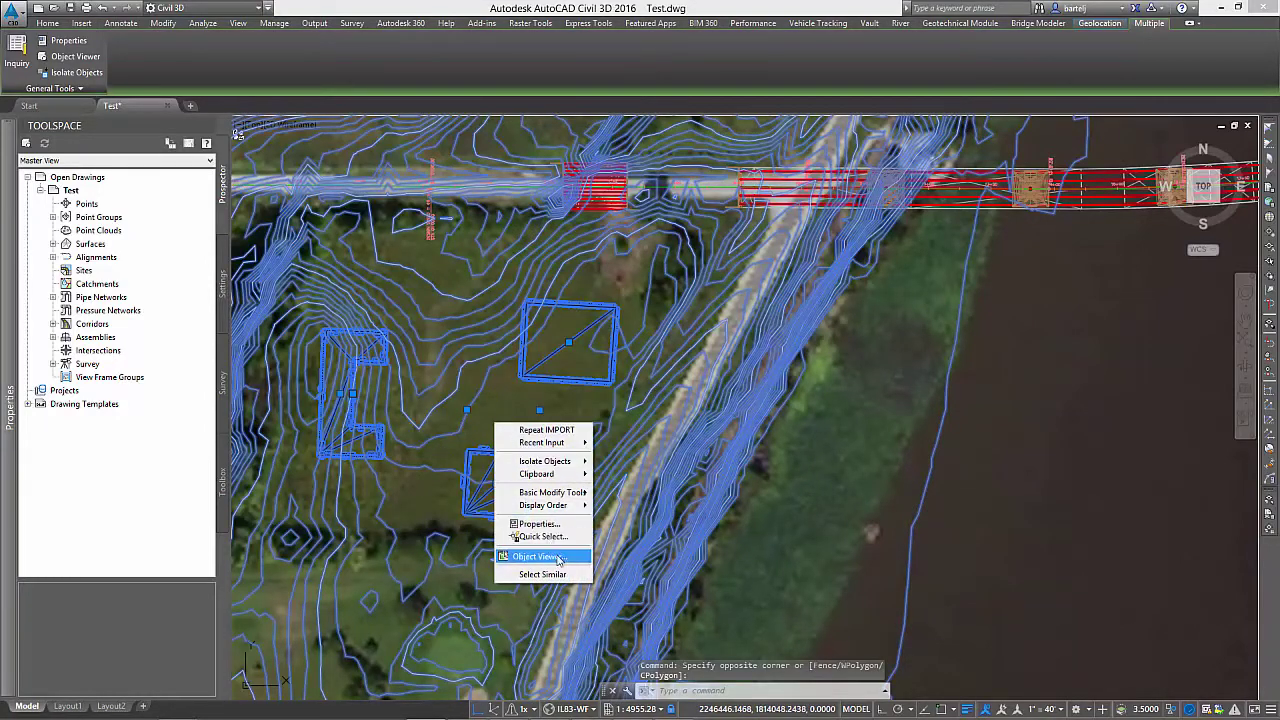
click(546, 556)
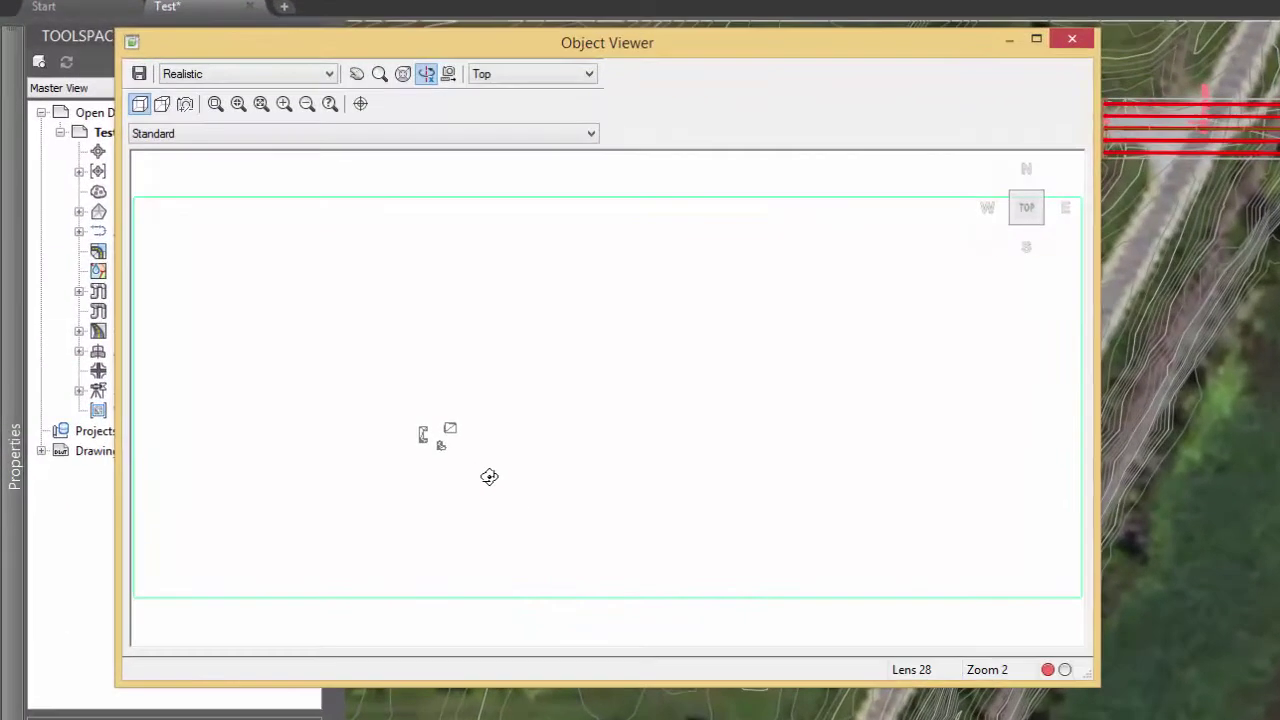
- Examine the three buildings and their facades up close from an angled 3D view
drag(413, 448, 334, 194)
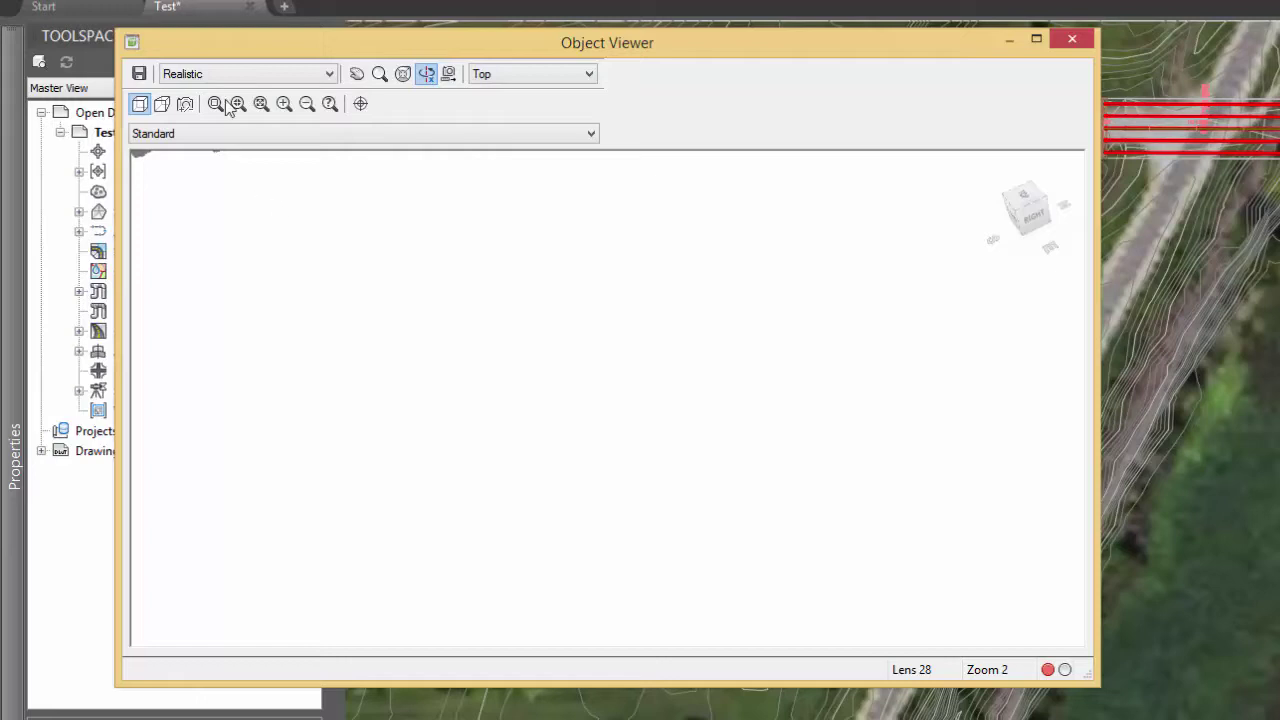
click(357, 75)
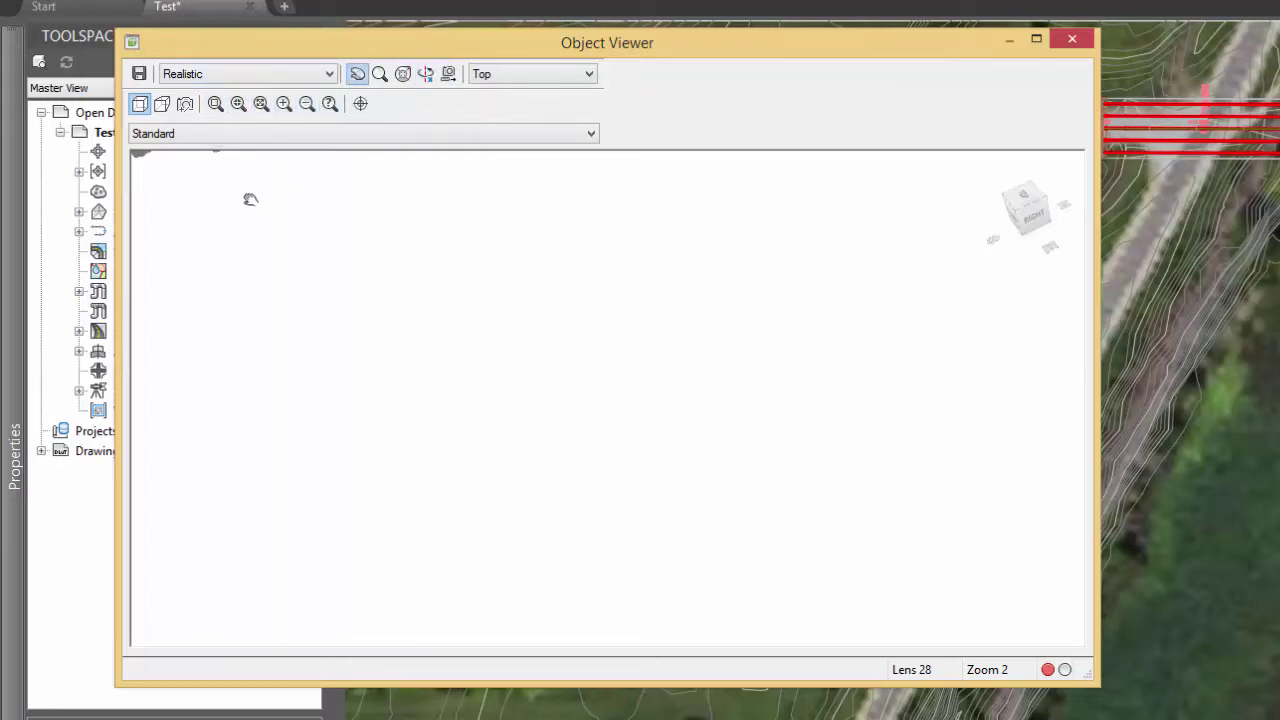
drag(249, 200, 503, 394)
scroll(442, 317, up, 3)
scroll(403, 271, up, 3)
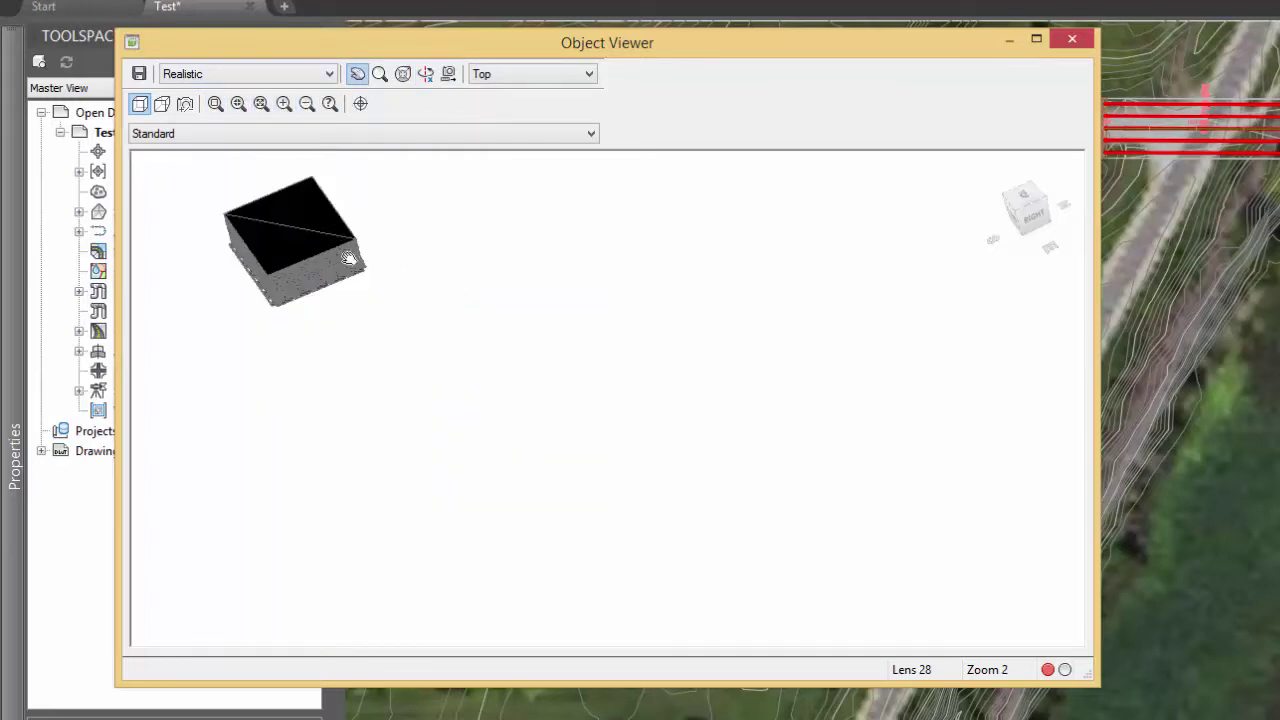
drag(194, 194, 577, 377)
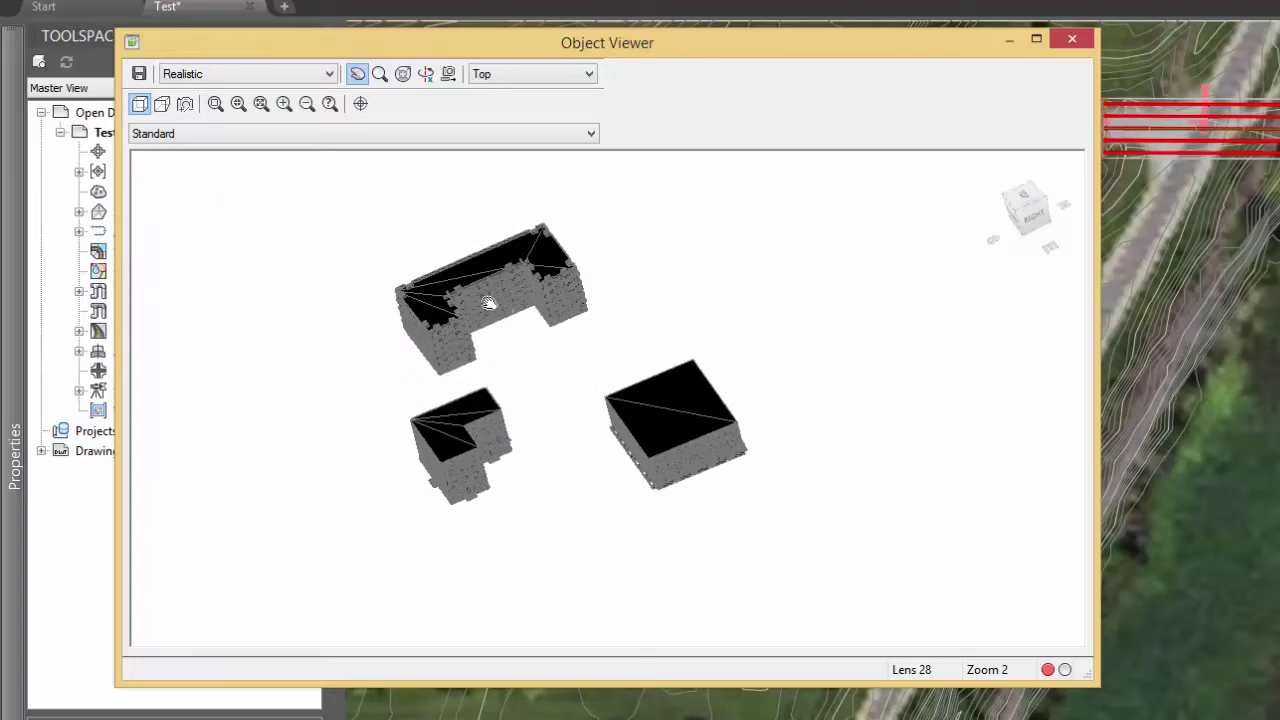
scroll(490, 312, up, 2)
scroll(395, 311, up, 2)
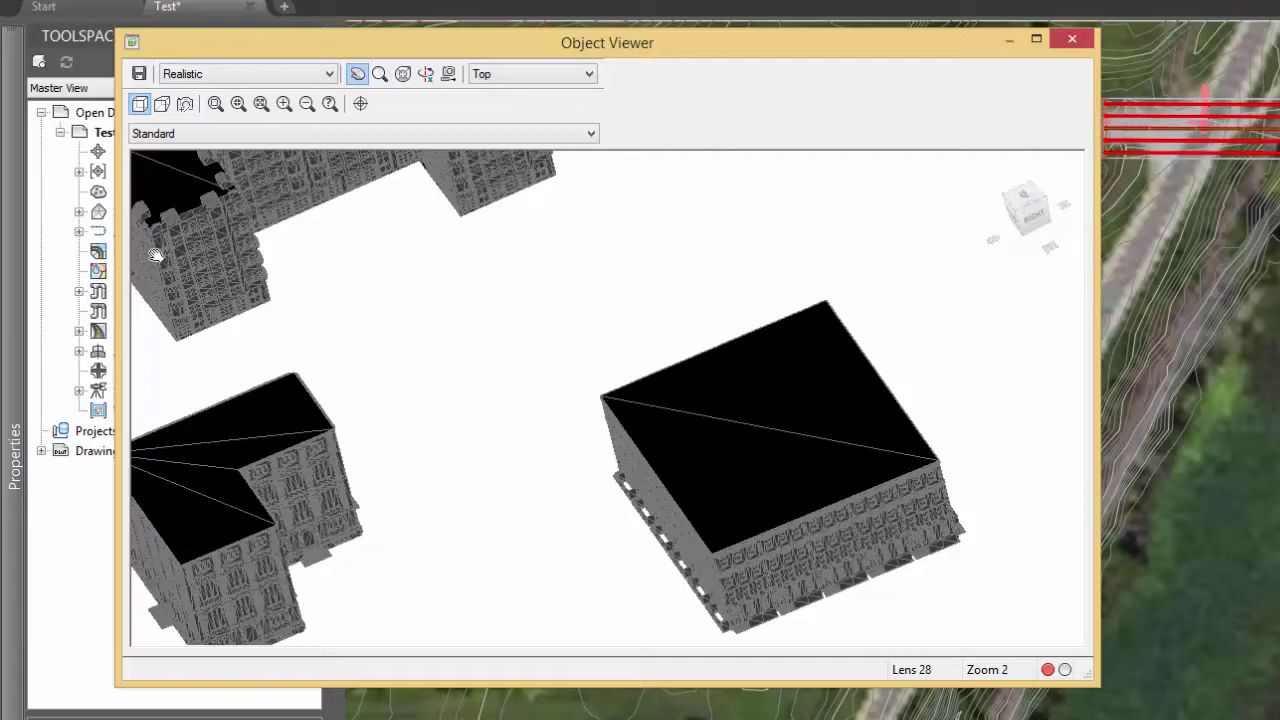
- View the buildings in the Shaded visual style, and close the Object Viewer
click(329, 80)
click(221, 148)
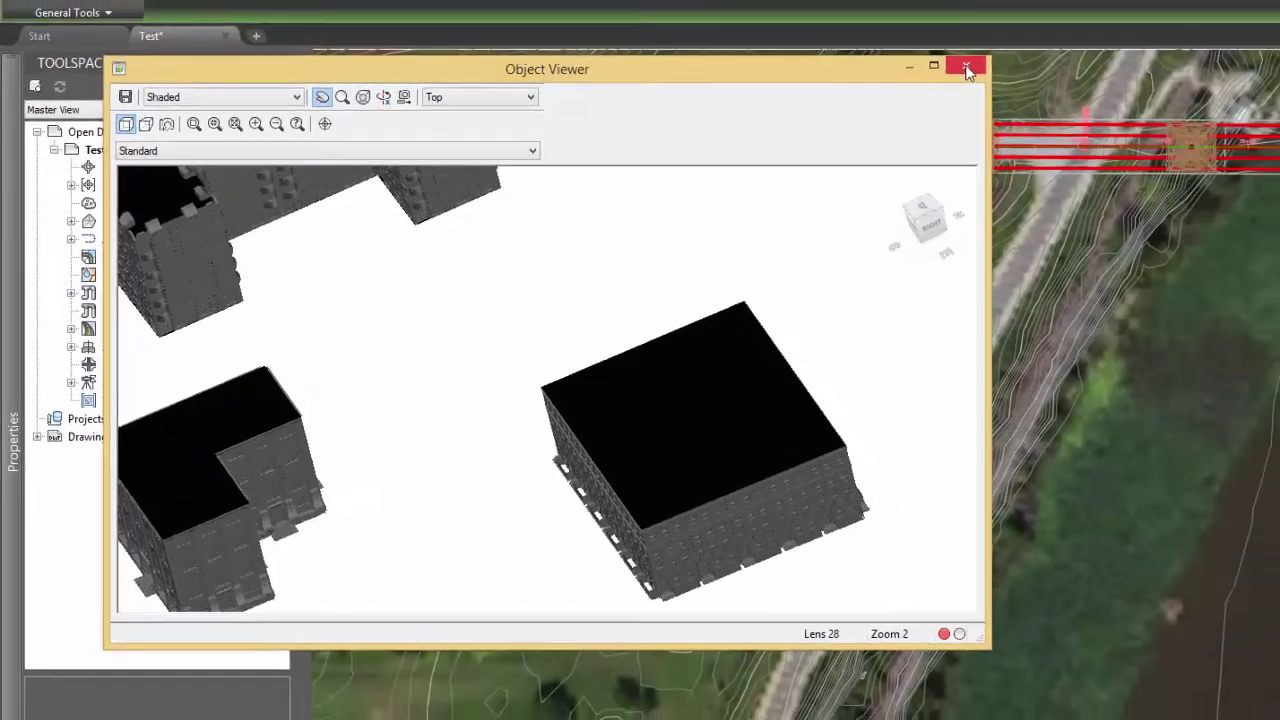
click(1072, 42)
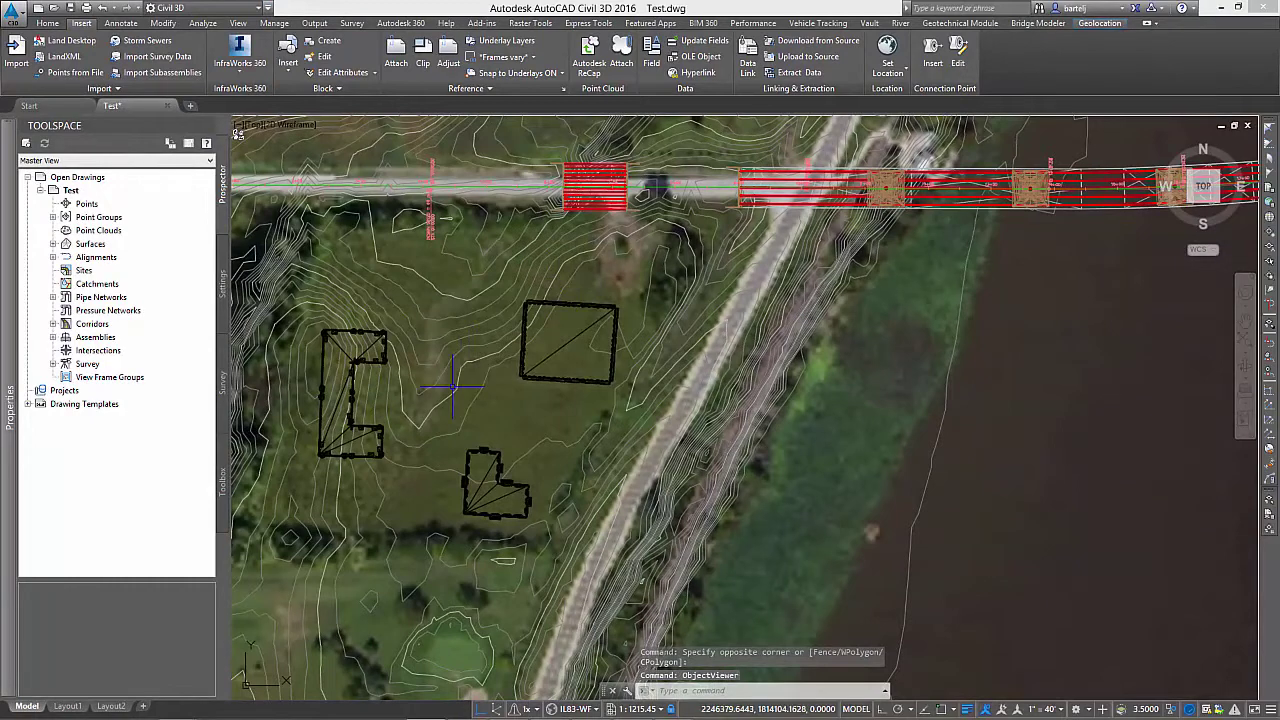
- Undo back through the FBX import of the buildings, and return to InfraWorks 360
mouse_move(453, 388)
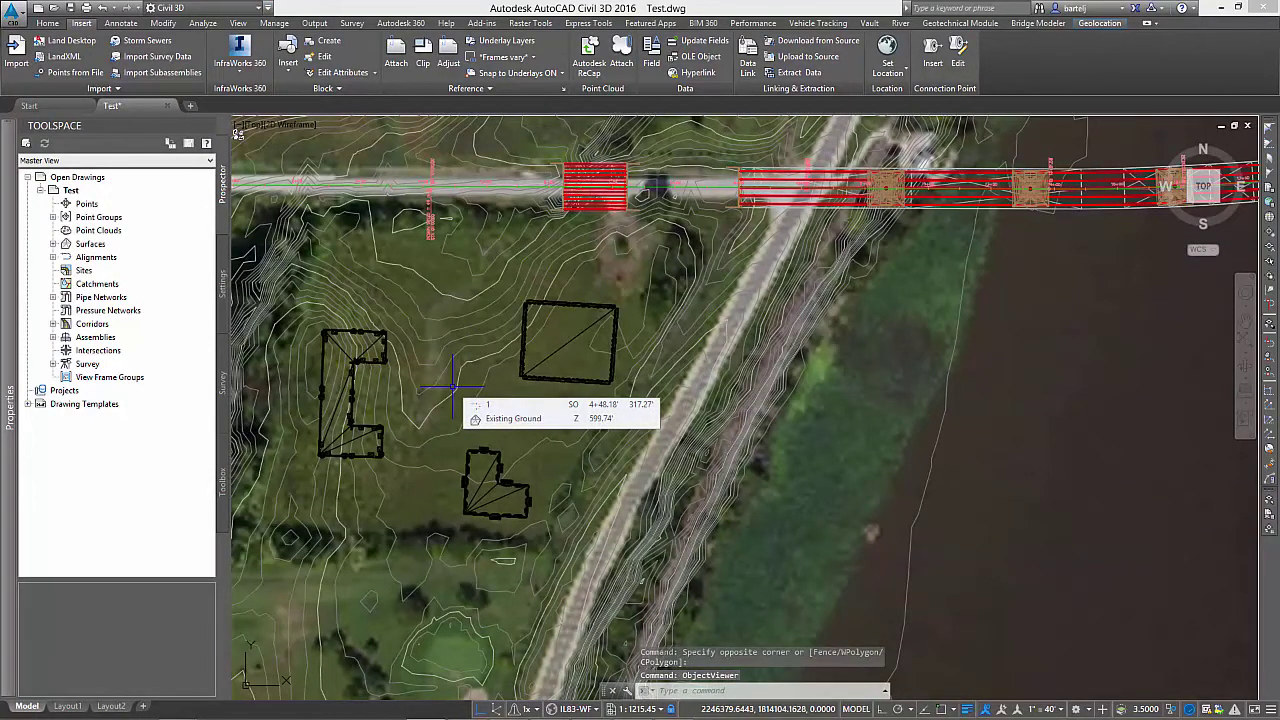
text(u)
key(Return)
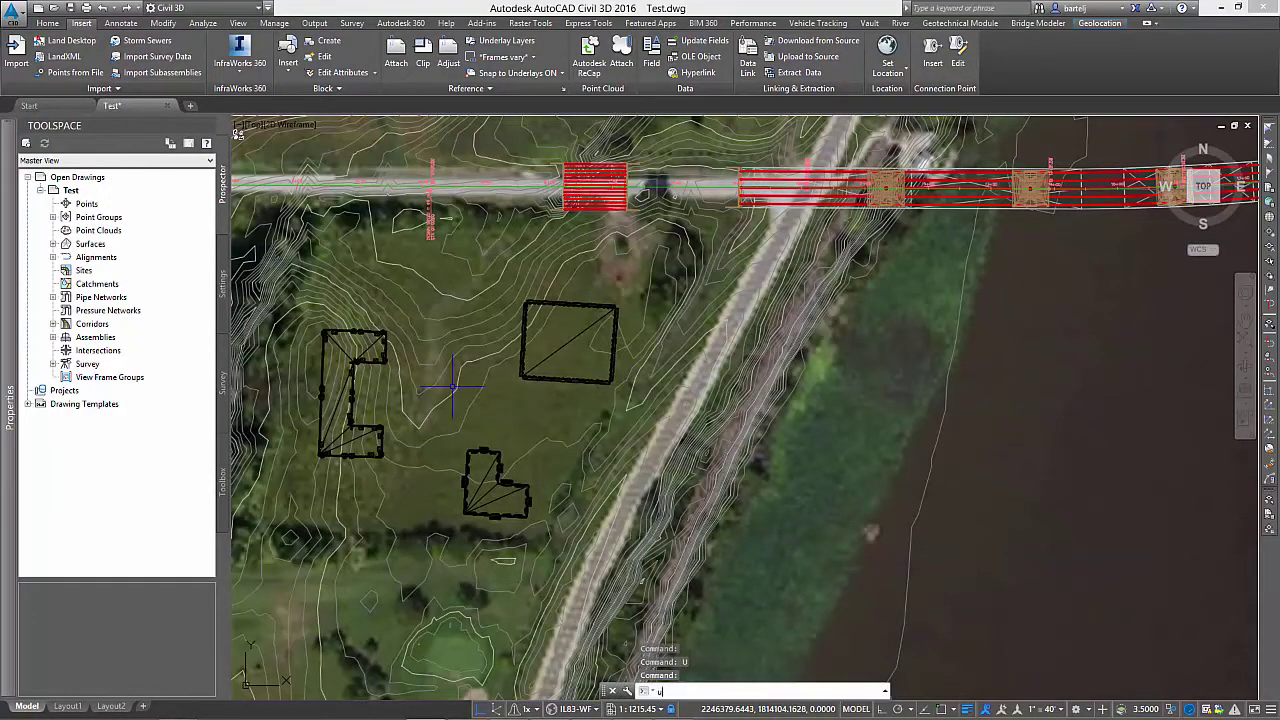
text(u)
key(Return)
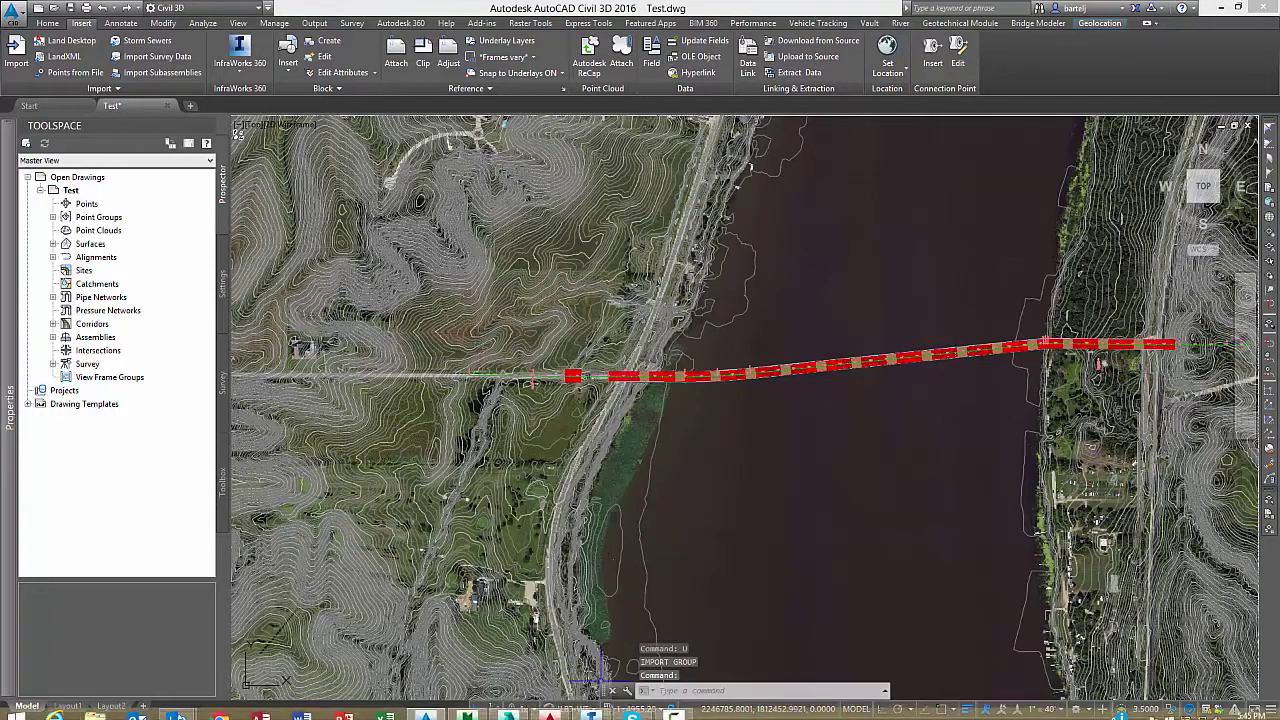
click(593, 708)
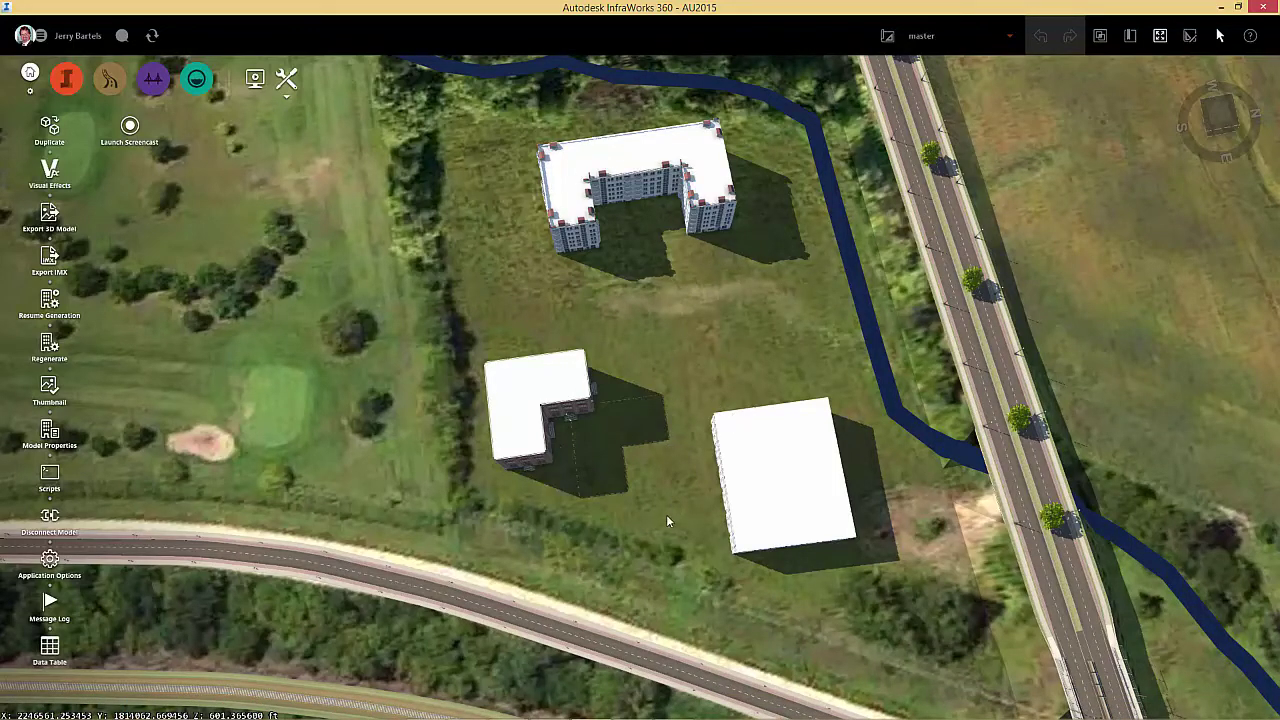
- Start a 3D model export with a polygon extent enclosing the whole bridge, both approaches and the three buildings
scroll(666, 514, down, 5)
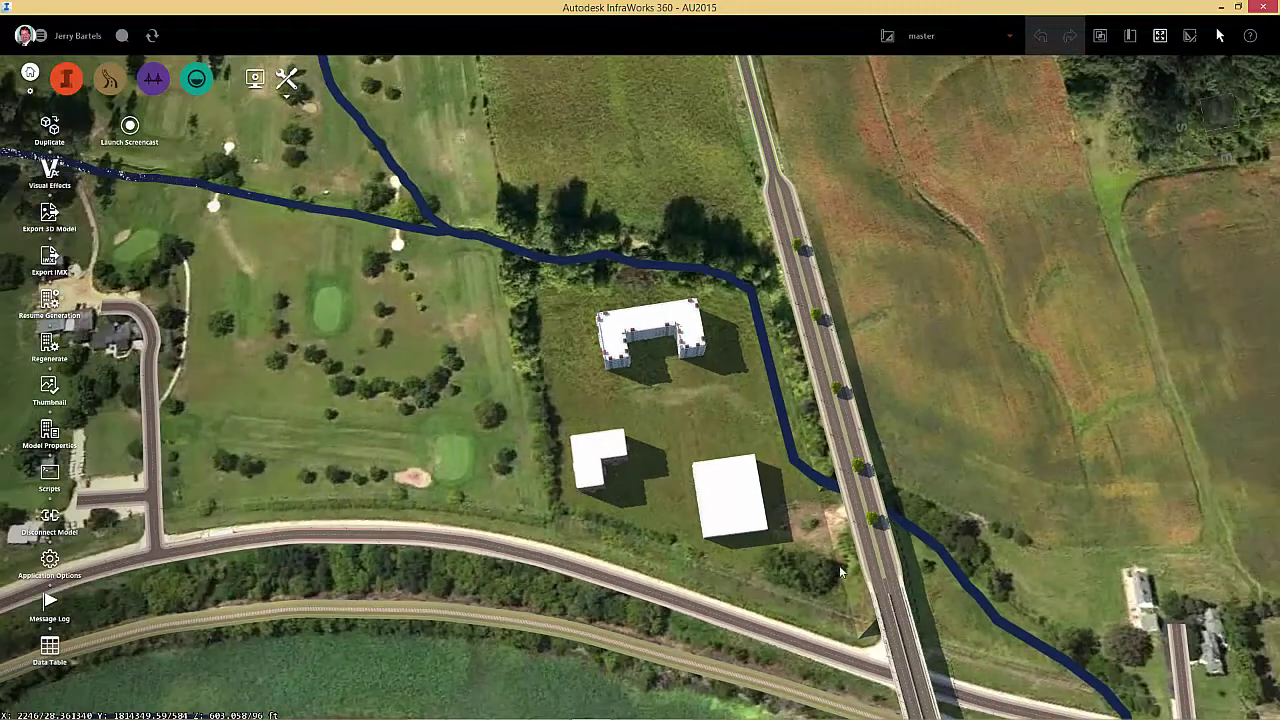
drag(692, 632, 962, 712)
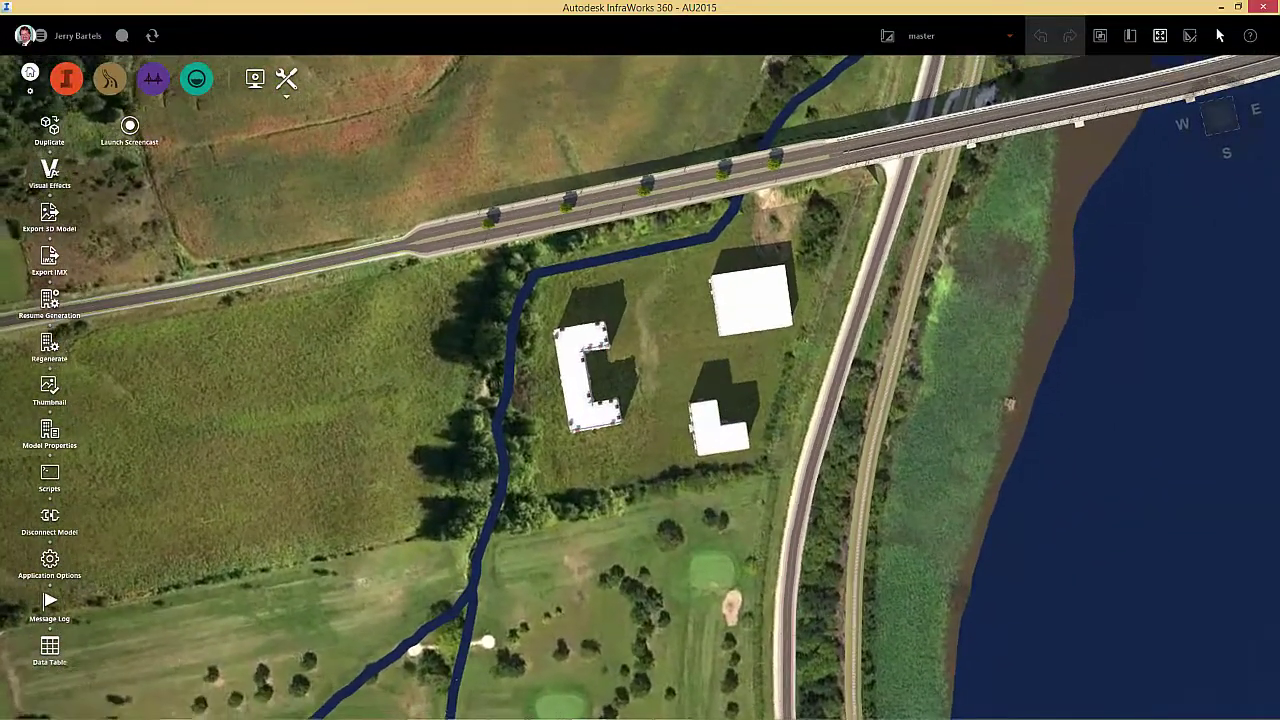
scroll(917, 535, down, 8)
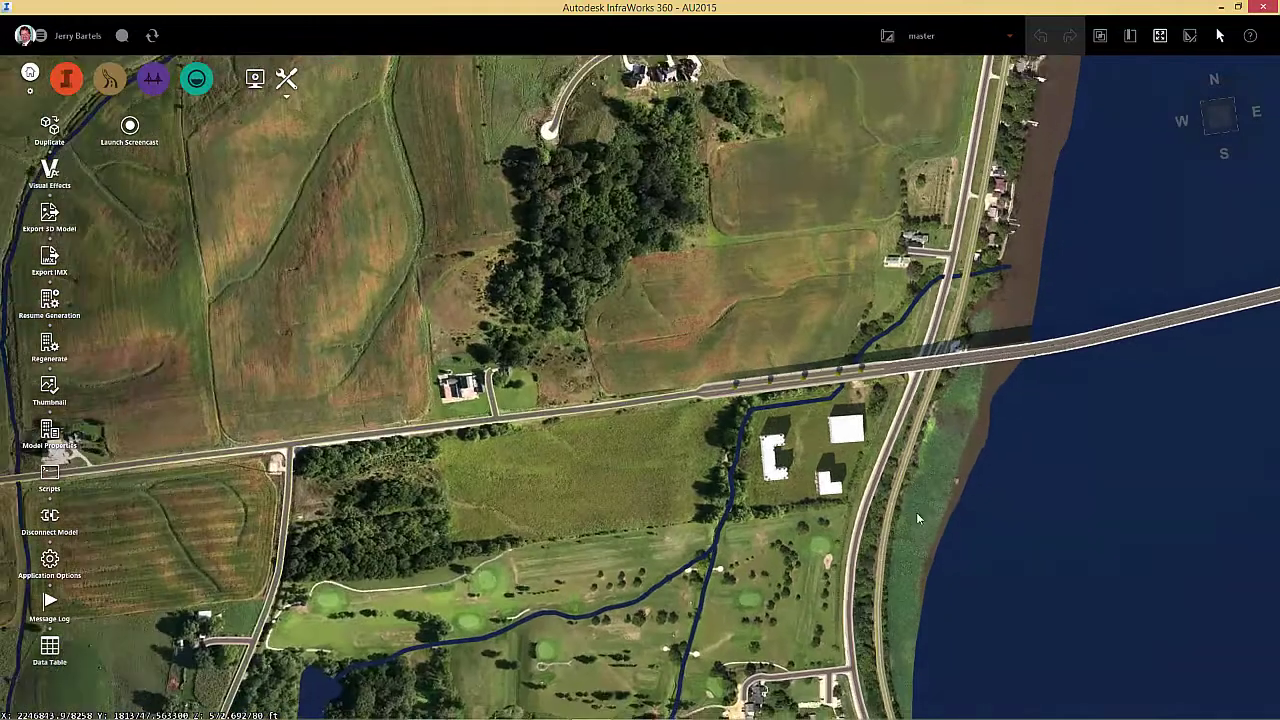
scroll(916, 512, down, 5)
scroll(532, 494, down, 3)
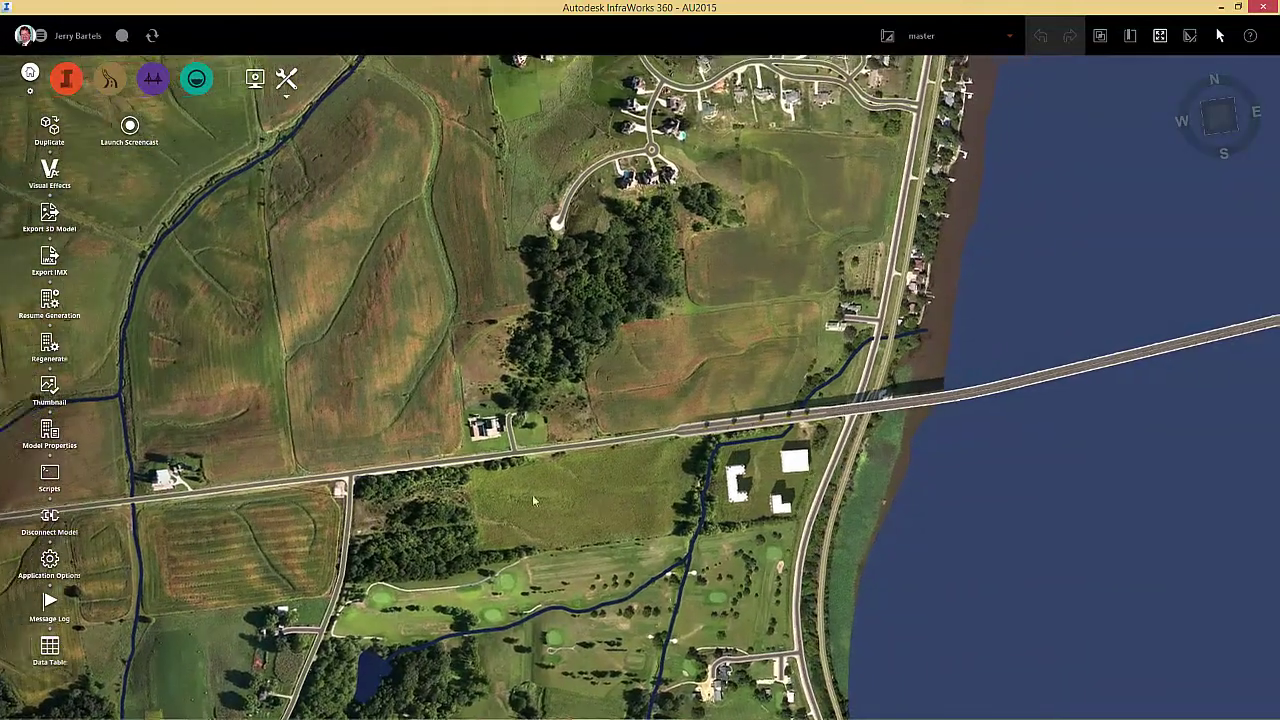
drag(532, 494, 138, 468)
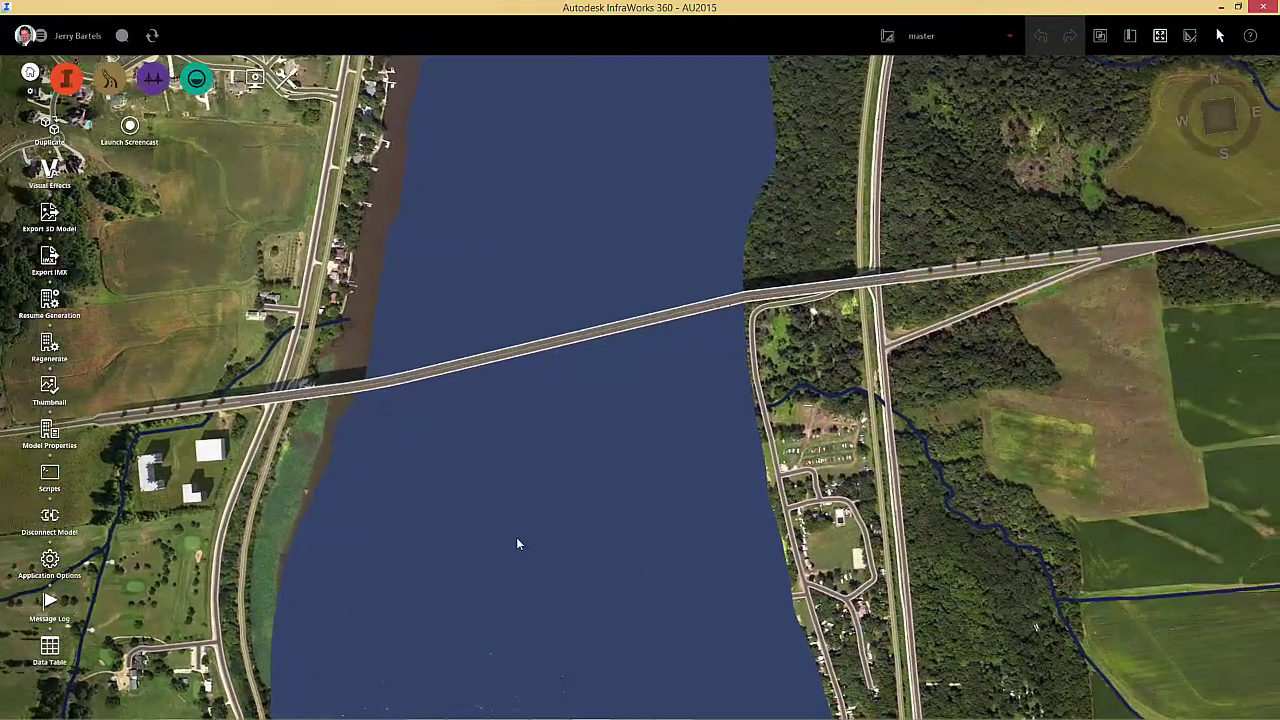
drag(517, 539, 508, 580)
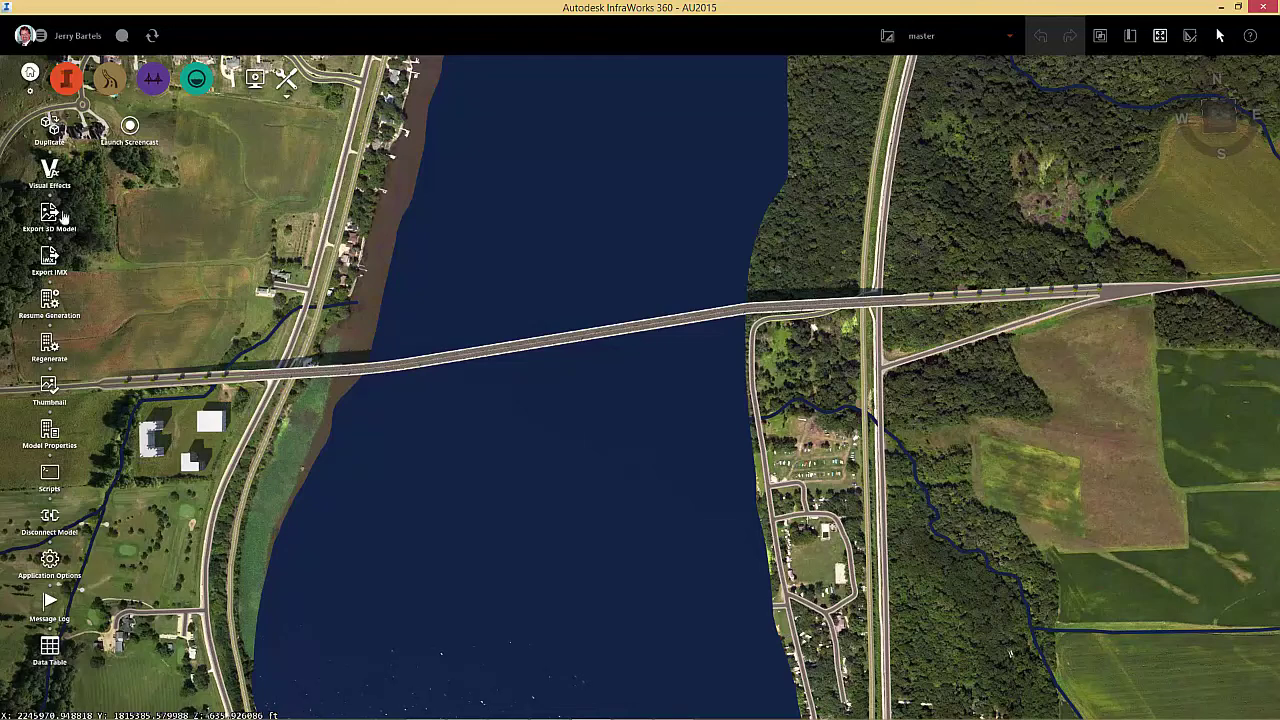
click(55, 216)
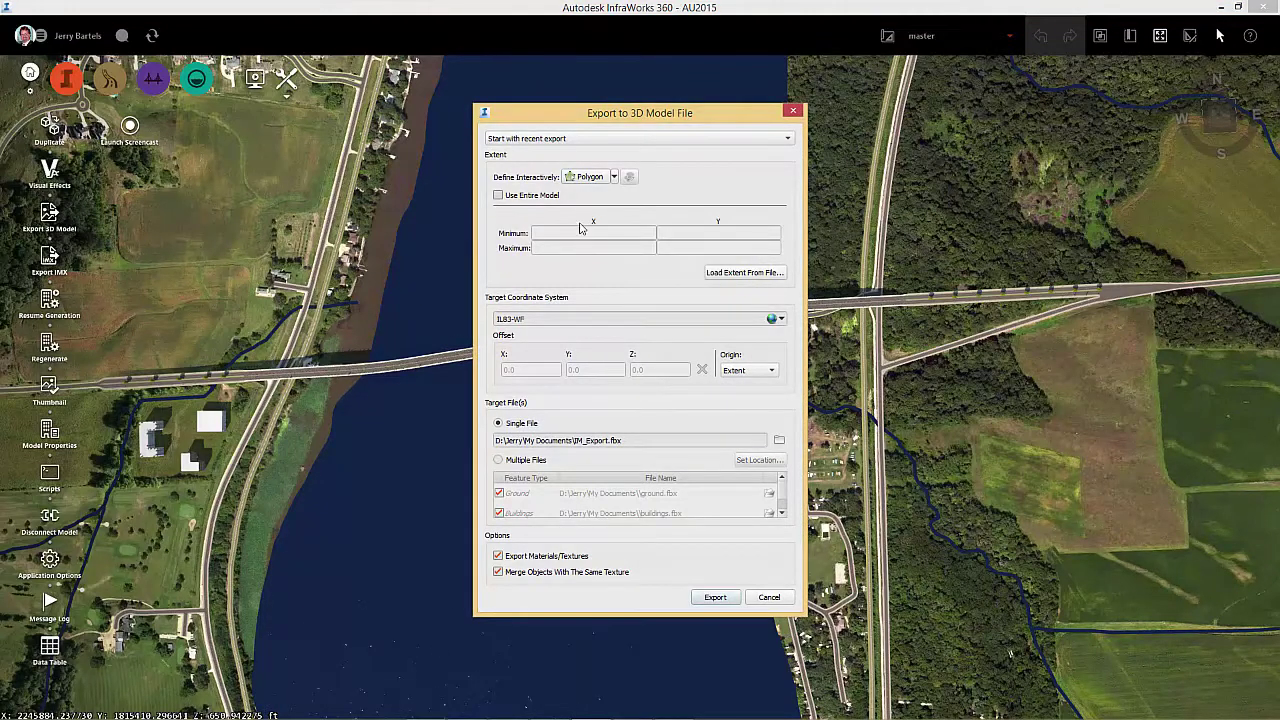
click(613, 177)
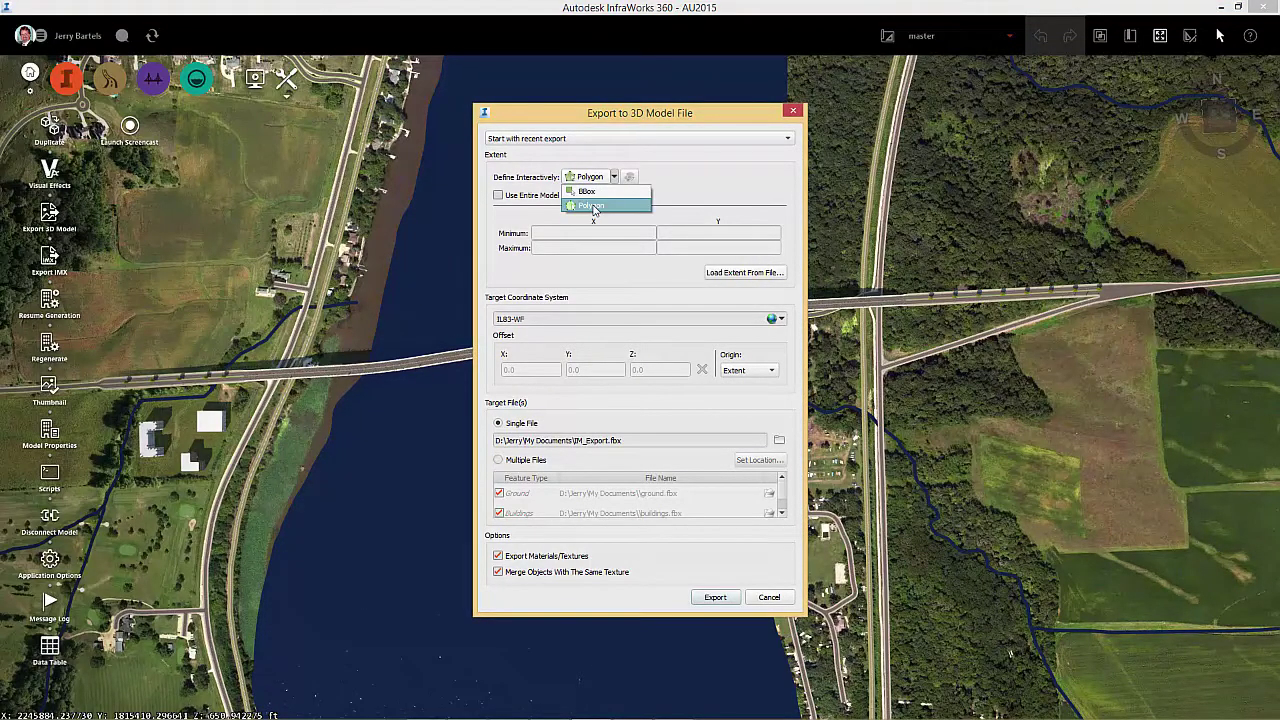
click(588, 204)
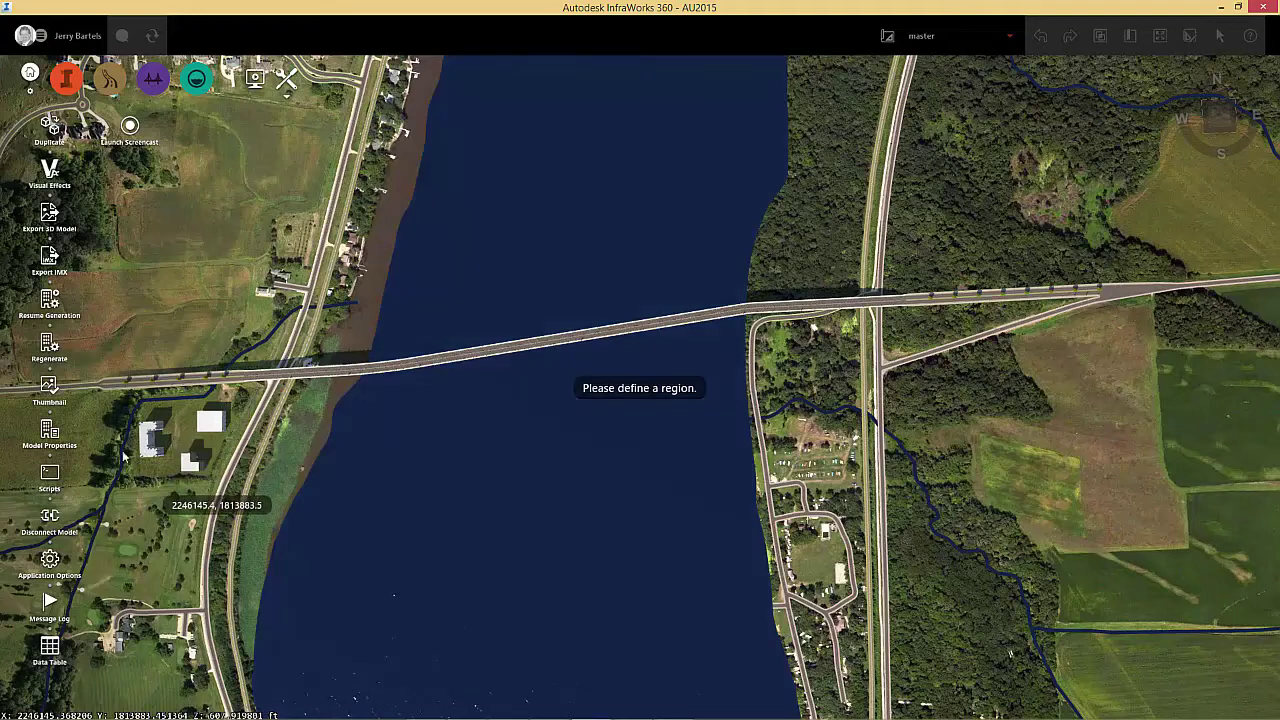
click(124, 462)
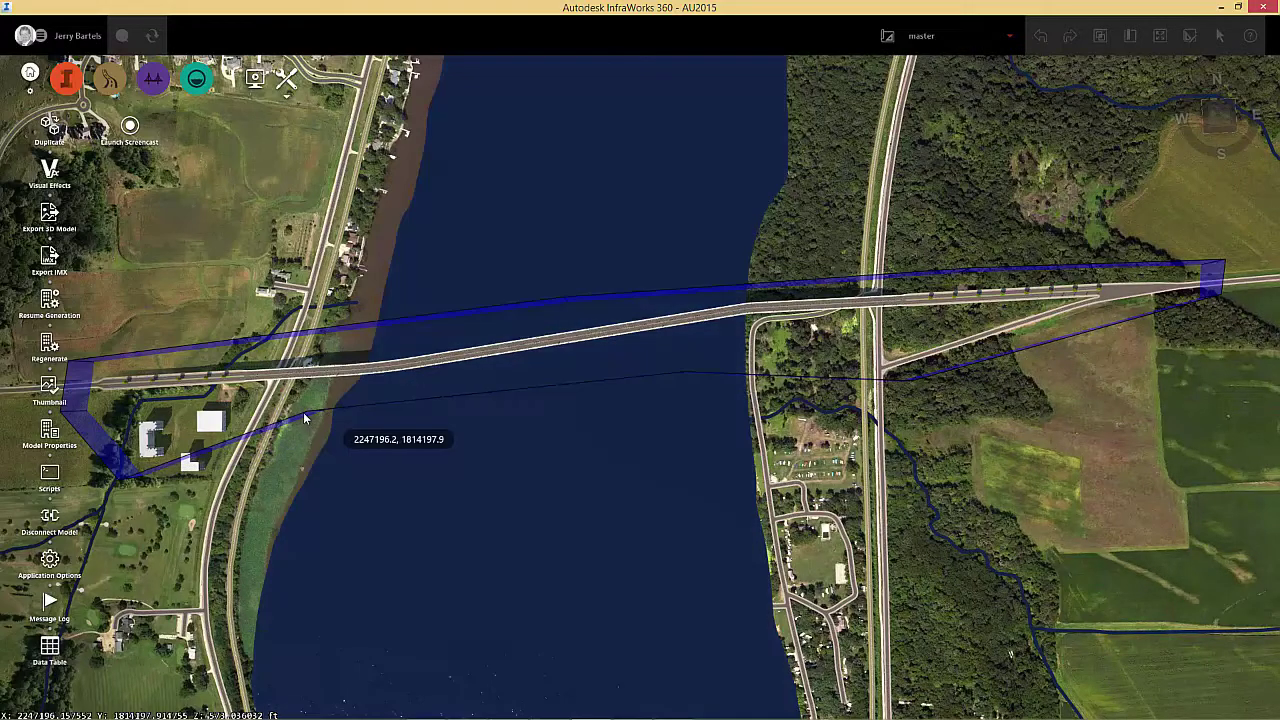
click(300, 413)
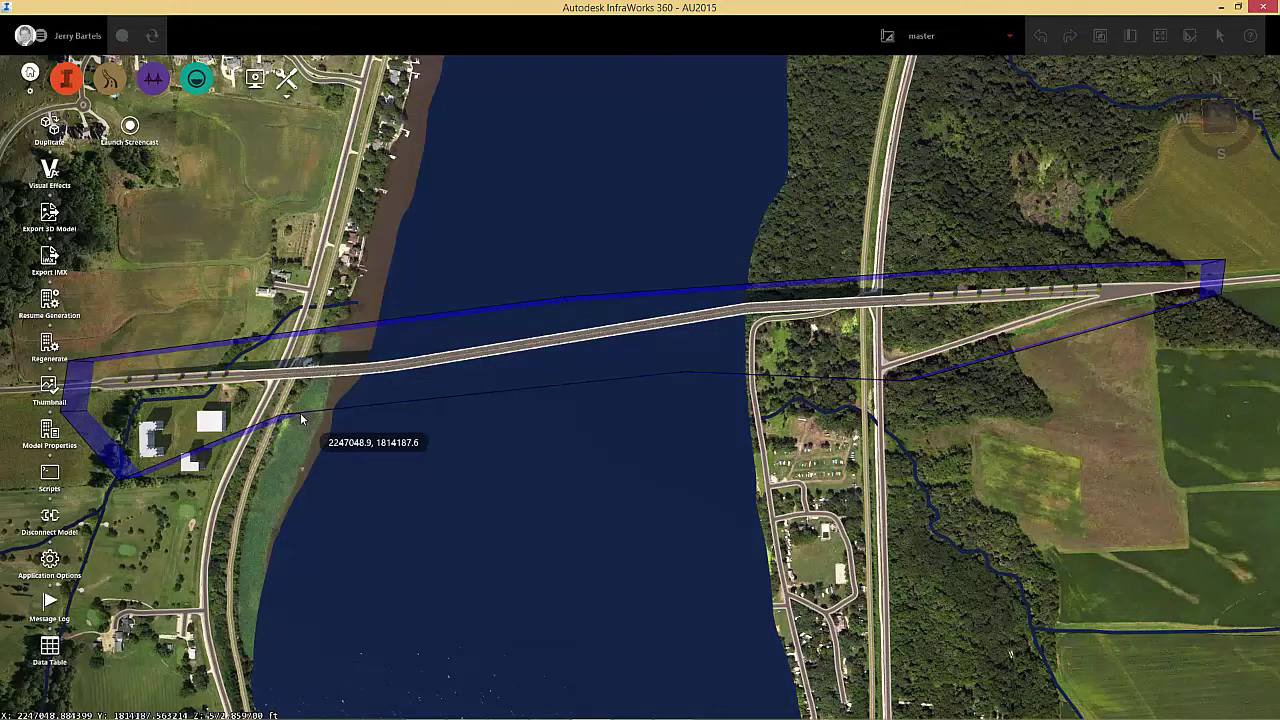
double_click(210, 485)
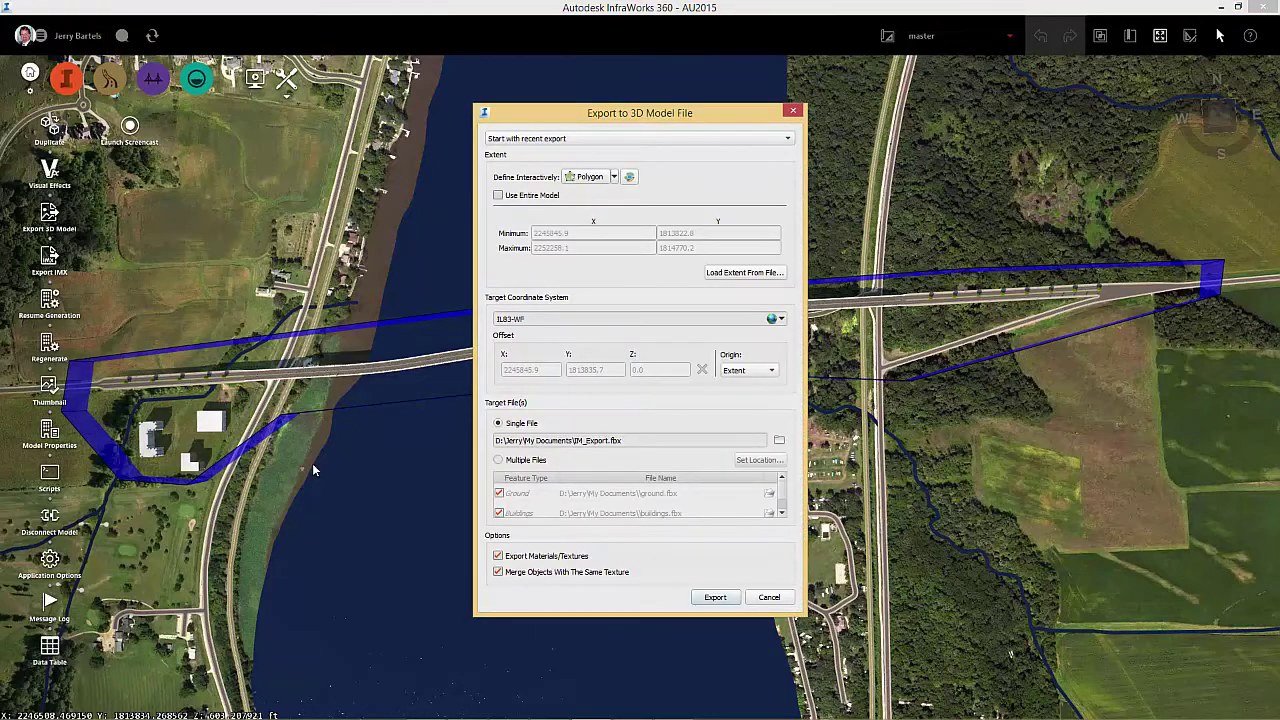
- Set the export origin to User Defined with X and Y offsets of 0, and export to the single file IM_Export.fbx
click(774, 372)
click(750, 399)
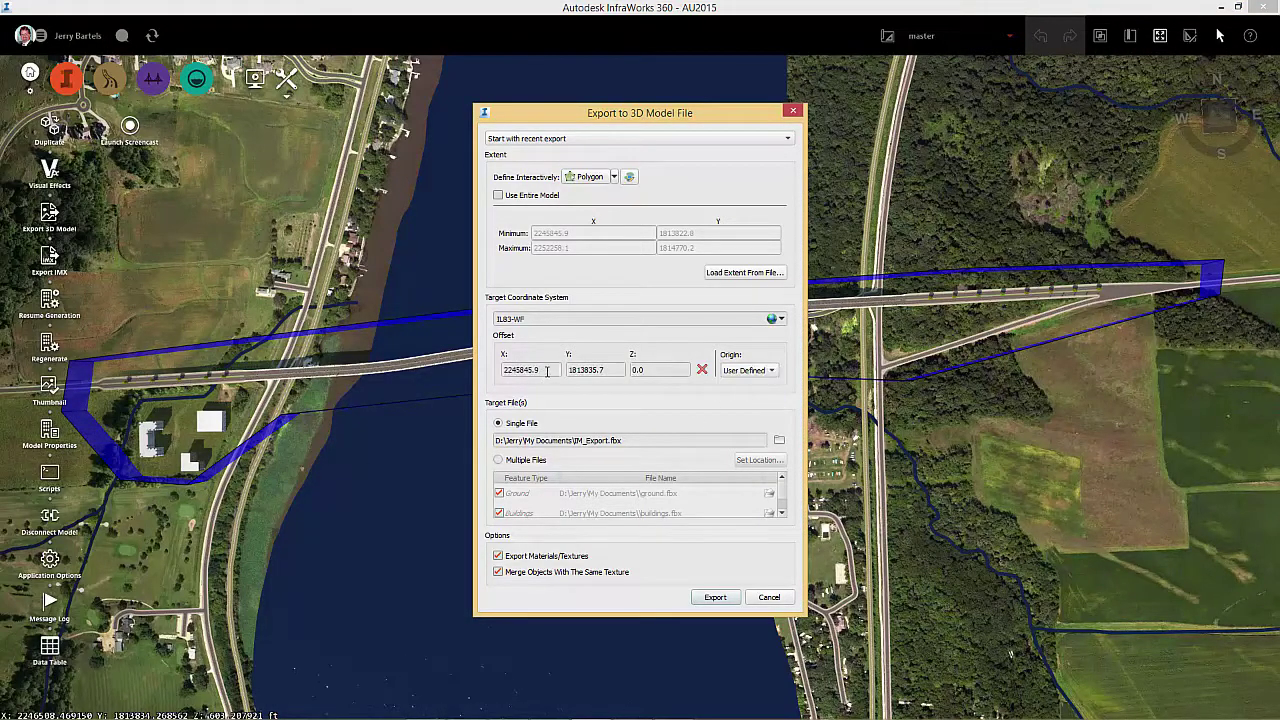
drag(547, 371, 500, 372)
text(0)
drag(607, 369, 566, 370)
text(0)
click(647, 369)
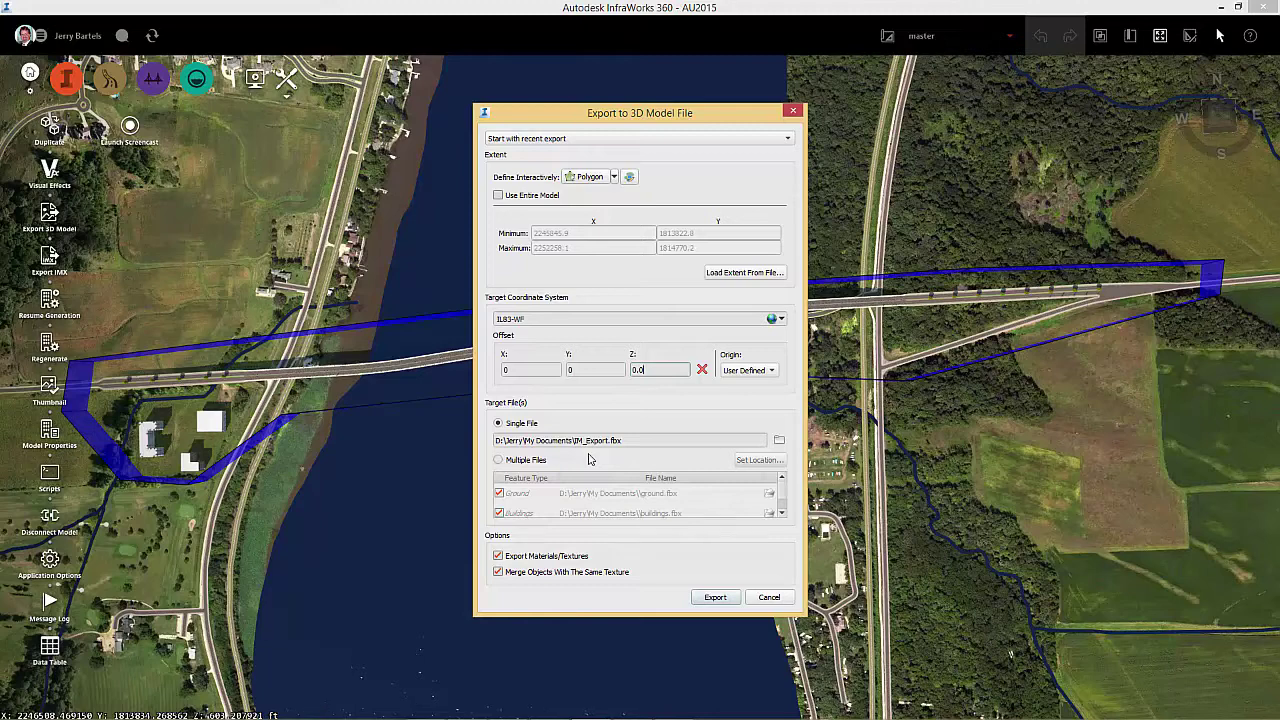
click(714, 597)
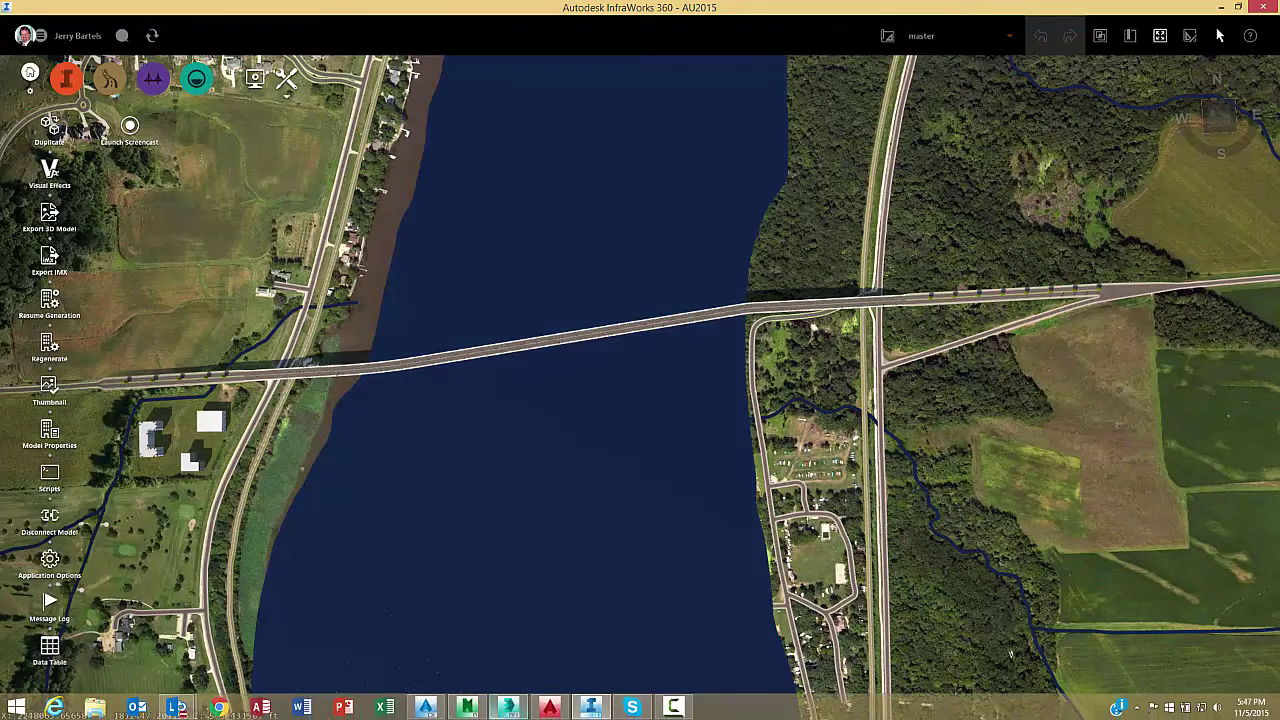
- Switch to Navisworks Manage and append IM_Export.fbx from the Documents folder
click(466, 712)
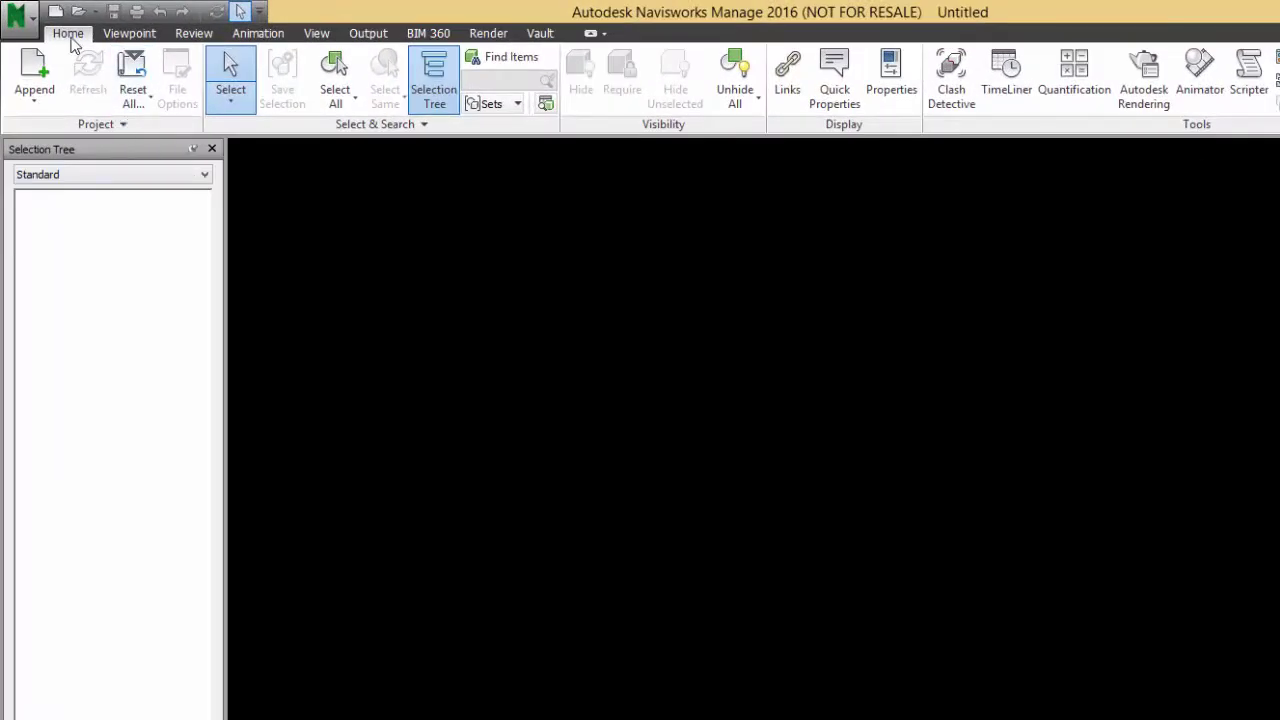
click(35, 100)
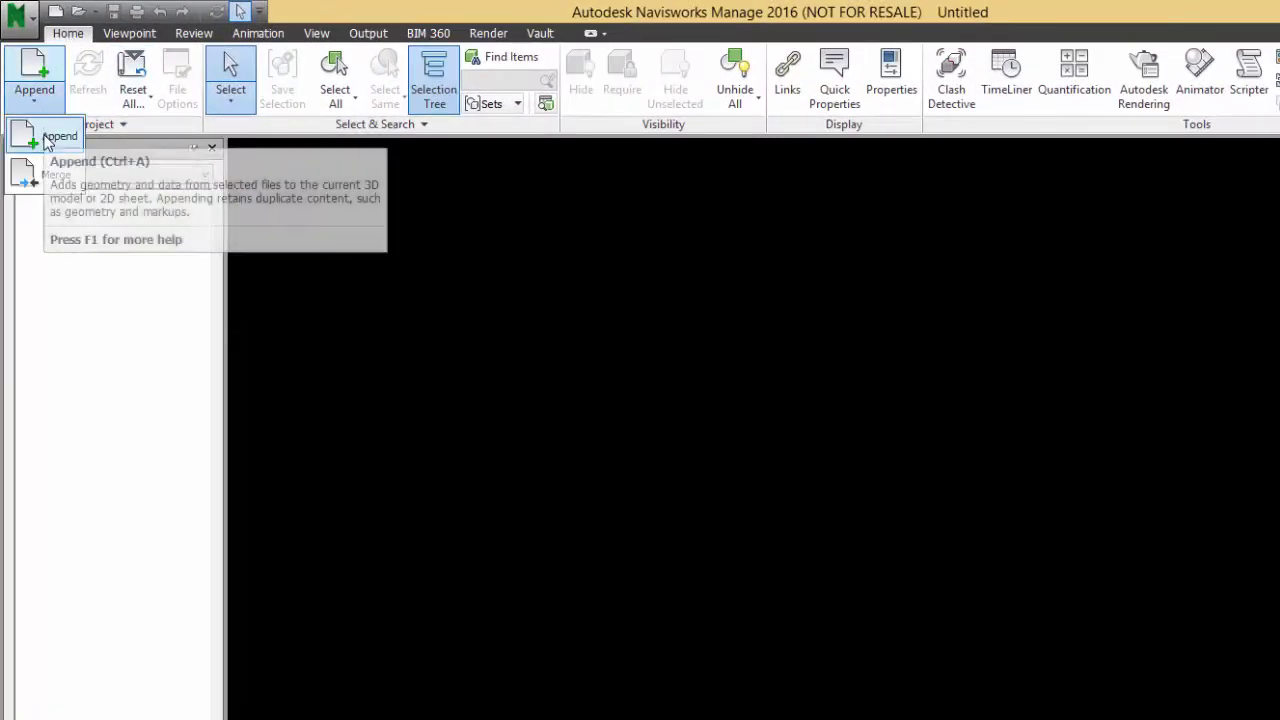
click(52, 137)
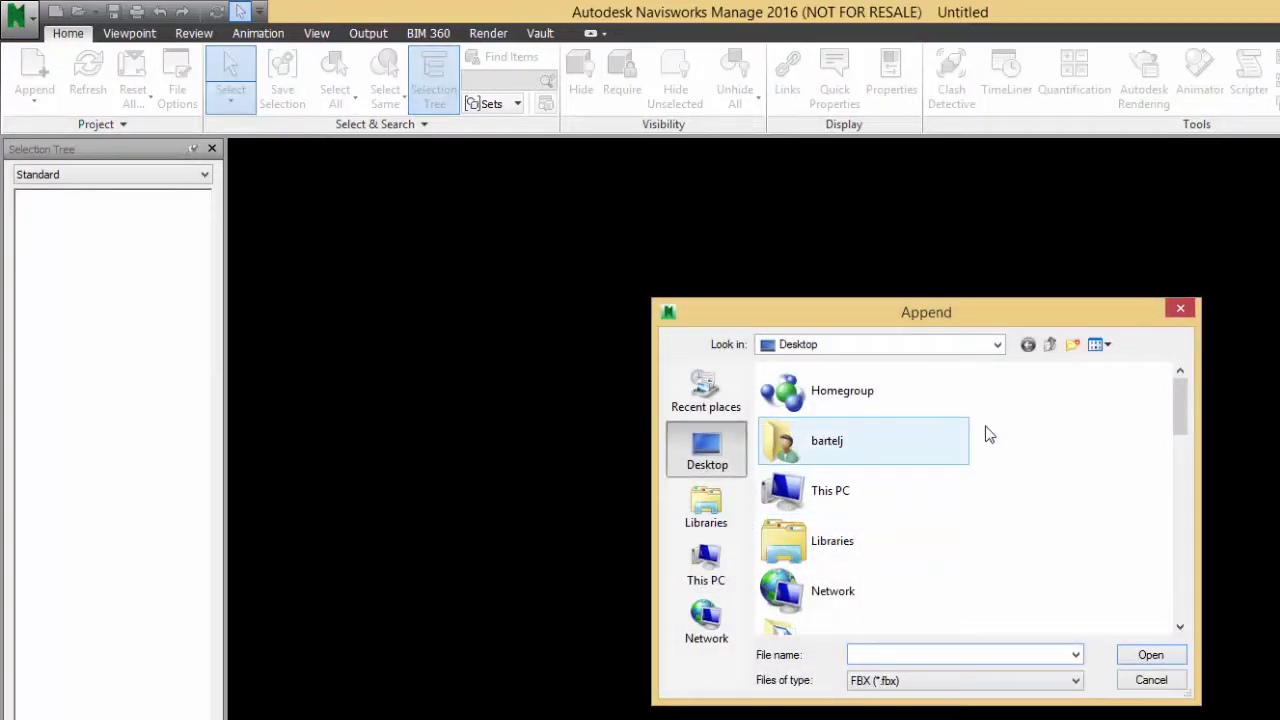
mouse_move(1182, 415)
mouse_down()
mouse_move(1184, 433)
mouse_move(1184, 408)
mouse_up()
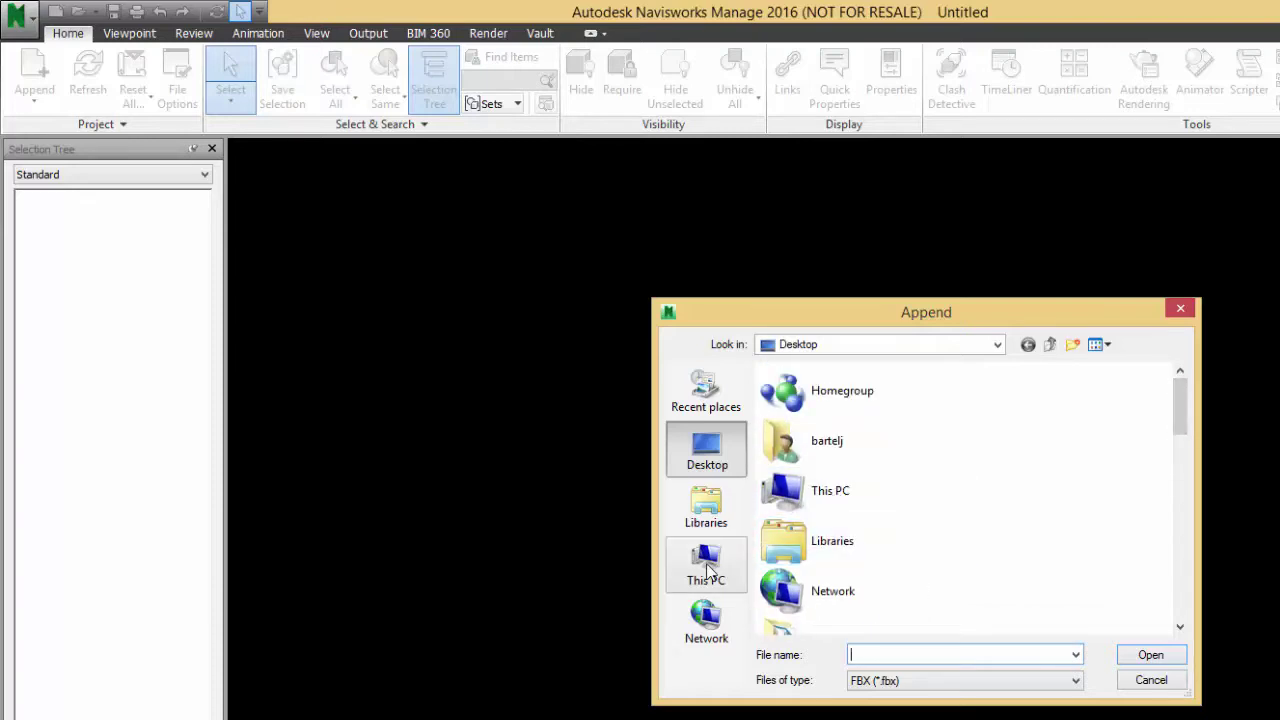
click(706, 568)
double_click(810, 476)
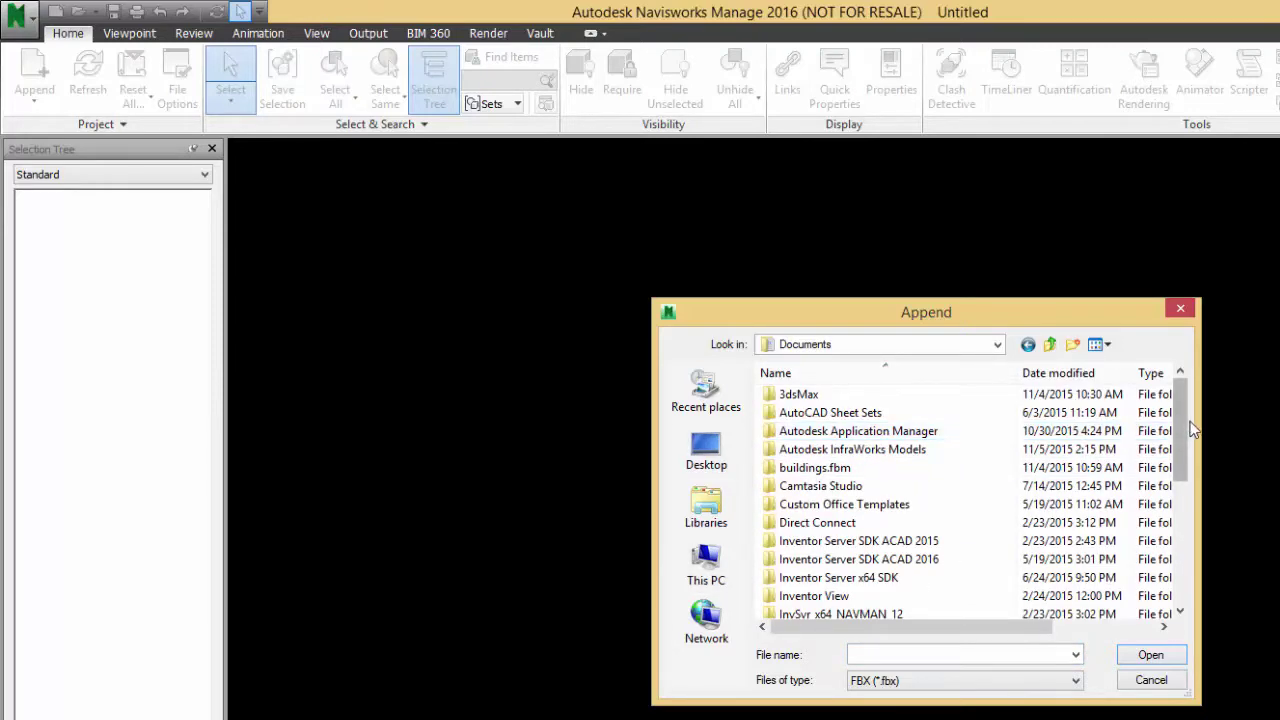
drag(1184, 428, 1184, 550)
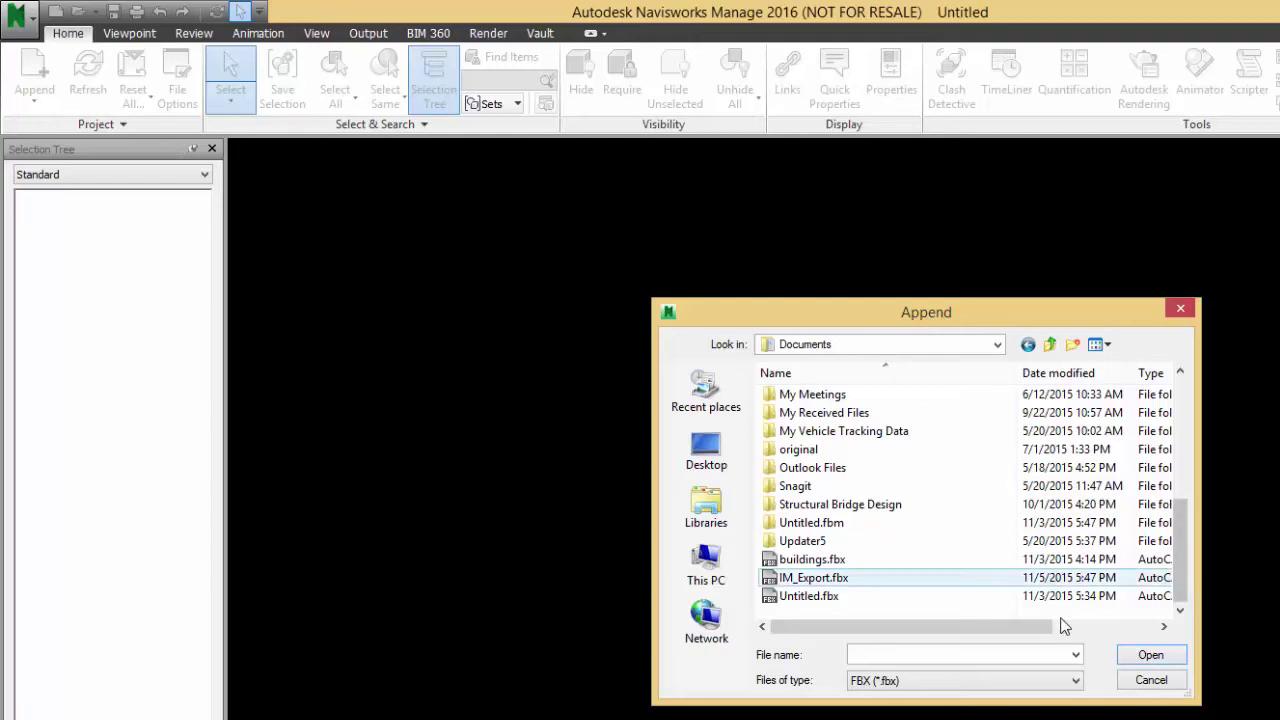
click(810, 578)
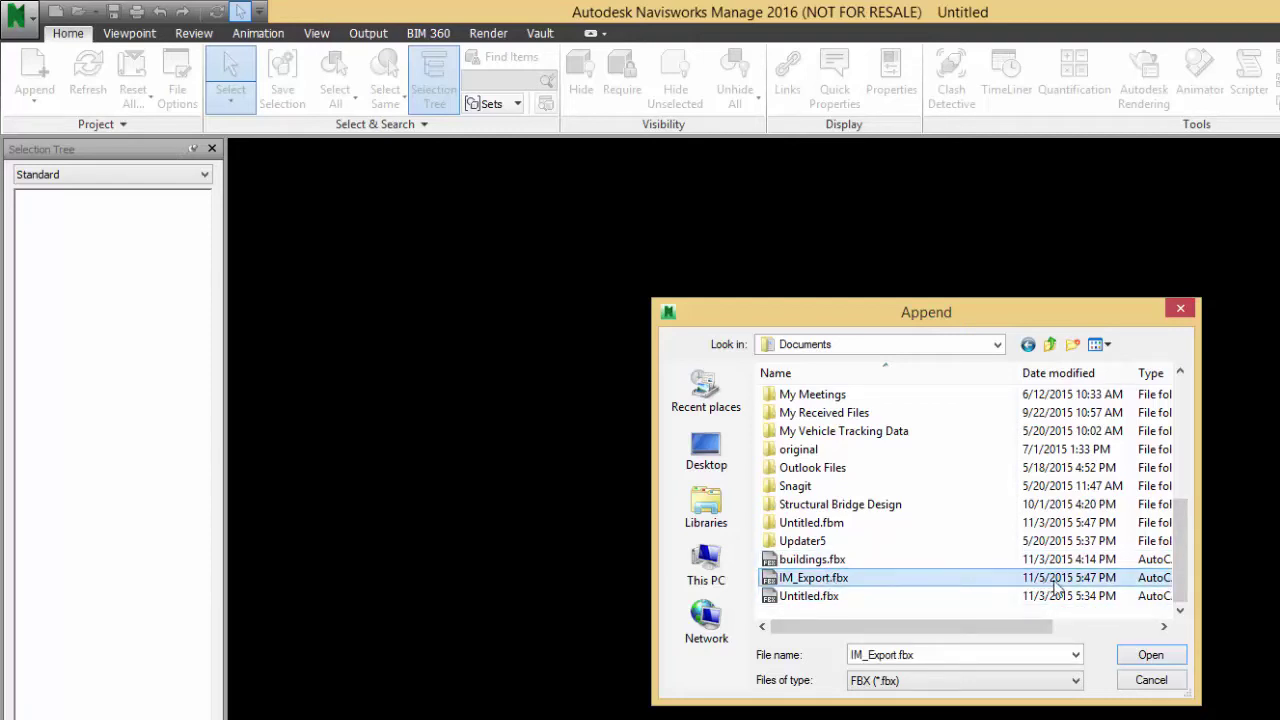
click(1150, 655)
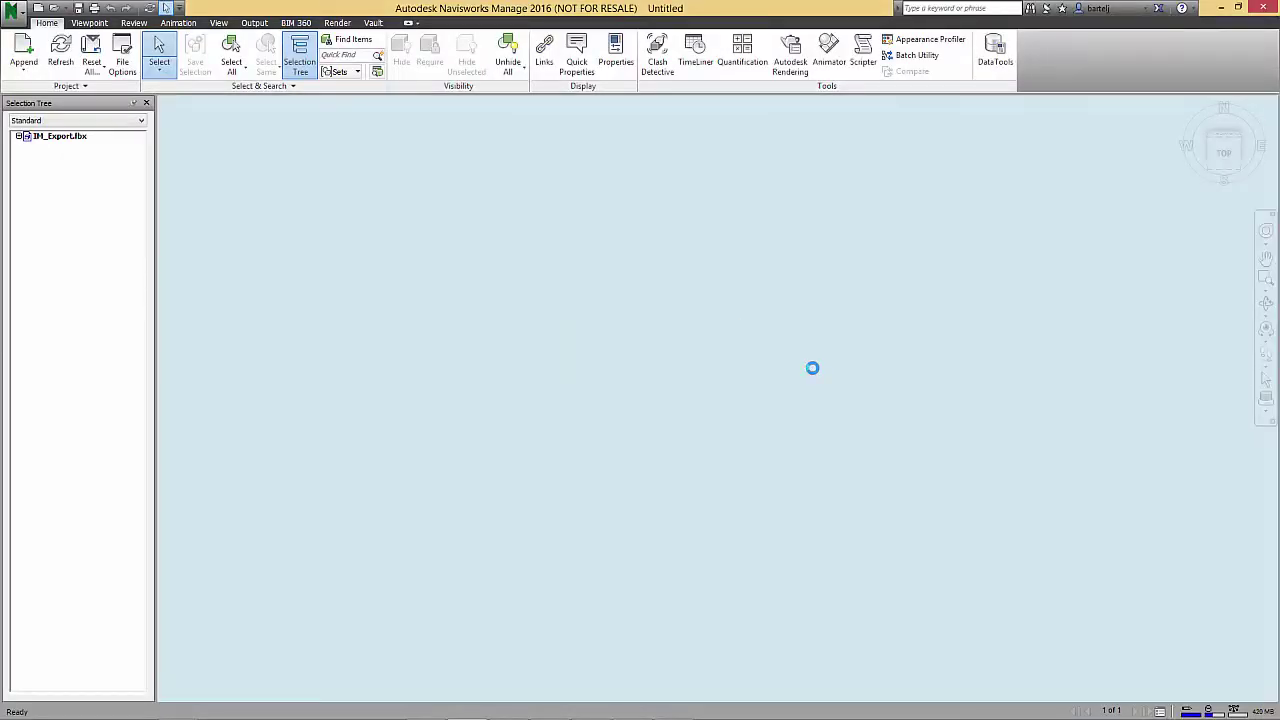
- View the model isometrically and hide the ground mesh around the three buildings
click(1238, 170)
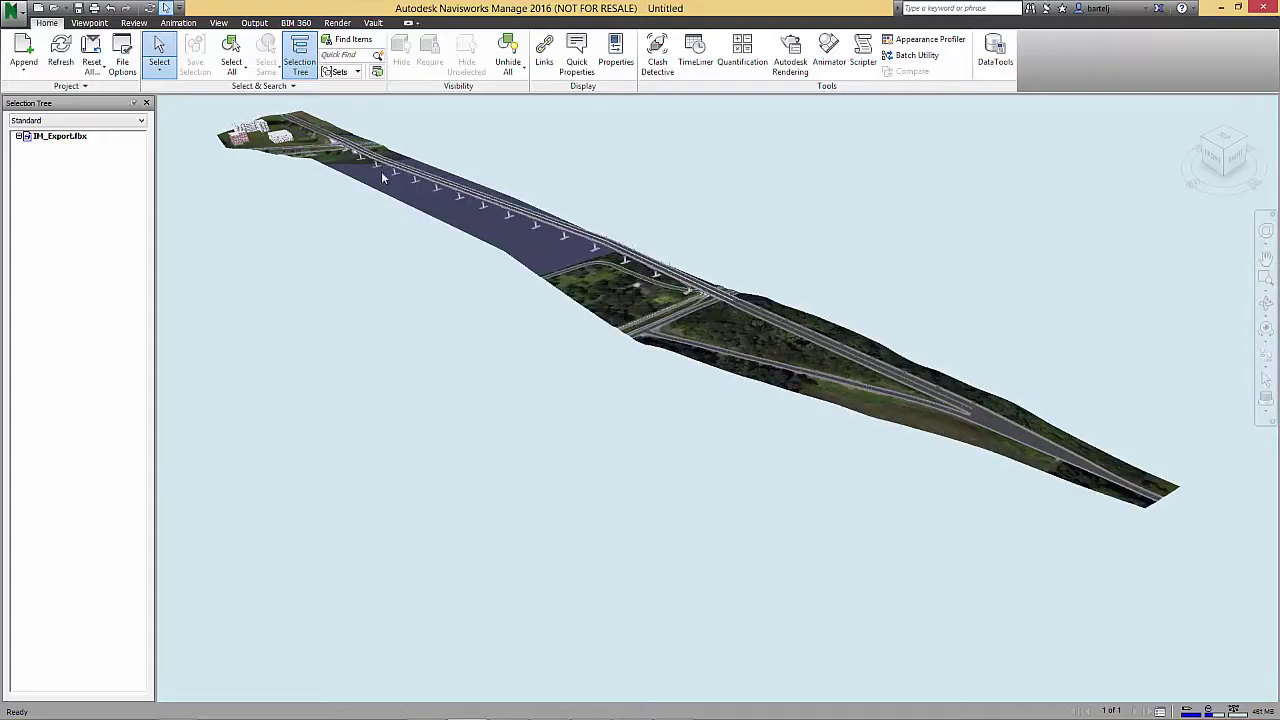
click(258, 133)
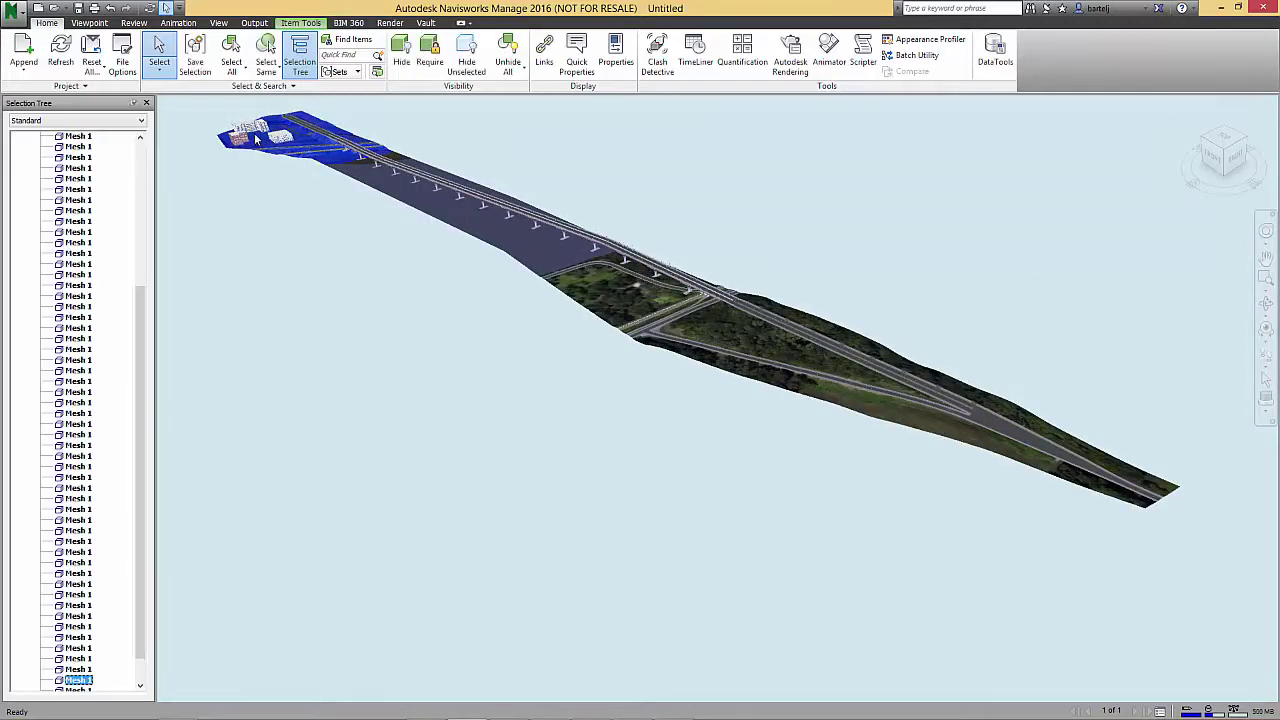
scroll(256, 131, up, 8)
scroll(258, 145, up, 8)
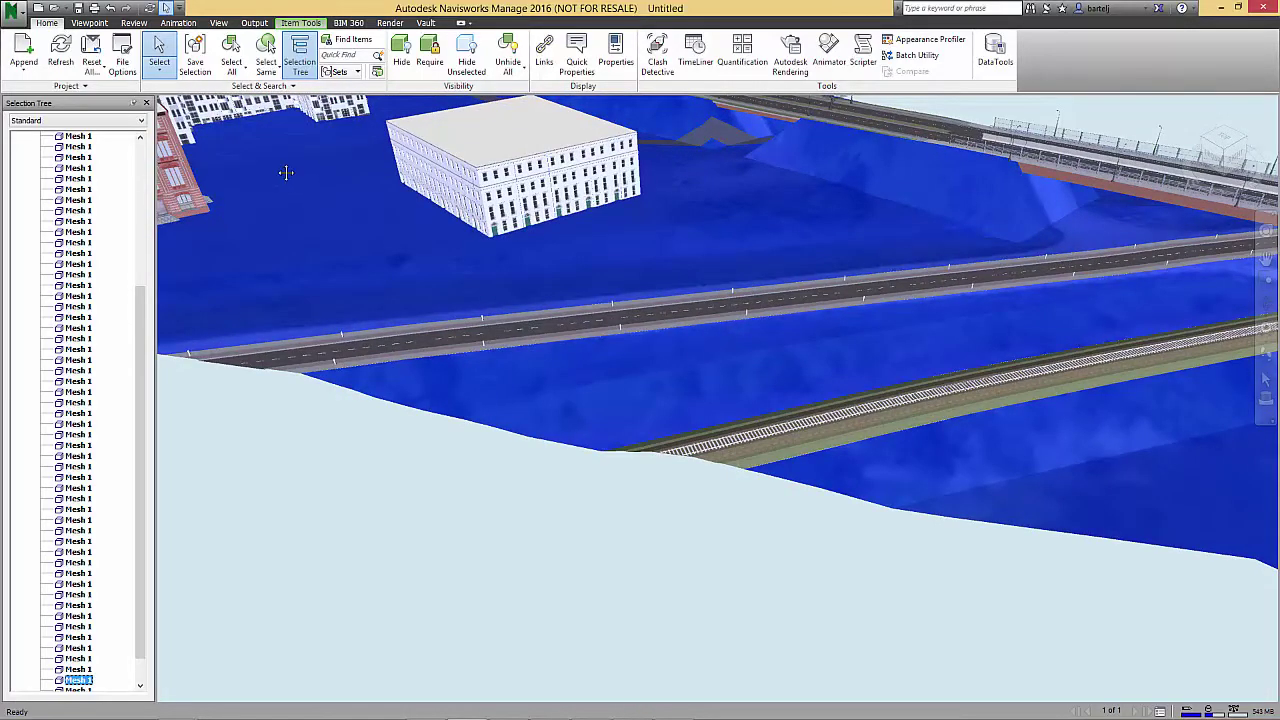
middle_drag(286, 172, 551, 350)
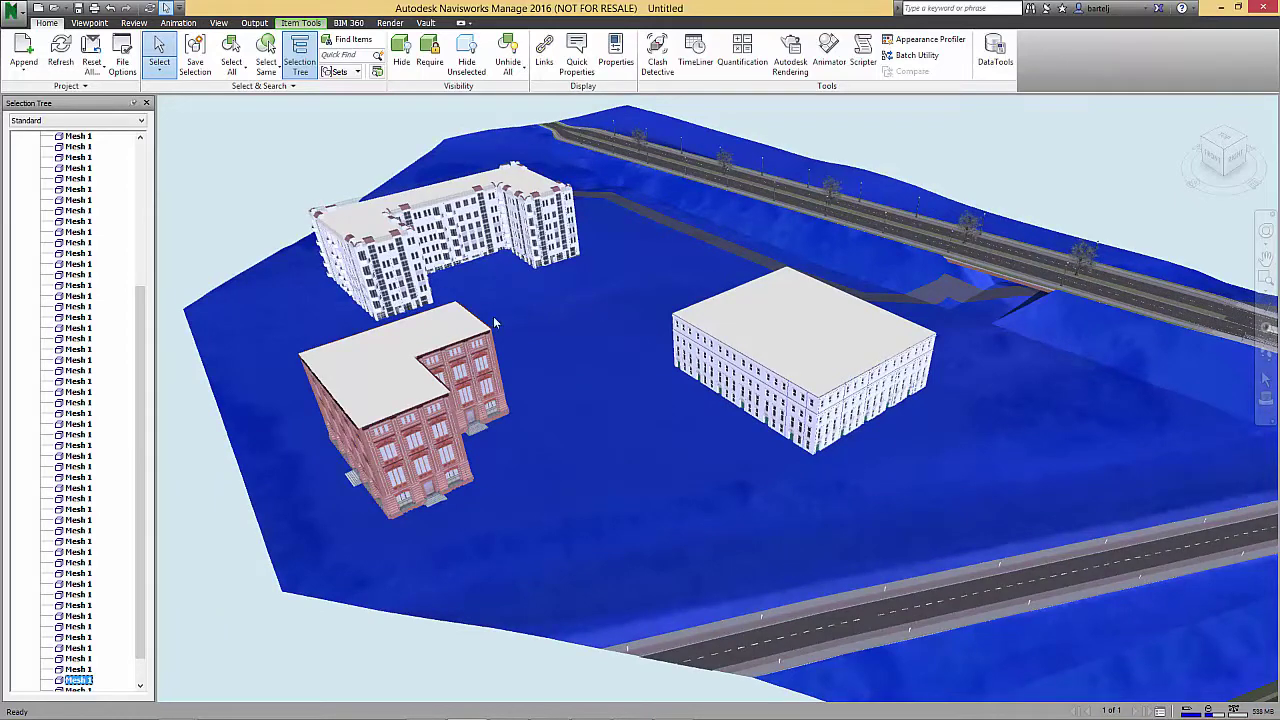
scroll(994, 426, down, 8)
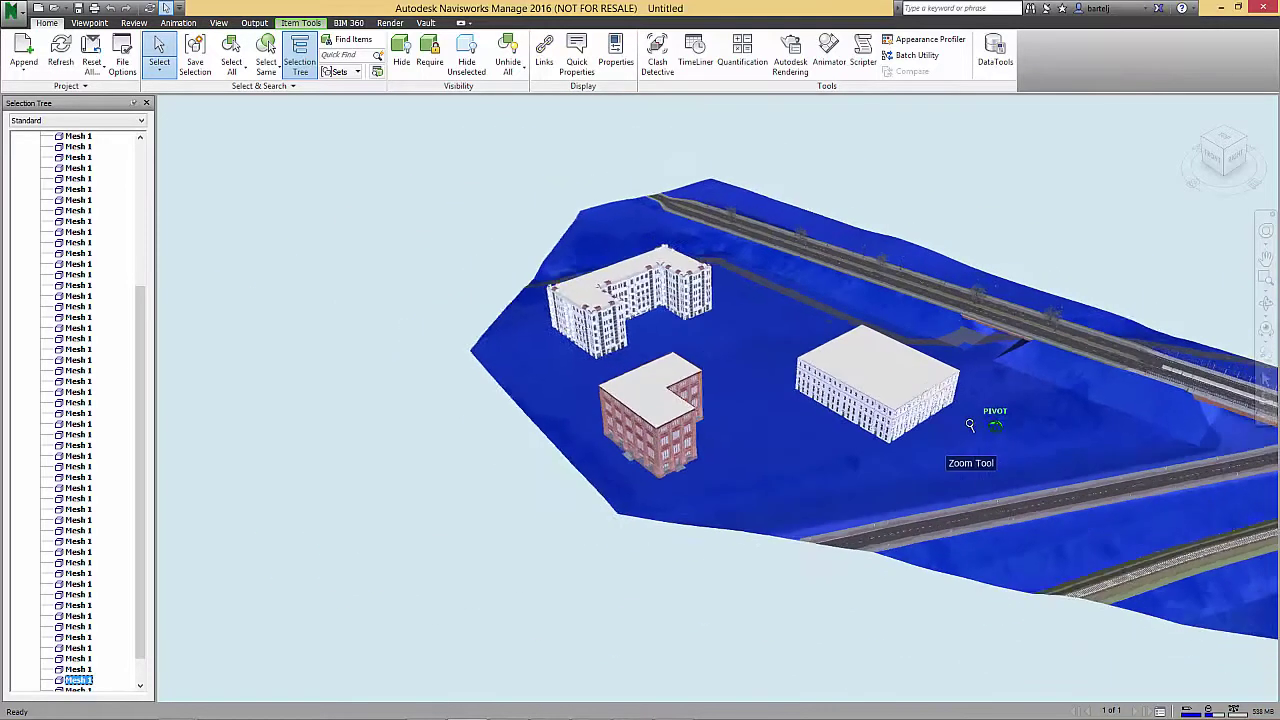
middle_drag(1043, 473, 585, 344)
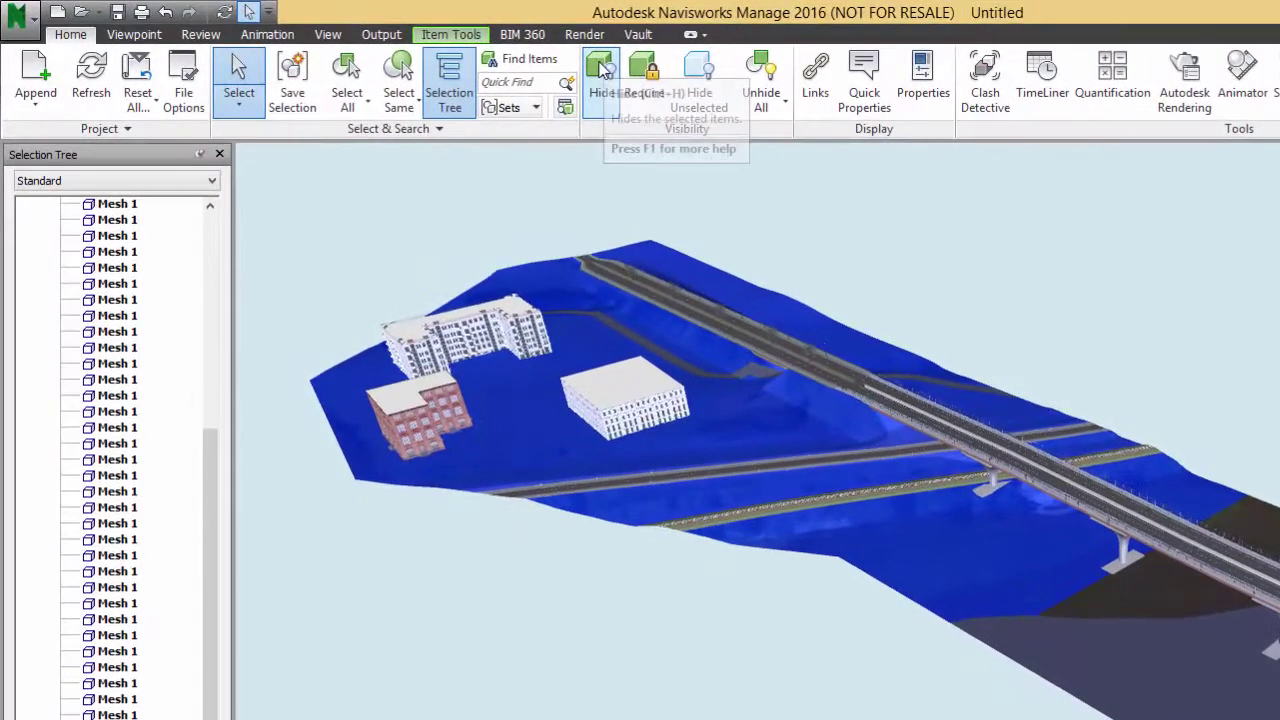
click(602, 72)
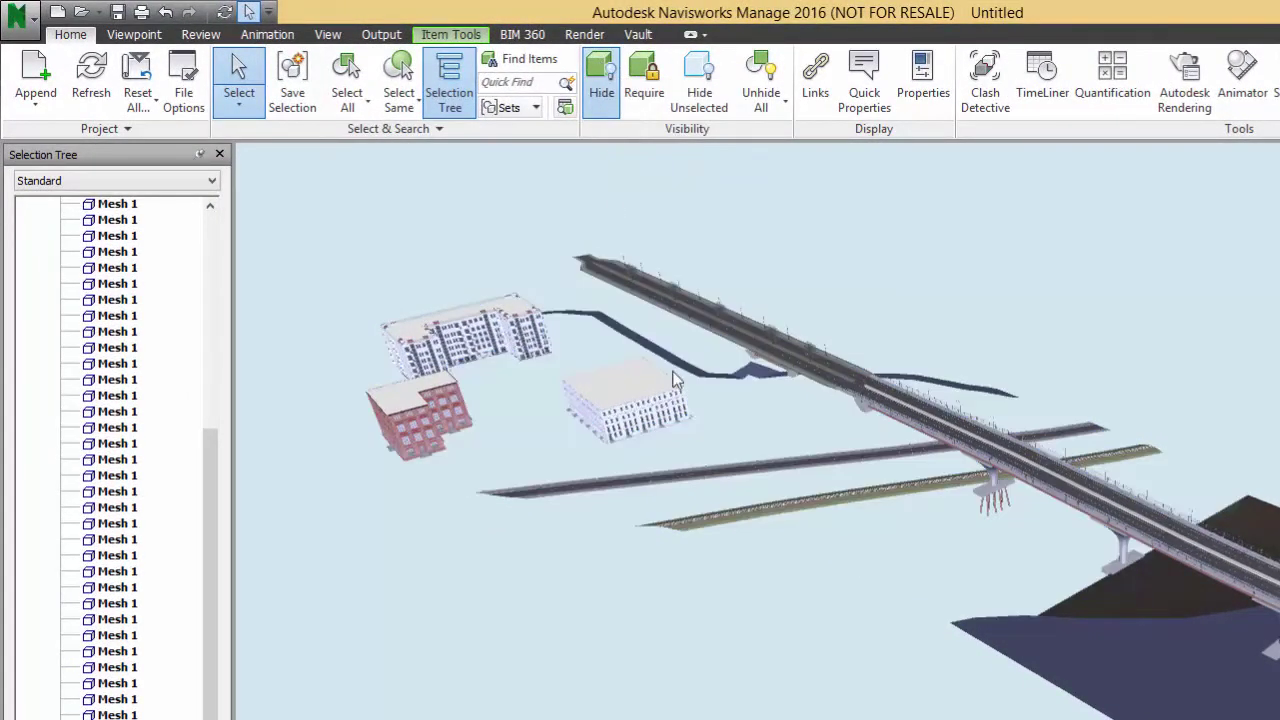
- Hide the water surface mesh and the dark ground mesh beneath the bridge beside it, and clear the selection
click(1099, 640)
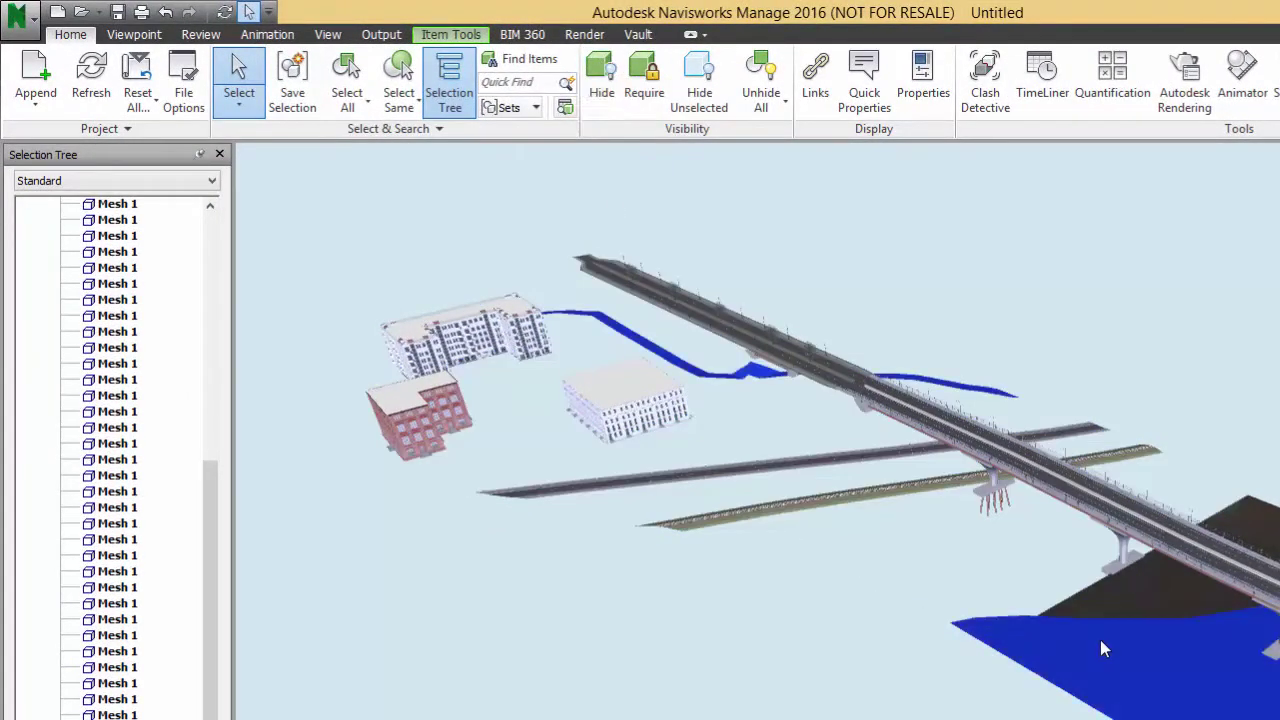
click(602, 72)
click(1245, 550)
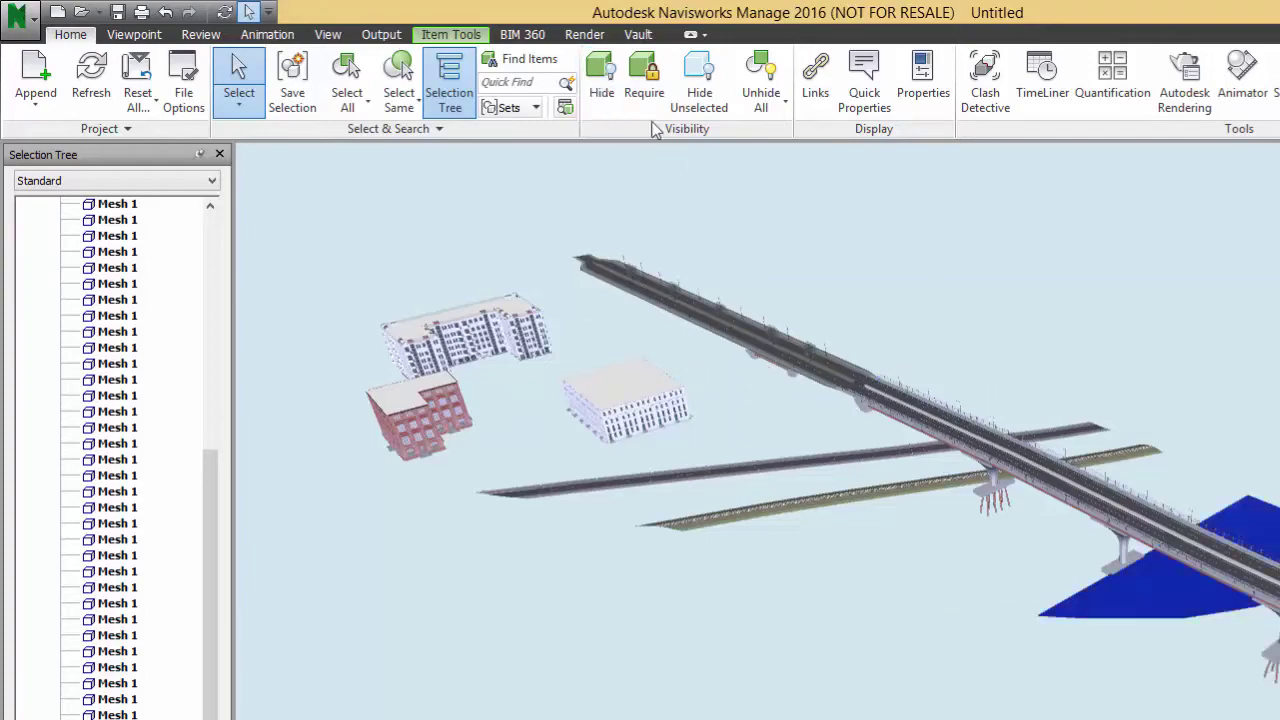
click(604, 70)
click(949, 679)
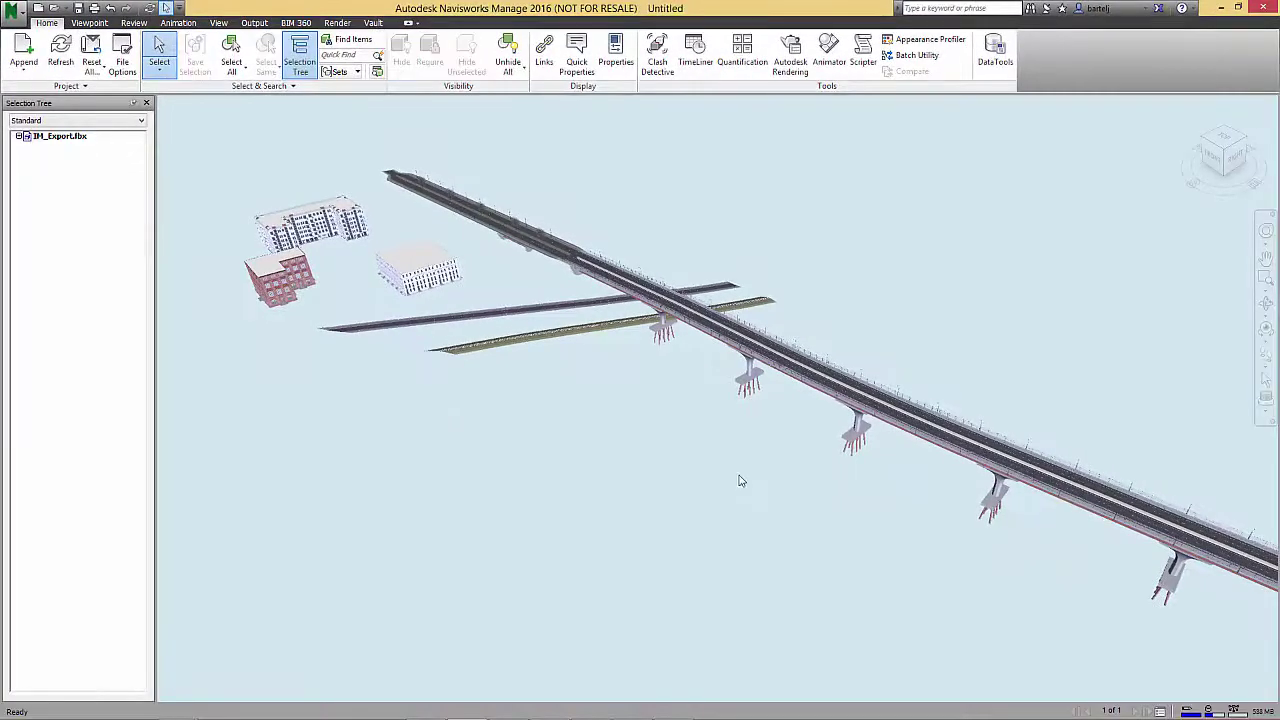
- Hide the ground mesh under the curved side road and the wooded ground mesh beside the bridge, and clear the selection
scroll(943, 606, down, 5)
scroll(654, 400, up, 5)
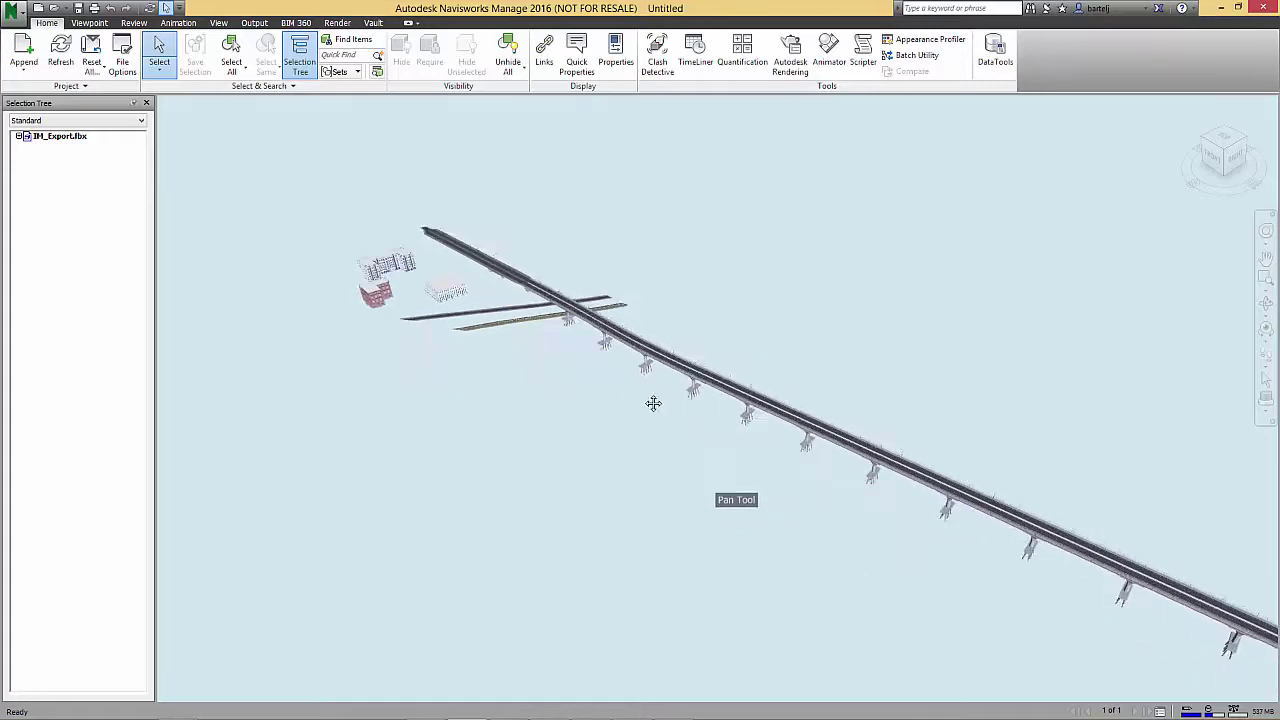
middle_drag(654, 400, 366, 253)
click(600, 402)
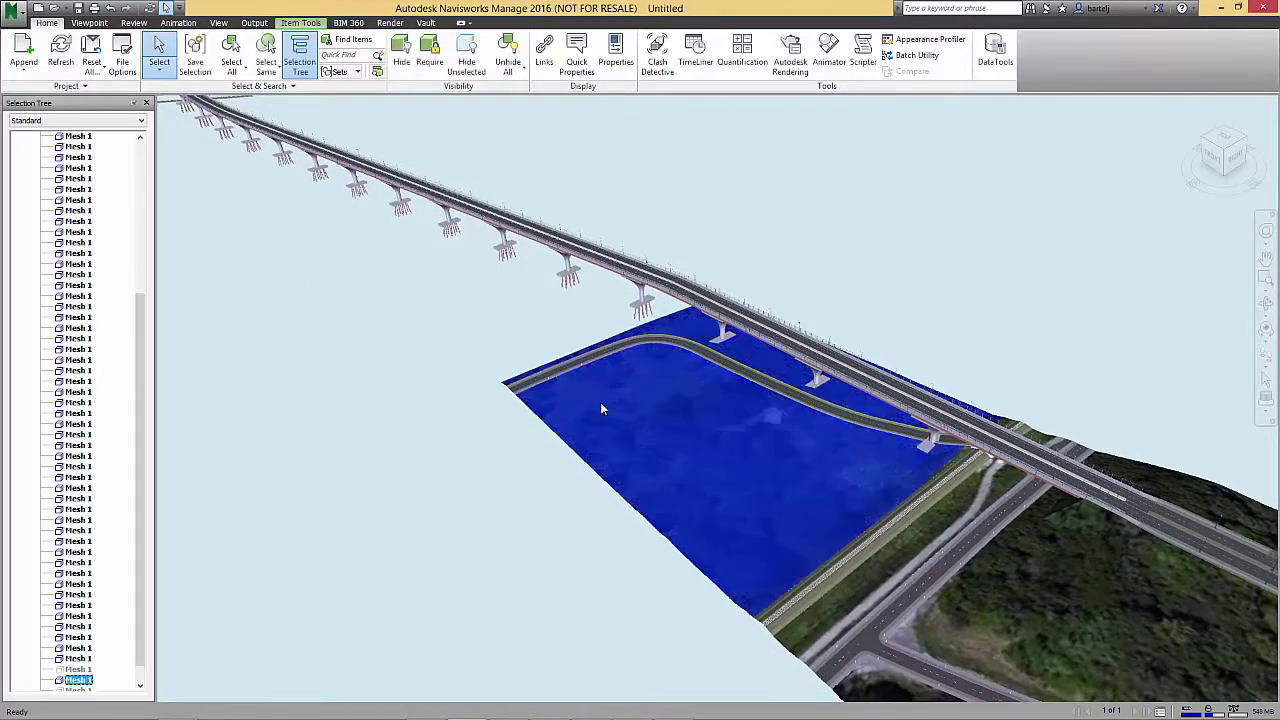
click(401, 55)
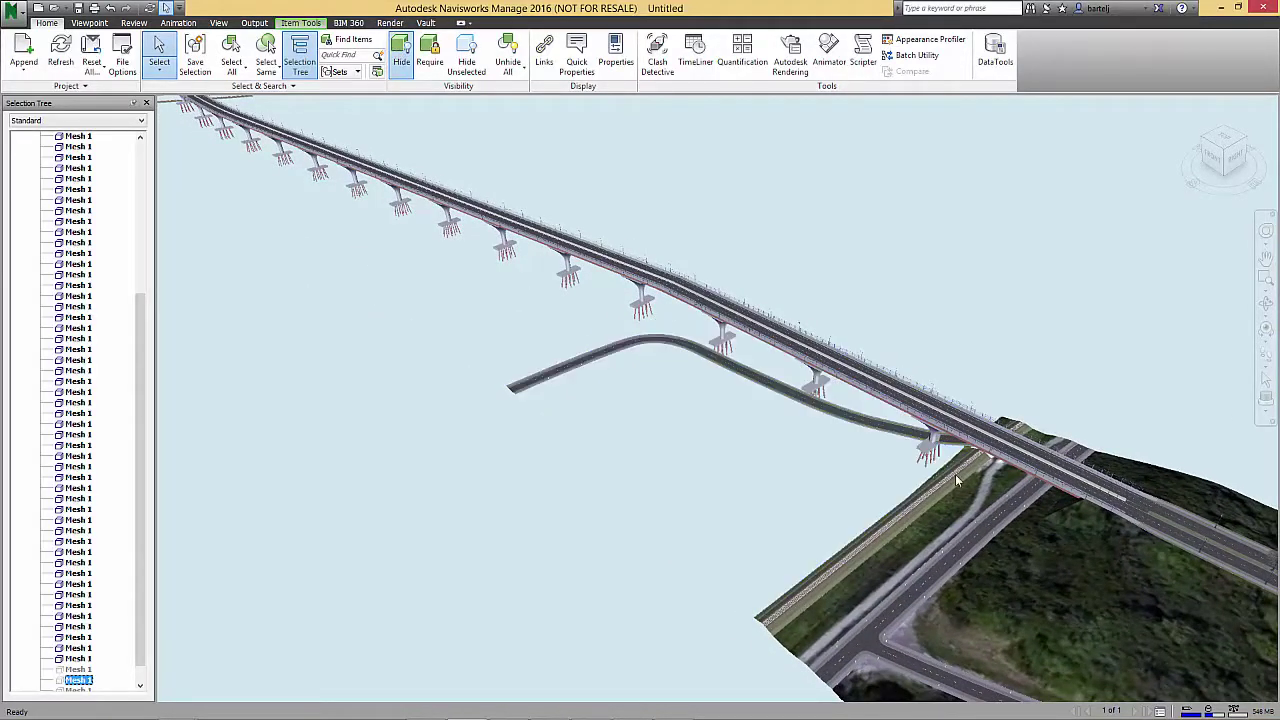
click(1036, 562)
click(401, 55)
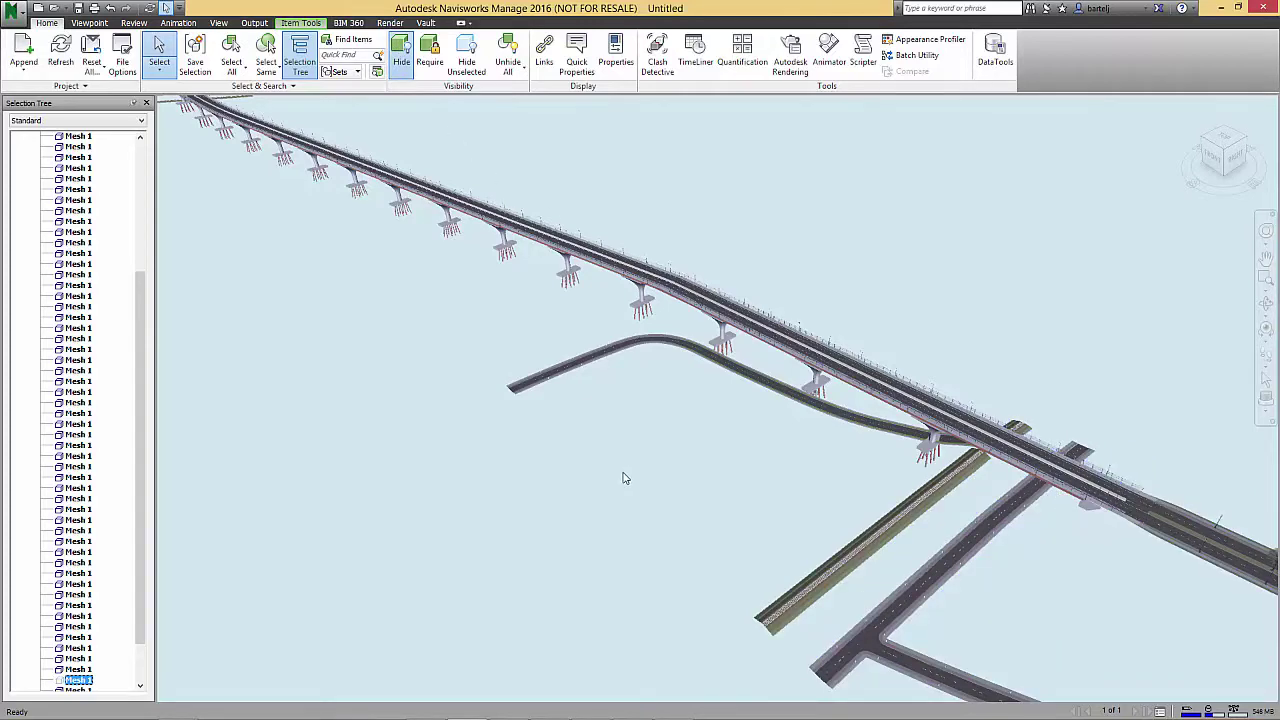
click(577, 480)
- Hide the remaining ground mesh at the far end of the road, and clear the selection
scroll(575, 475, down, 6)
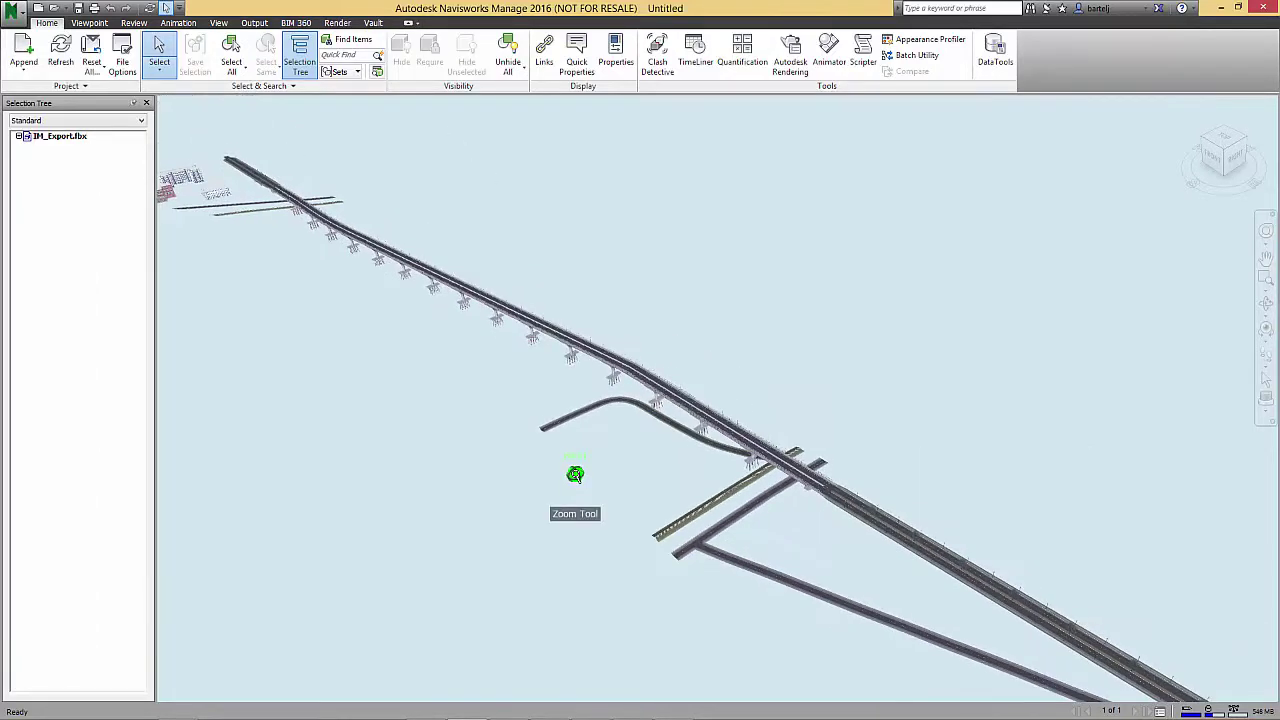
scroll(575, 475, down, 2)
scroll(563, 458, down, 4)
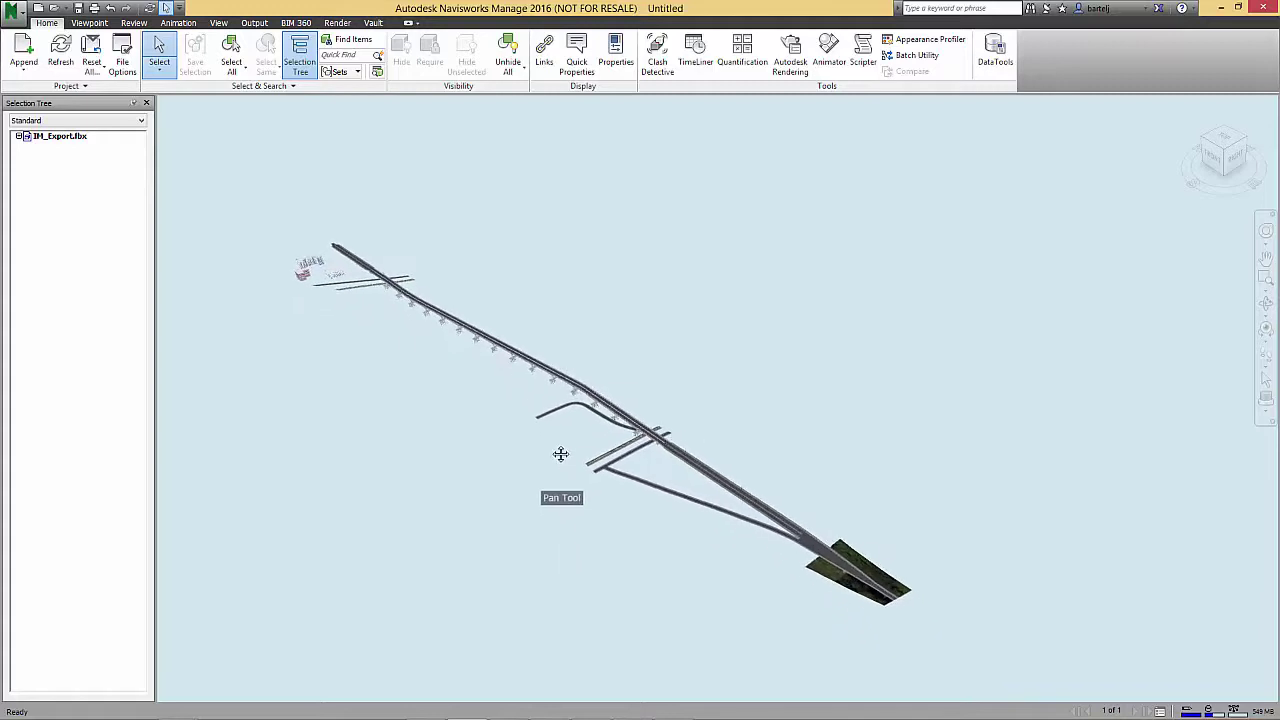
click(826, 576)
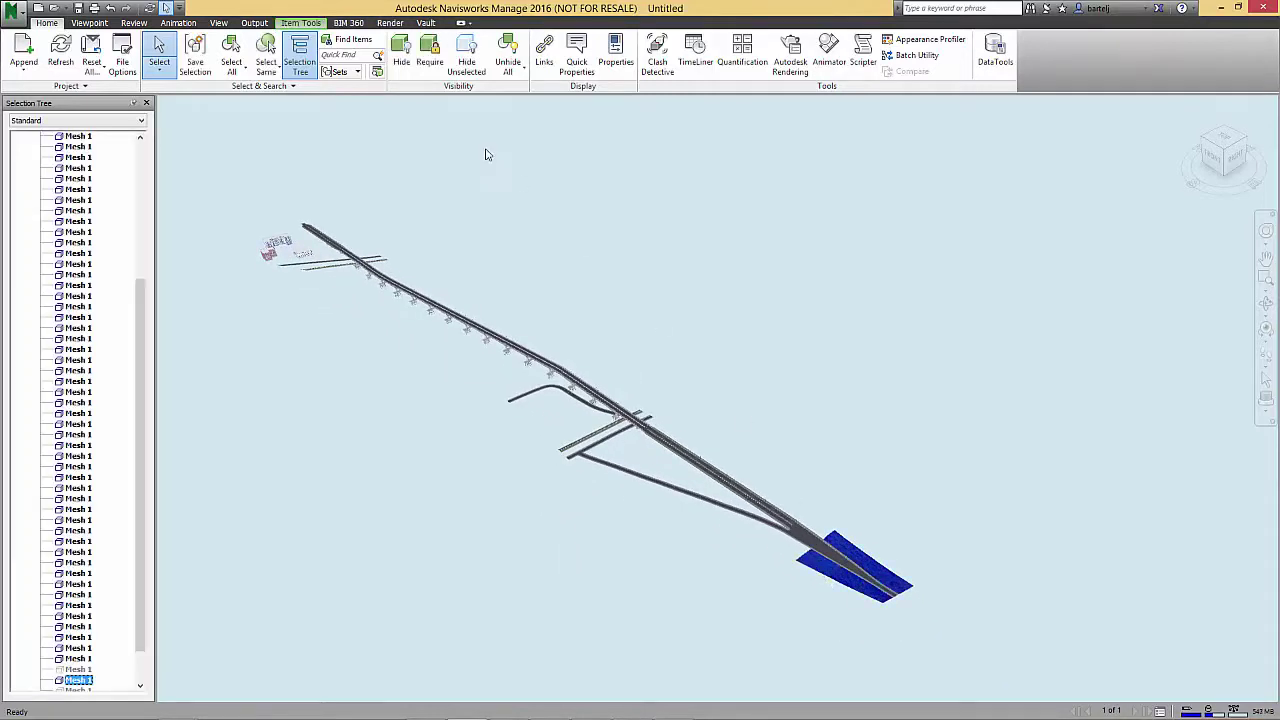
click(403, 55)
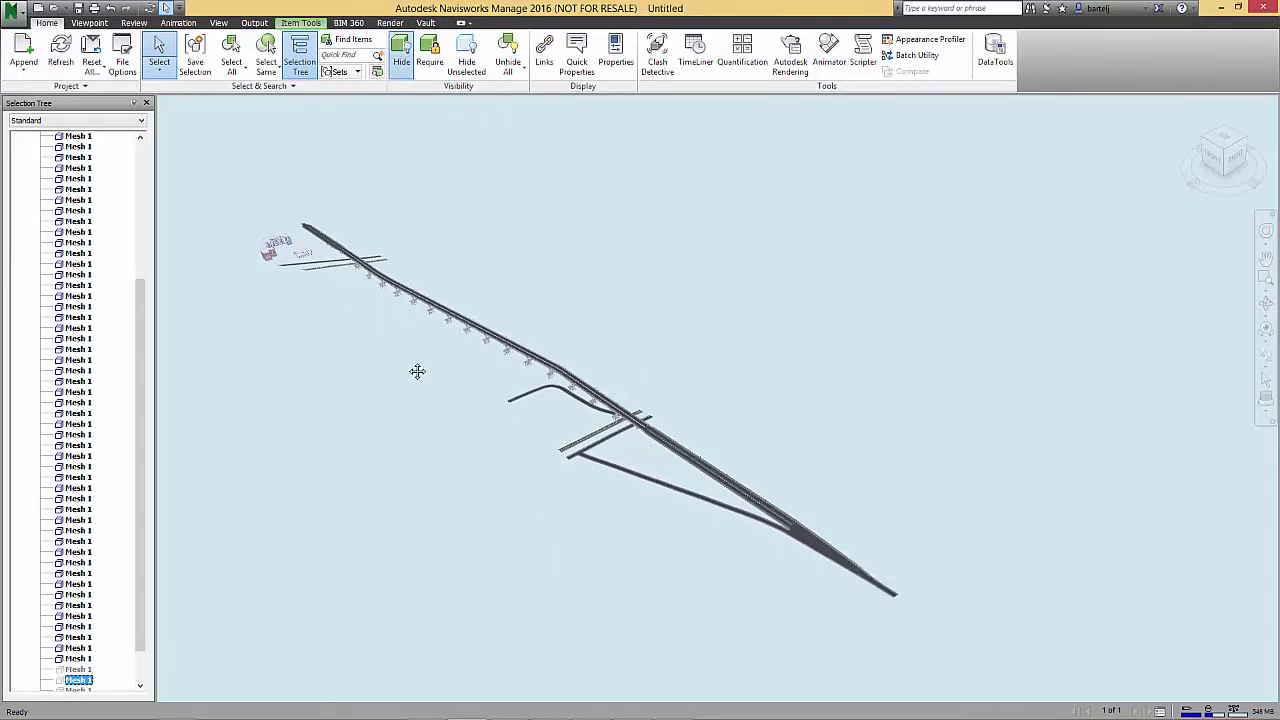
middle_drag(417, 371, 627, 427)
scroll(470, 330, up, 6)
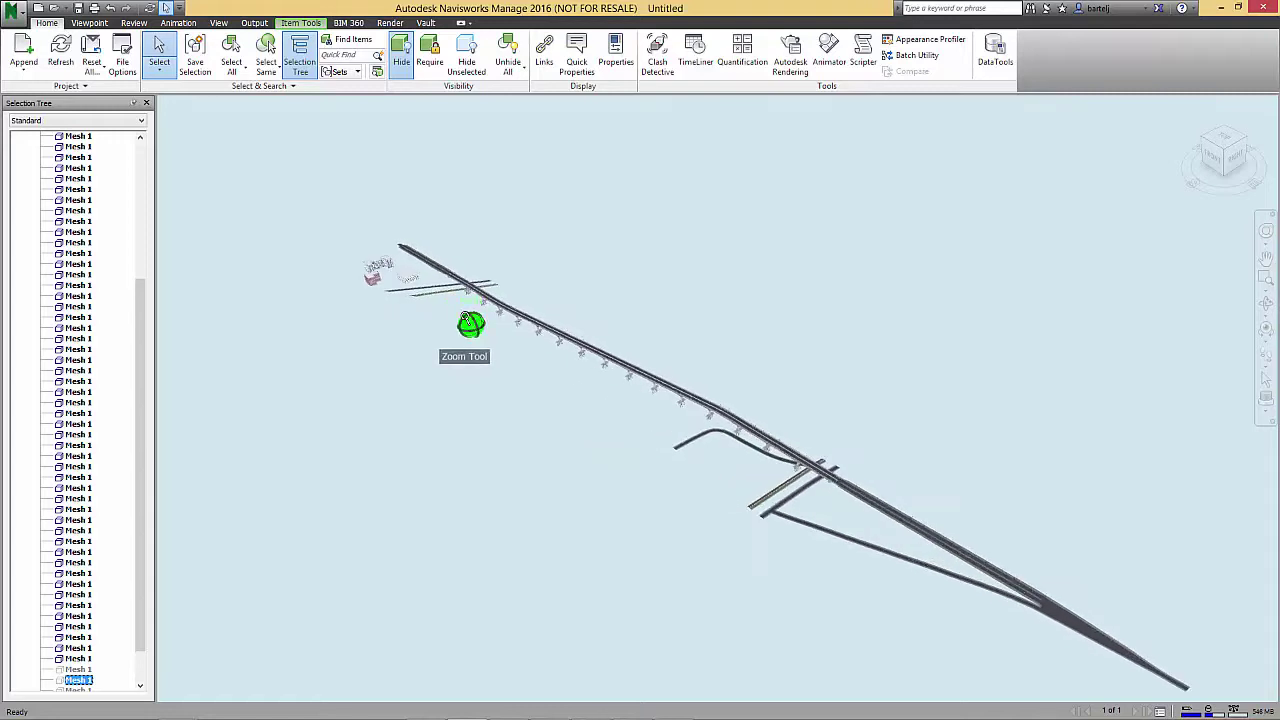
click(393, 353)
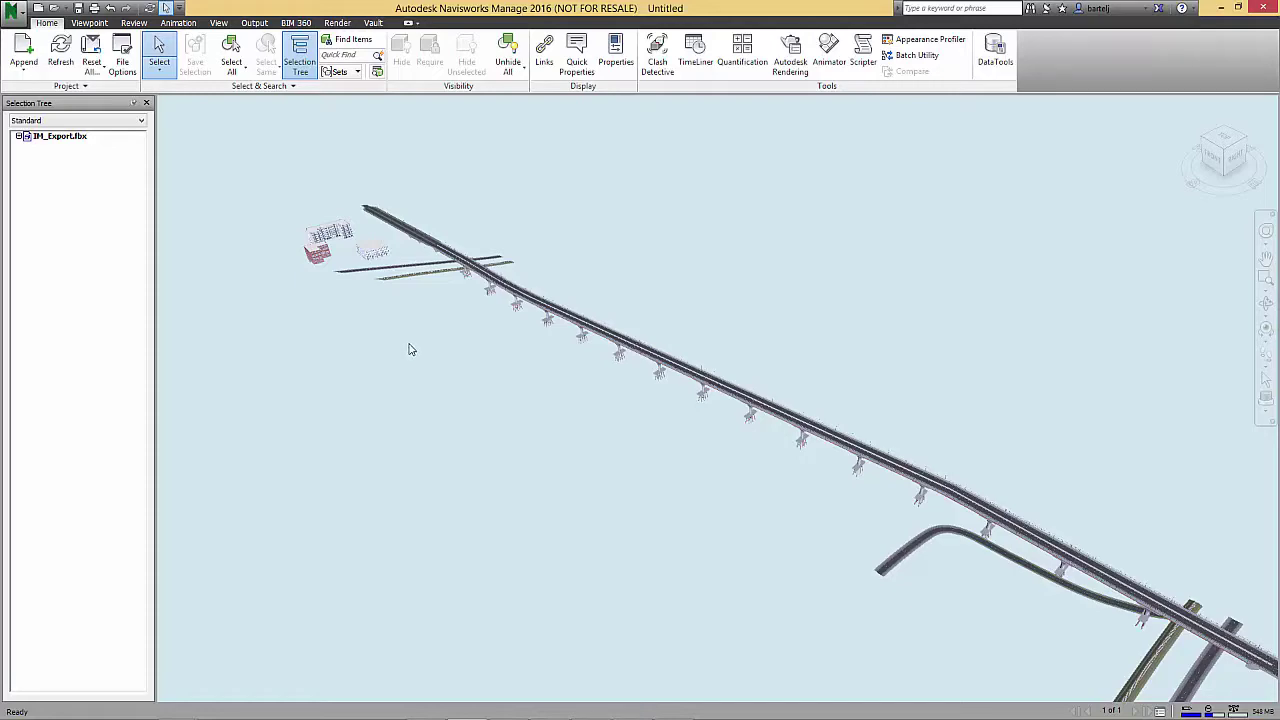
- Start measuring the red brick building from the front corner of its base
scroll(279, 237, up, 2)
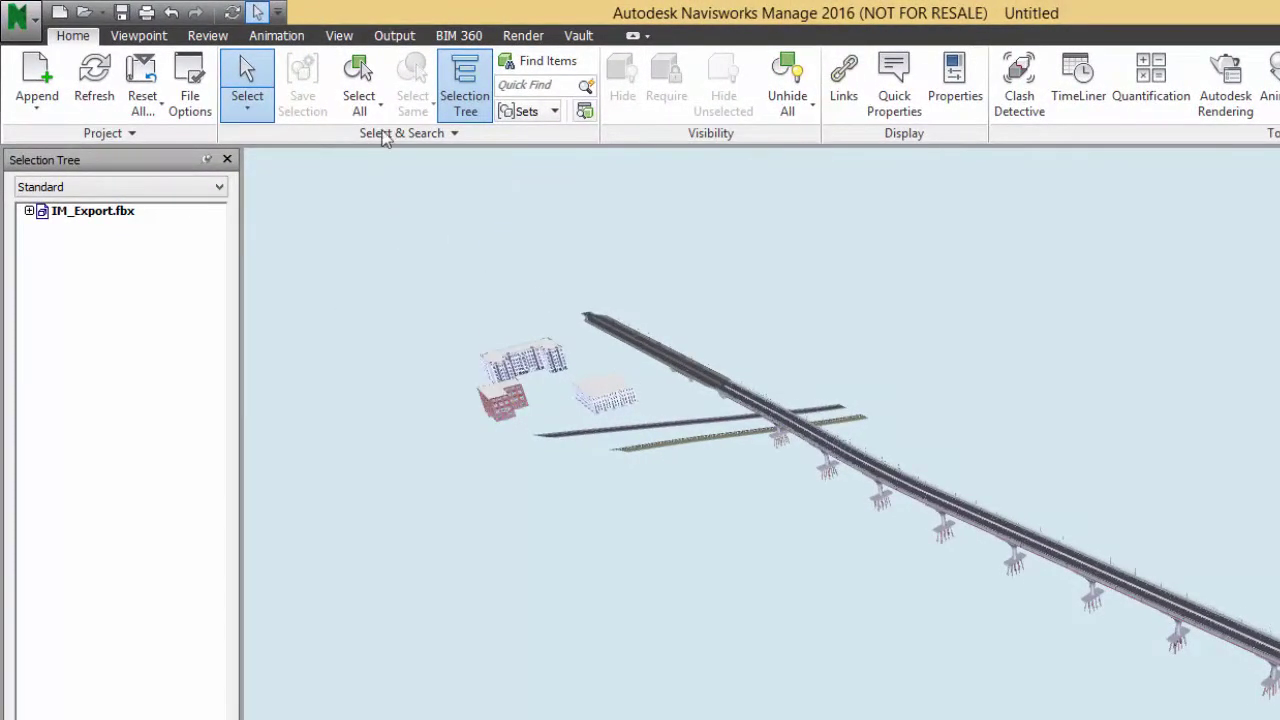
click(208, 35)
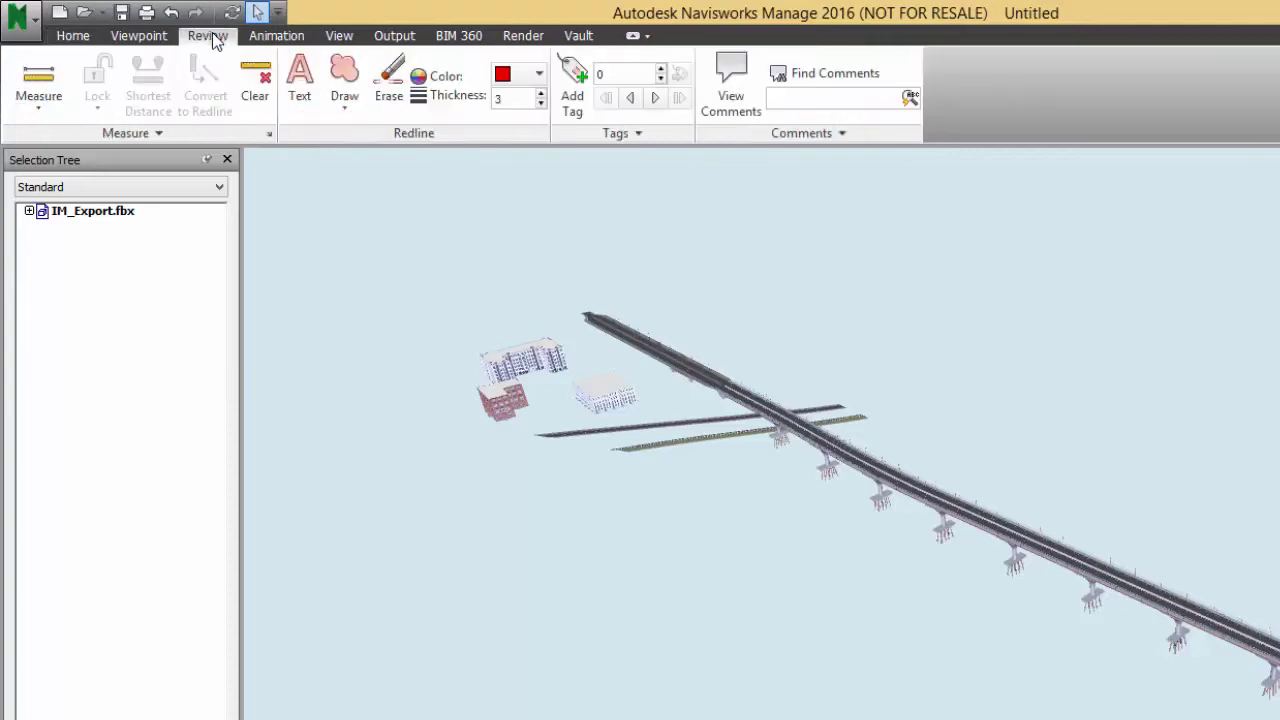
click(39, 86)
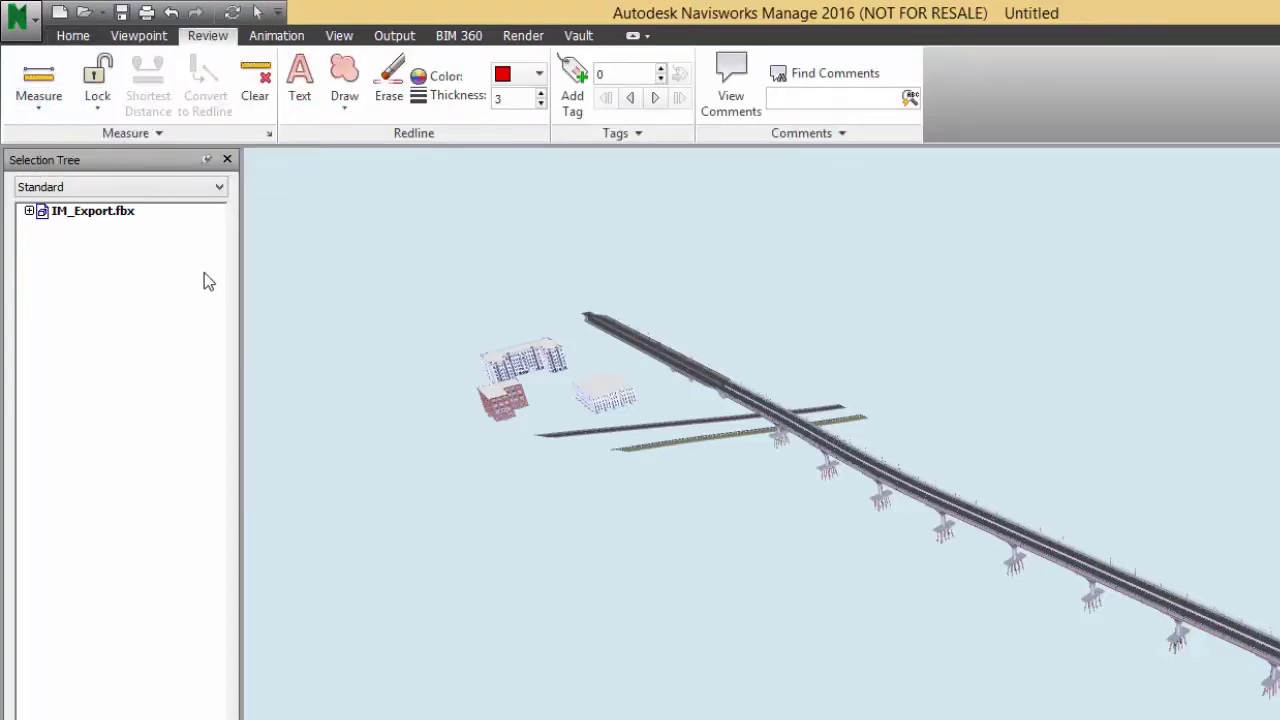
scroll(511, 418, up, 8)
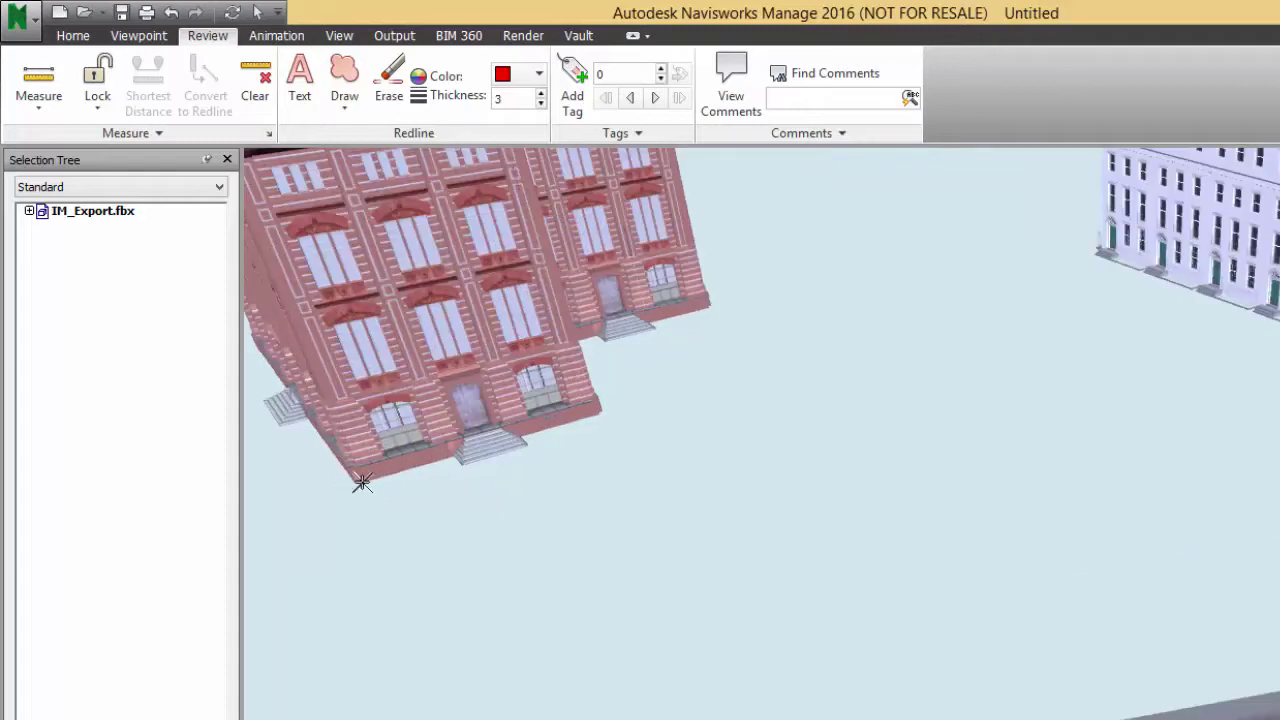
click(362, 482)
- Set the model units of IM_Export.fbx to Feet in its Units and Transform settings
right_click(93, 219)
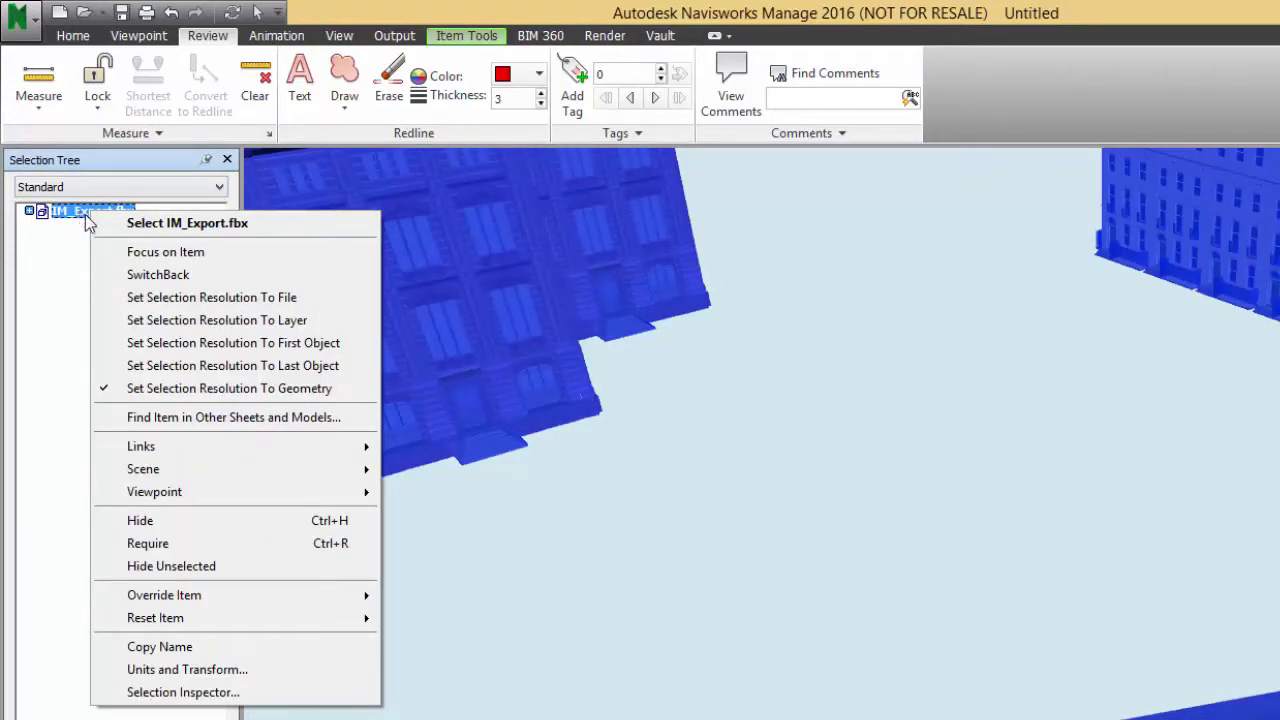
click(200, 669)
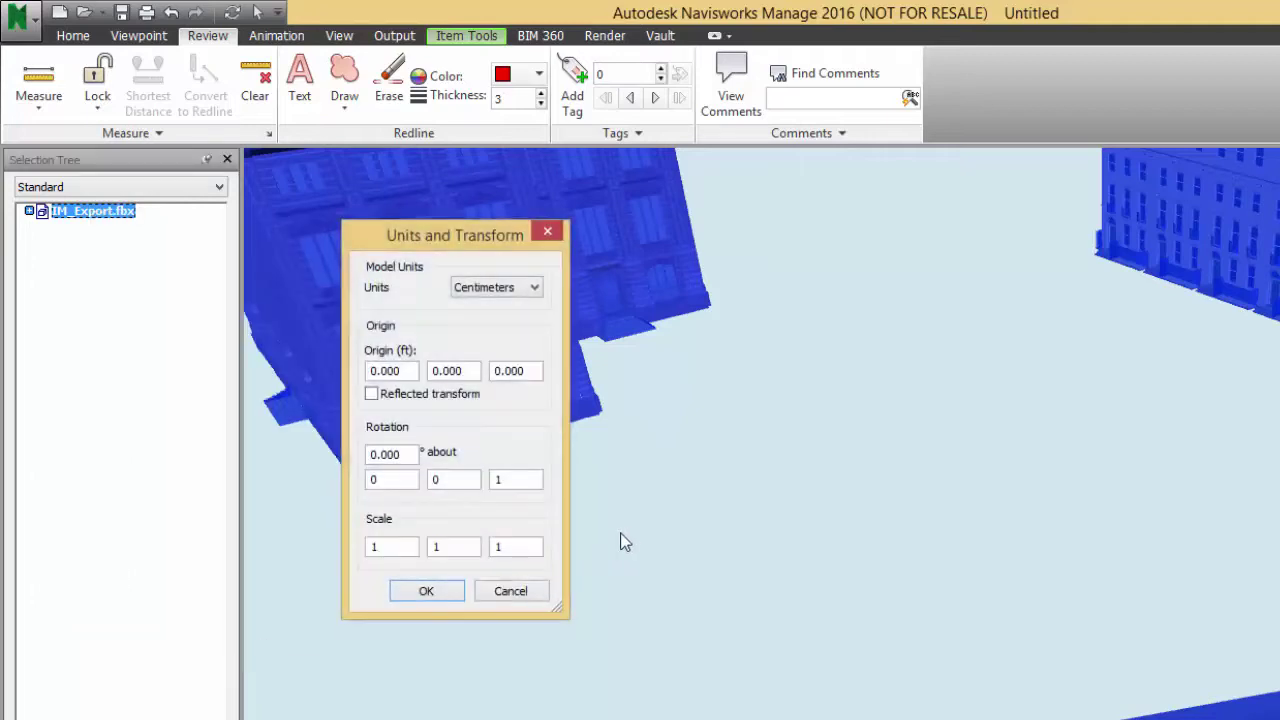
click(536, 290)
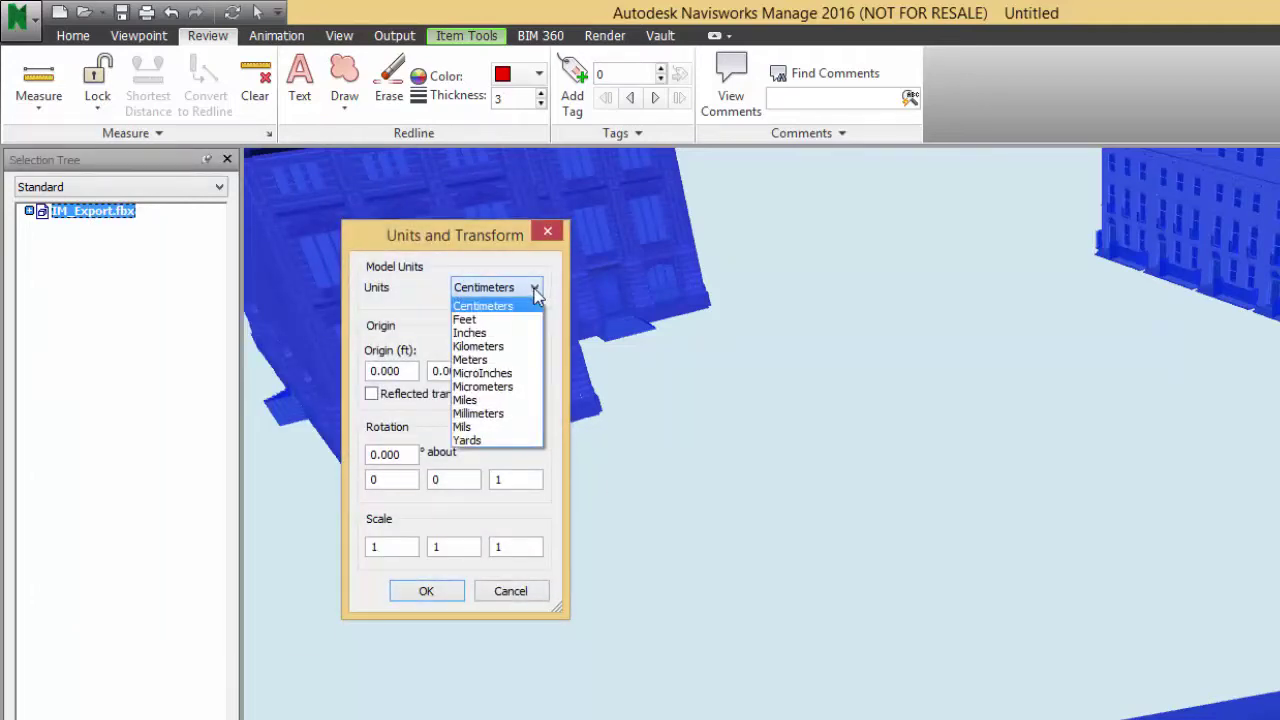
click(517, 320)
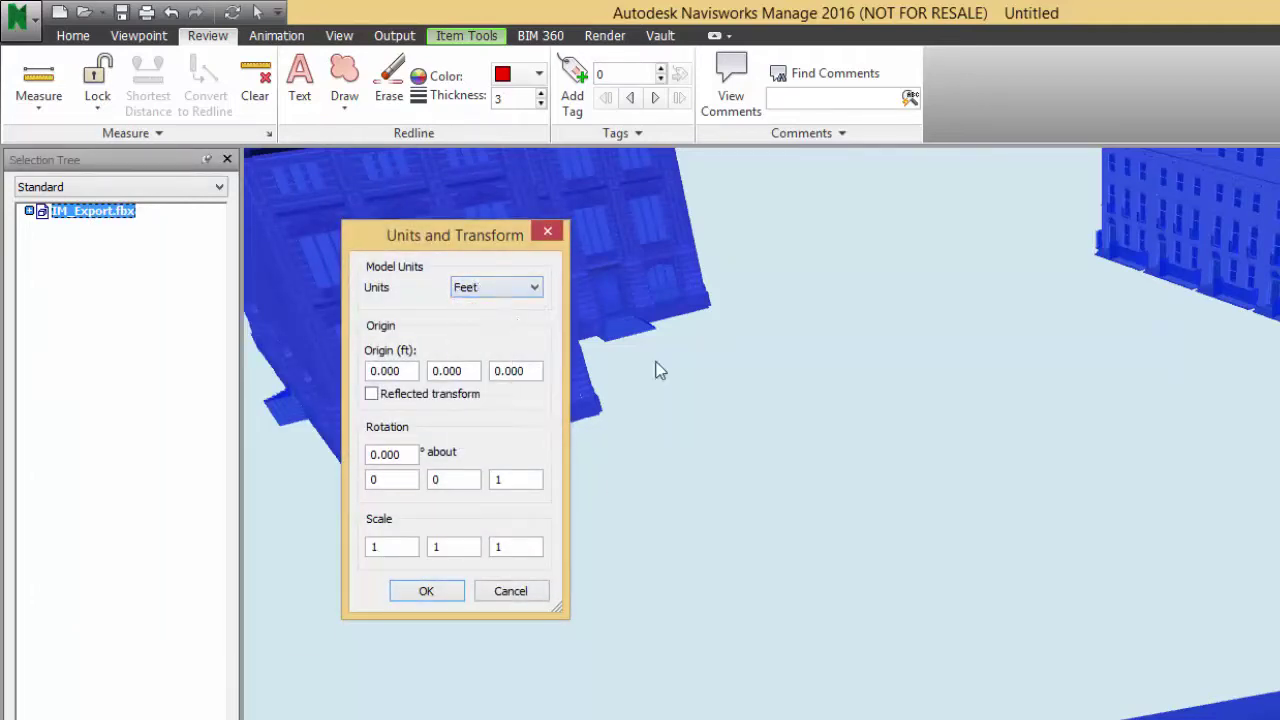
click(427, 591)
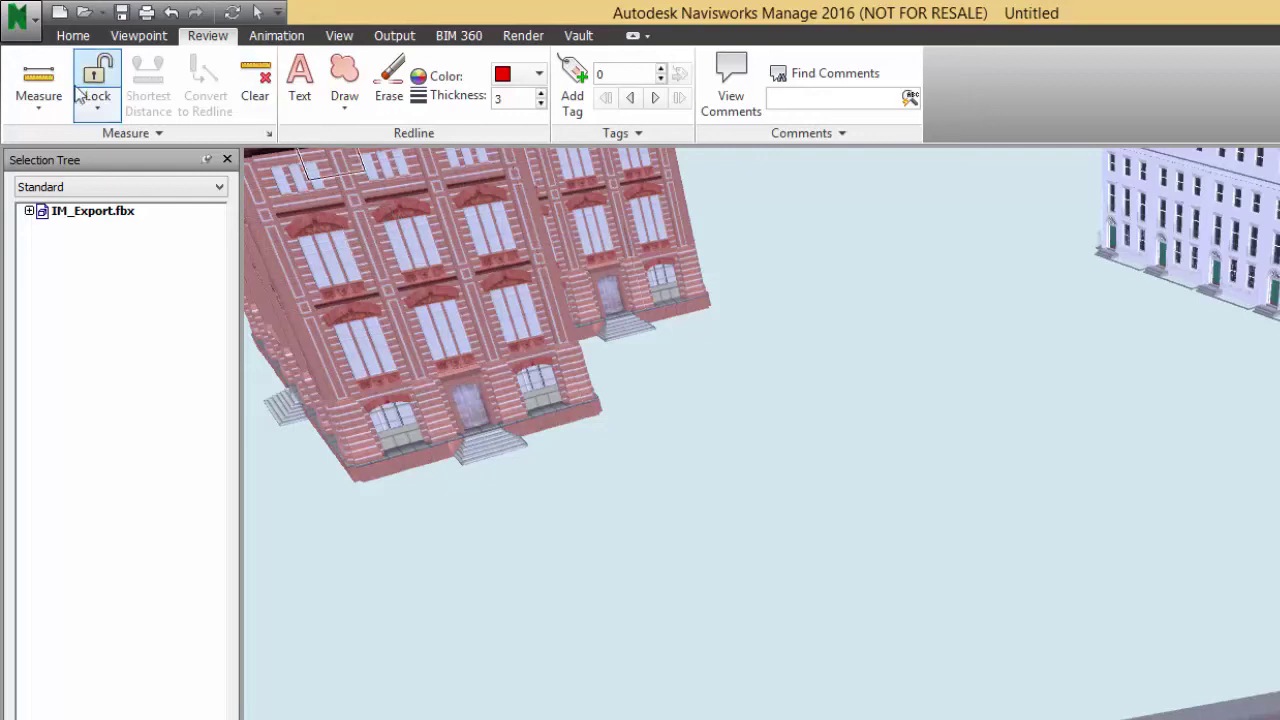
- Measure point to point along the front base edge of the red brick building, from corner to corner
click(40, 100)
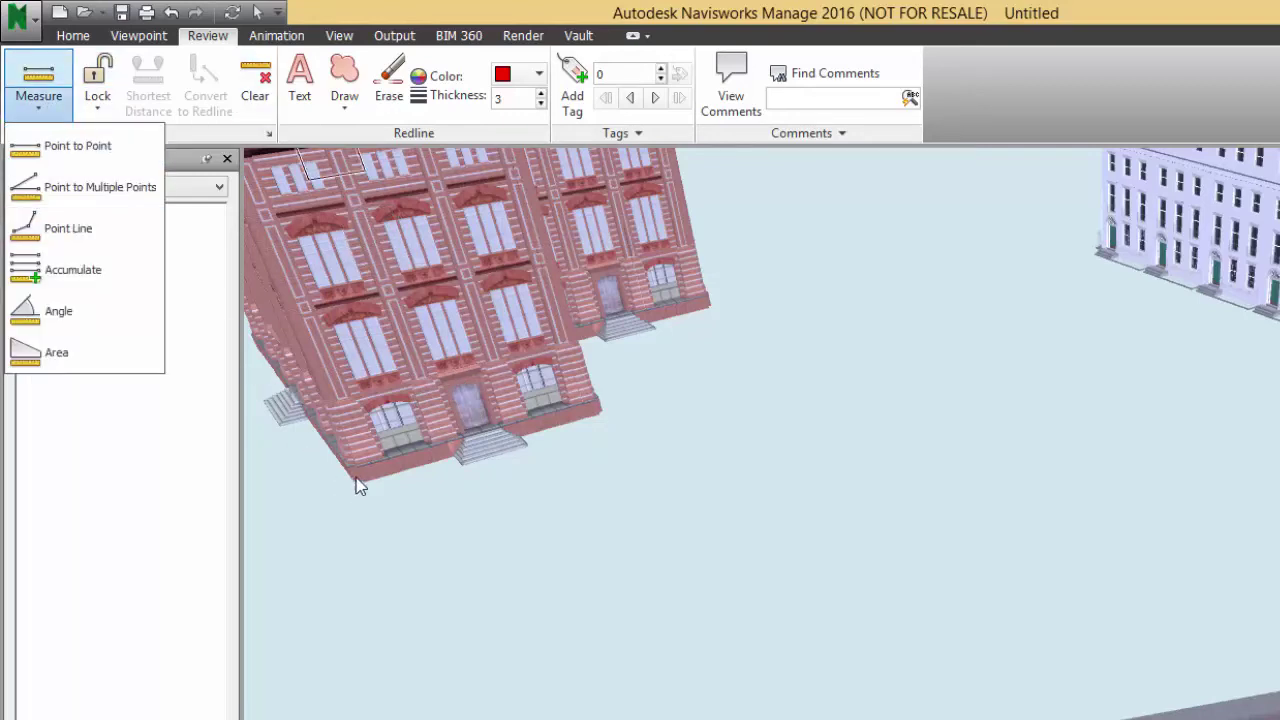
click(100, 147)
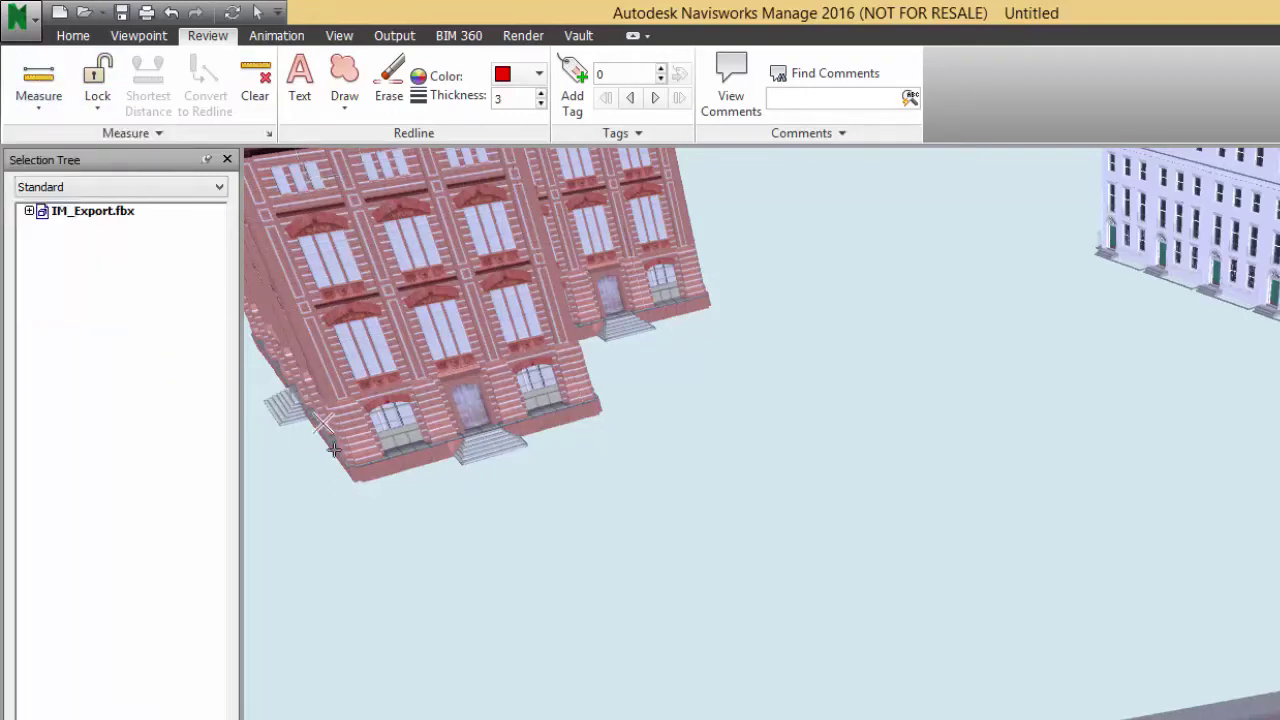
click(359, 481)
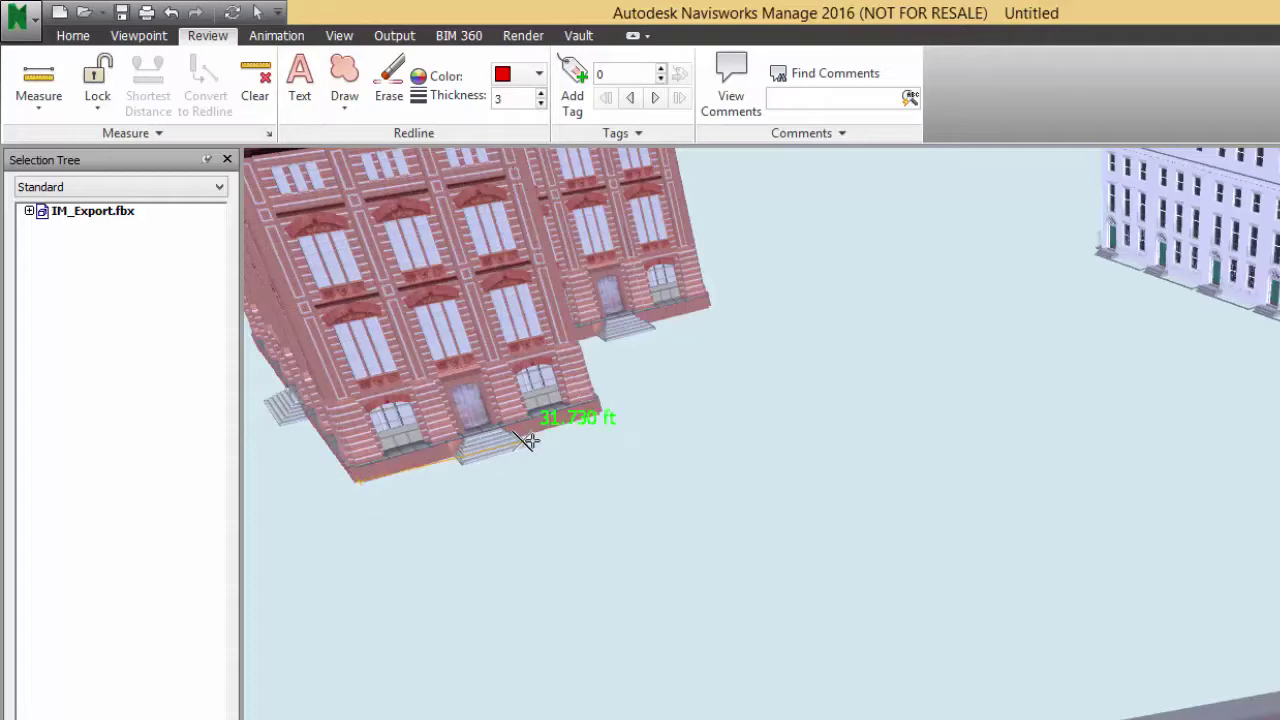
click(599, 413)
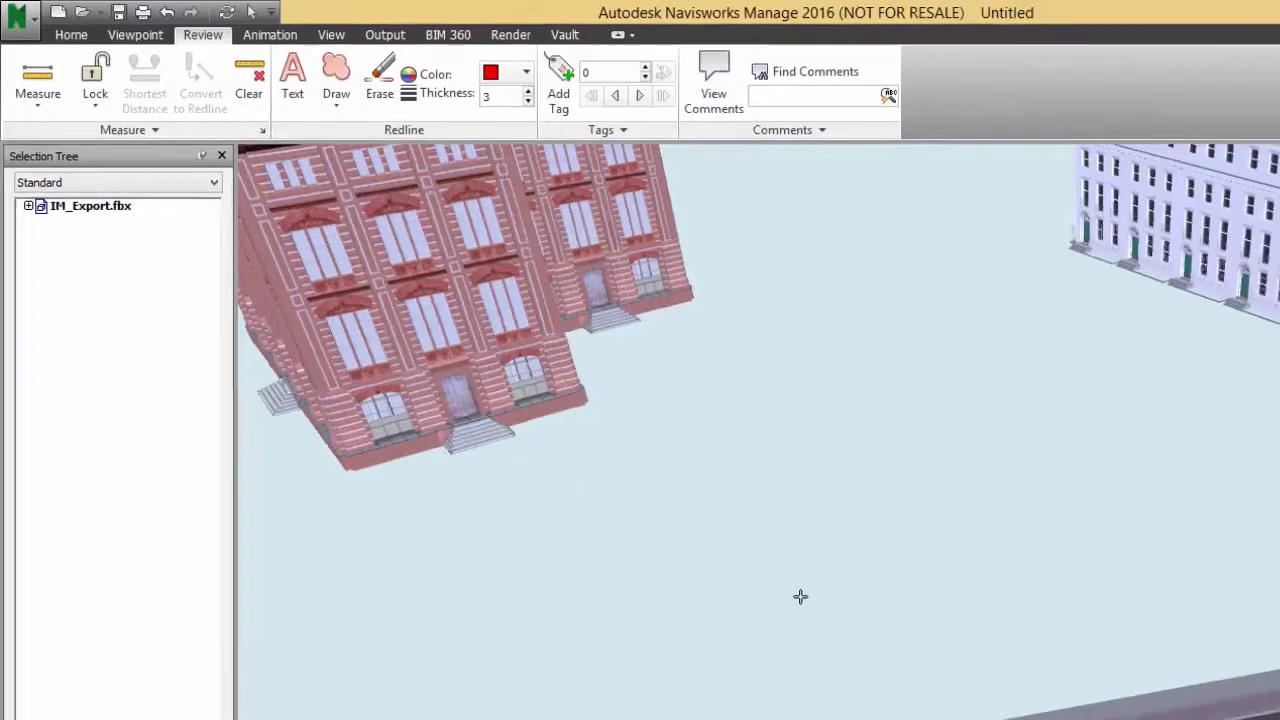
- Set up an FBX export of the model with embedded textures, units in Feet, Binary format and file version FBX201400
scroll(960, 559, down, 5)
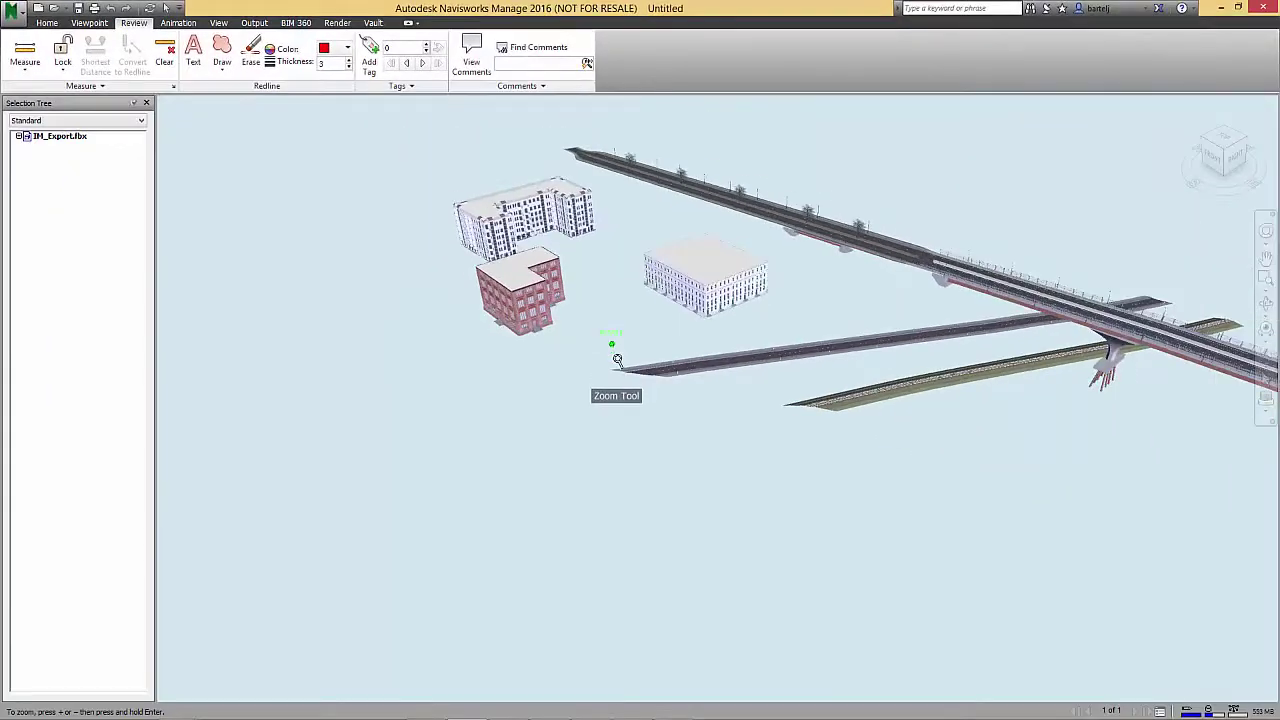
scroll(617, 360, down, 2)
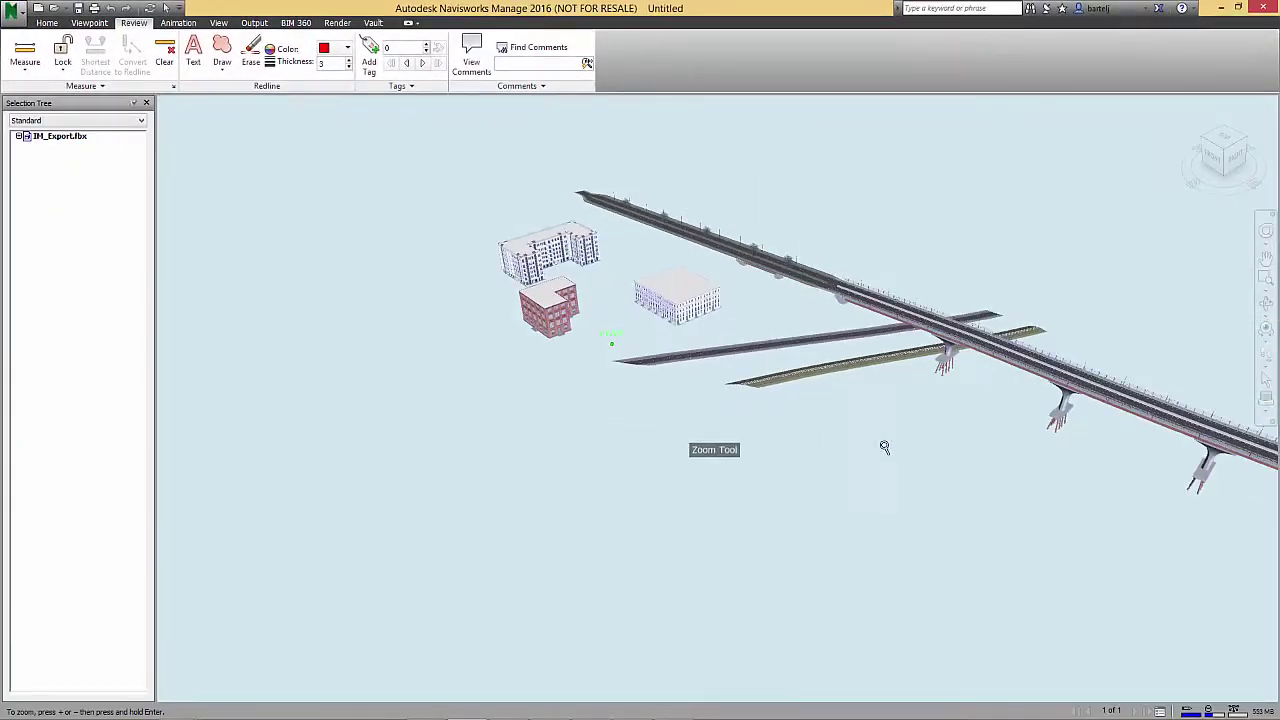
middle_drag(883, 443, 651, 401)
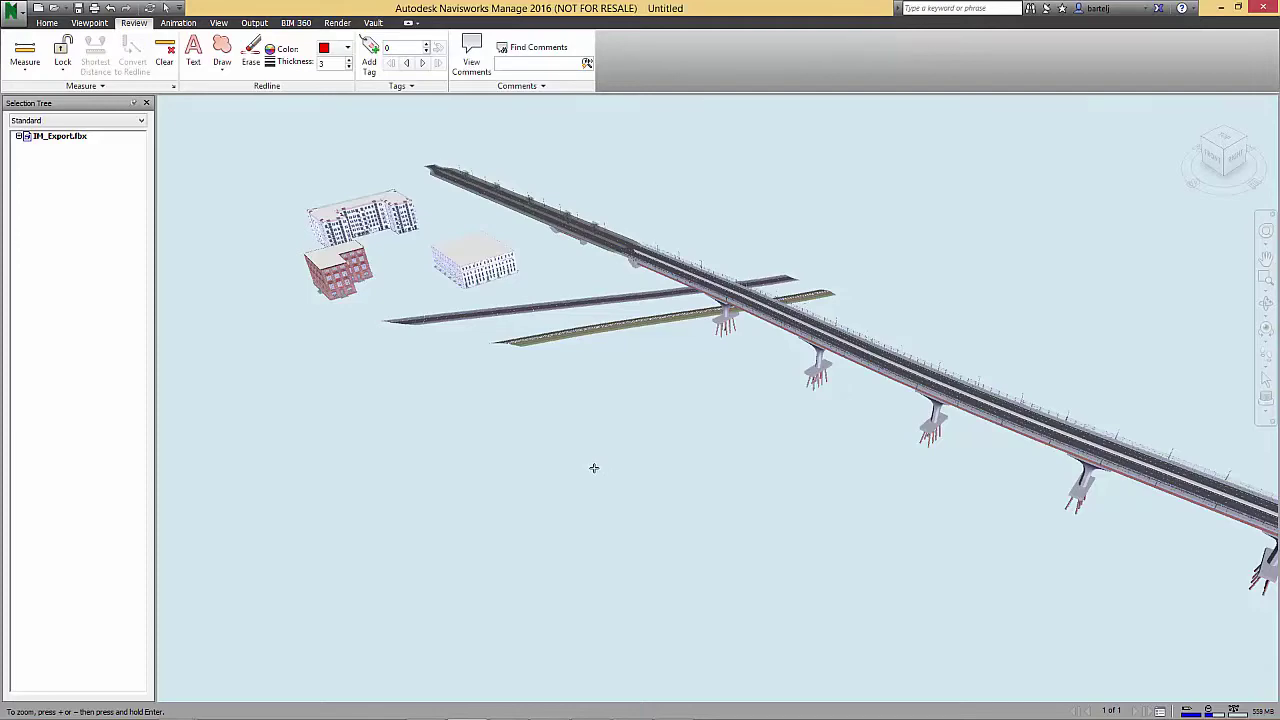
click(16, 12)
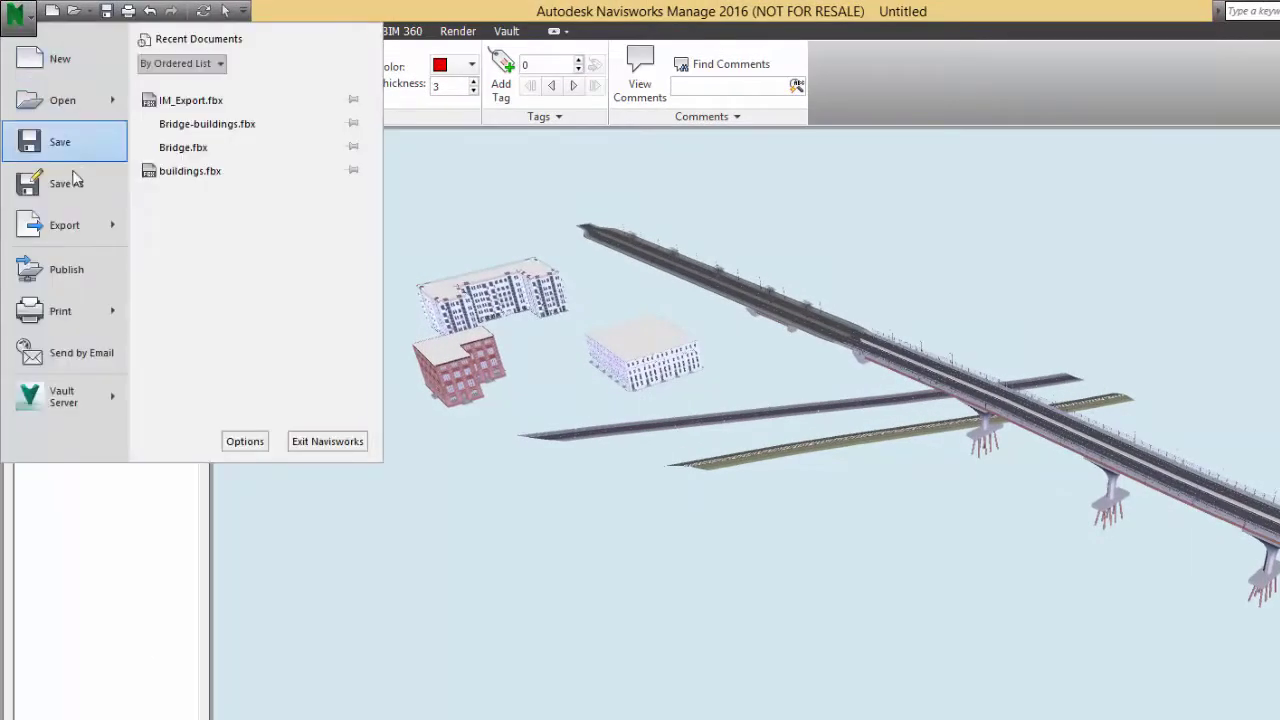
mouse_move(76, 224)
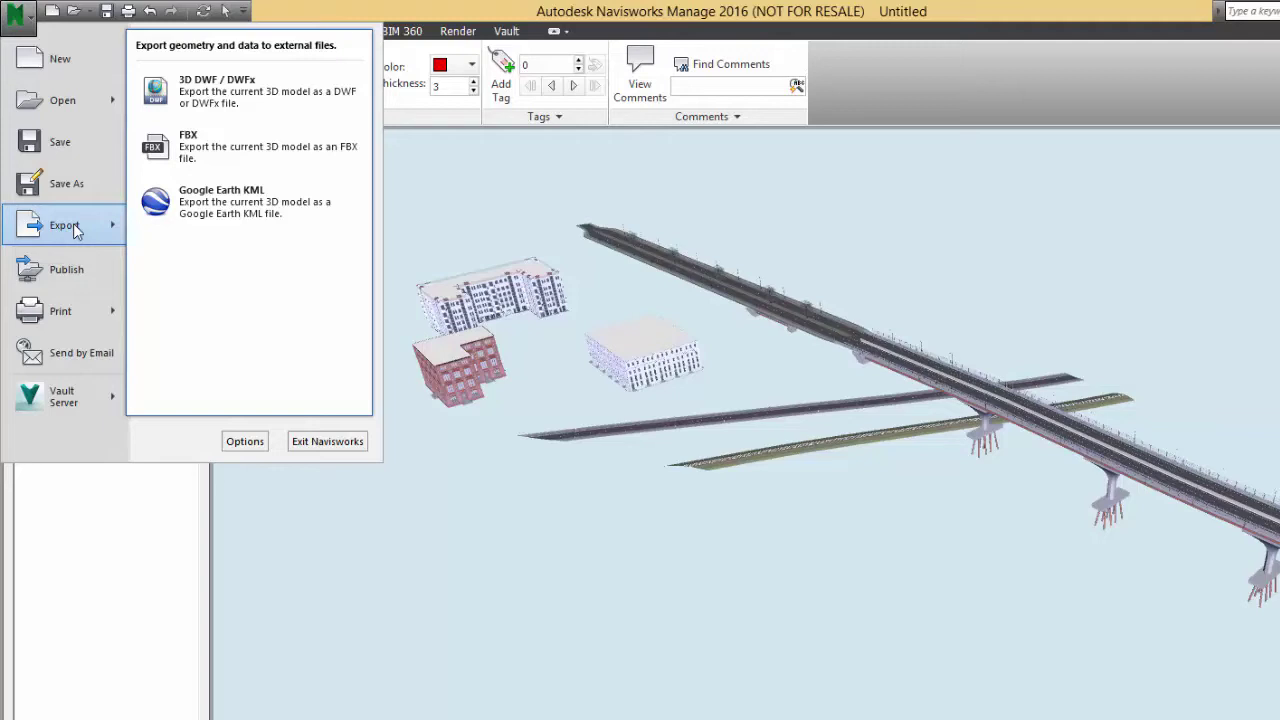
click(220, 146)
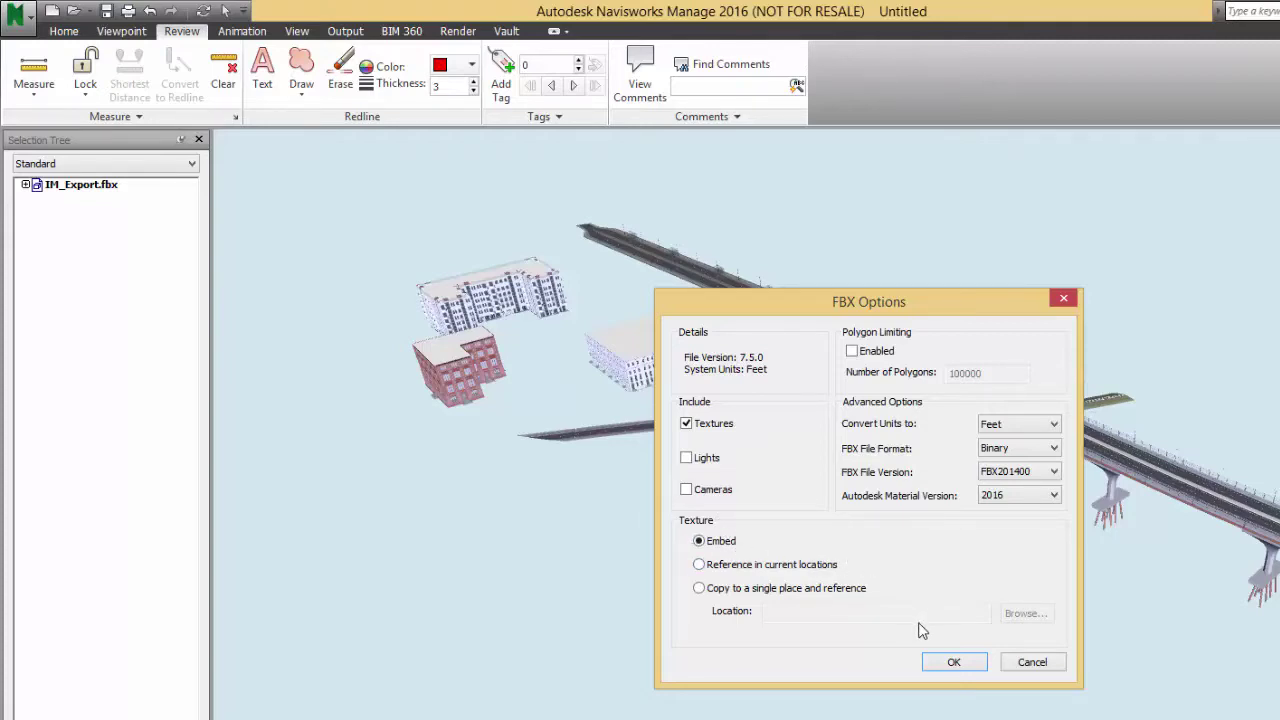
click(954, 662)
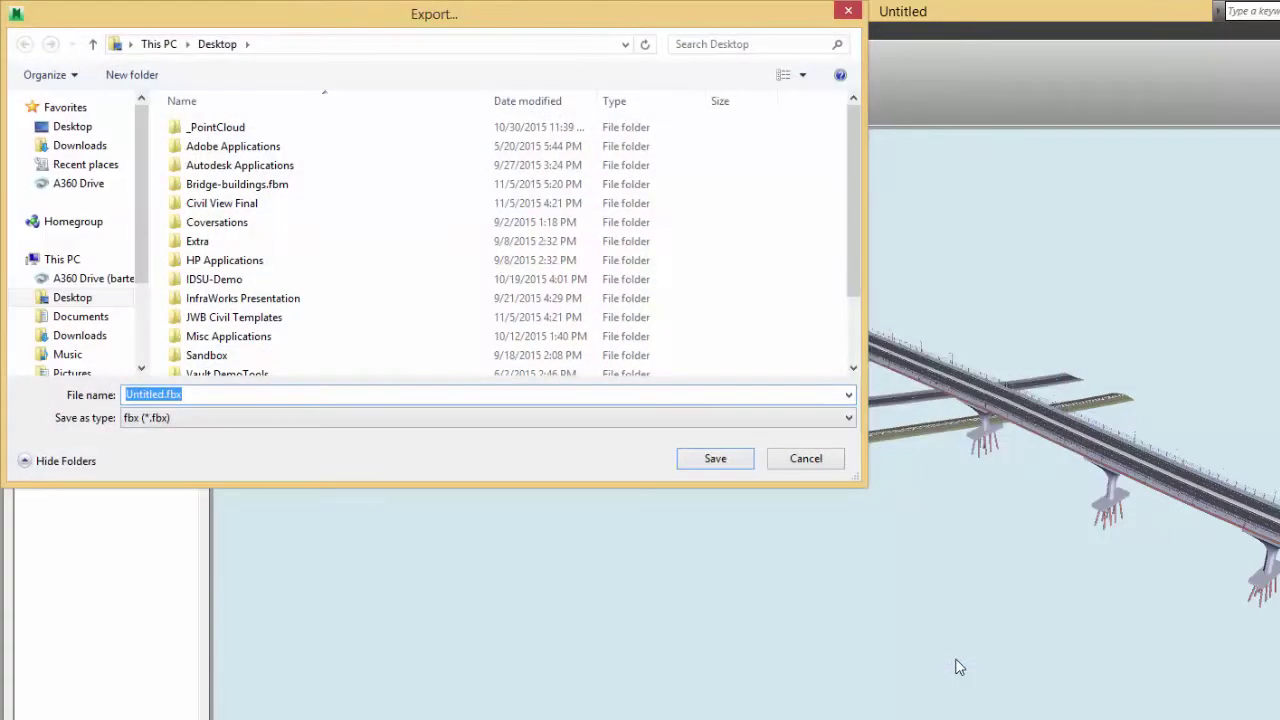
- Name the FBX export bridge-buildings and save it on the Desktop
click(153, 394)
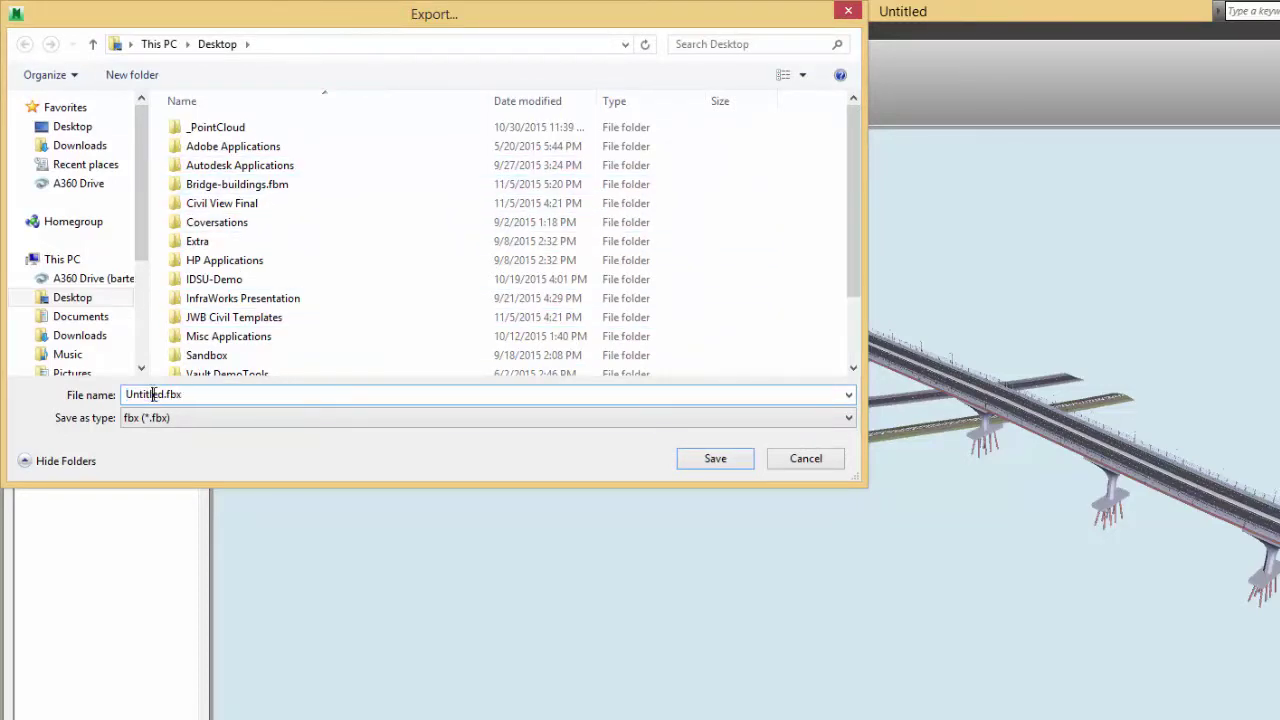
drag(108, 400, 92, 402)
text(bridge-buildings)
click(695, 459)
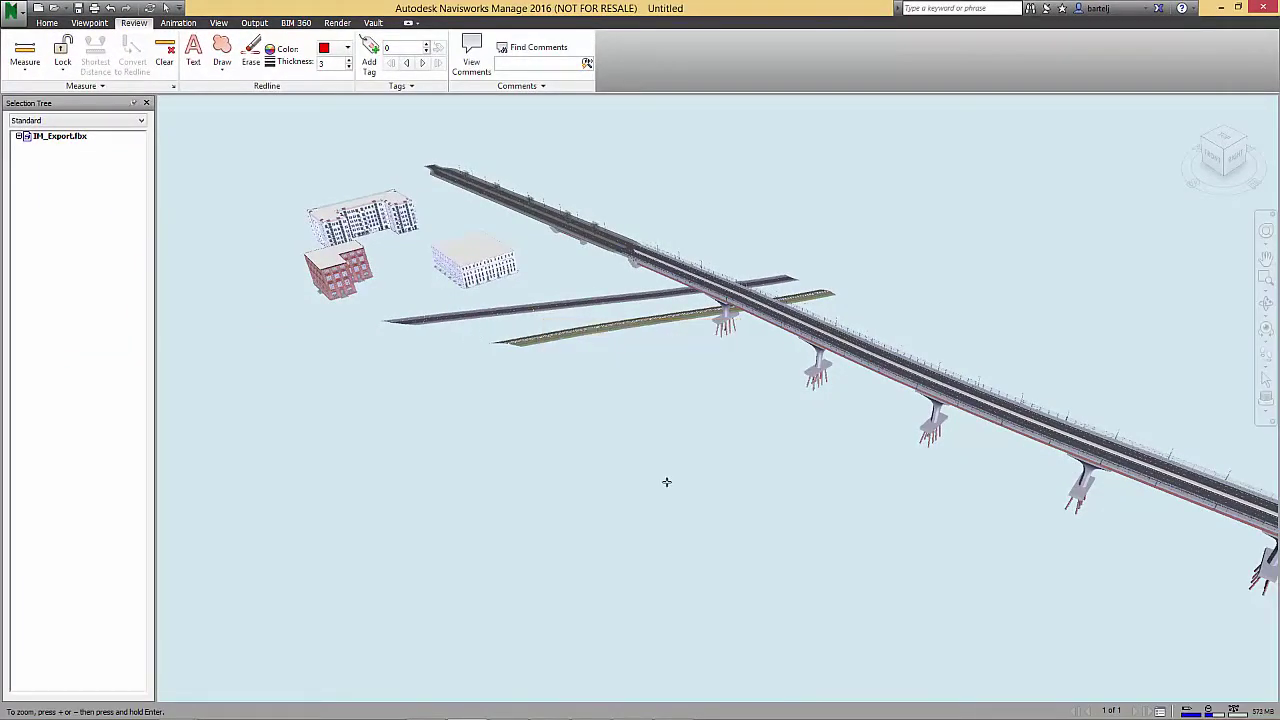
- Switch to AutoCAD Civil 3D and hide the selected existing bridge objects over the river in Test.dwg
mouse_move(568, 718)
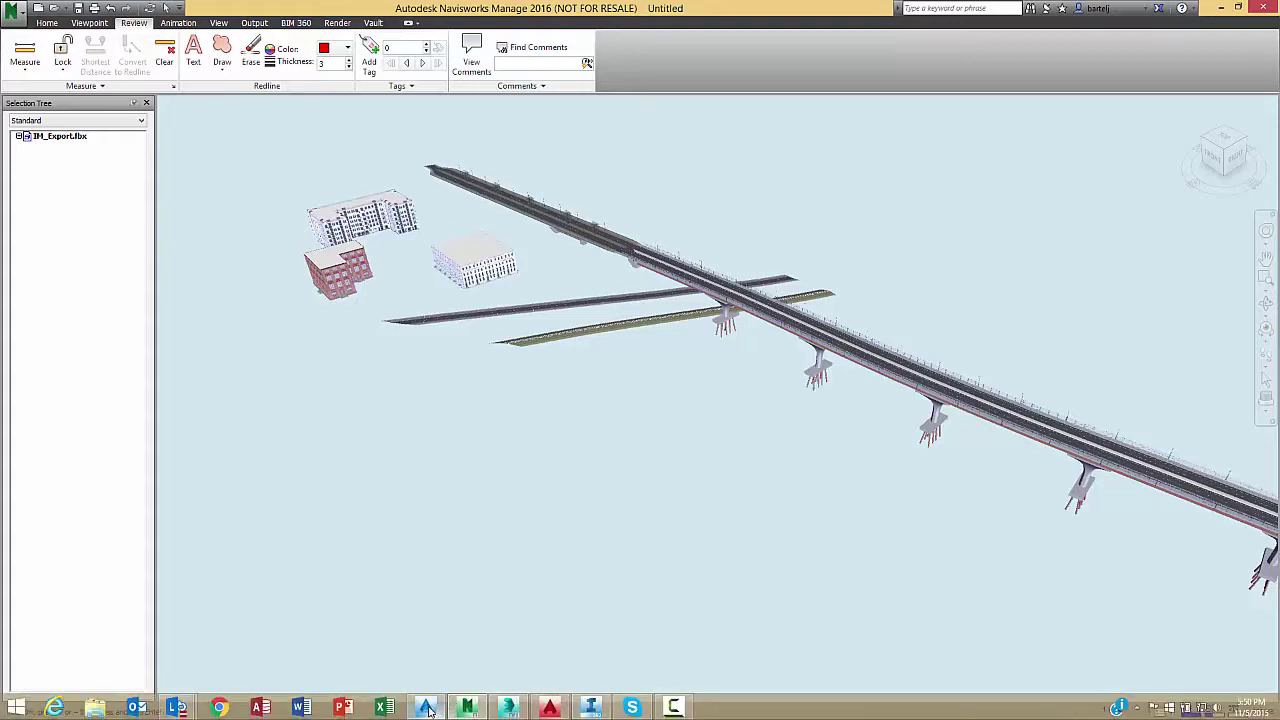
click(467, 707)
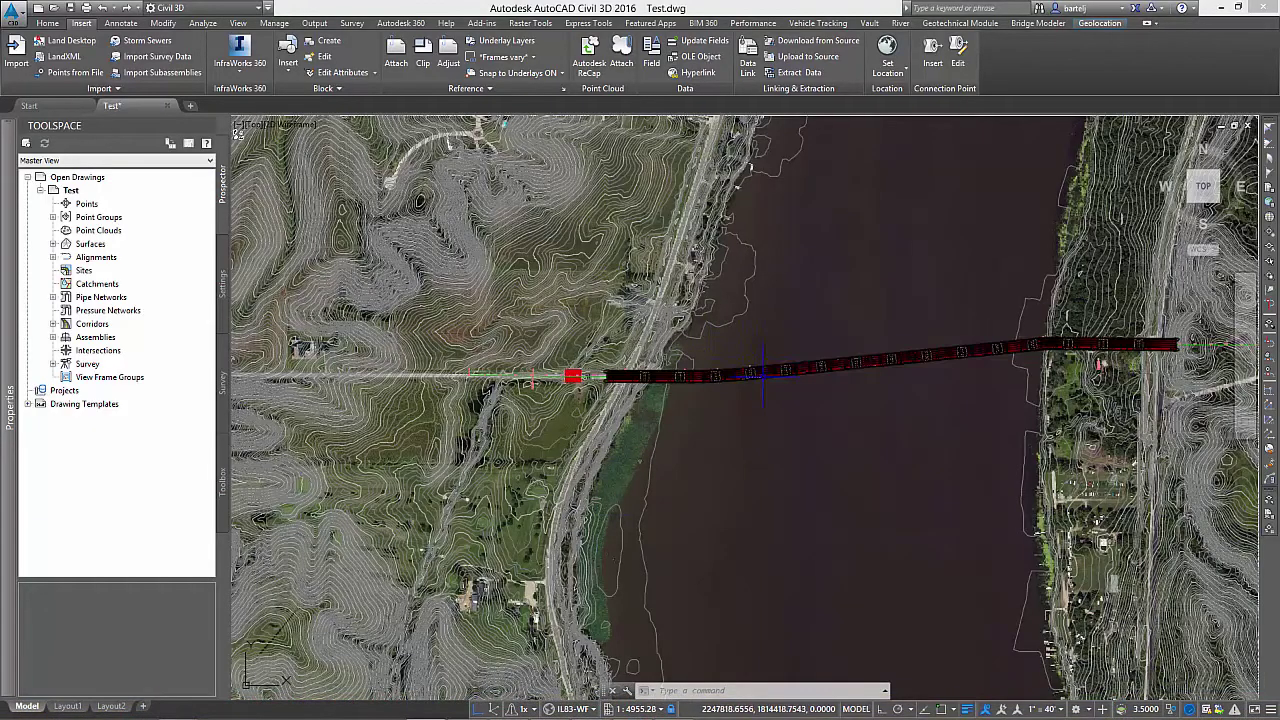
scroll(705, 350, up, 5)
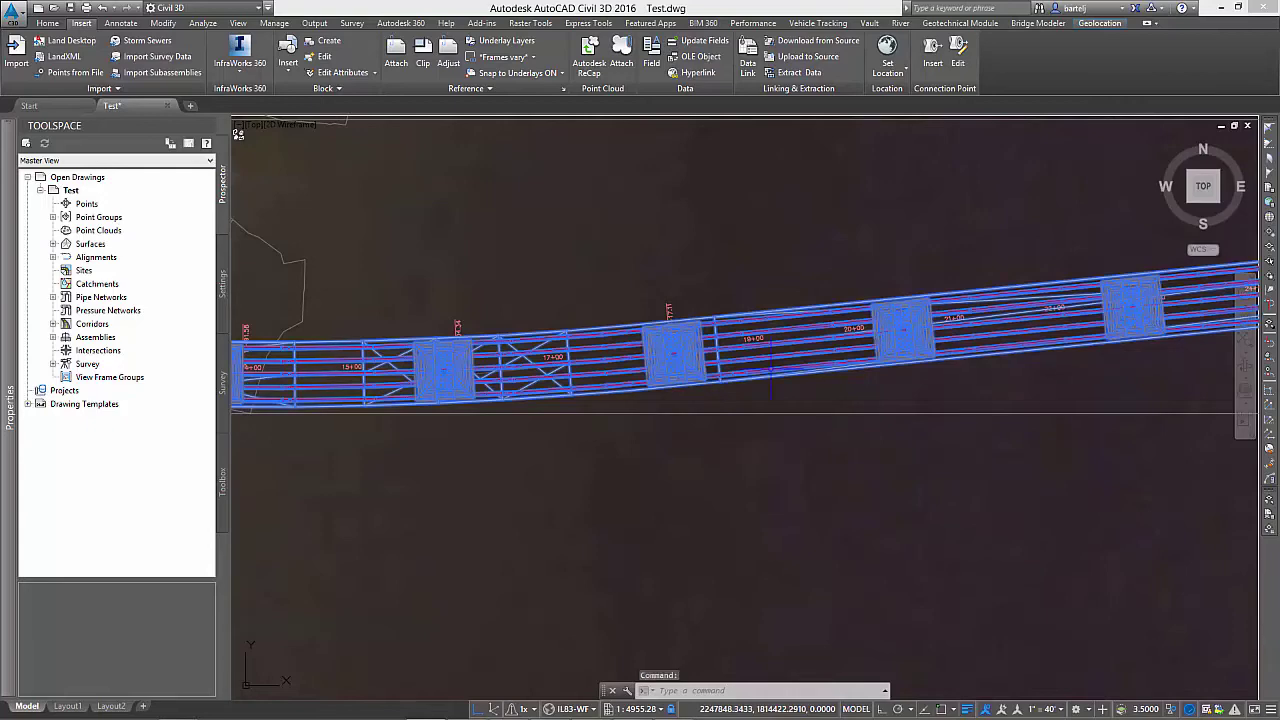
right_click(771, 371)
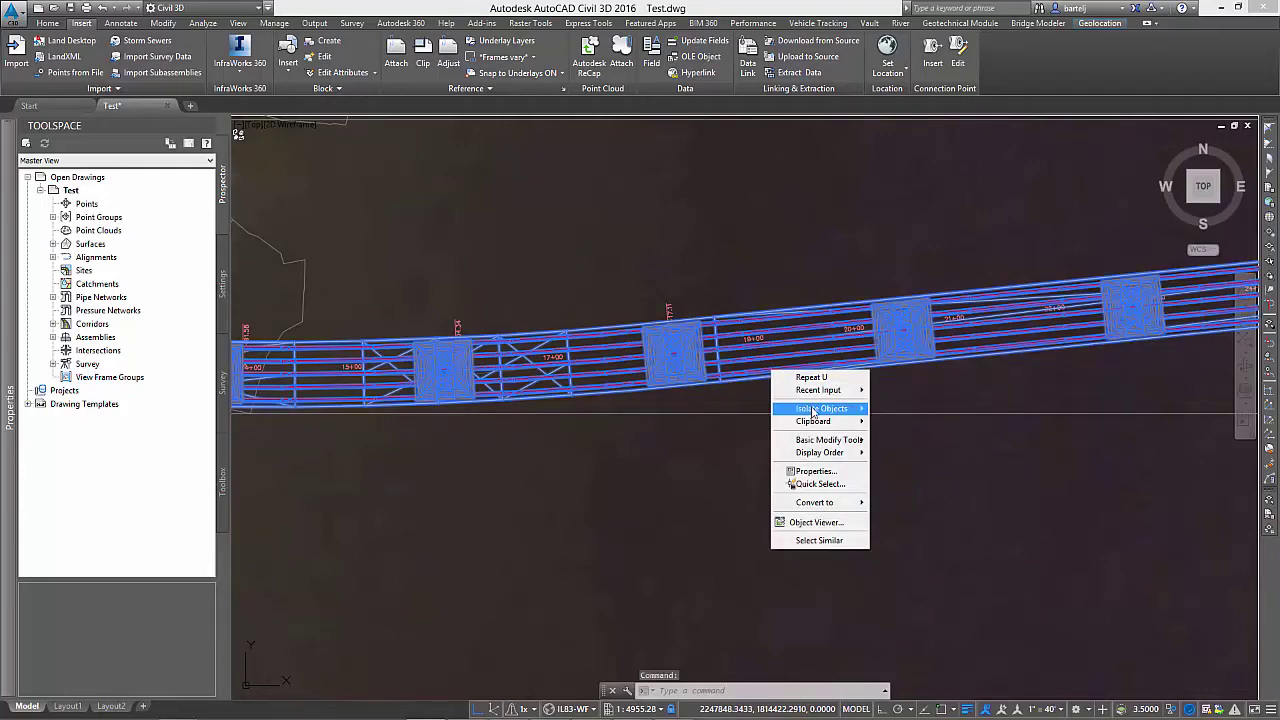
mouse_move(828, 410)
click(915, 425)
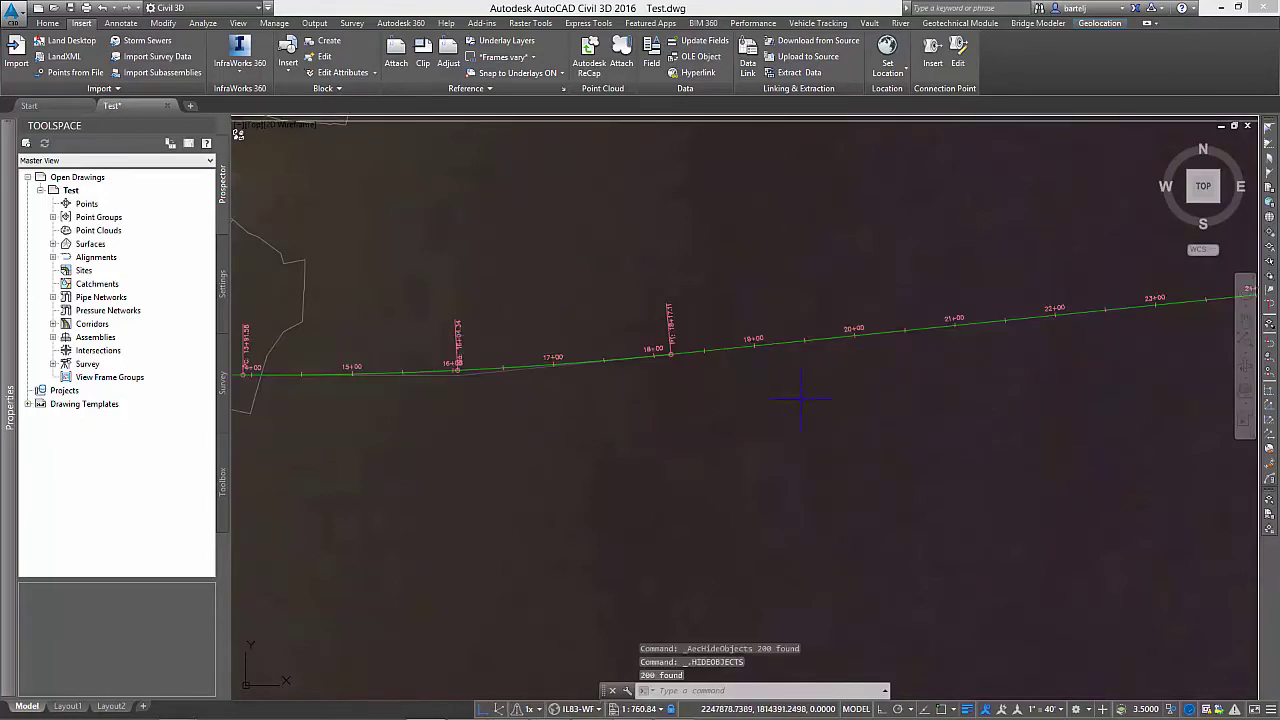
- Hide the small red bridge structure on the road west of the river
scroll(413, 388, down, 5)
scroll(413, 388, up, 5)
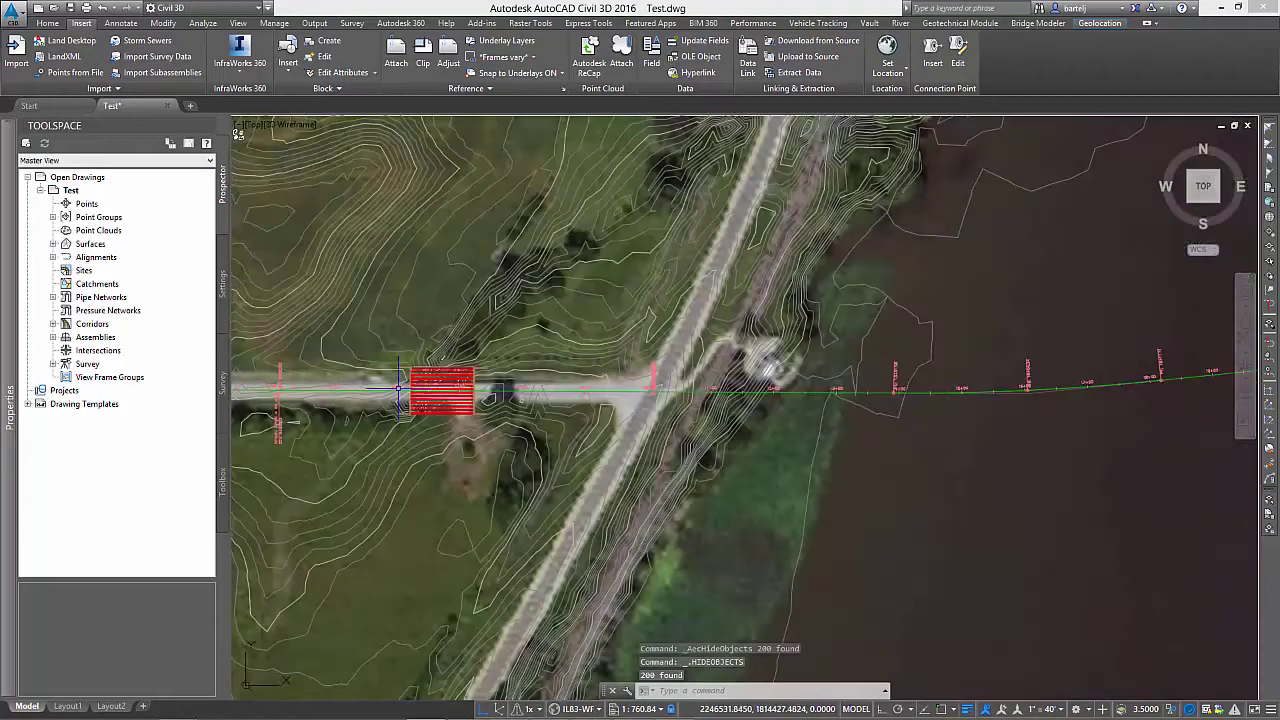
click(510, 352)
right_click(512, 352)
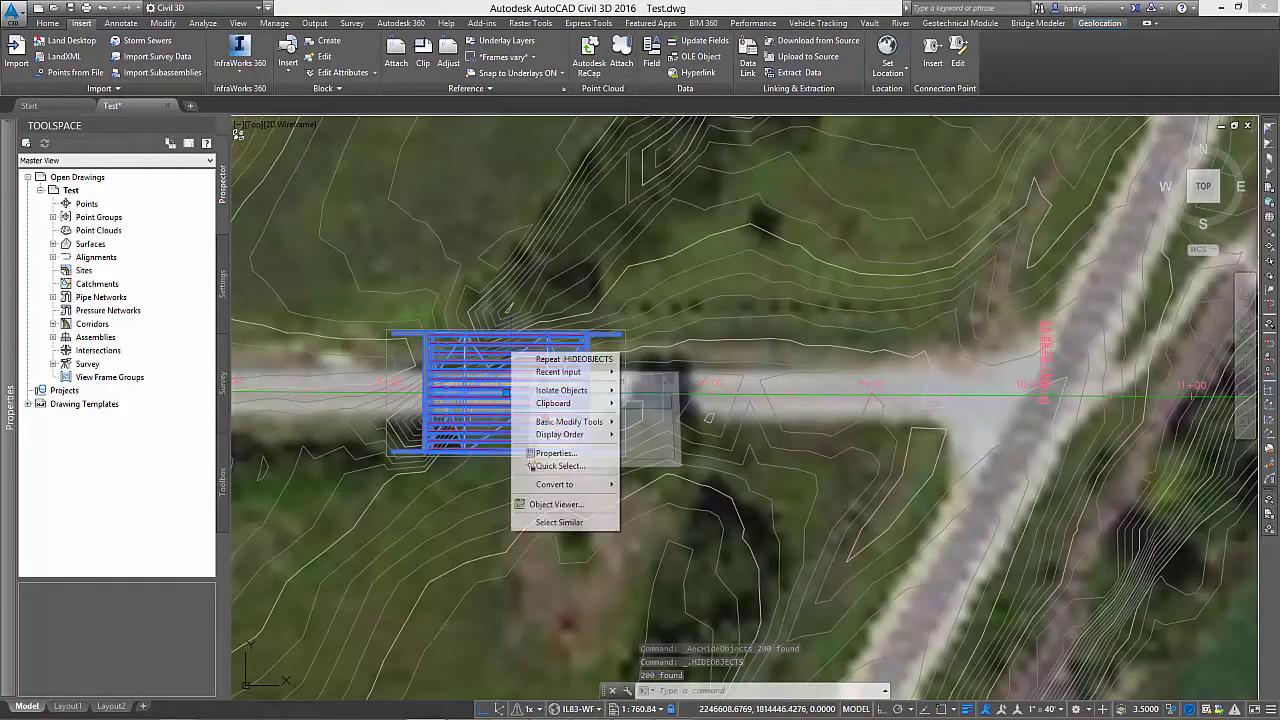
mouse_move(575, 391)
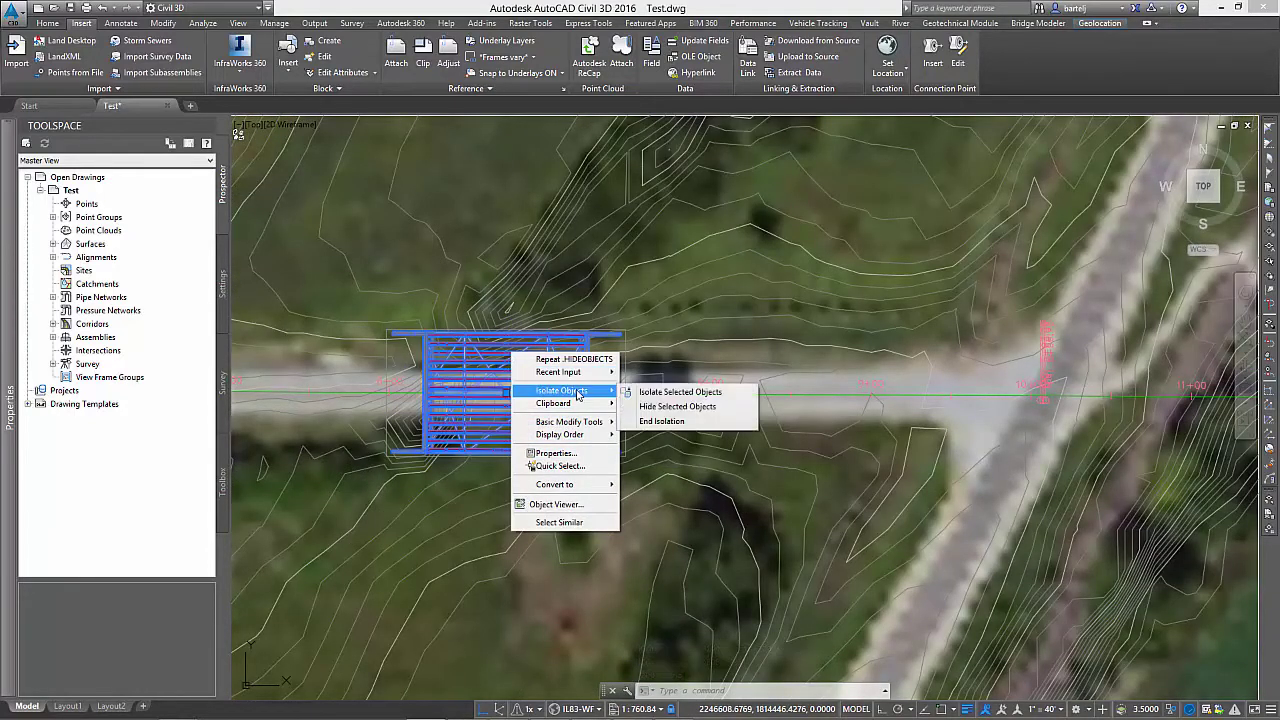
click(660, 406)
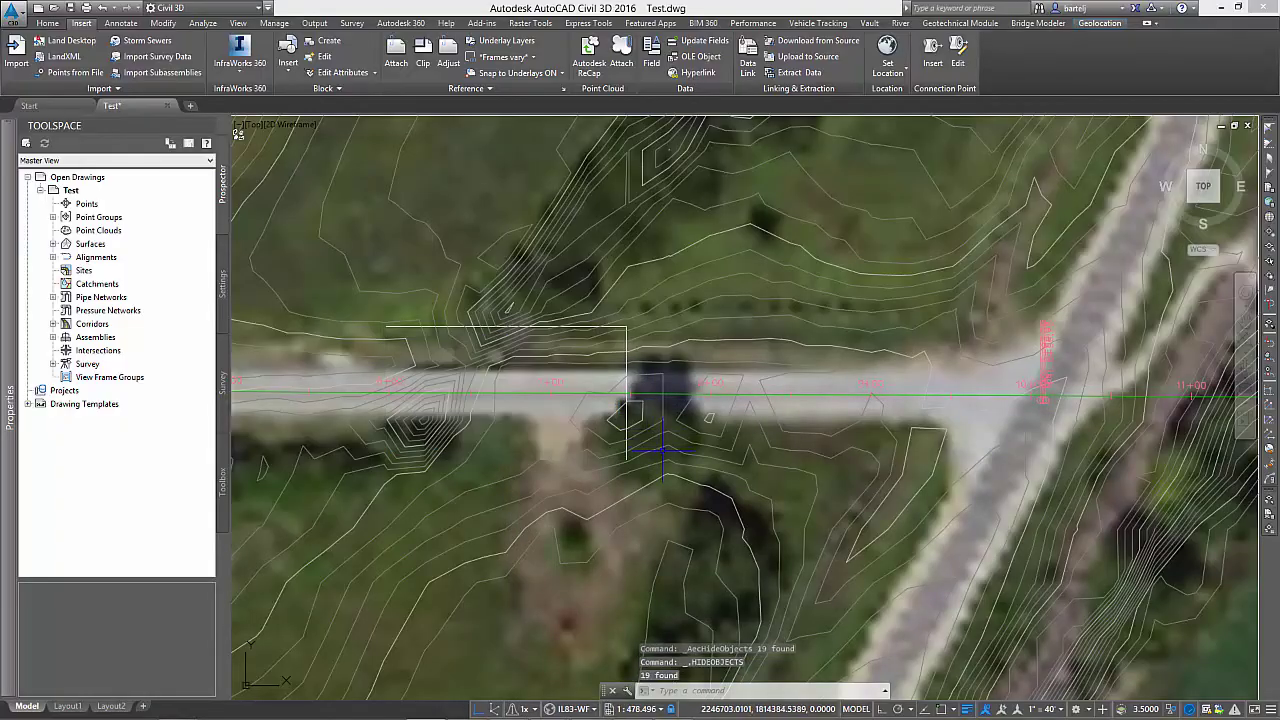
- Start a file import and choose bridge-buildings.fbx from the Desktop
scroll(865, 516, down, 5)
middle_drag(865, 516, 762, 455)
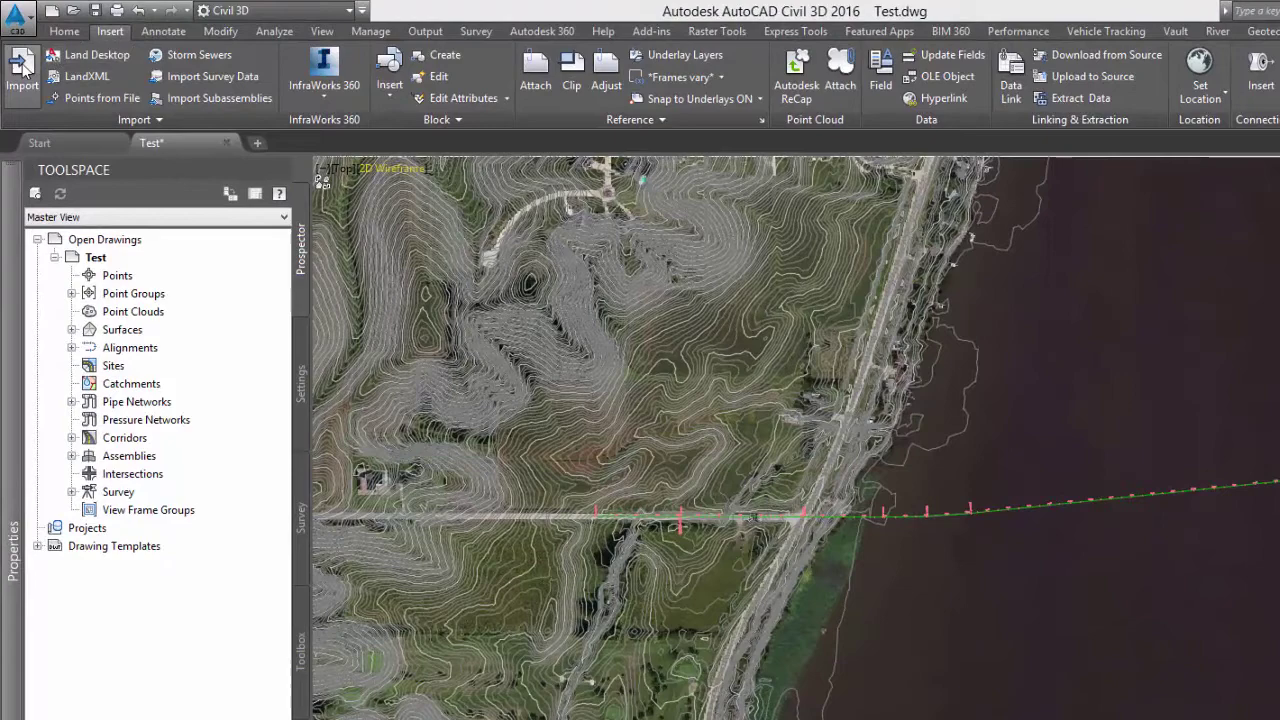
click(21, 68)
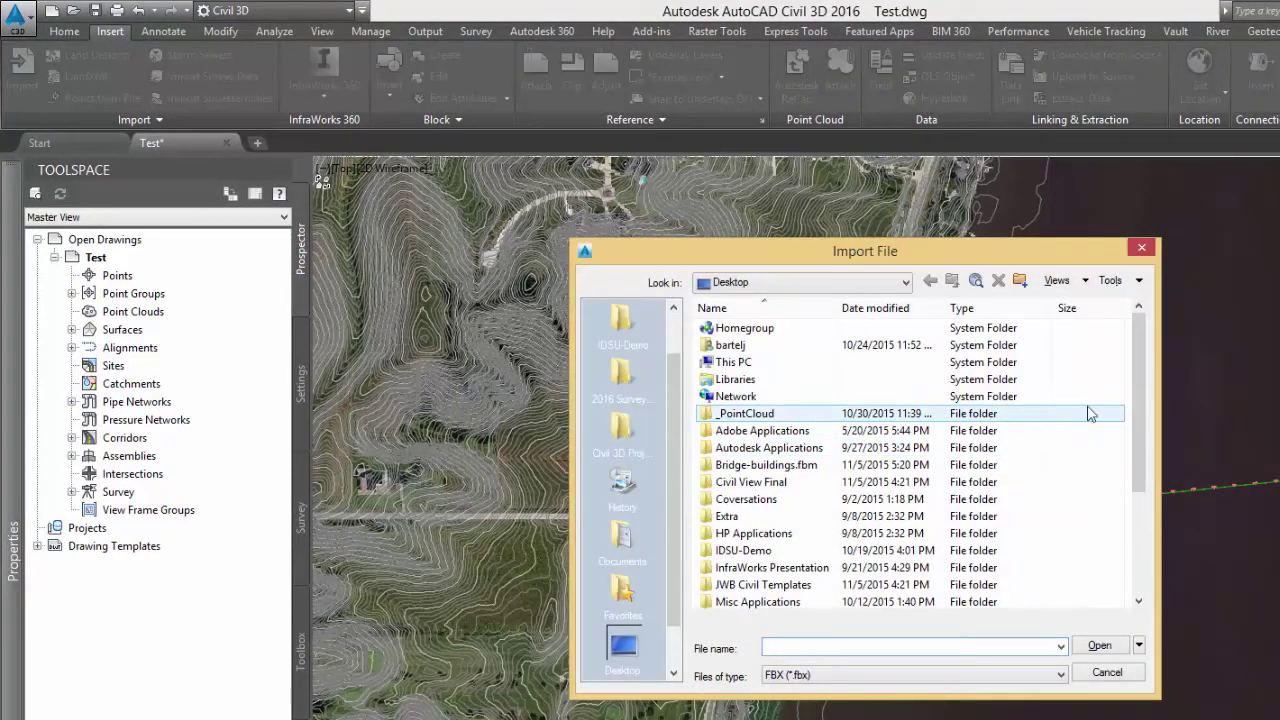
drag(1138, 393, 1138, 497)
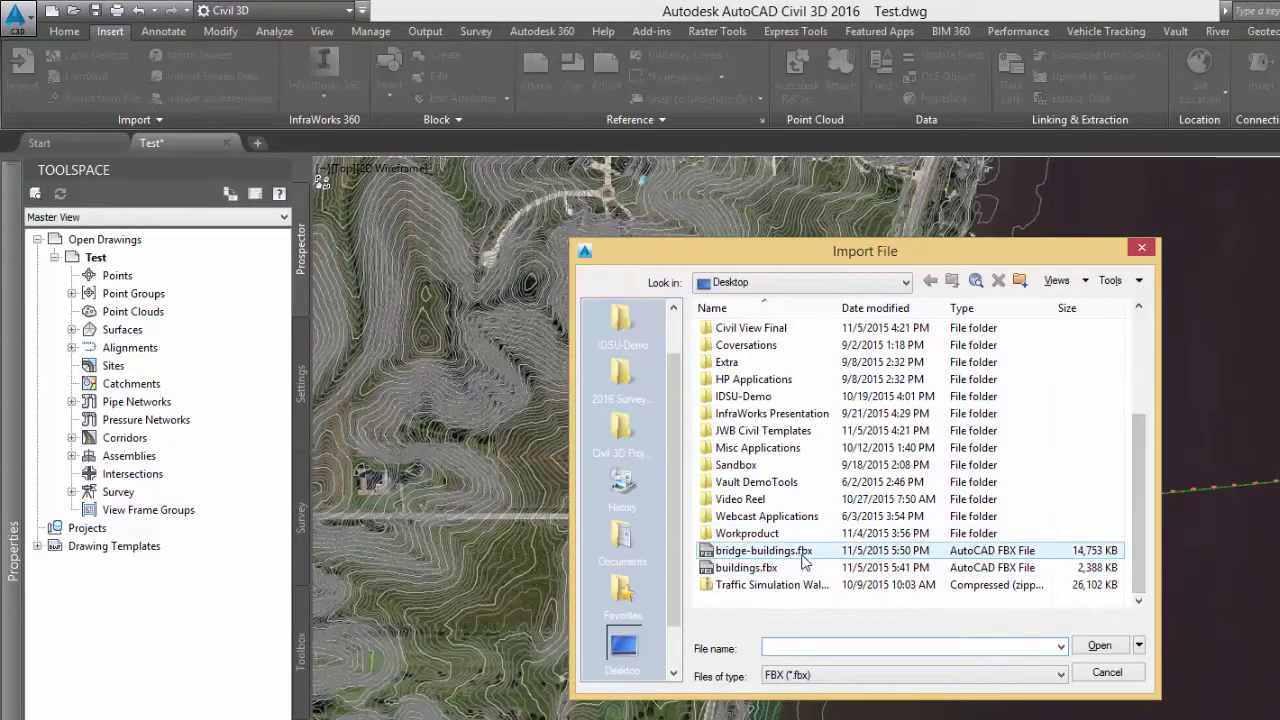
click(928, 551)
click(1097, 647)
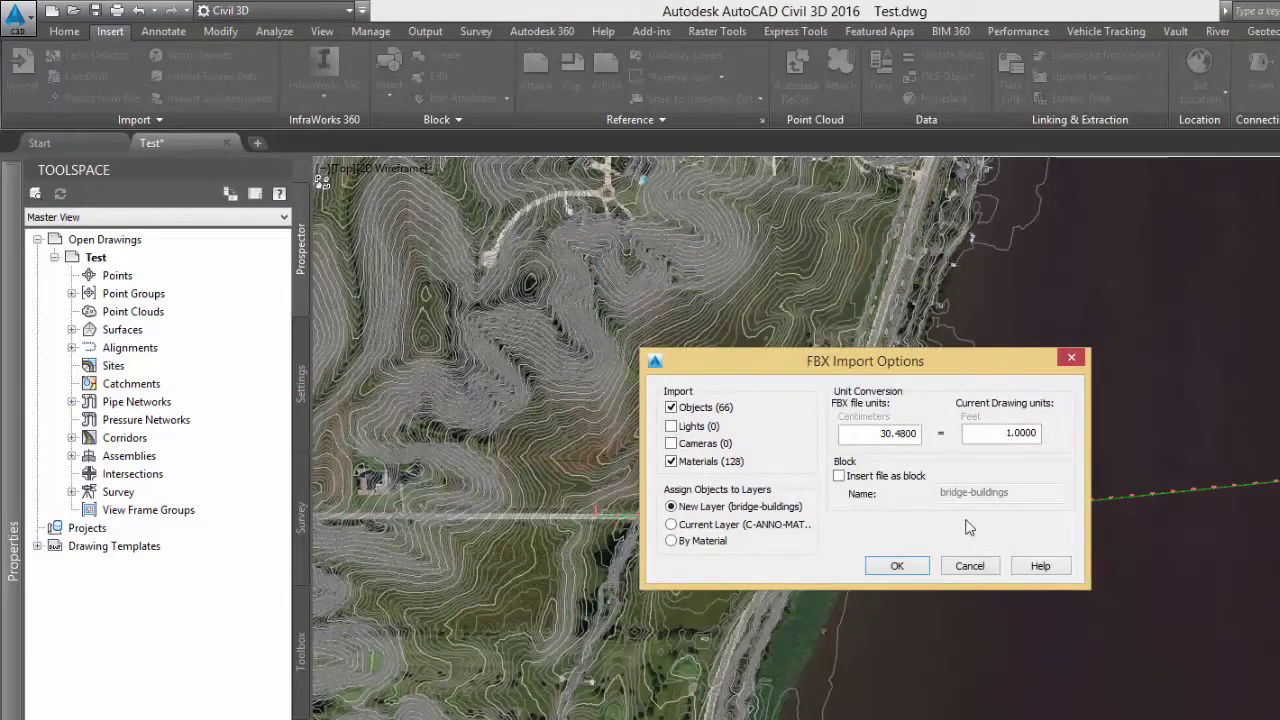
- Set the FBX unit conversion to 1 file unit per 1.0000 drawing unit and import the objects and materials
drag(881, 433, 922, 434)
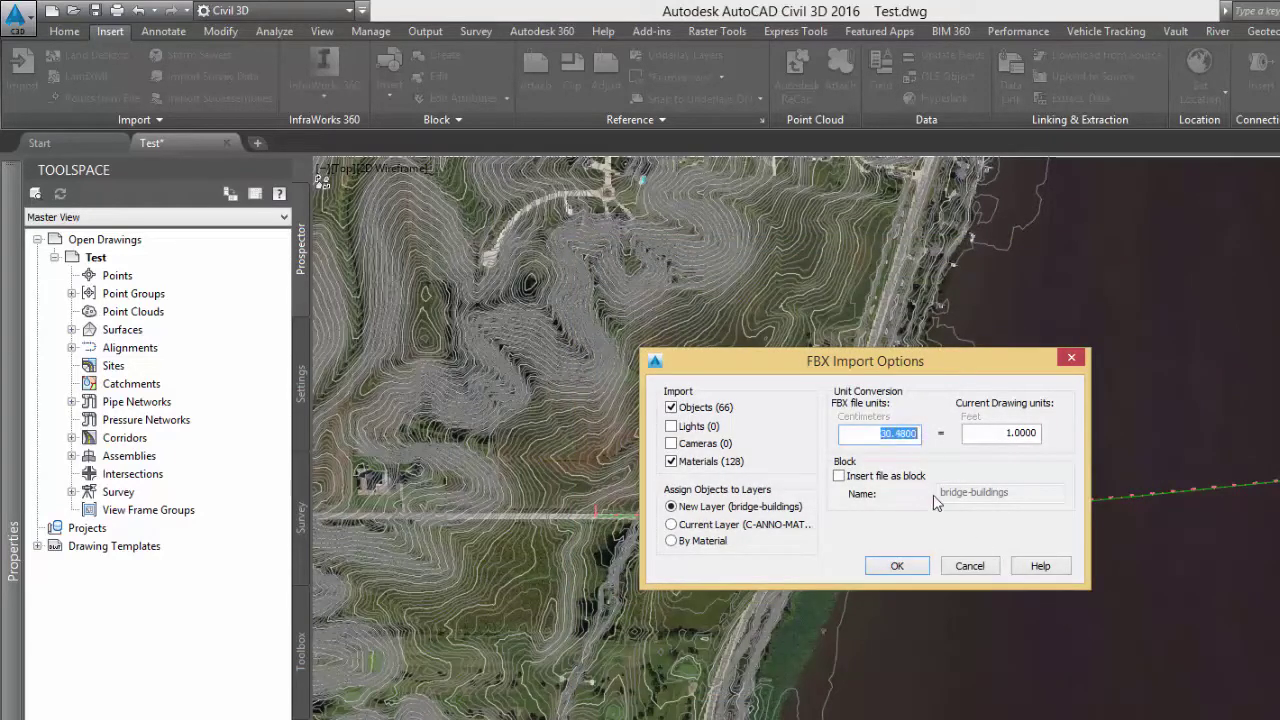
text(1)
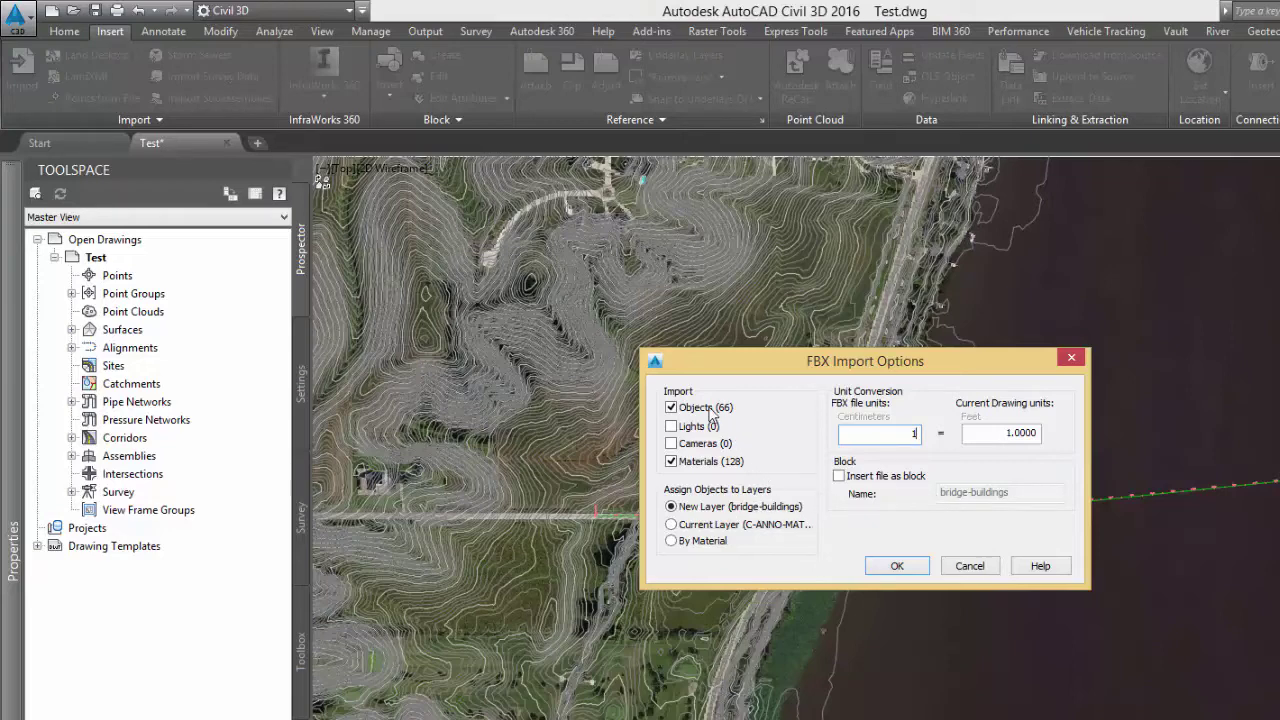
click(897, 567)
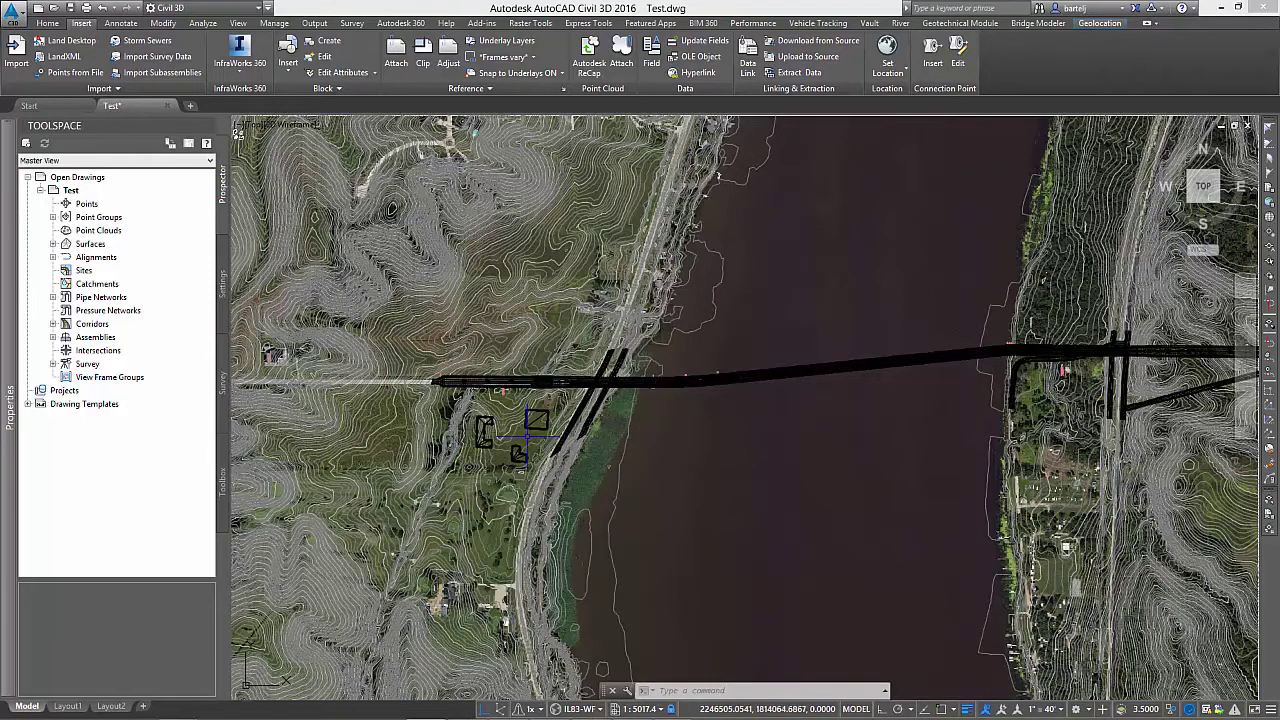
- Select the whole L-shaped building near the road and open it in the Object Viewer
scroll(530, 438, up, 3)
scroll(529, 445, up, 4)
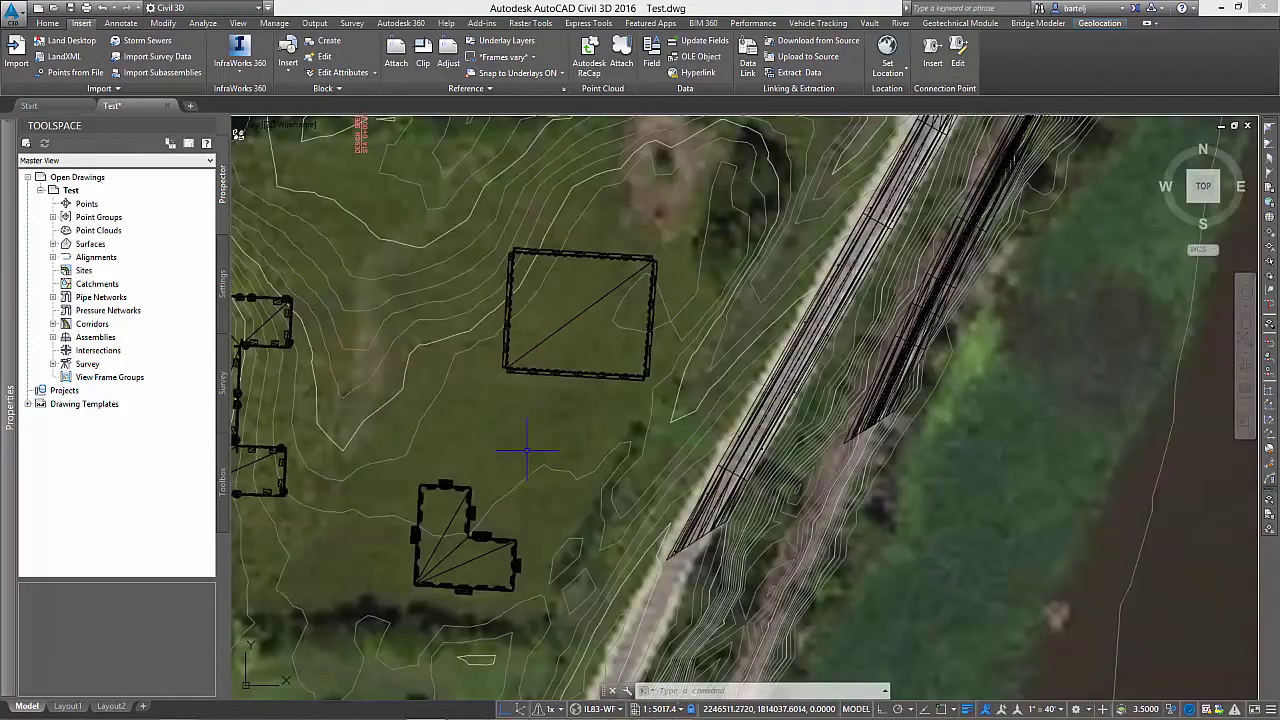
click(400, 598)
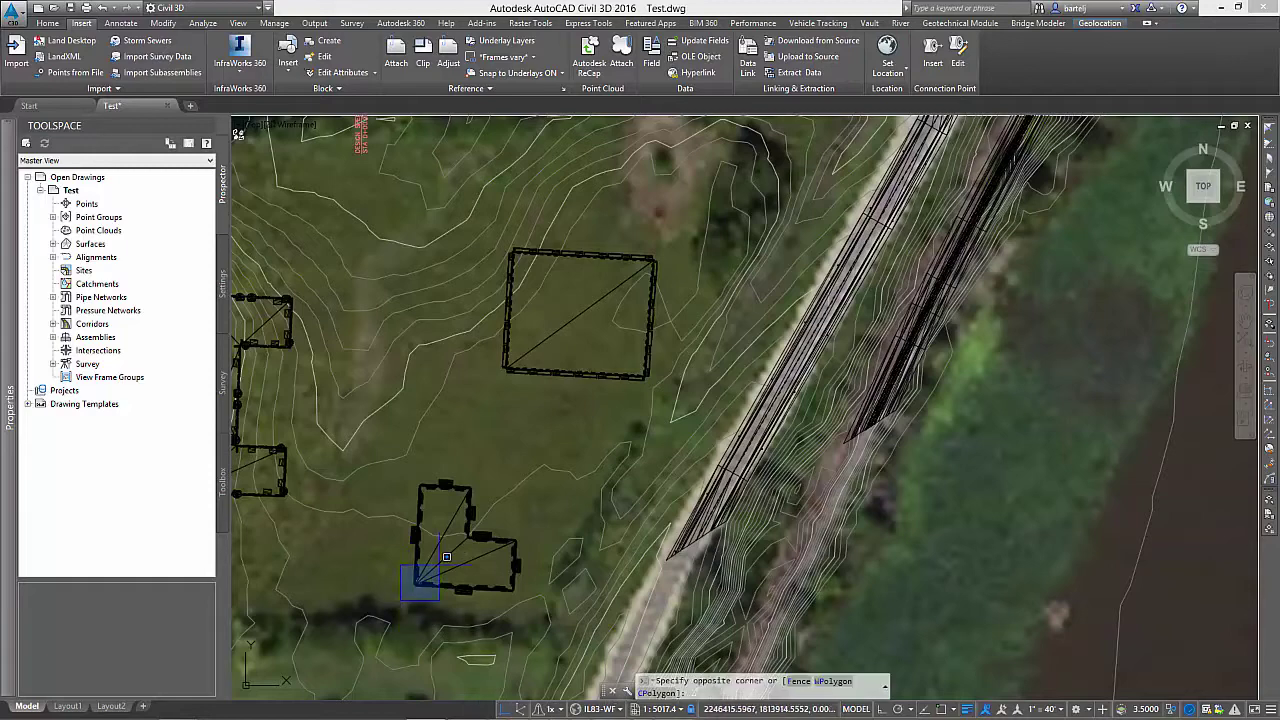
click(543, 466)
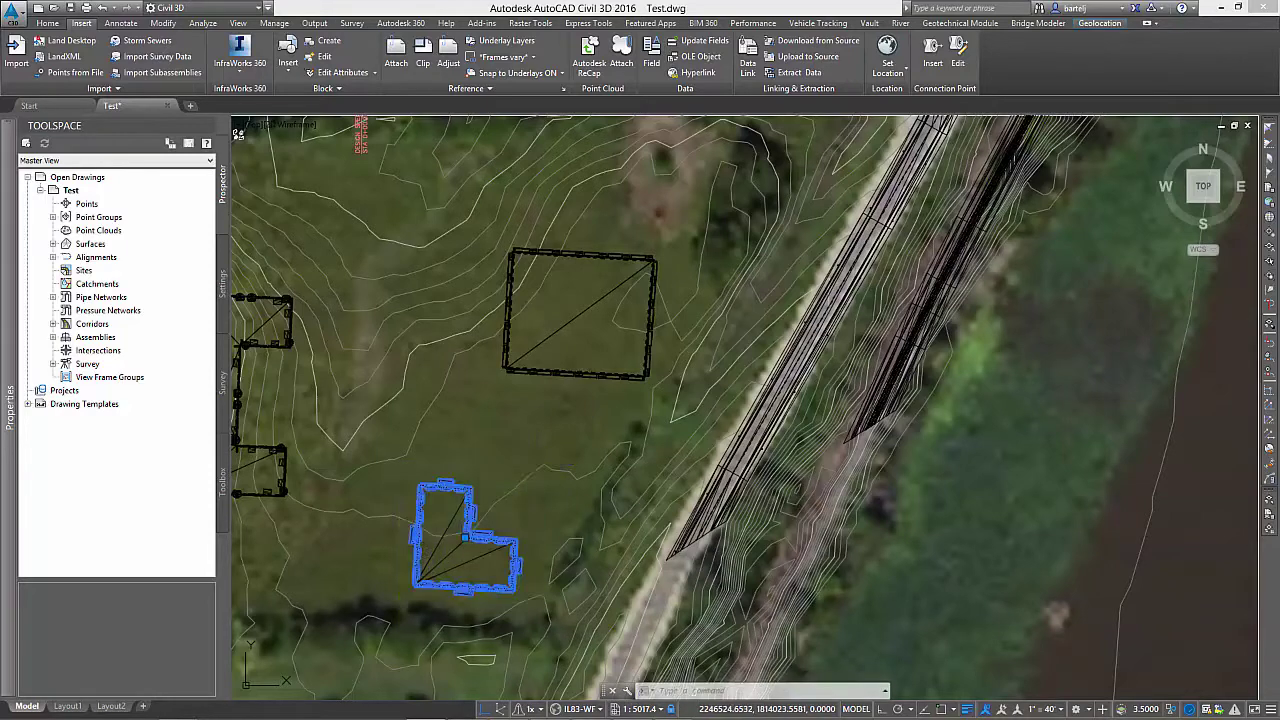
right_click(489, 453)
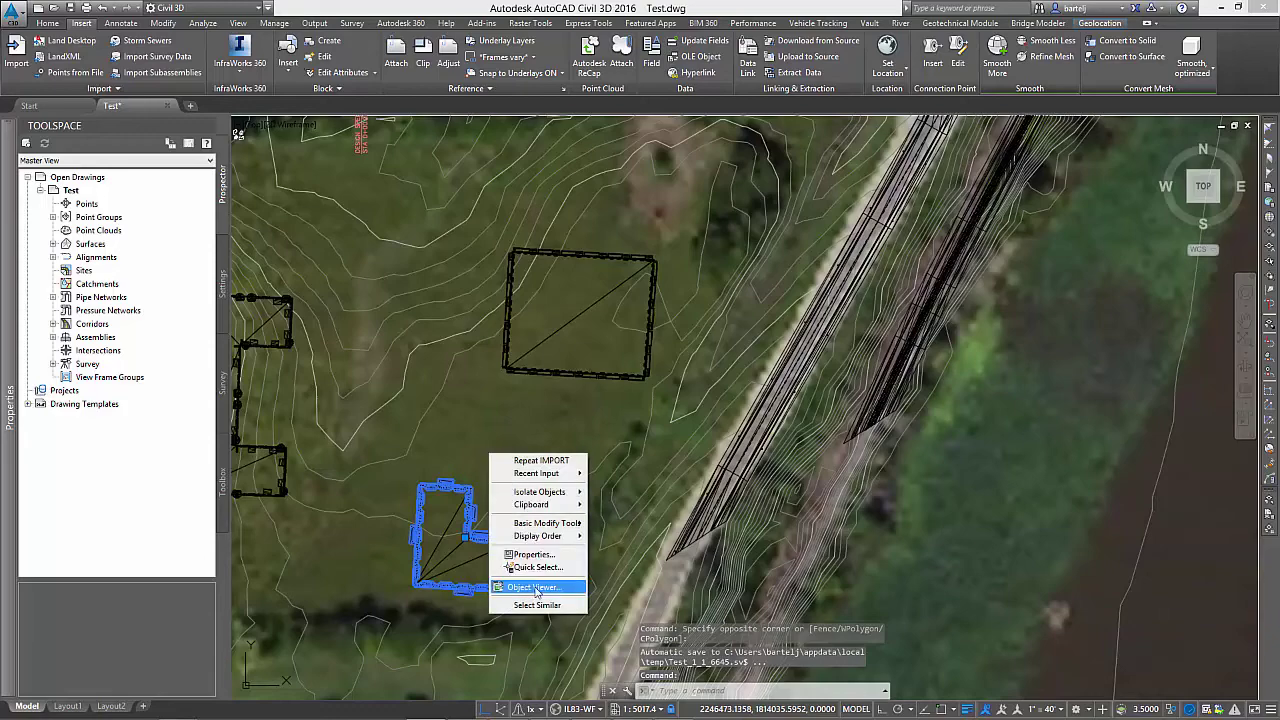
click(533, 587)
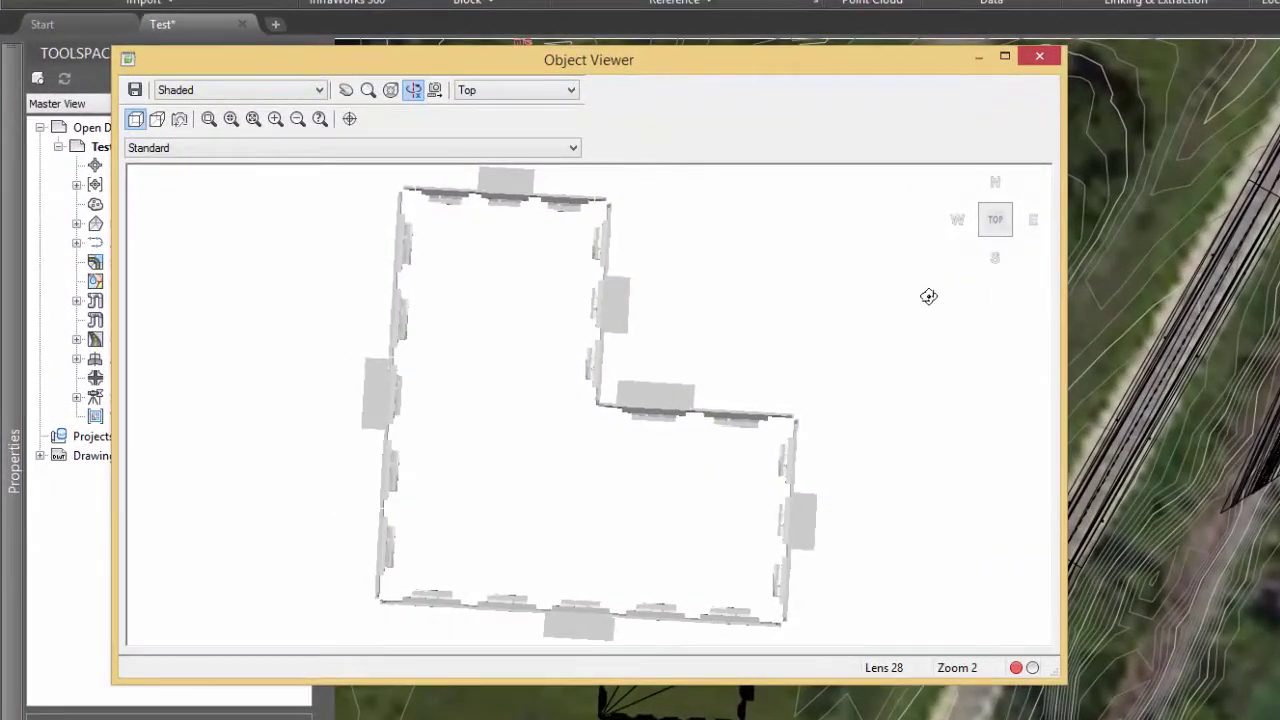
- Inspect the L-shaped building's facade in 3D with the Realistic visual style, then close the Object Viewer
click(1007, 237)
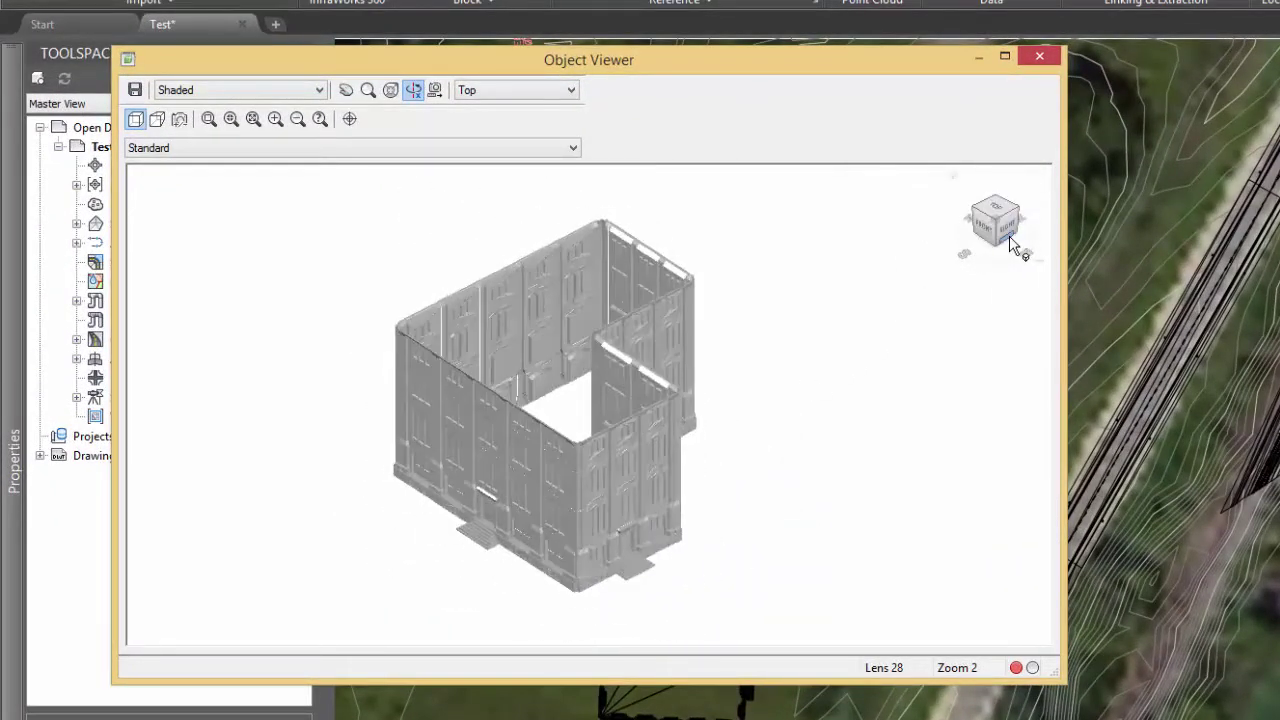
click(318, 91)
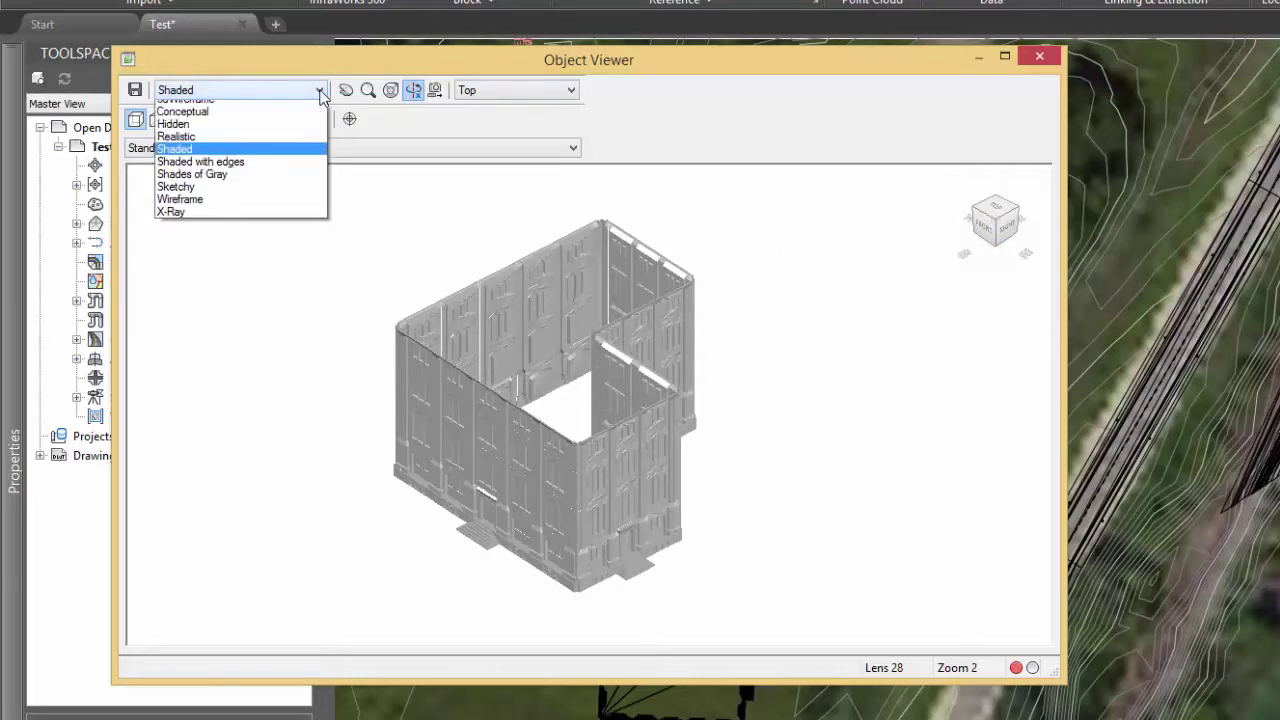
scroll(257, 123, up, 2)
click(224, 159)
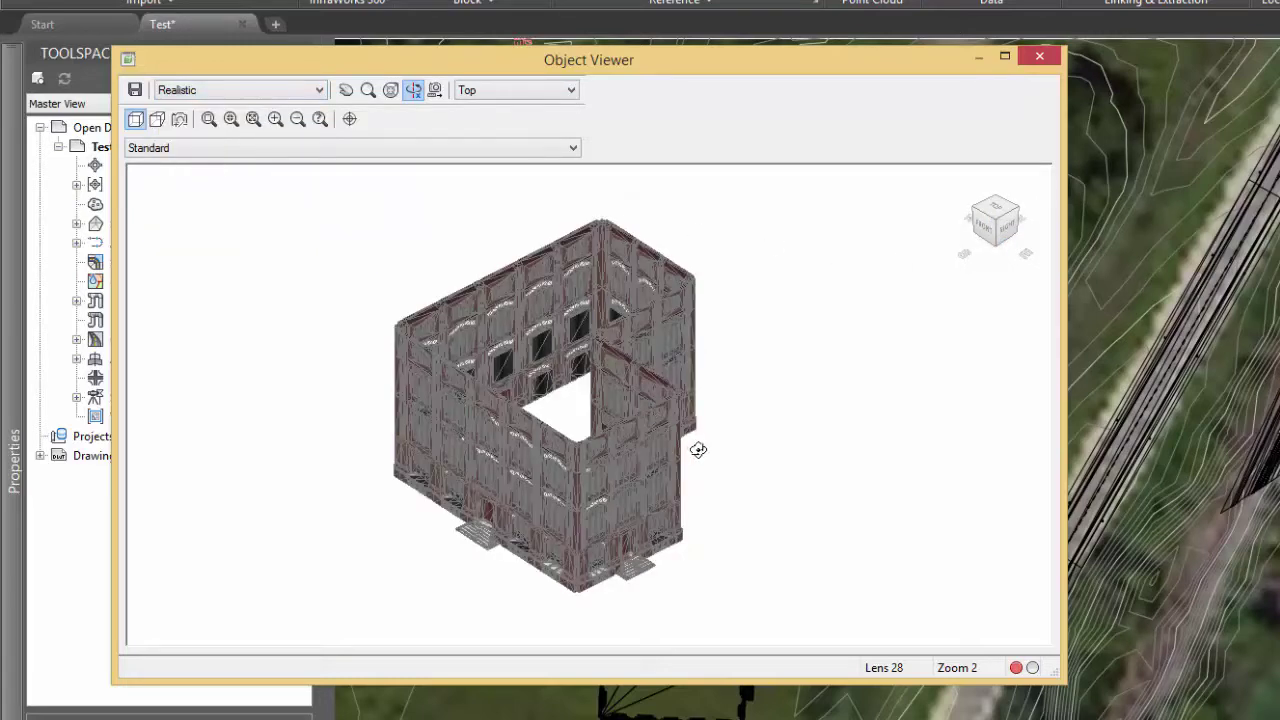
drag(743, 486, 600, 463)
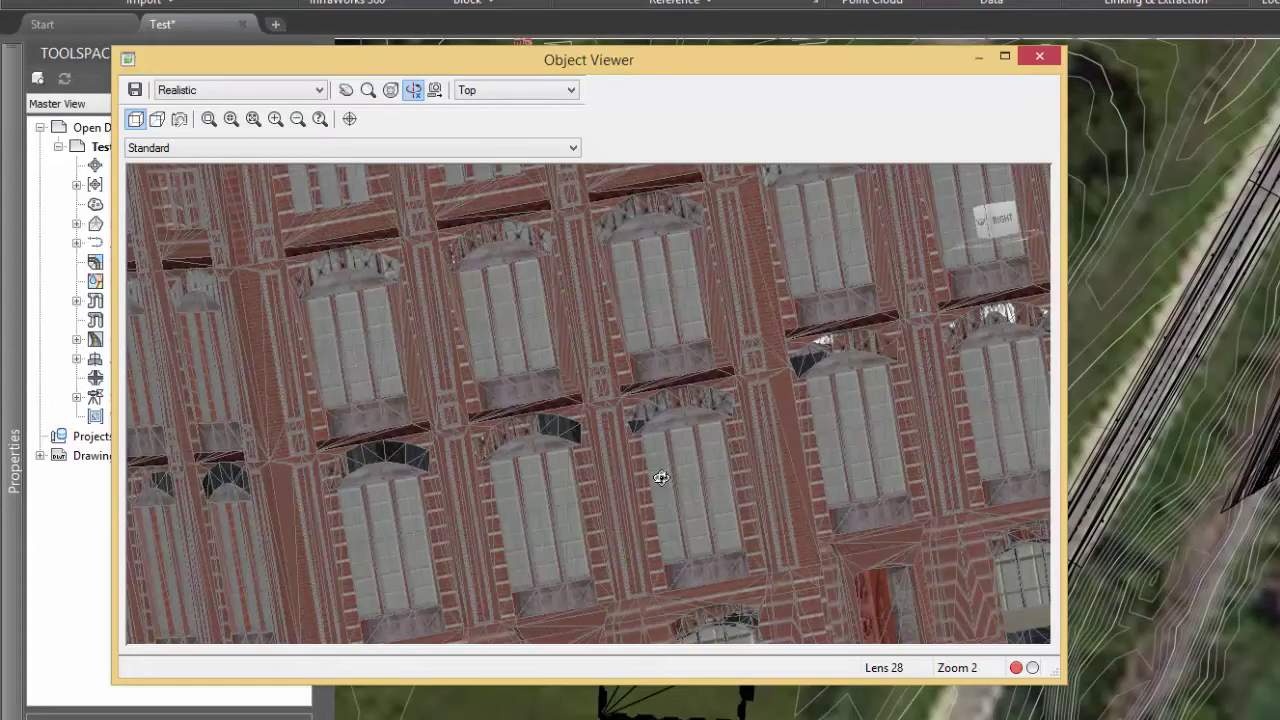
click(1041, 58)
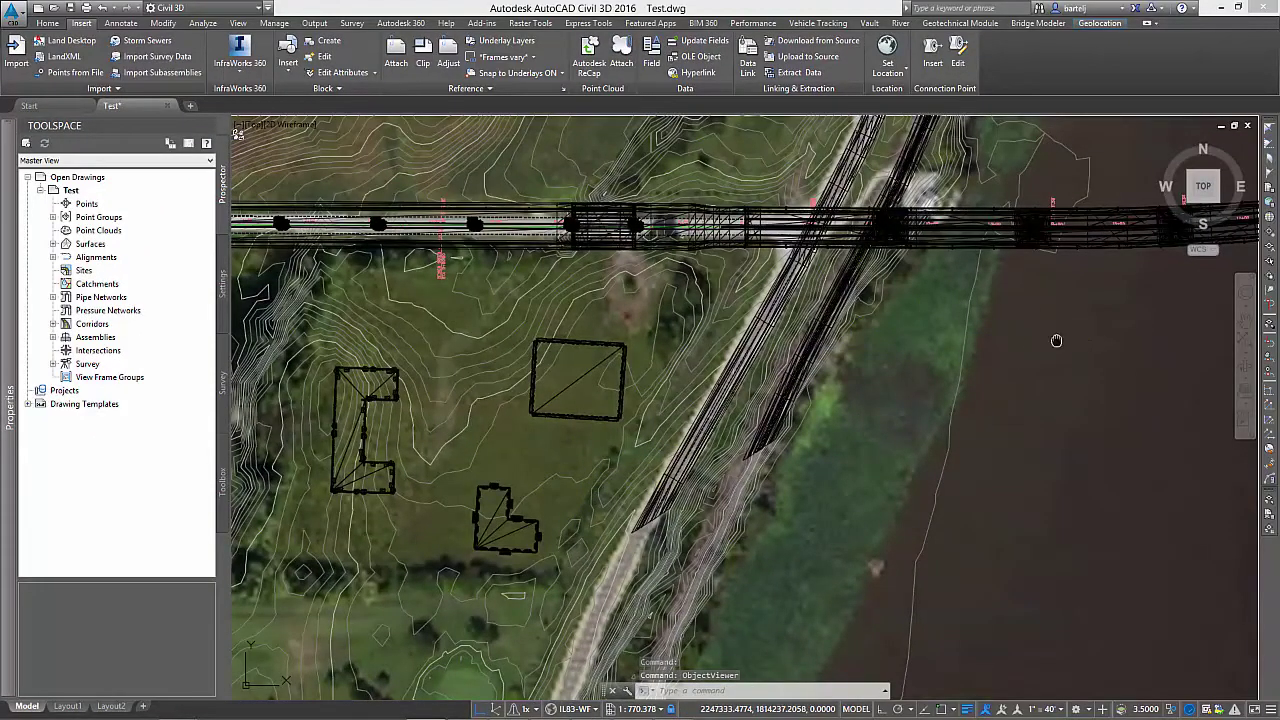
- Select the imported bridge meshes with a crossing window over the river span and open them in the Object Viewer
middle_drag(1056, 342, 591, 427)
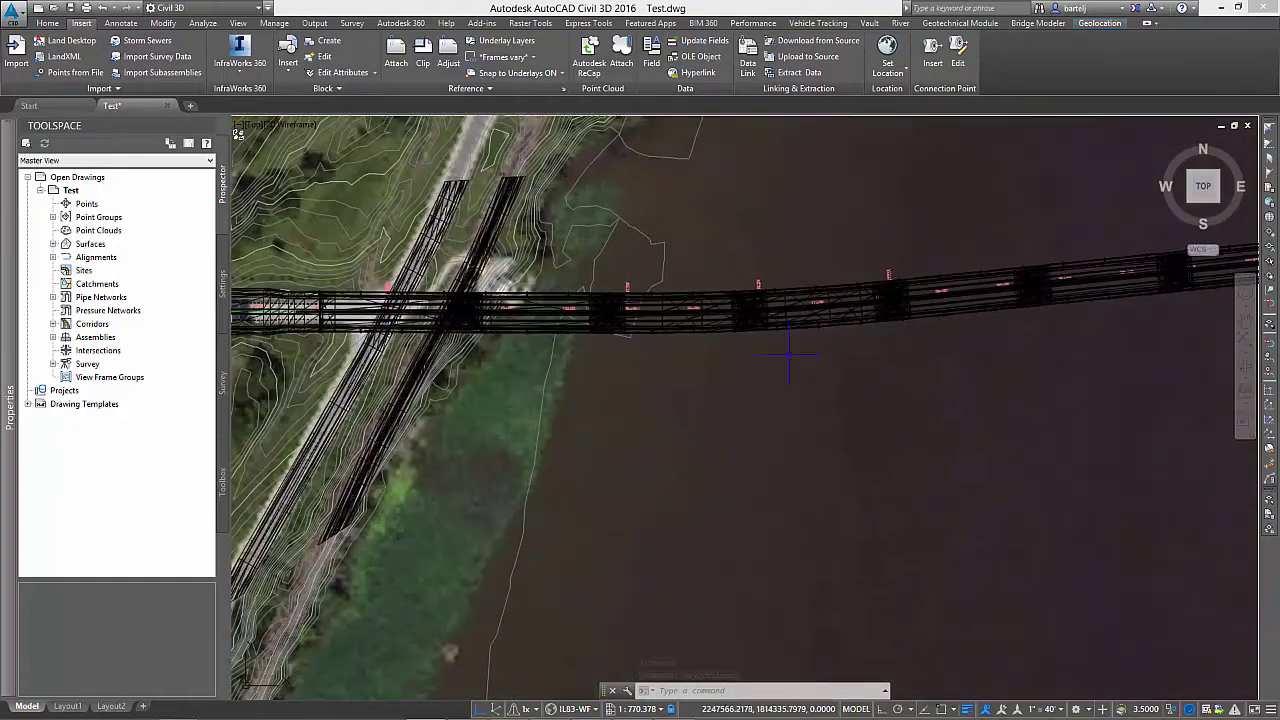
click(815, 318)
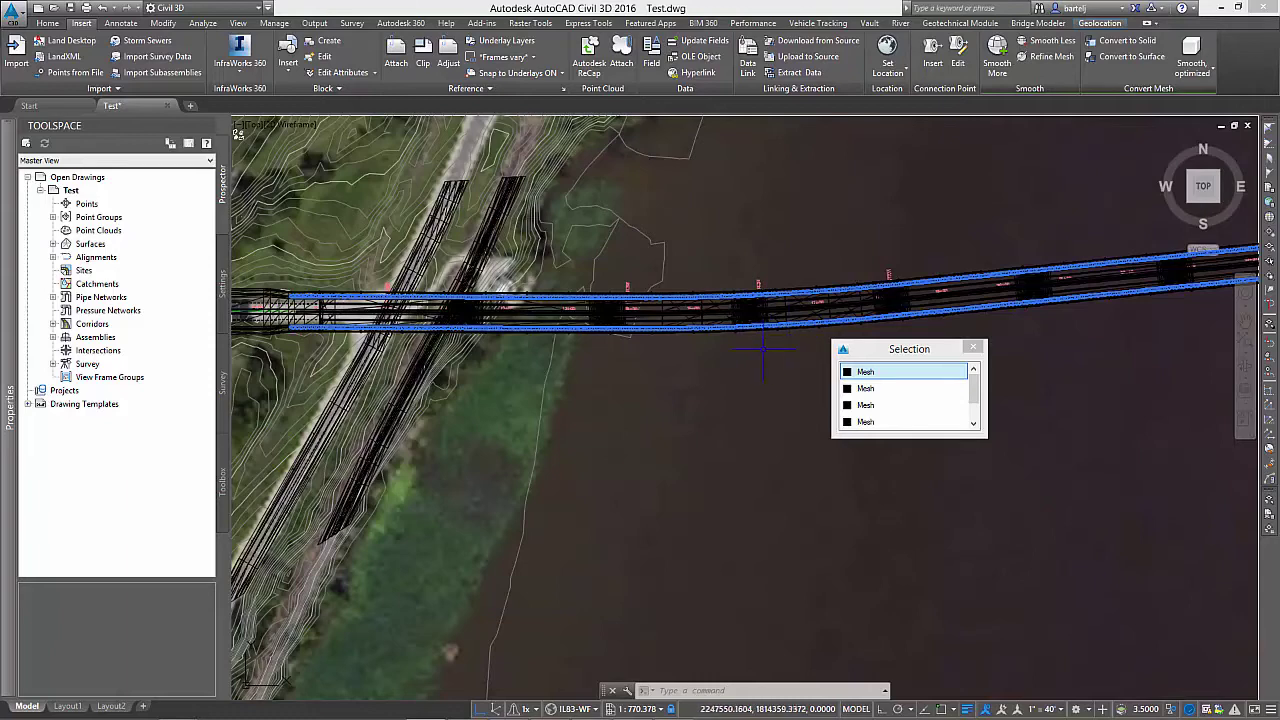
click(795, 337)
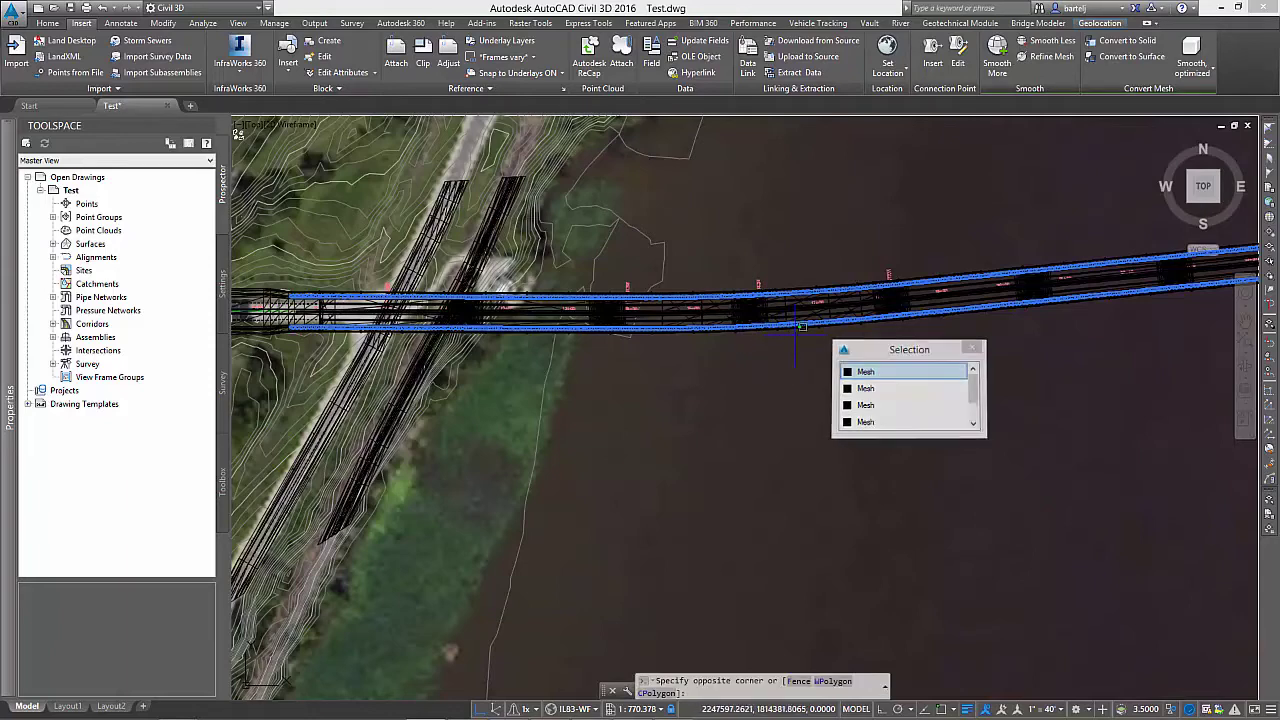
click(786, 274)
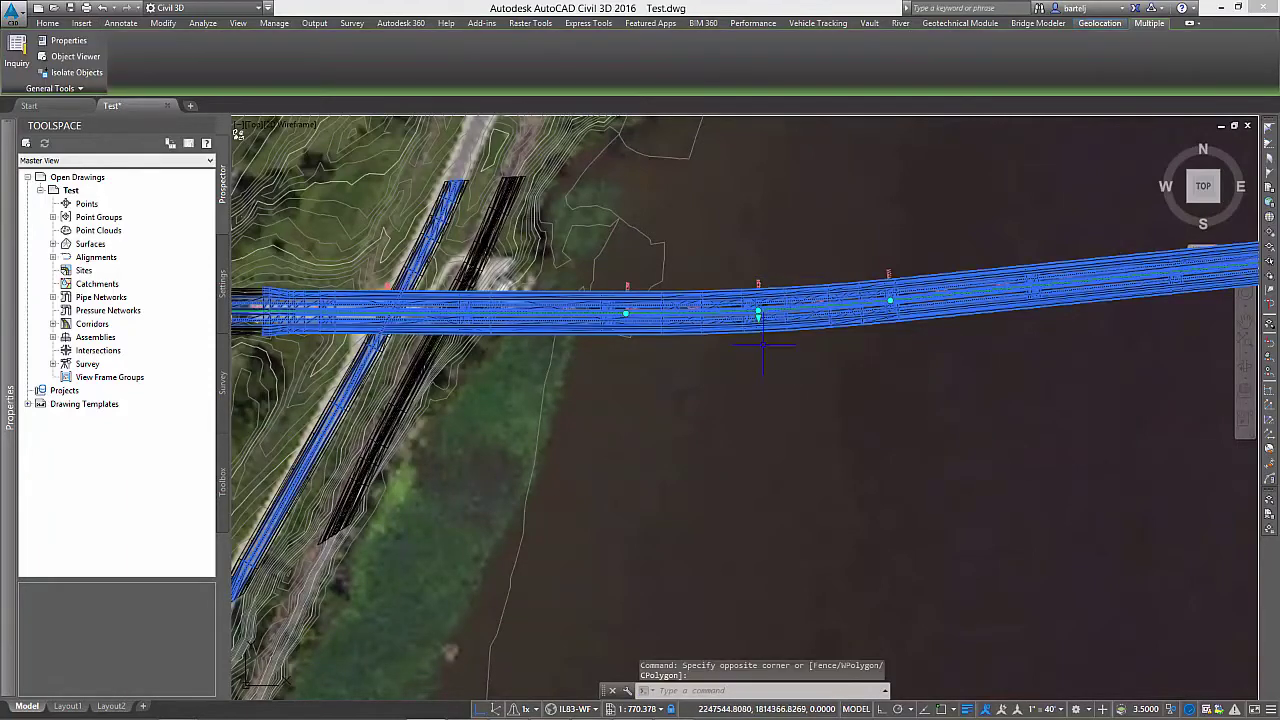
right_click(783, 347)
click(828, 482)
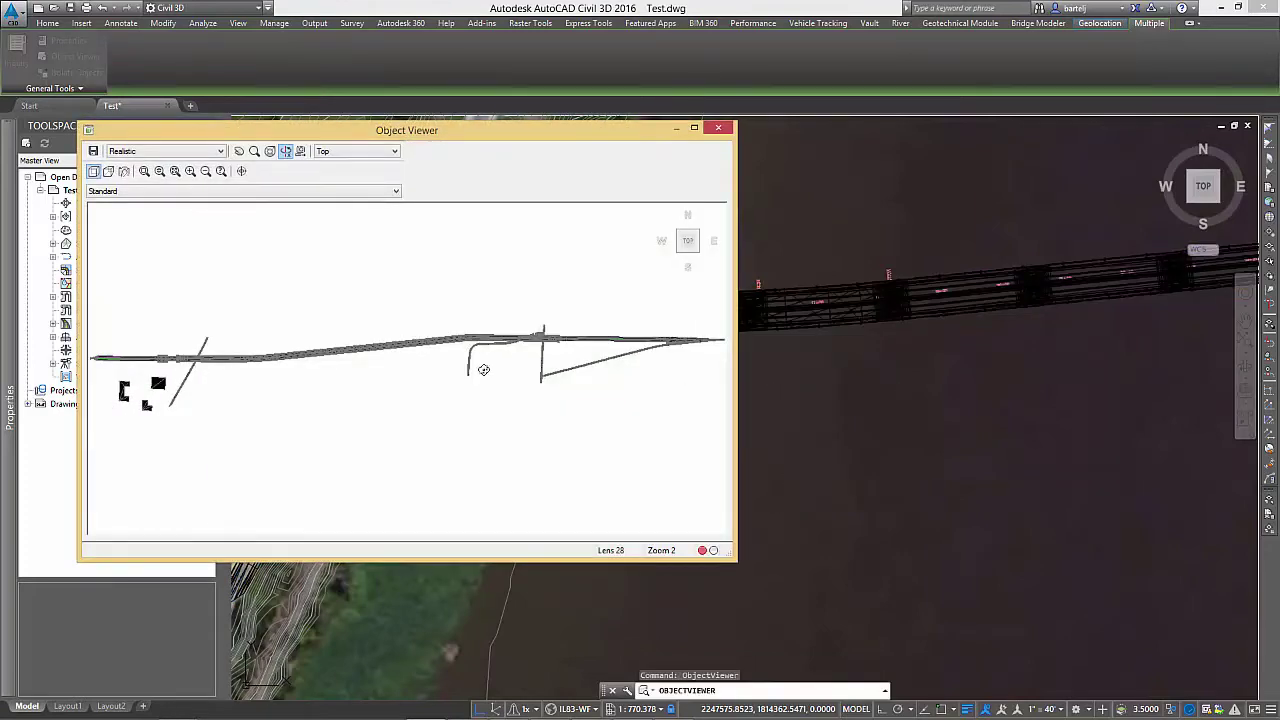
- Inspect the bridge deck and its piers in 3D in the Object Viewer, then close the viewer
scroll(361, 358, up, 5)
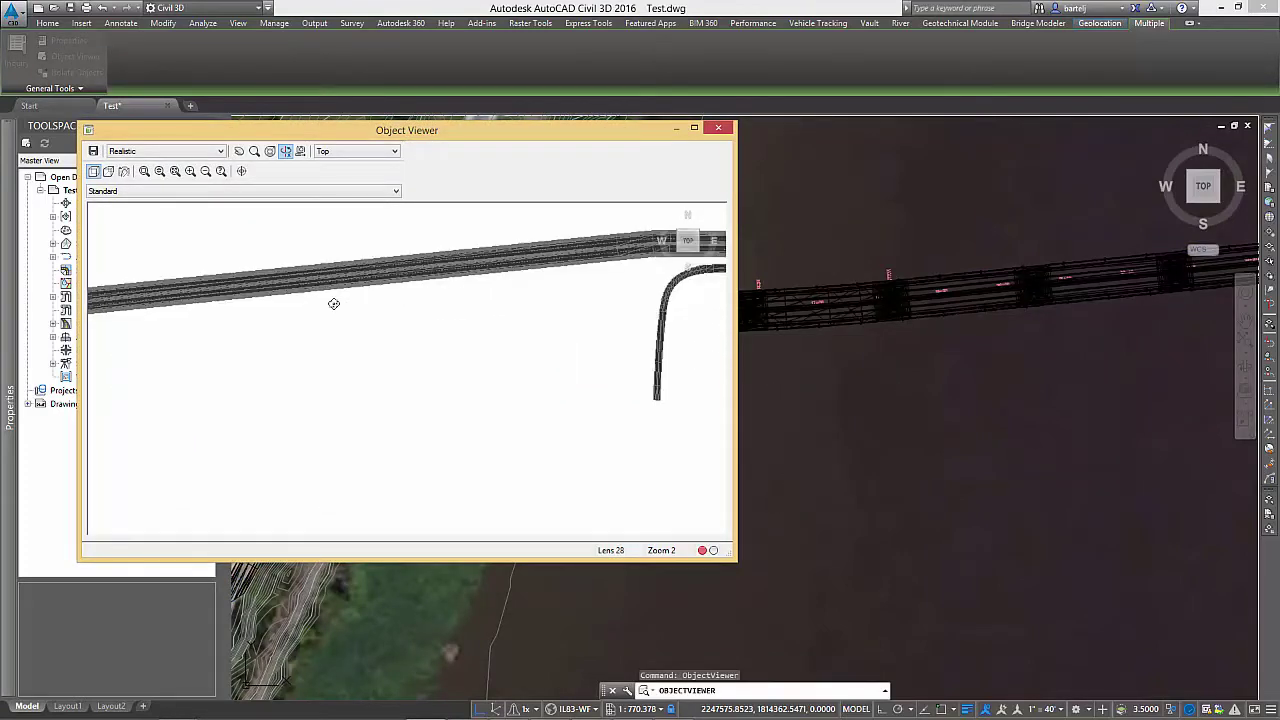
drag(300, 256, 294, 244)
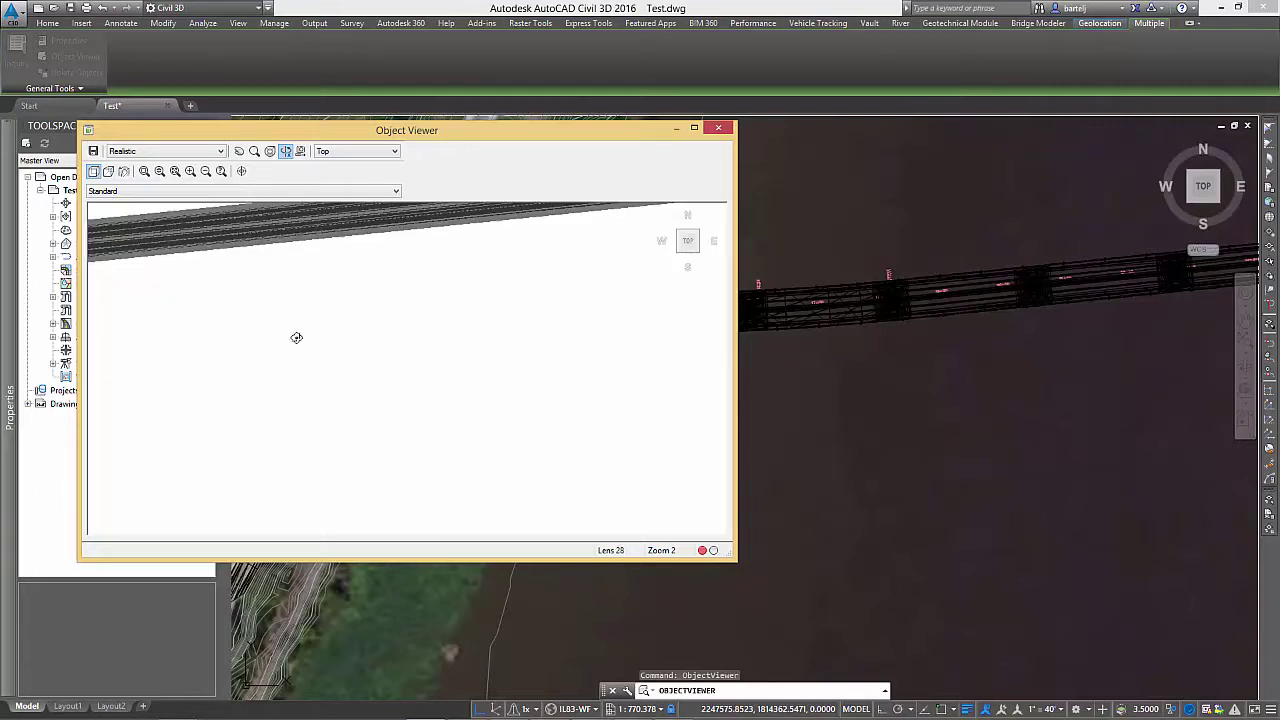
drag(296, 337, 445, 228)
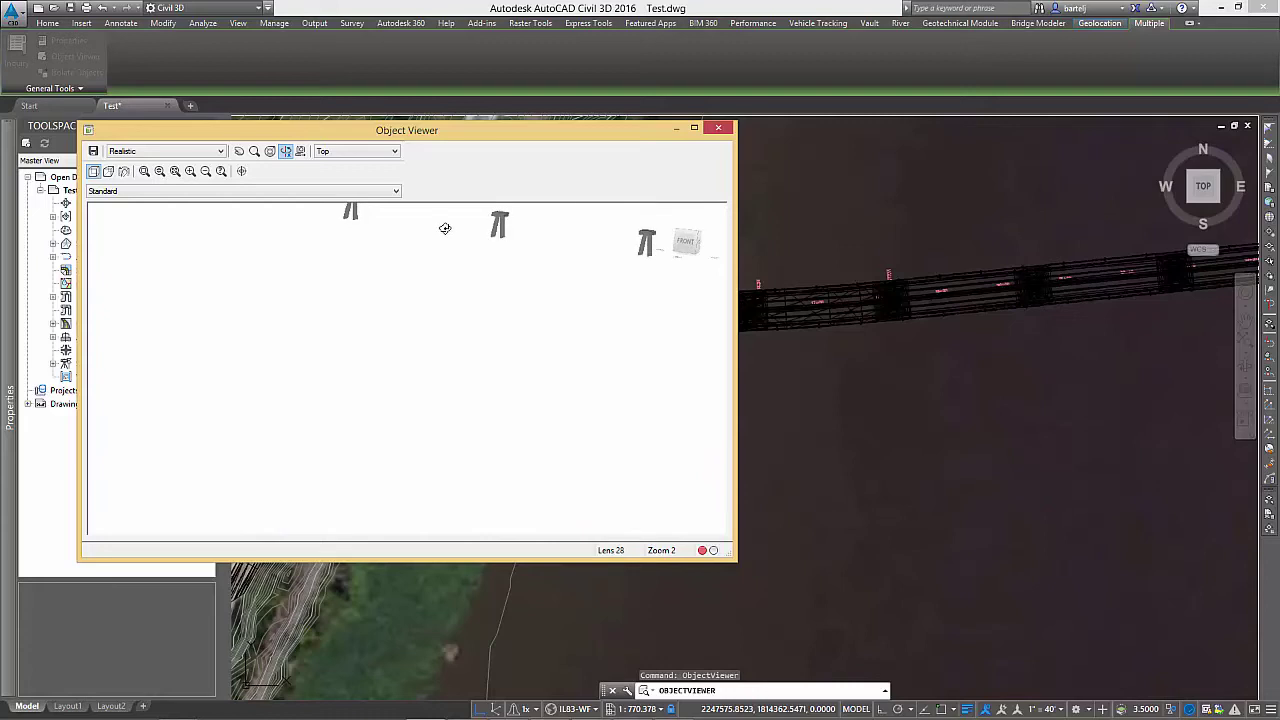
click(240, 151)
drag(340, 228, 348, 332)
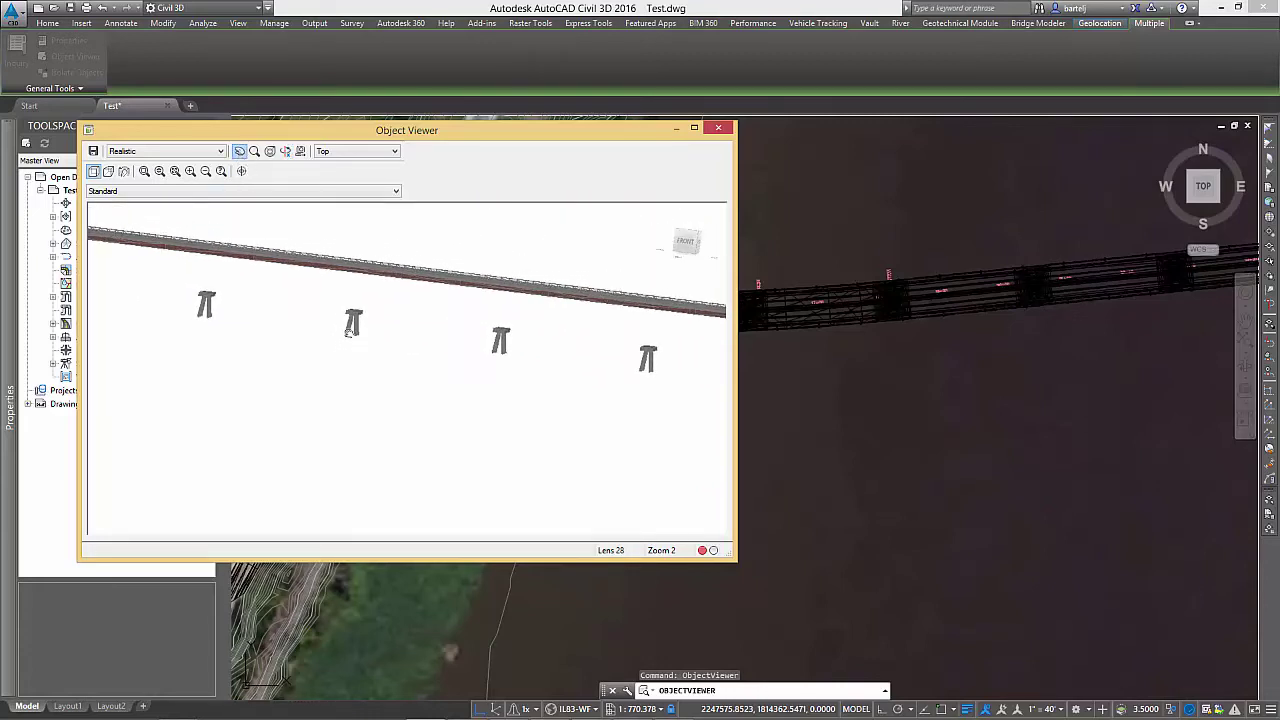
scroll(366, 263, up, 5)
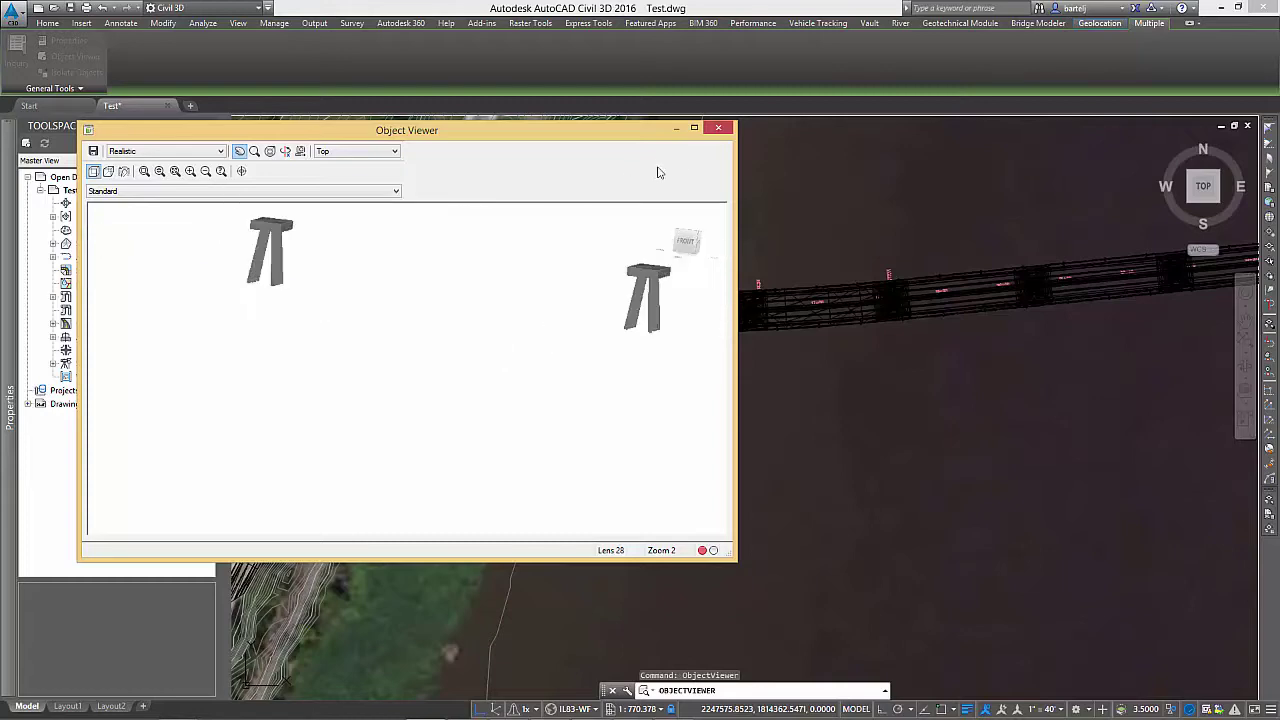
click(720, 130)
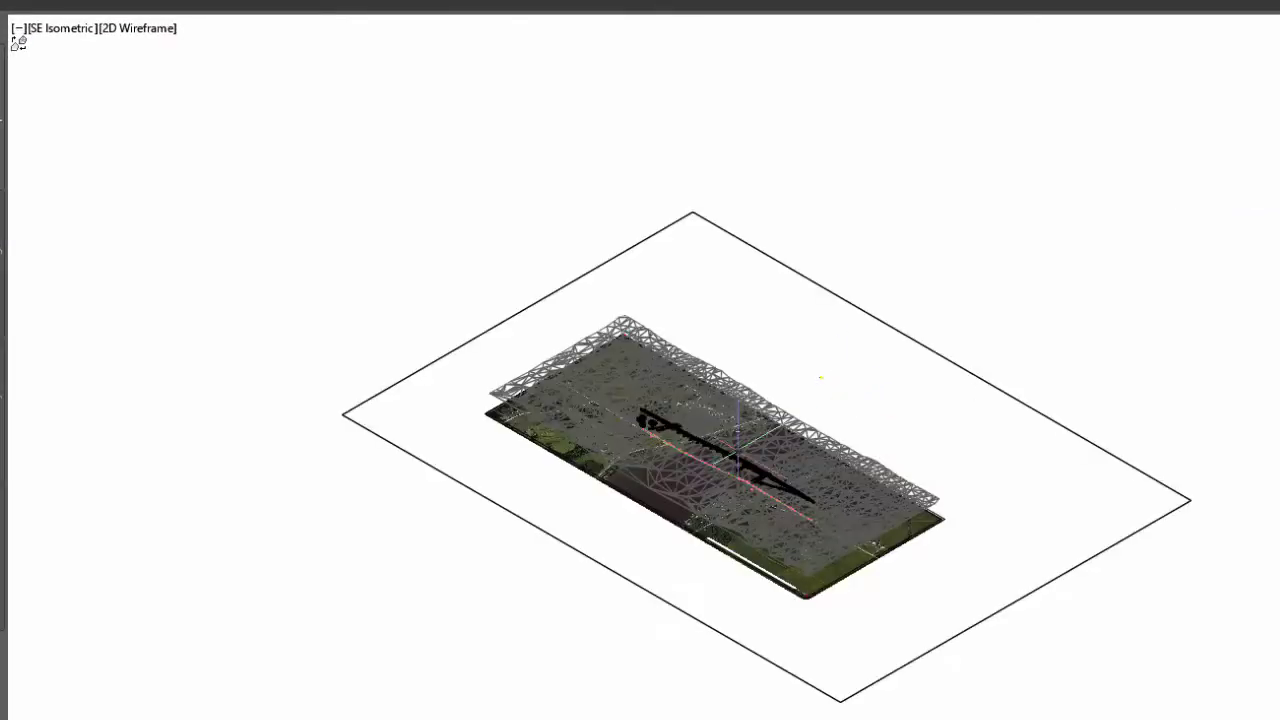
- Set the visual style to Realistic for a close SE Isometric view of a bridge pier and deck
scroll(713, 444, up, 2)
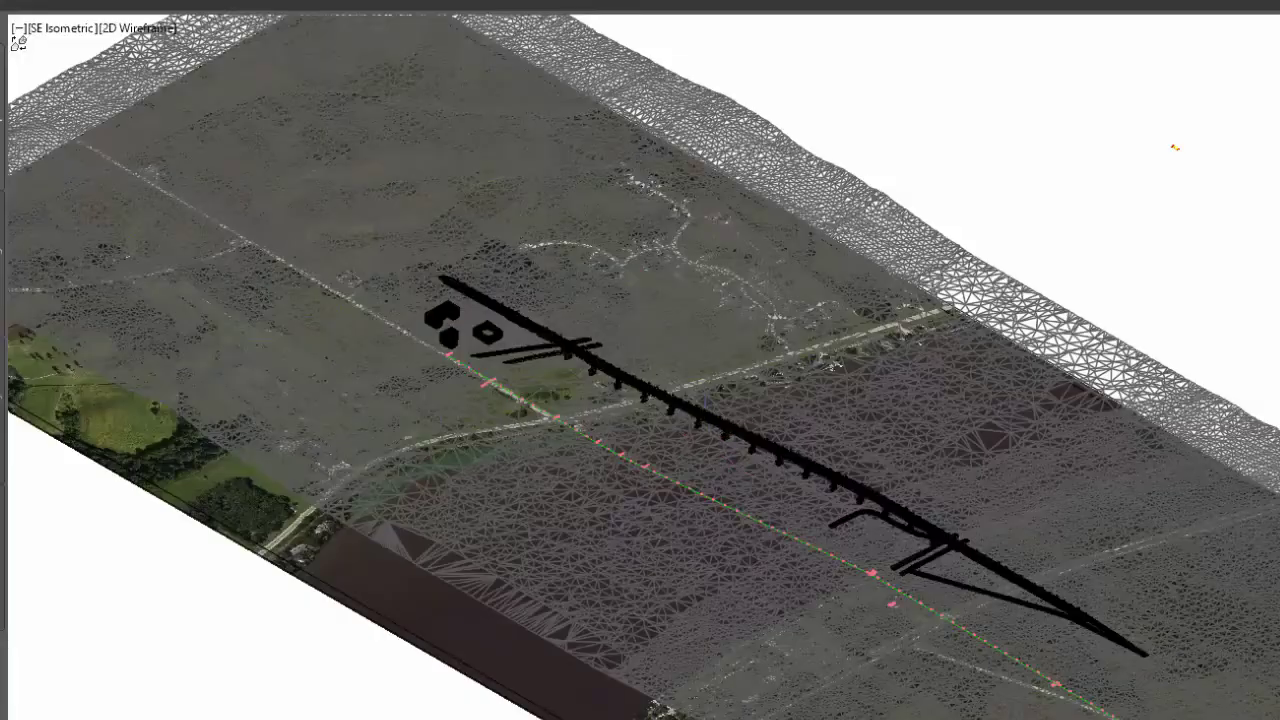
scroll(705, 445, up, 6)
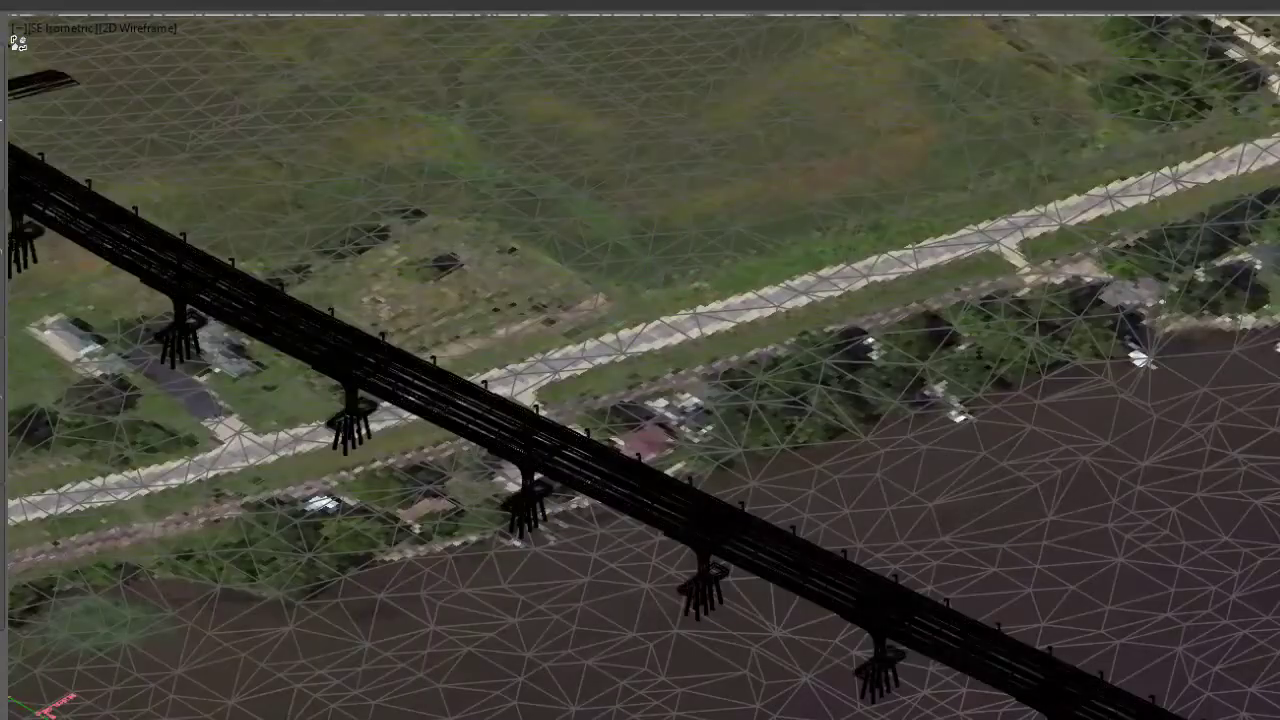
scroll(550, 470, up, 8)
scroll(548, 490, up, 3)
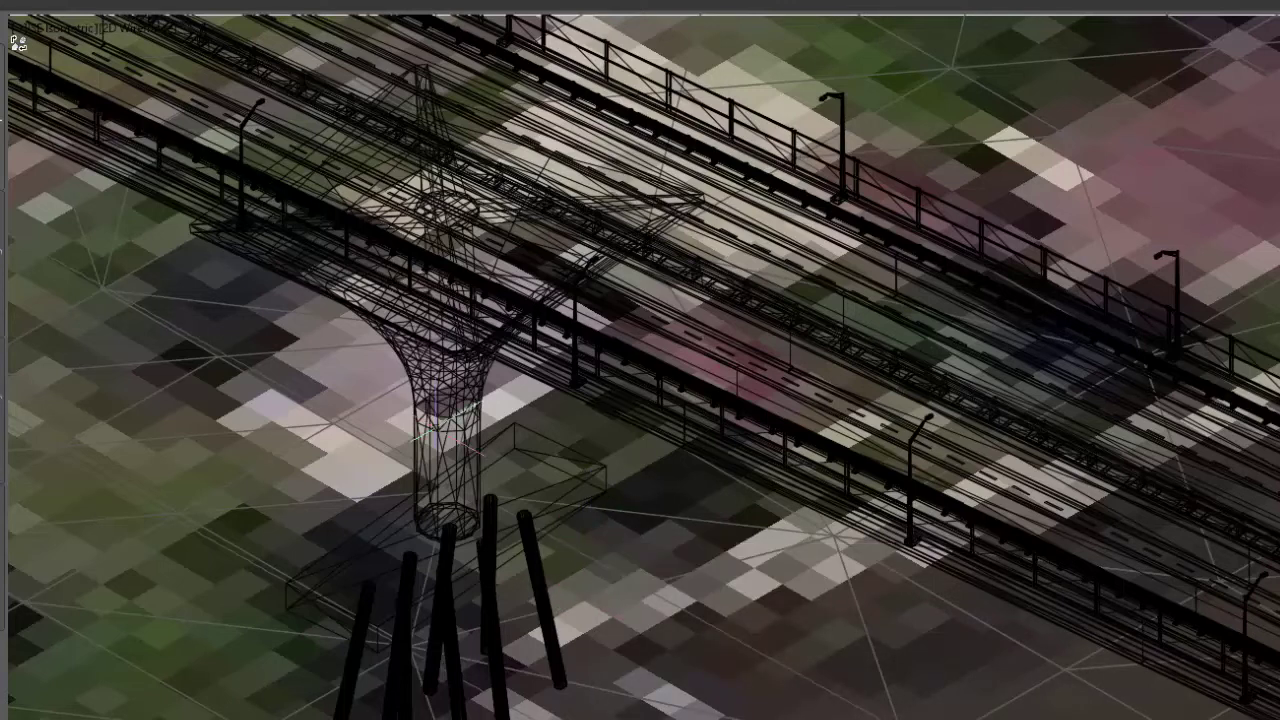
click(123, 30)
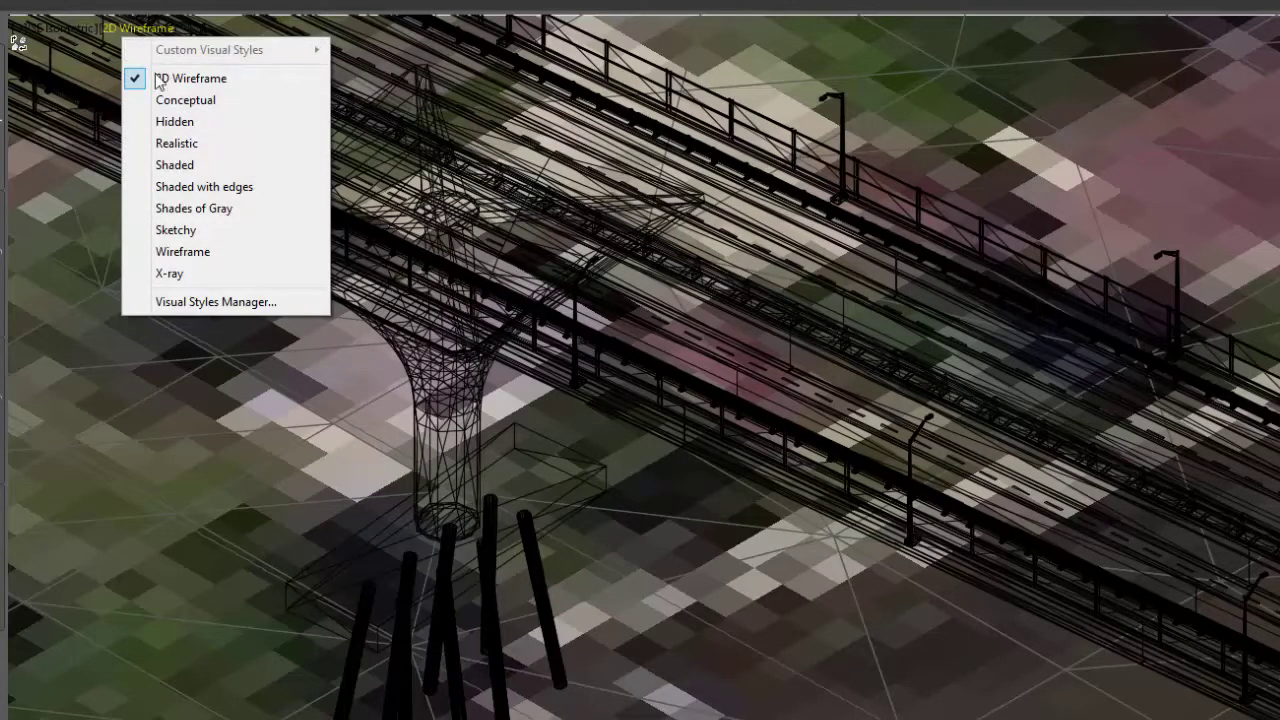
click(177, 143)
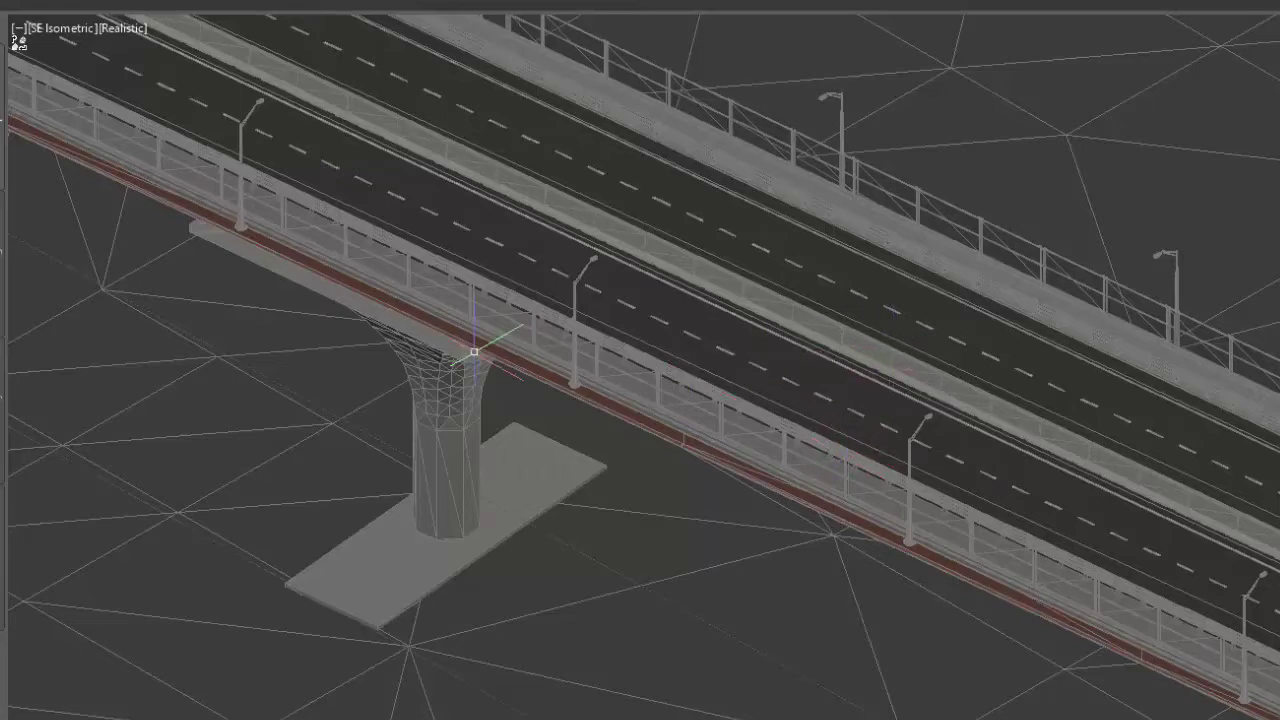
- Examine the imported bridge, its piers, the crossing roads and the three buildings against the terrain surface in the Realistic view
middle_drag(240, 437, 546, 480)
scroll(546, 480, down, 1)
scroll(546, 480, down, 4)
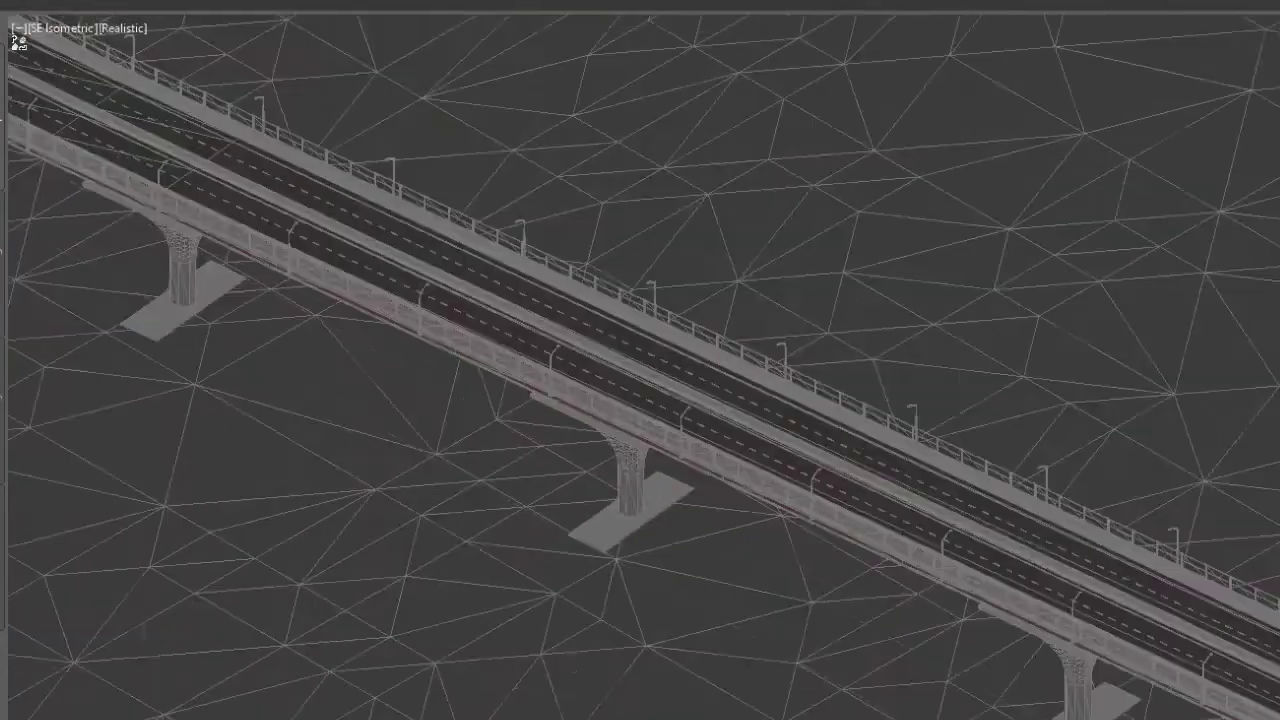
scroll(548, 479, down, 2)
middle_drag(230, 378, 1262, 620)
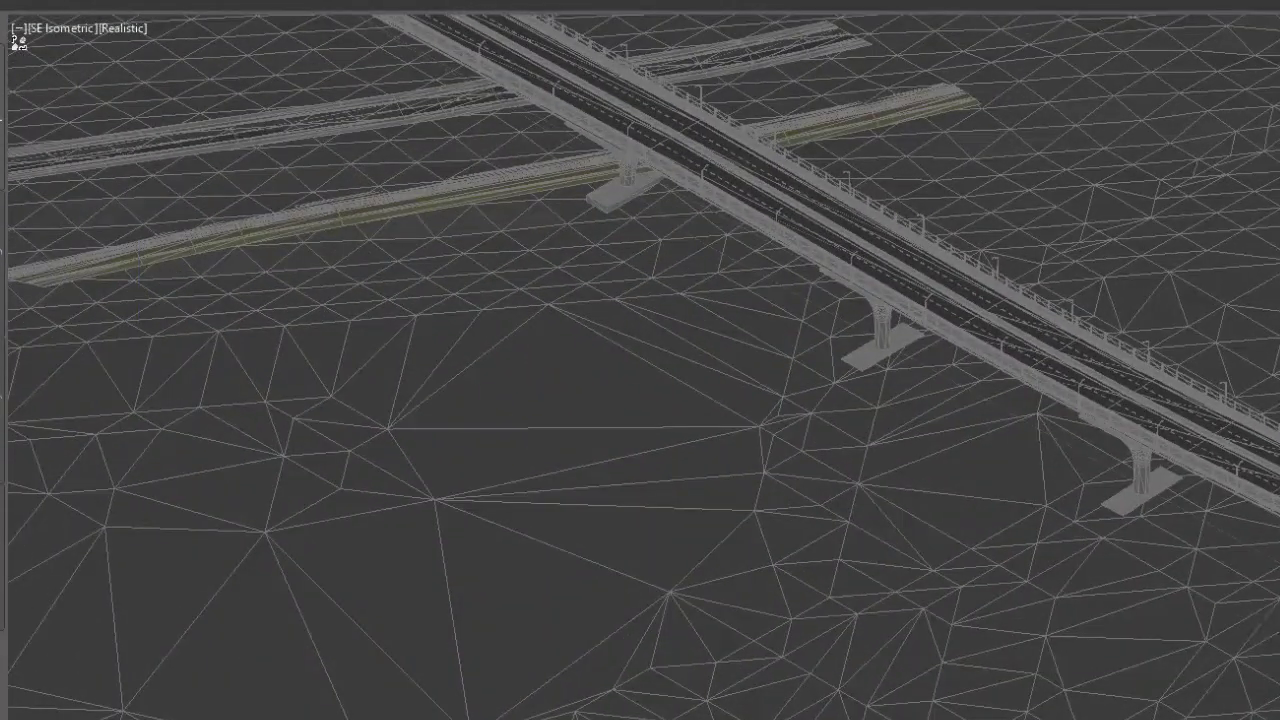
middle_drag(189, 337, 1091, 646)
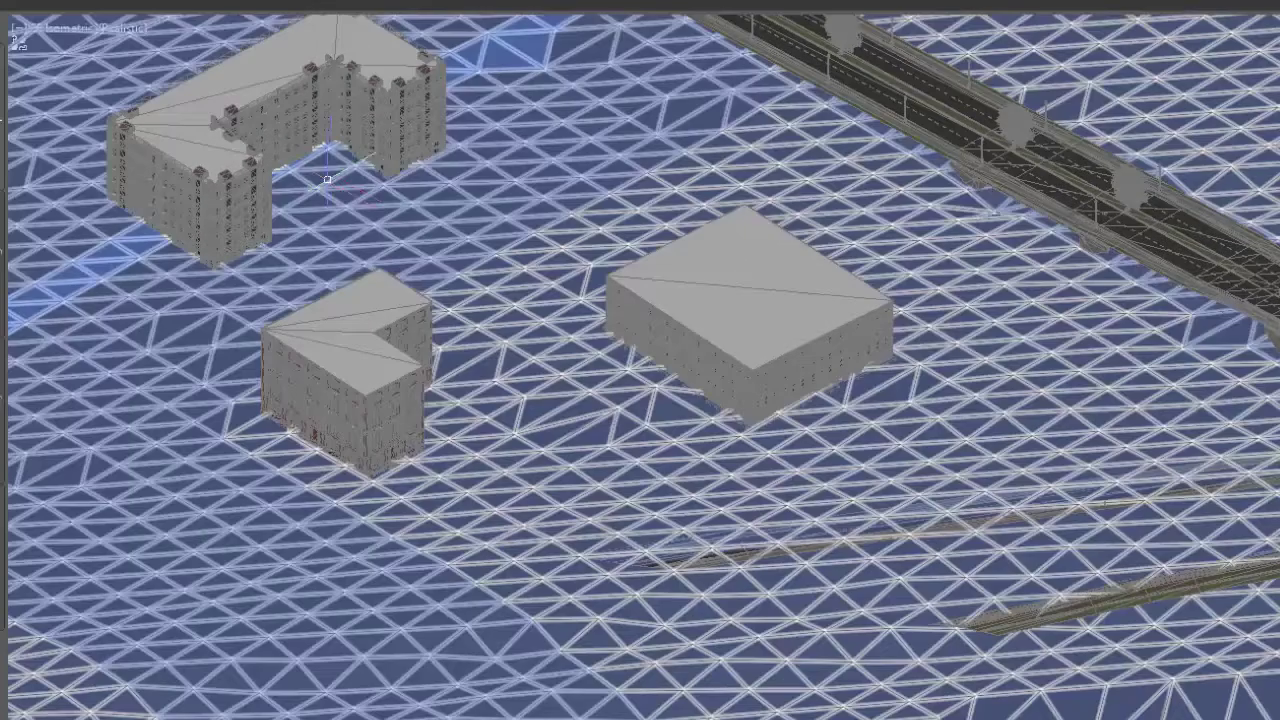
scroll(366, 205, up, 3)
scroll(366, 206, up, 3)
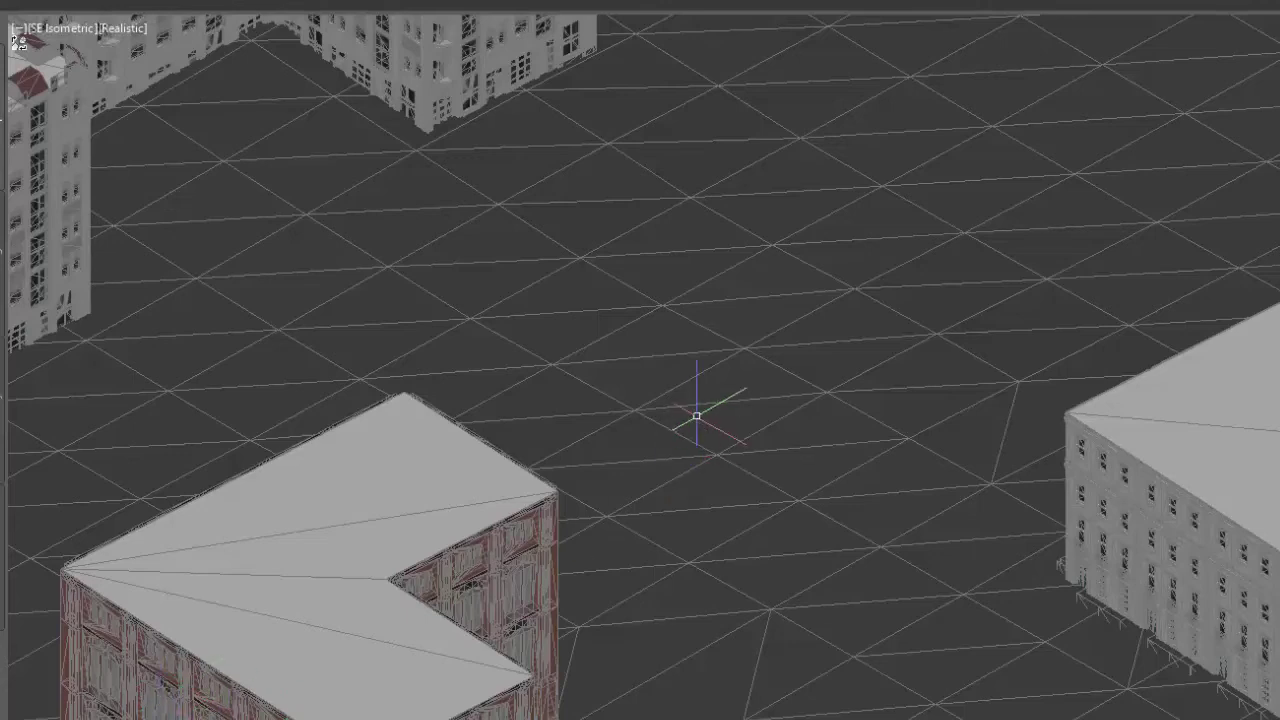
scroll(710, 340, down, 2)
scroll(690, 340, down, 5)
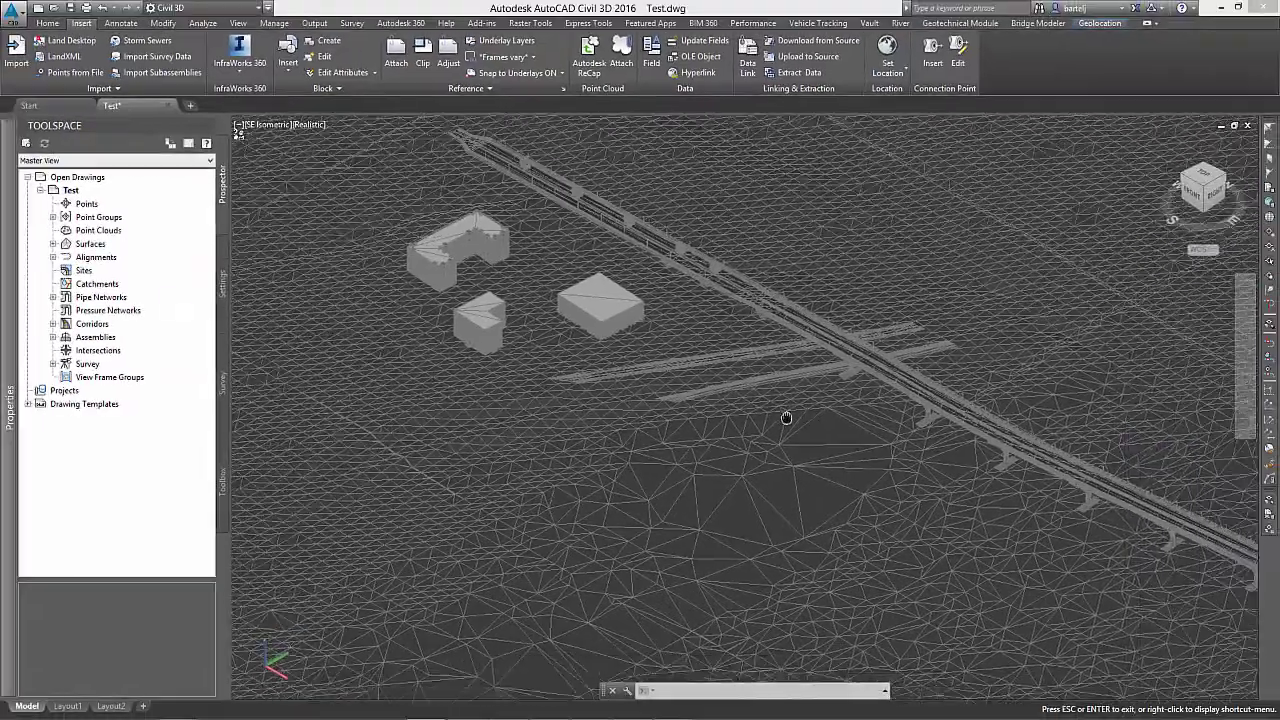
- Render a close view of the bridge deck, railings, light poles and one pier, then close the render window
middle_drag(786, 420, 534, 365)
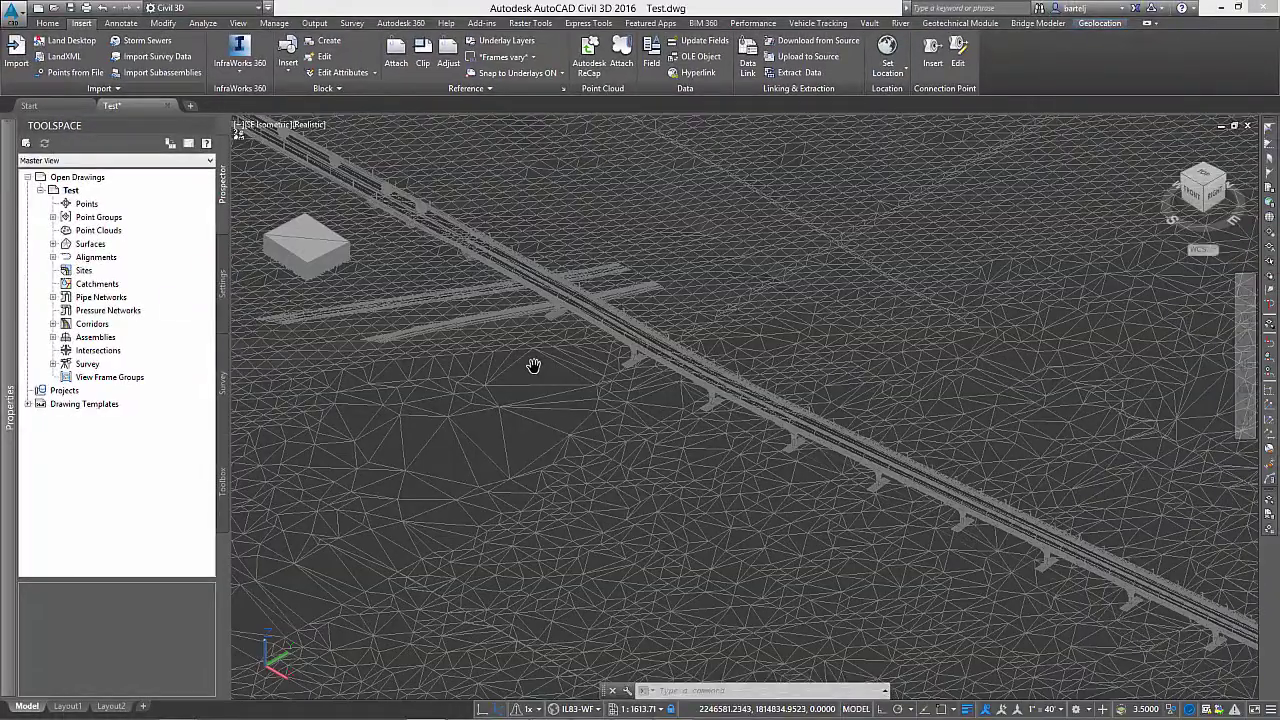
scroll(876, 482, up, 2)
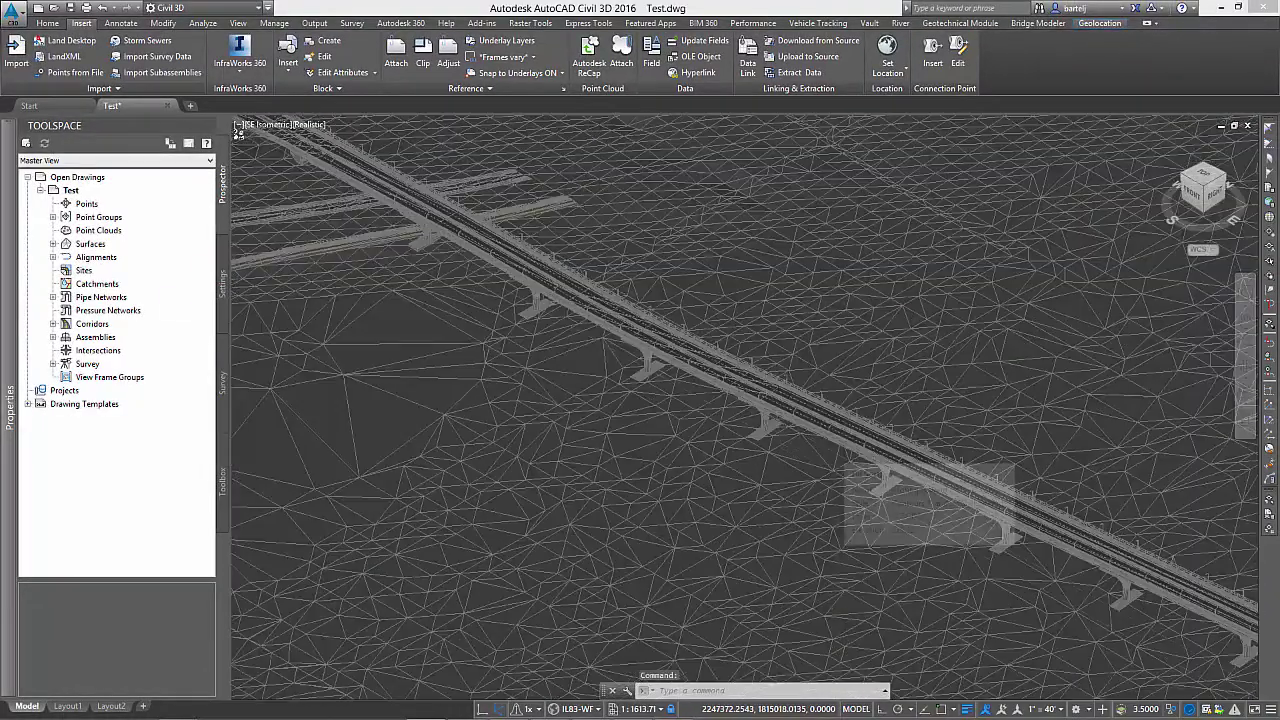
scroll(845, 460, up, 2)
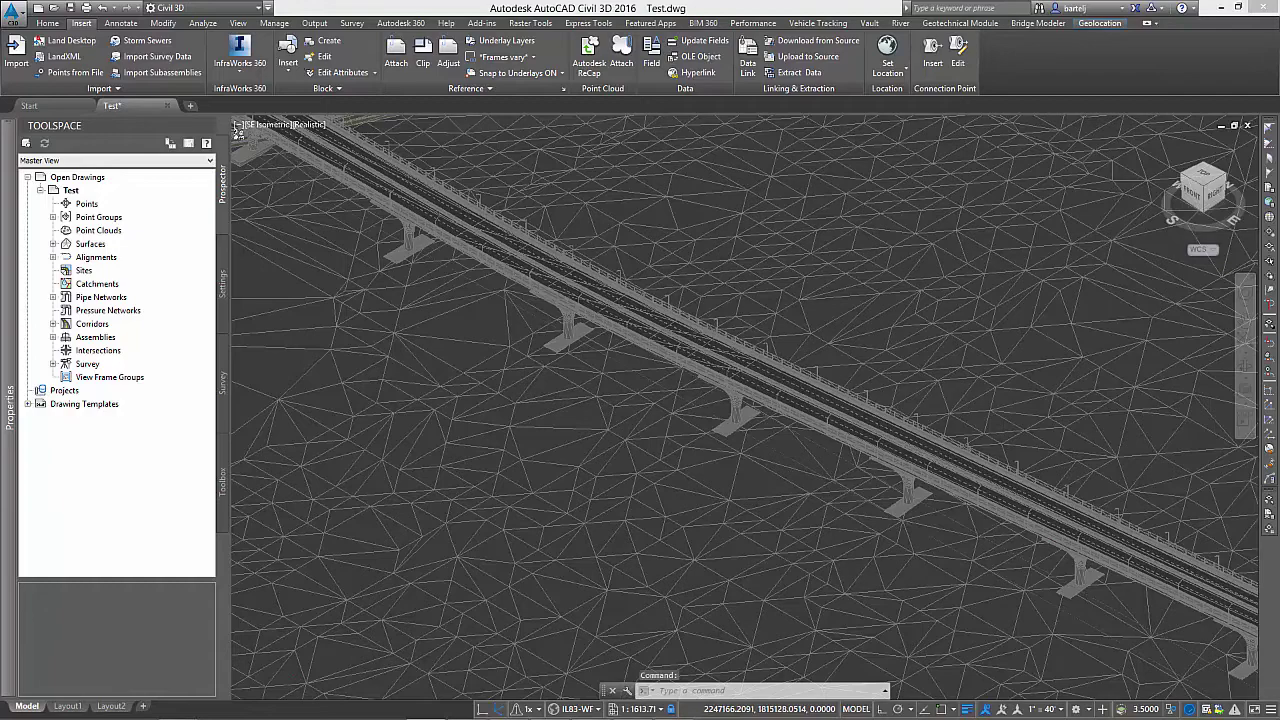
scroll(800, 400, up, 3)
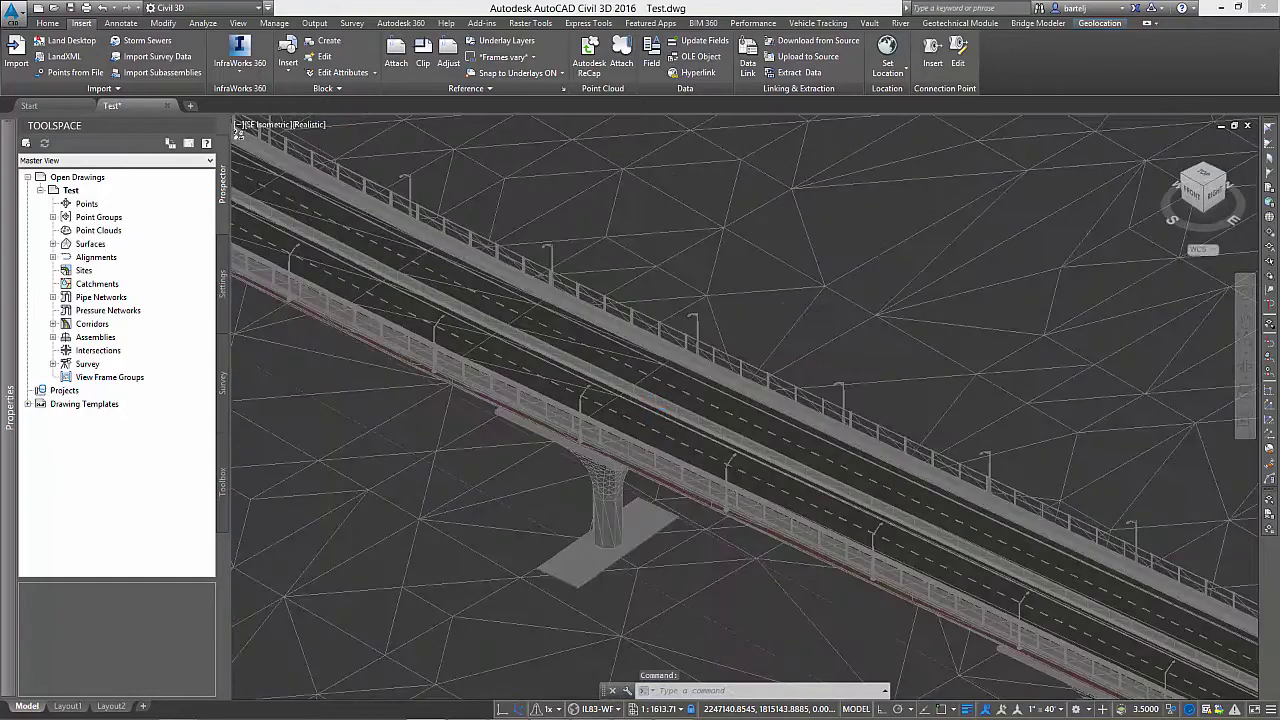
scroll(790, 350, up, 2)
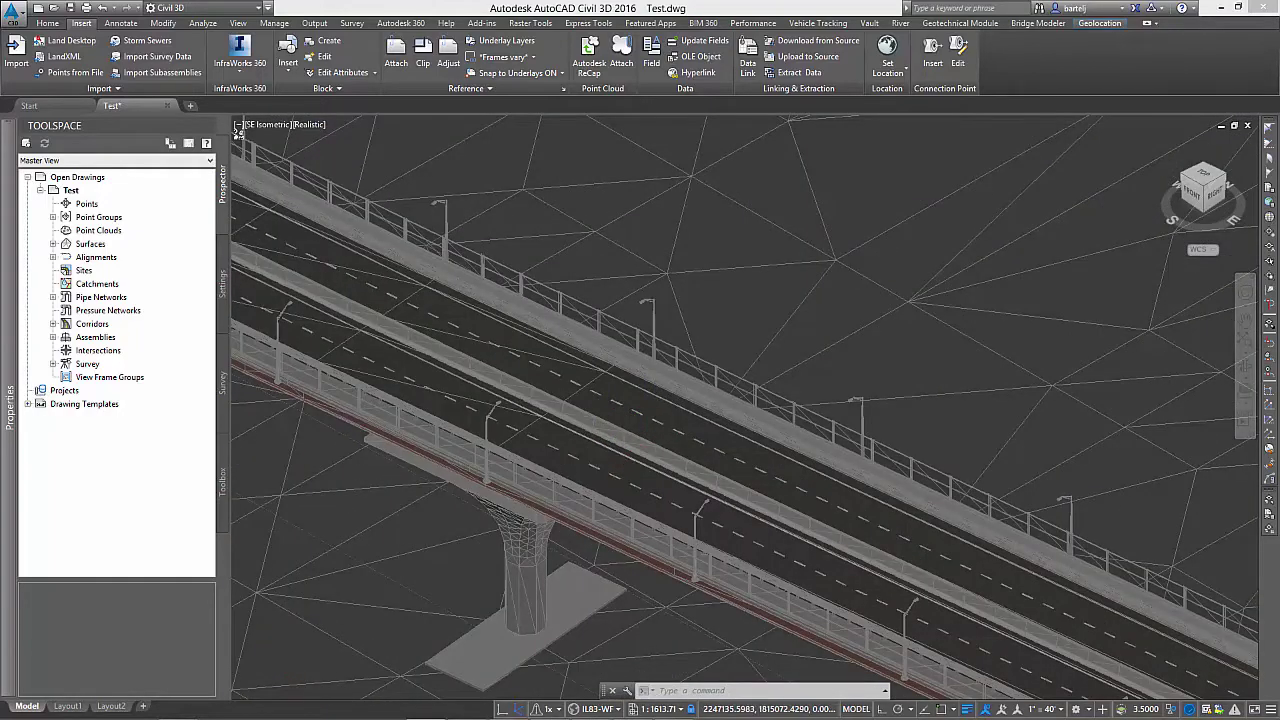
scroll(600, 450, up, 2)
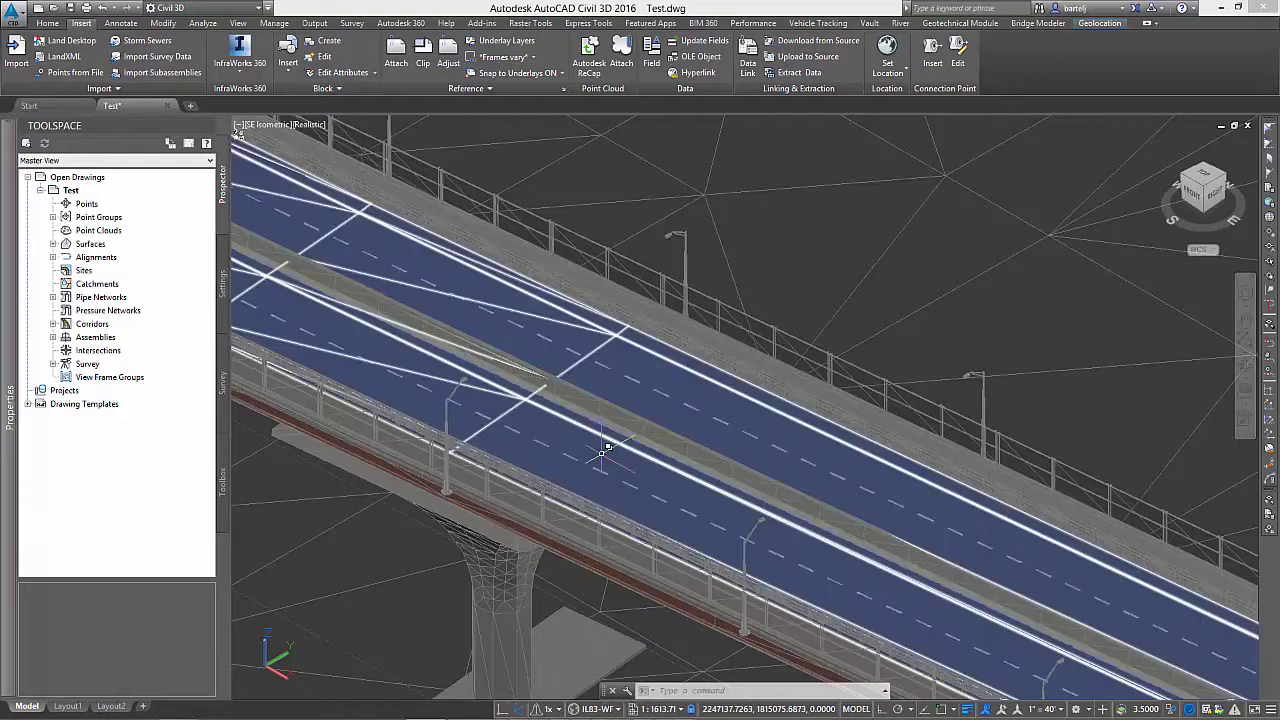
text(render)
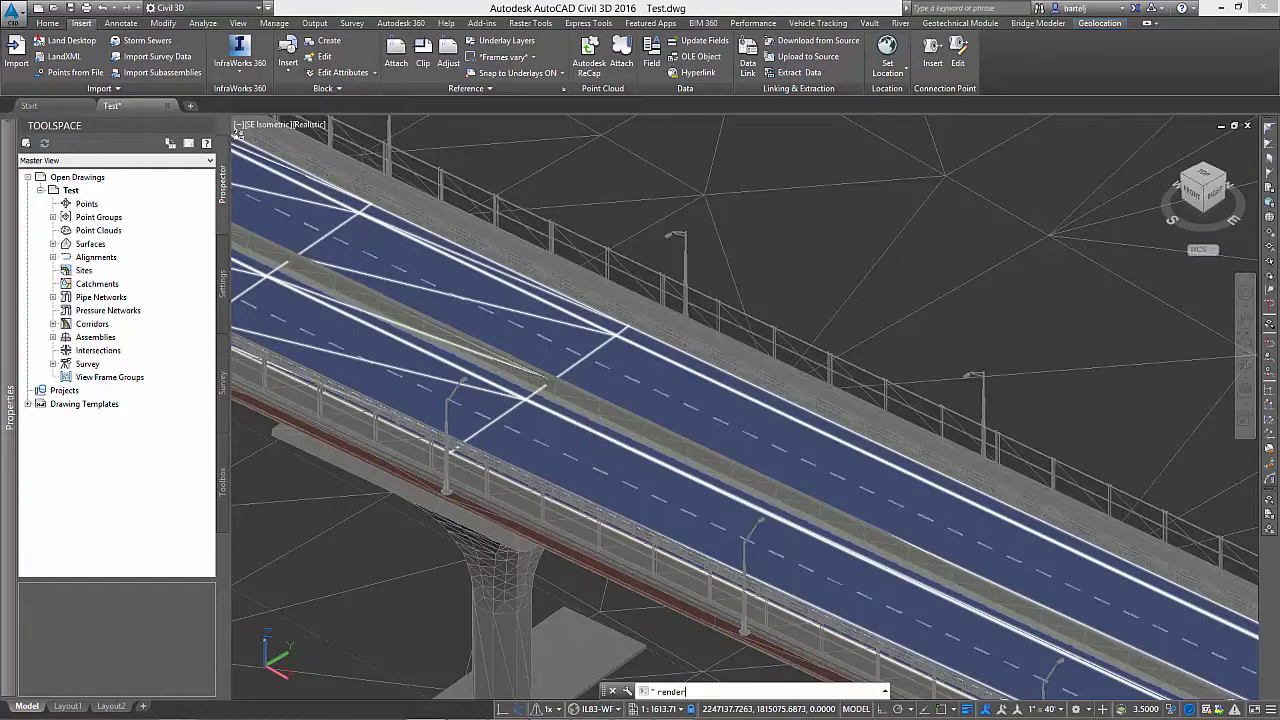
key(Return)
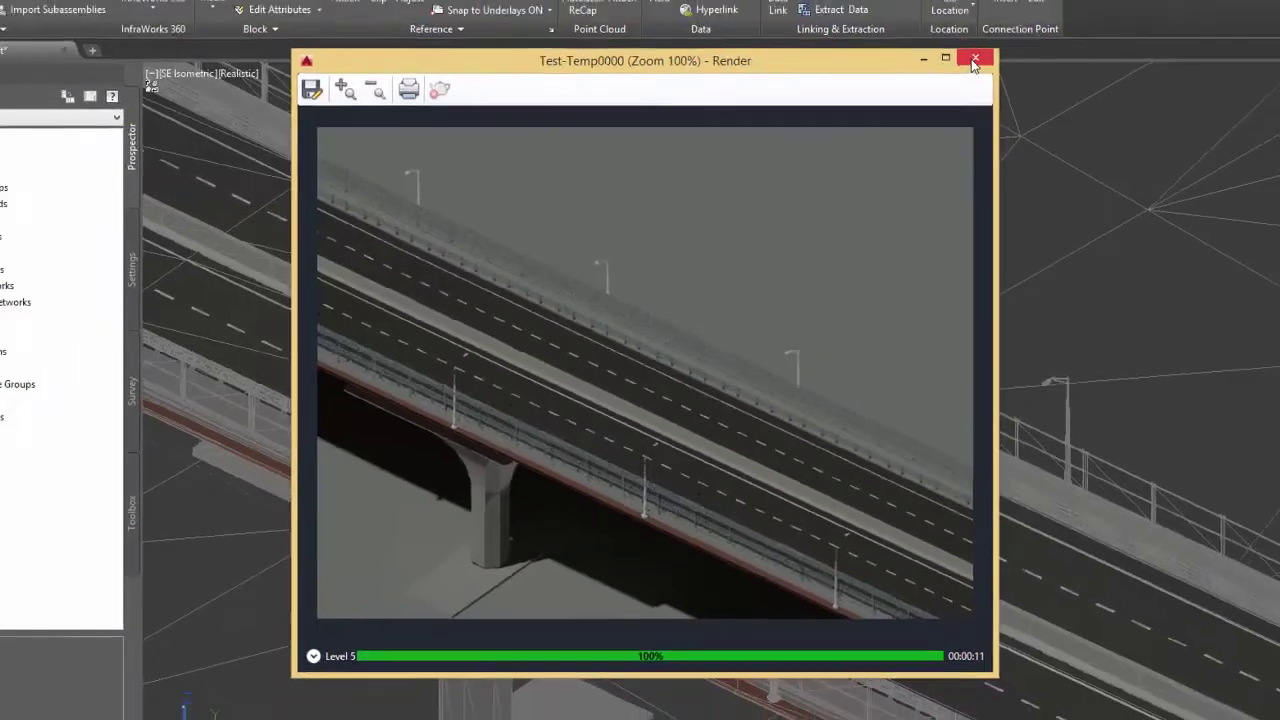
click(1004, 35)
- Return to the plan view of the current UCS, centred on the site, and set the visual style to 2D Wireframe
scroll(795, 373, down, 10)
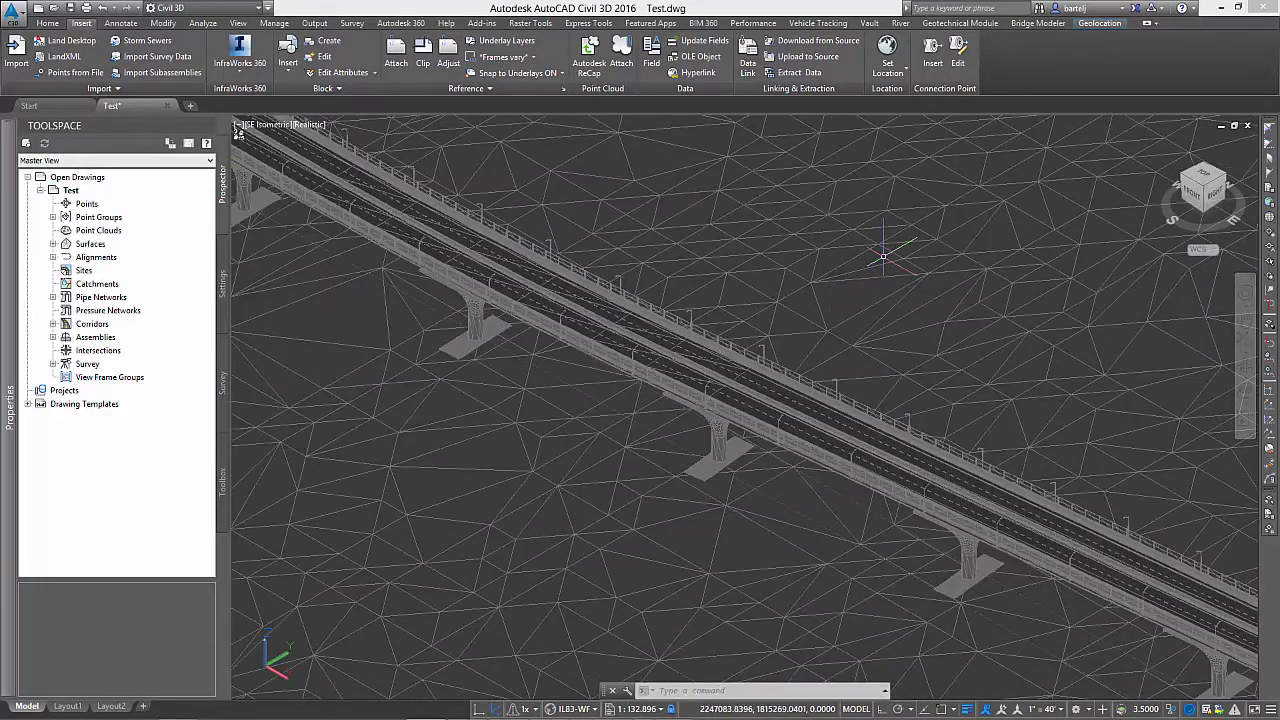
text(plan)
key(Return)
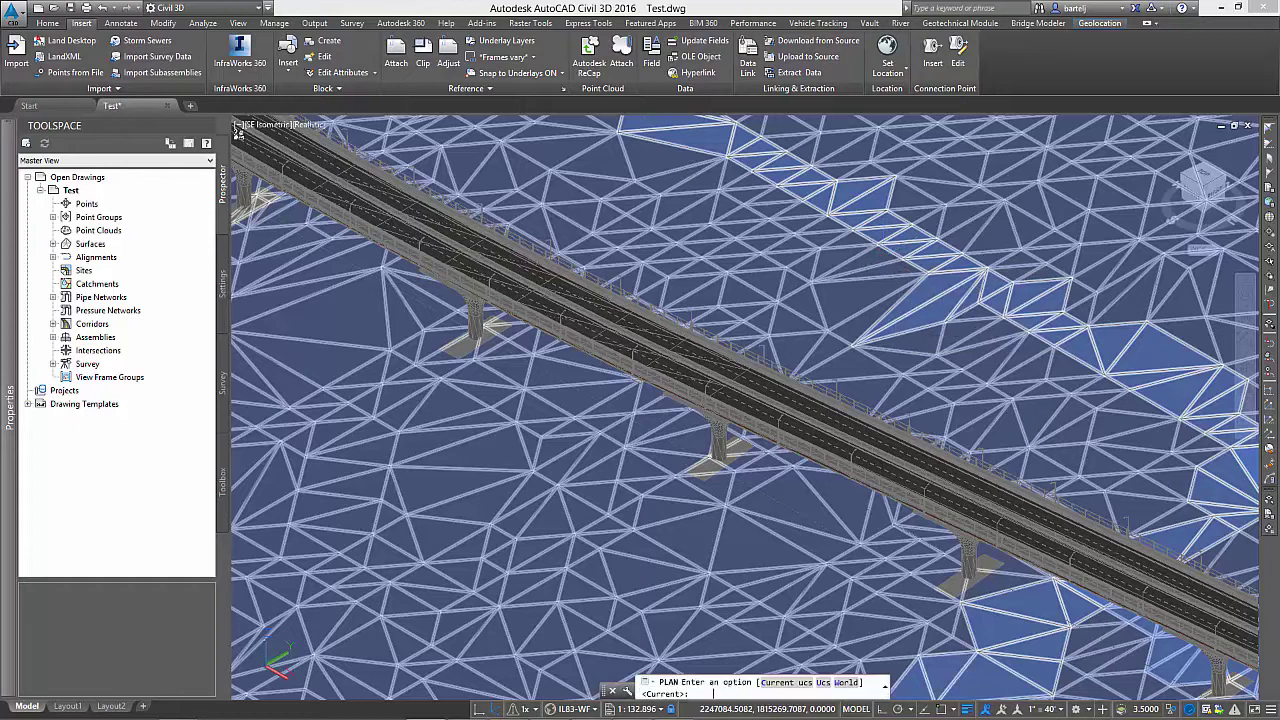
key(Return)
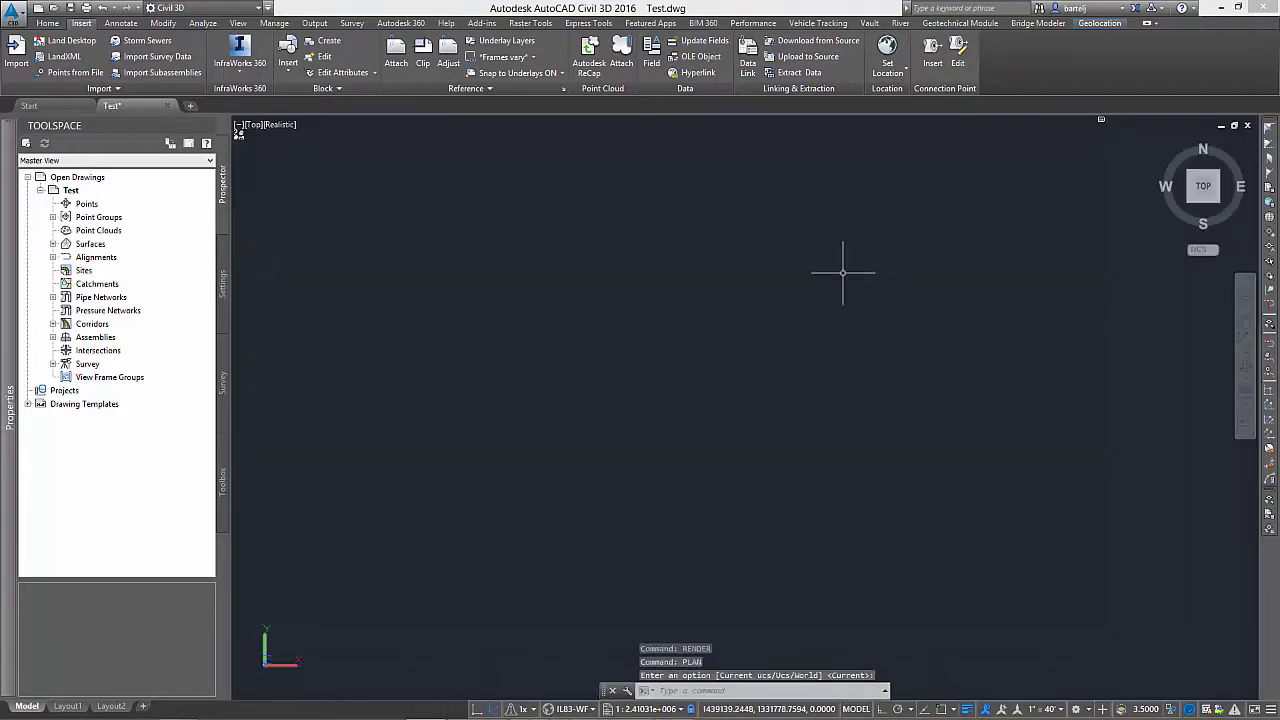
middle_drag(1054, 192, 835, 346)
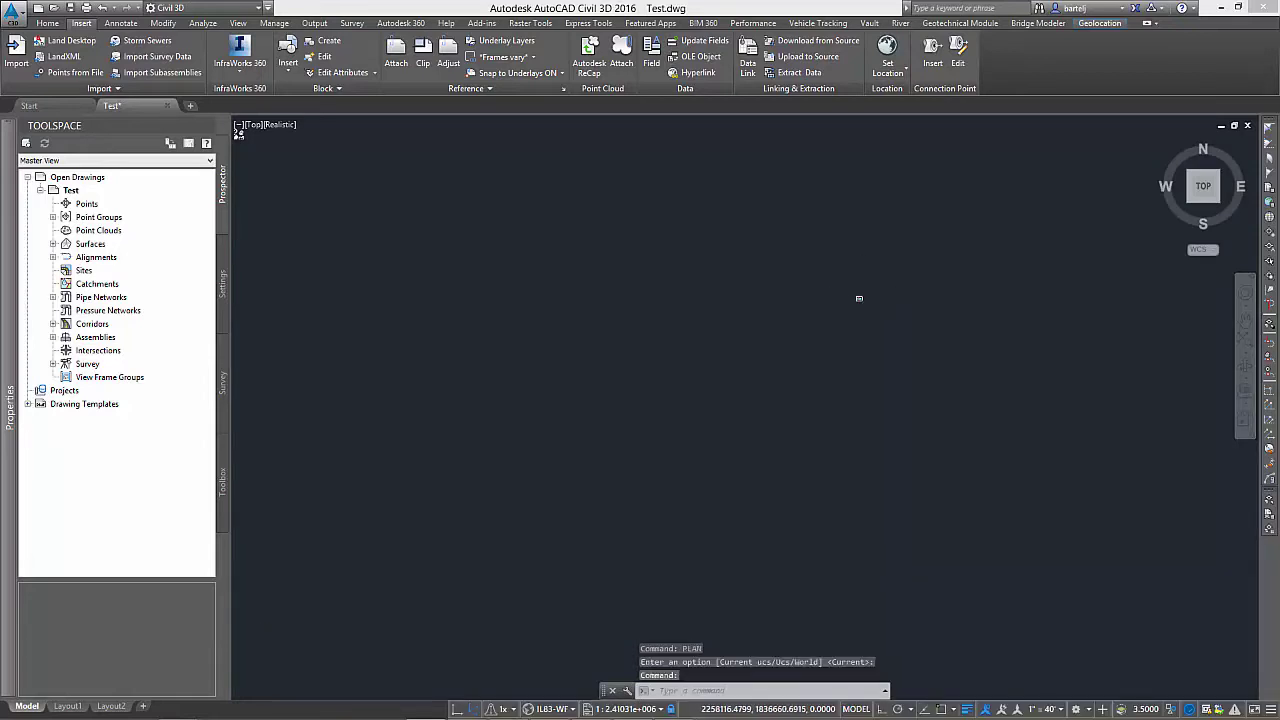
scroll(845, 330, up, 4)
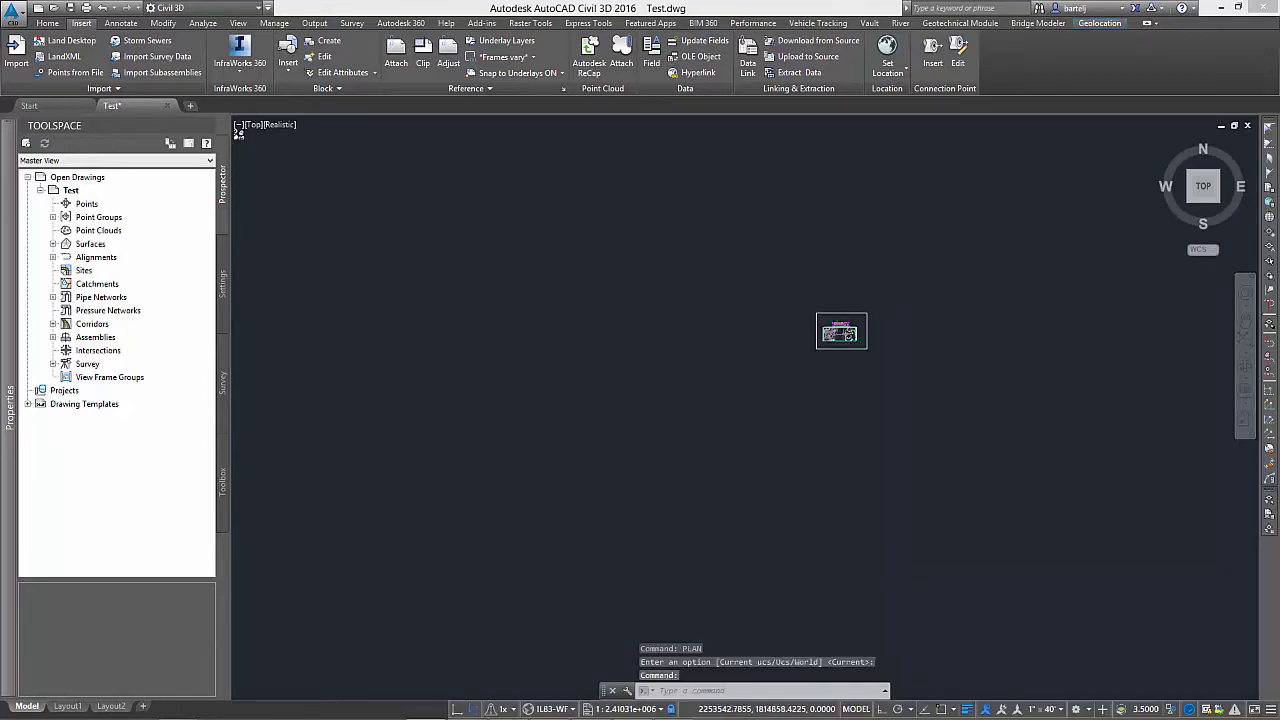
scroll(812, 352, up, 5)
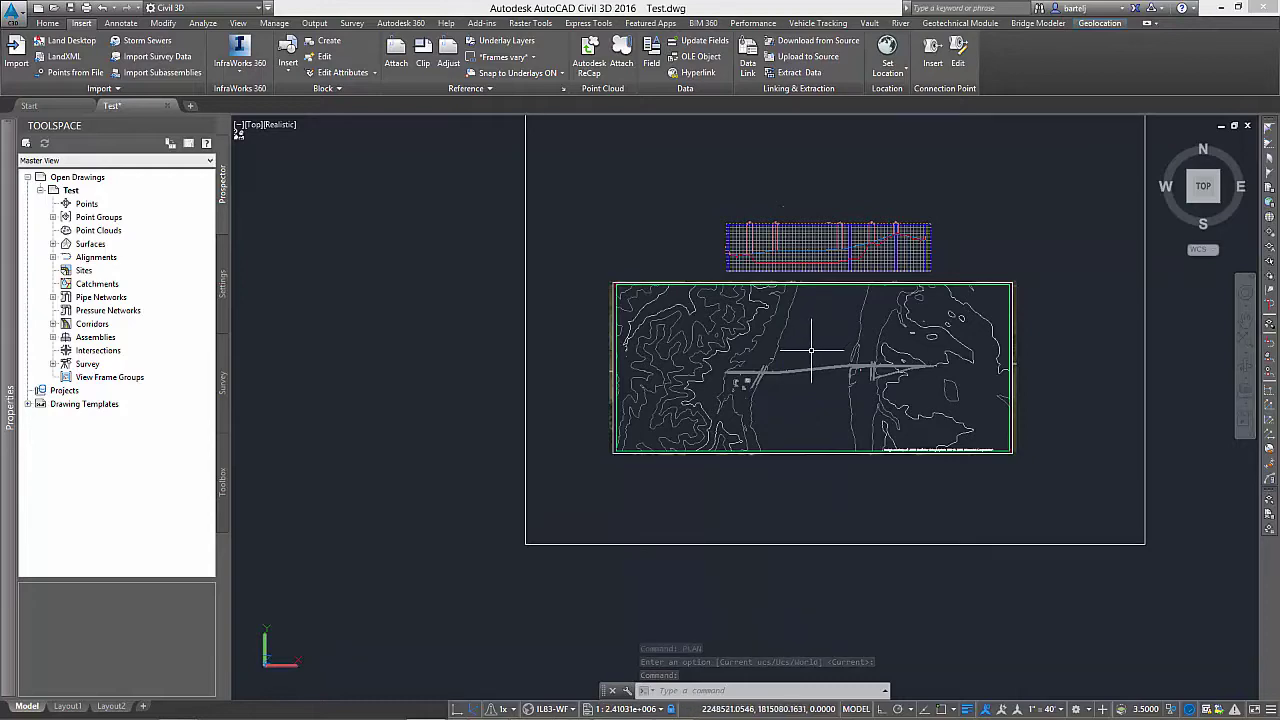
middle_drag(817, 334, 739, 388)
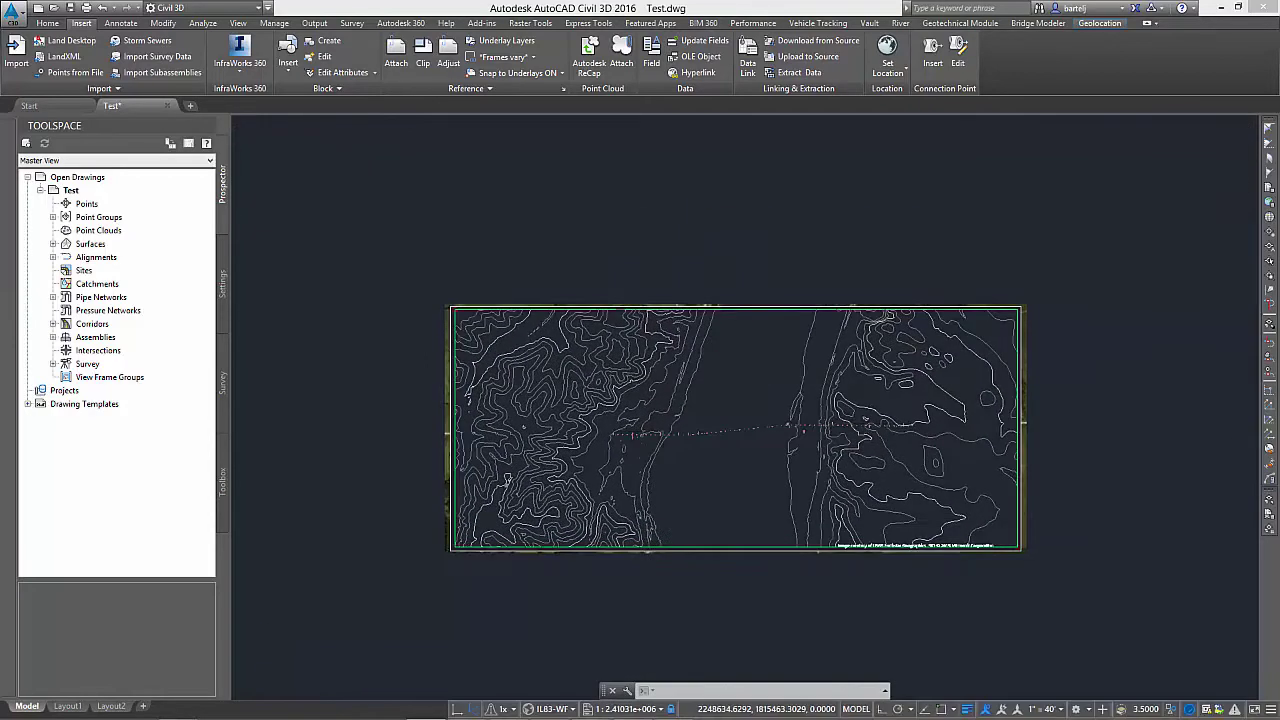
click(281, 125)
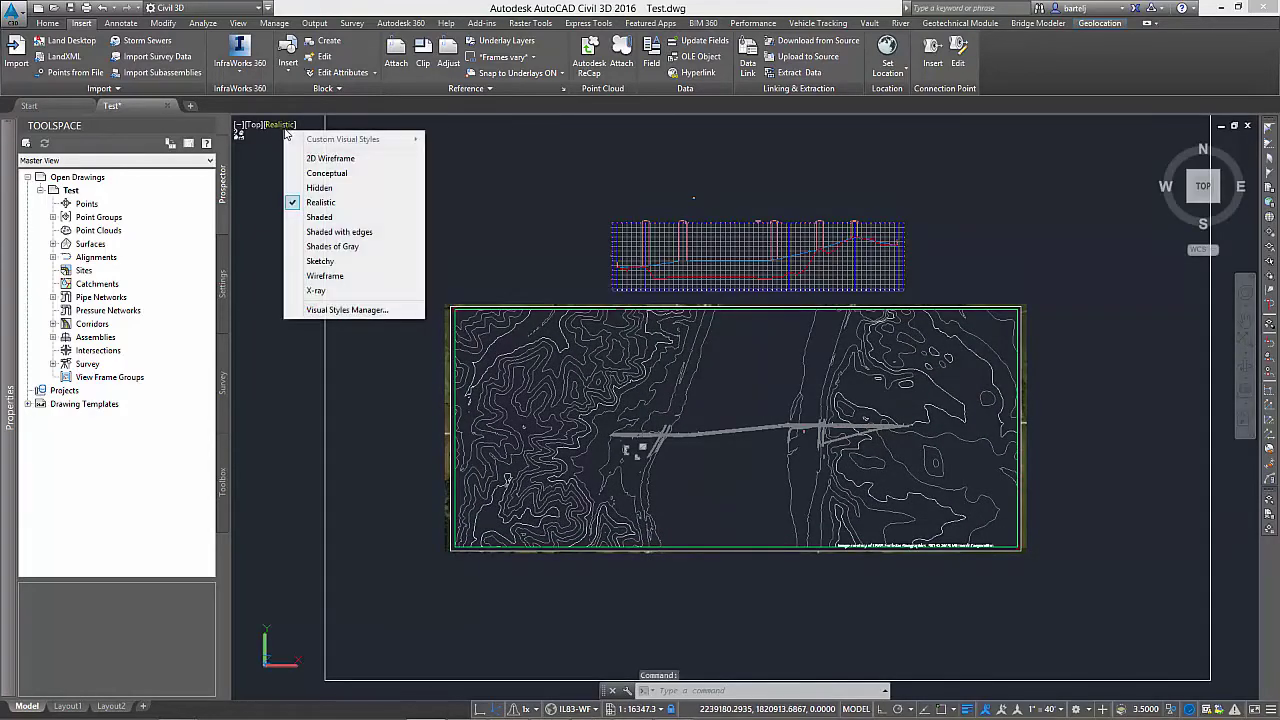
click(309, 160)
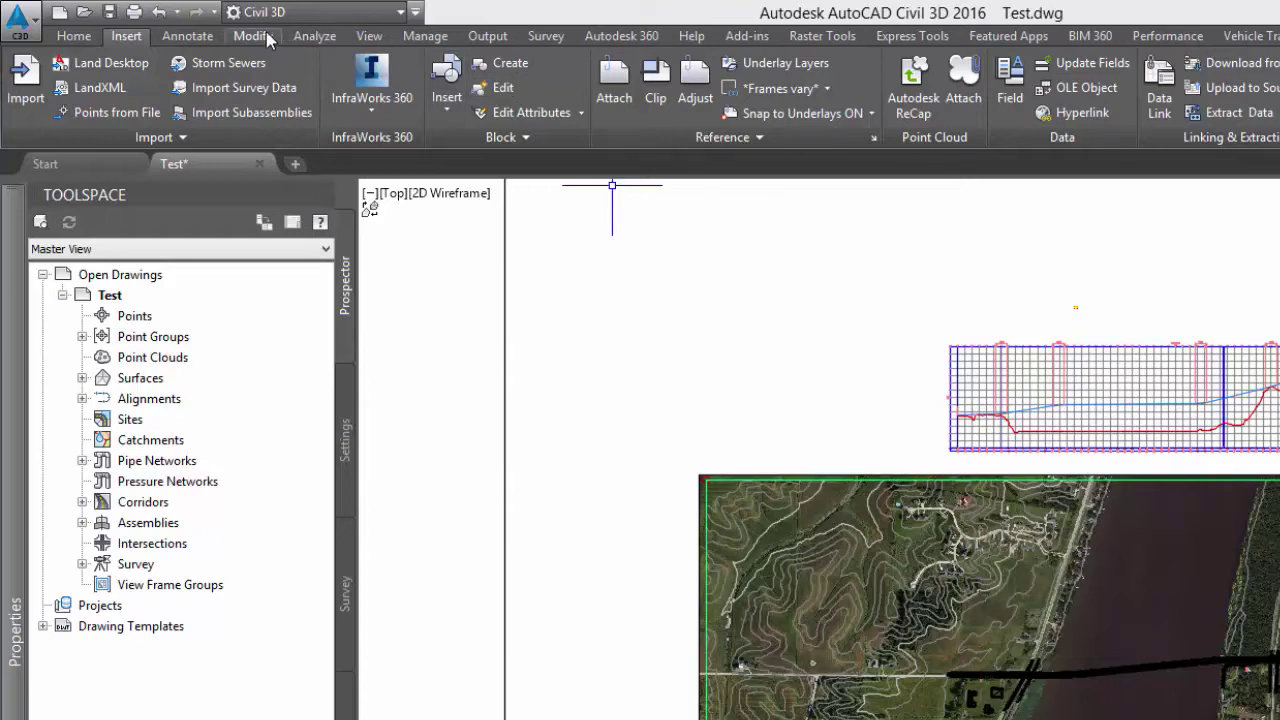
- Bring up the drawing's export commands, and switch to the Test.max scene in 3ds Max
click(487, 36)
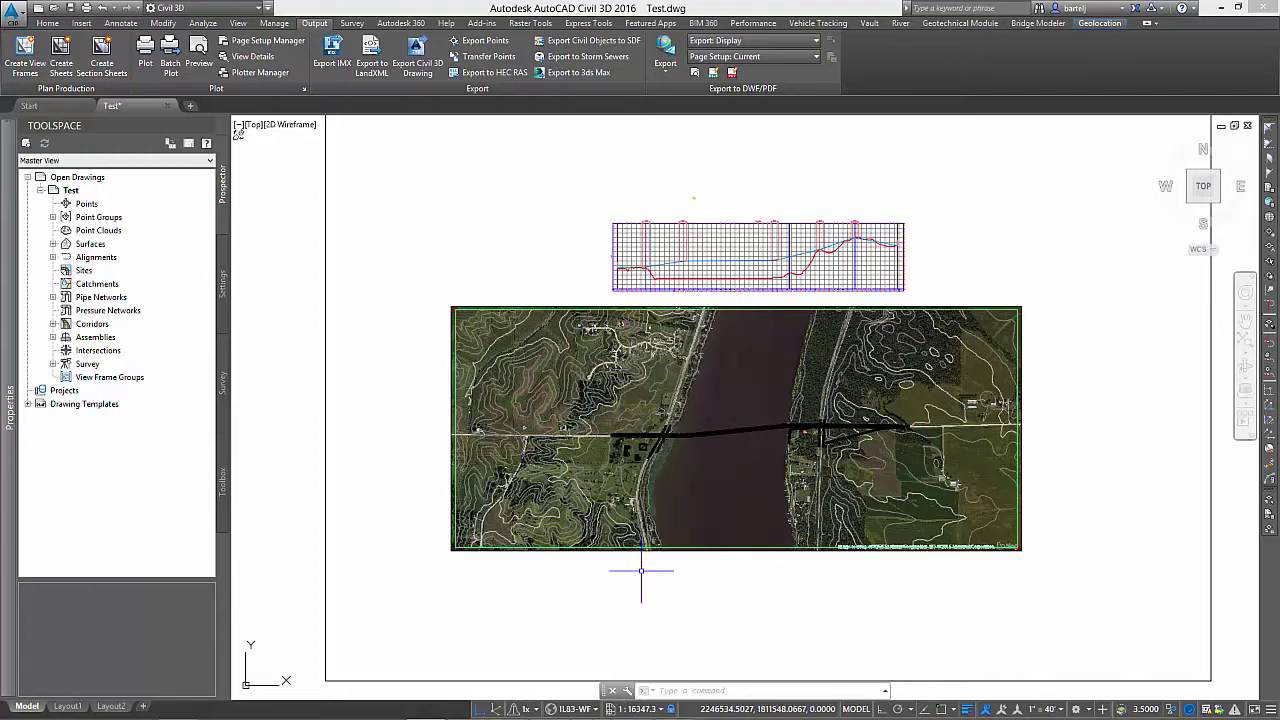
mouse_move(606, 717)
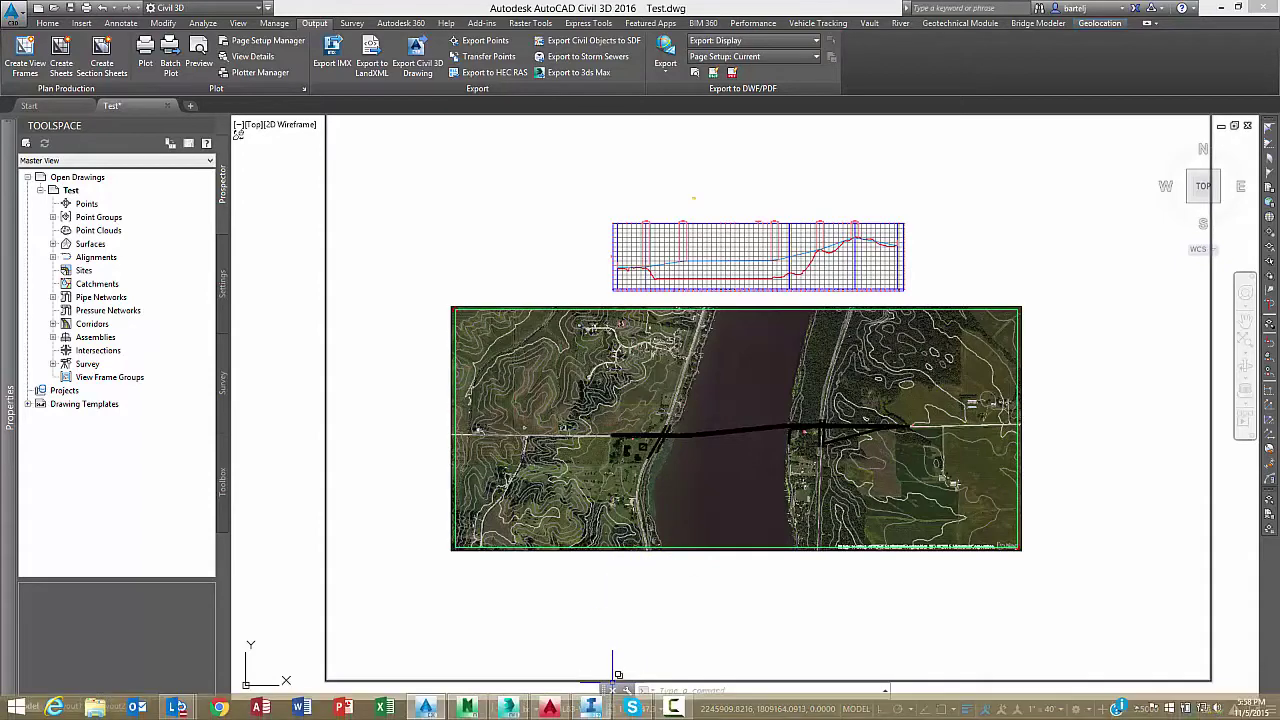
click(549, 708)
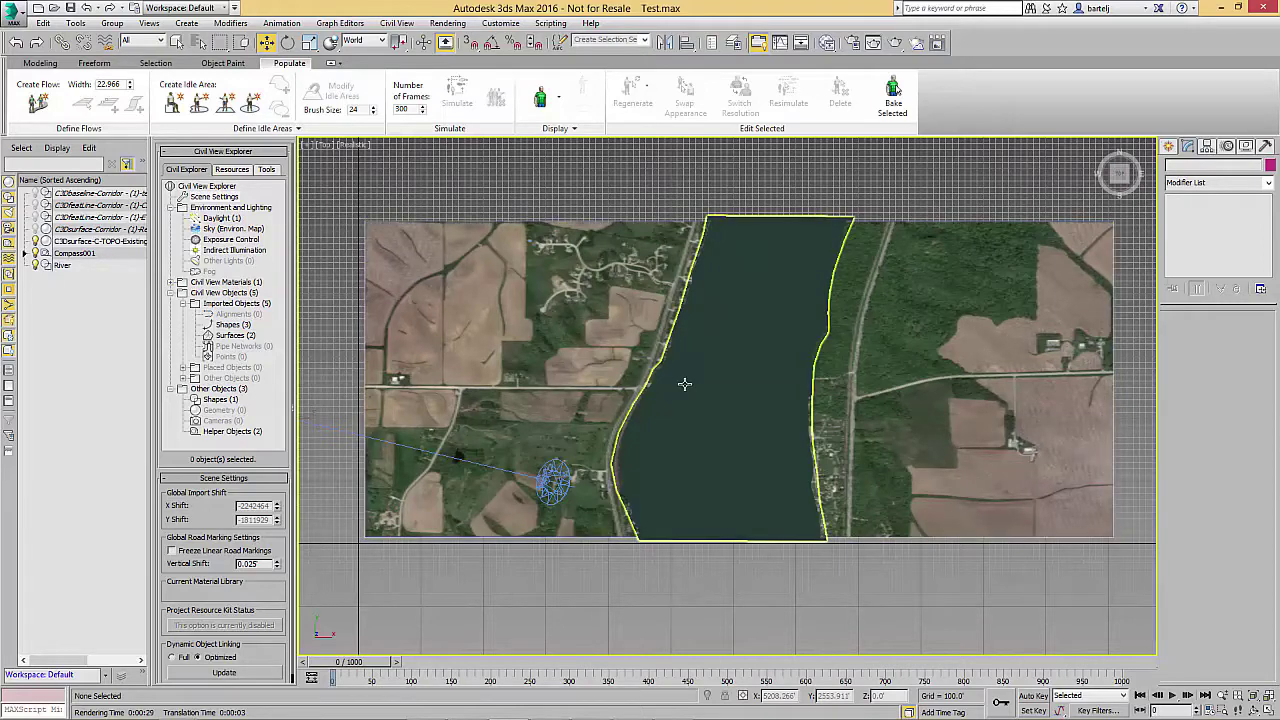
- Examine the River object against the draped terrain surface in a Perspective view, and return to the Top view
click(325, 145)
click(366, 194)
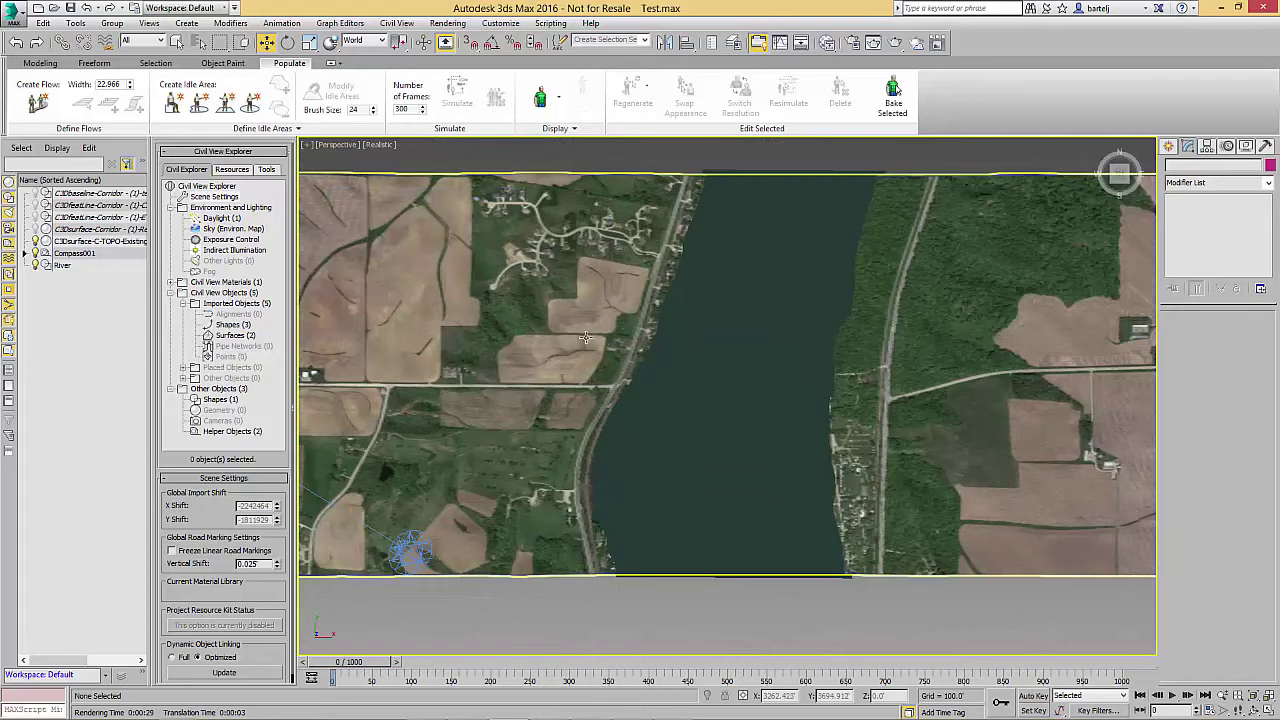
click(676, 430)
scroll(686, 443, up, 5)
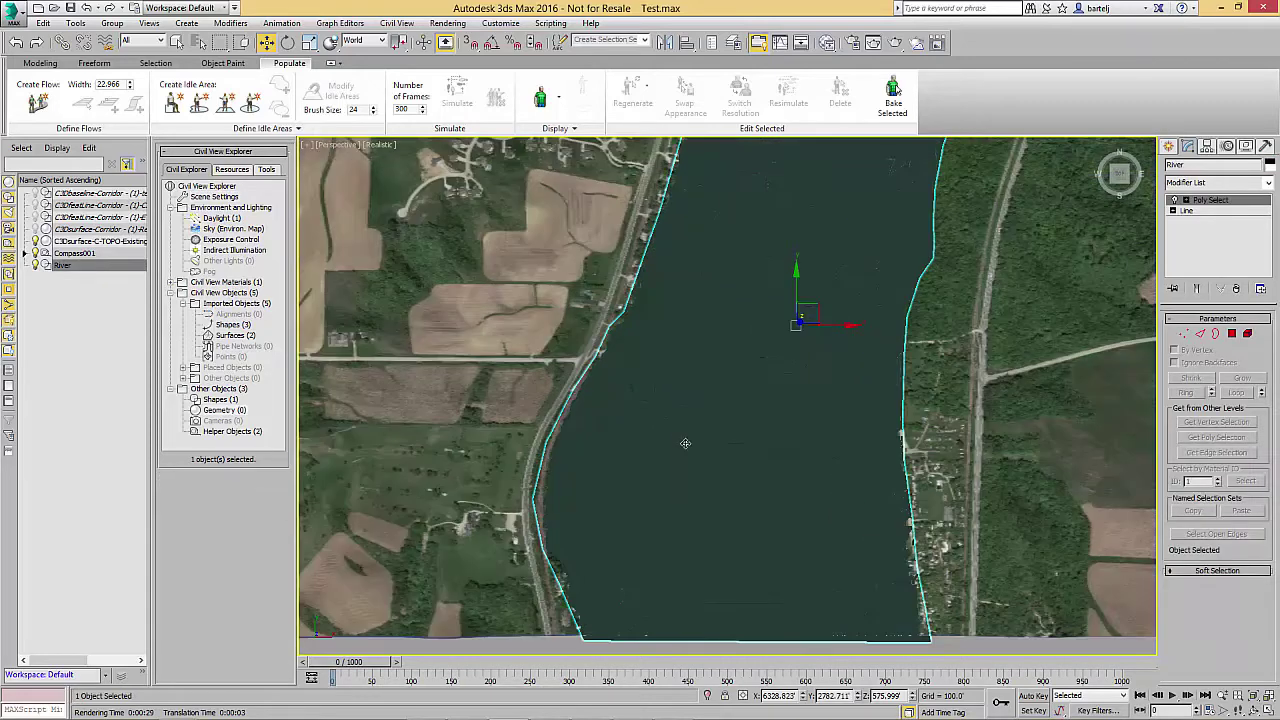
scroll(690, 452, up, 2)
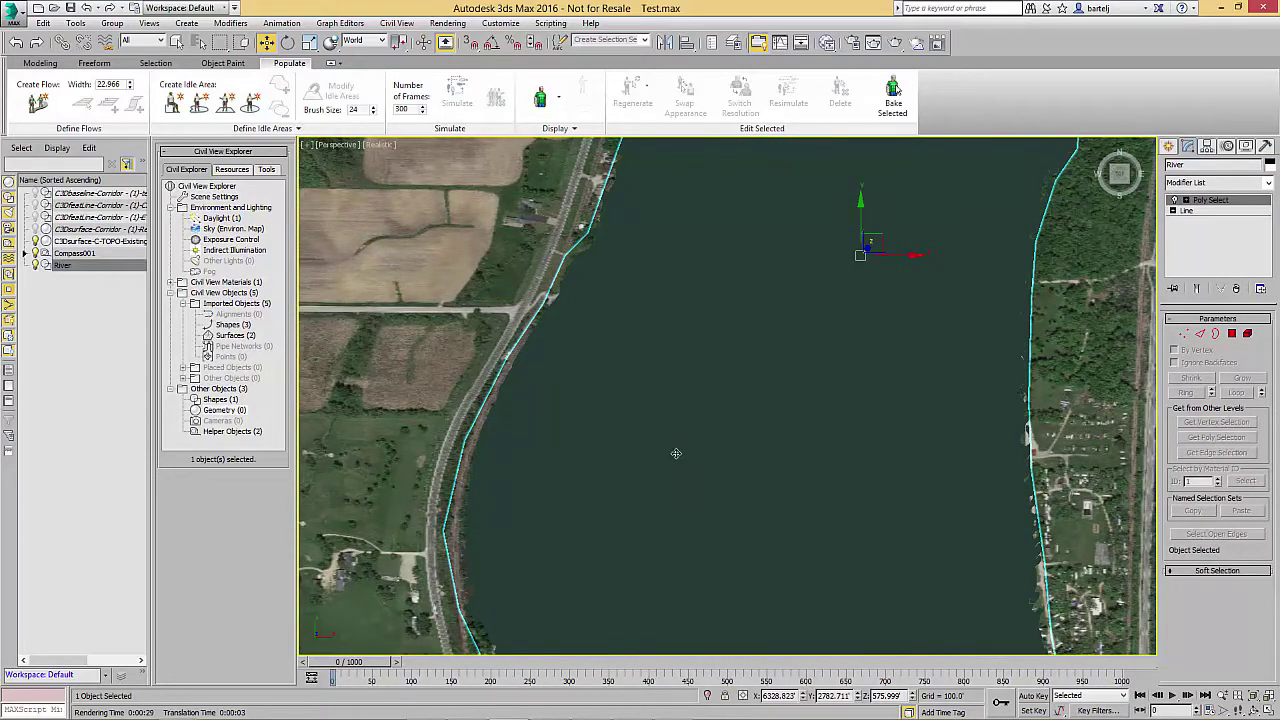
alt+middle_drag(682, 450, 539, 354)
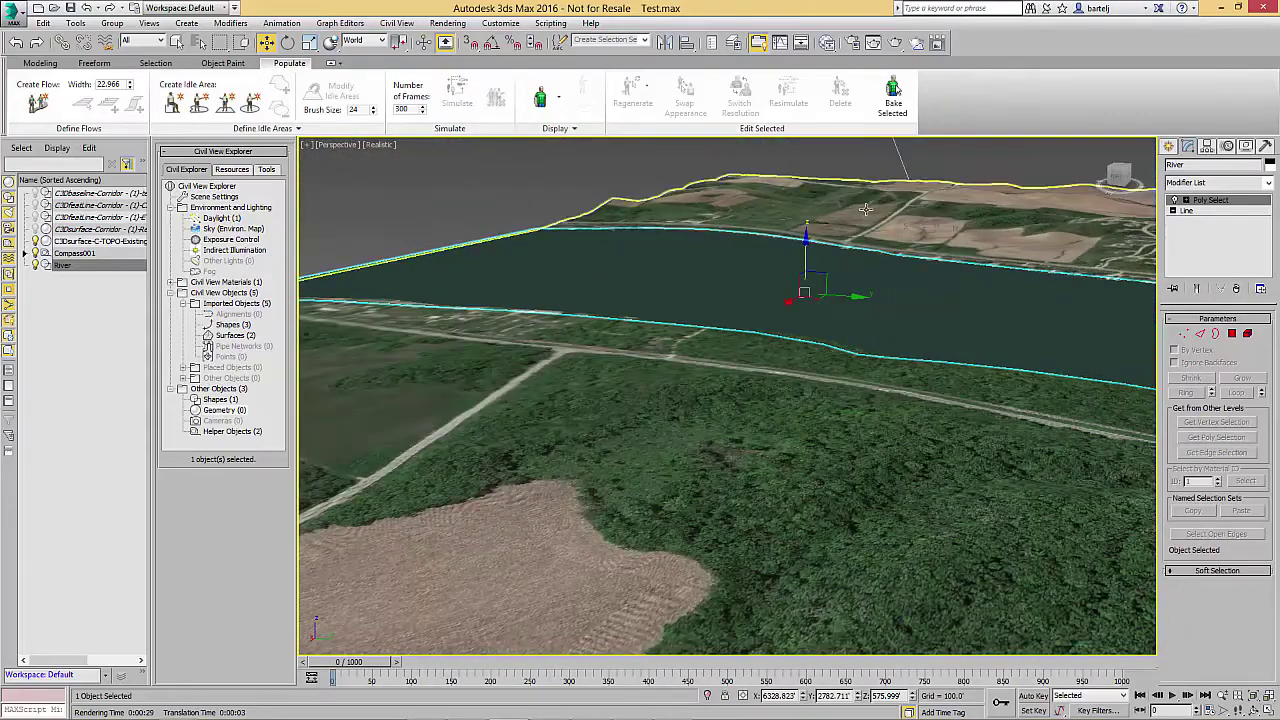
scroll(866, 215, up, 5)
scroll(870, 244, up, 4)
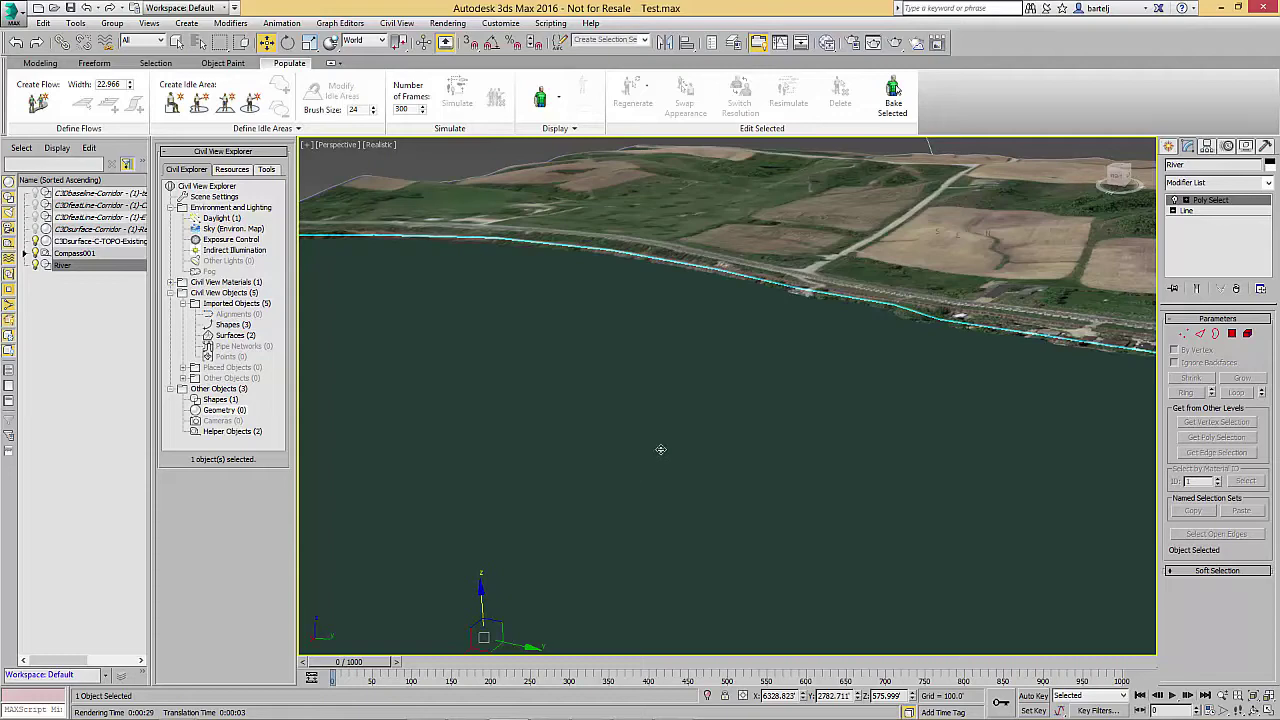
key(t)
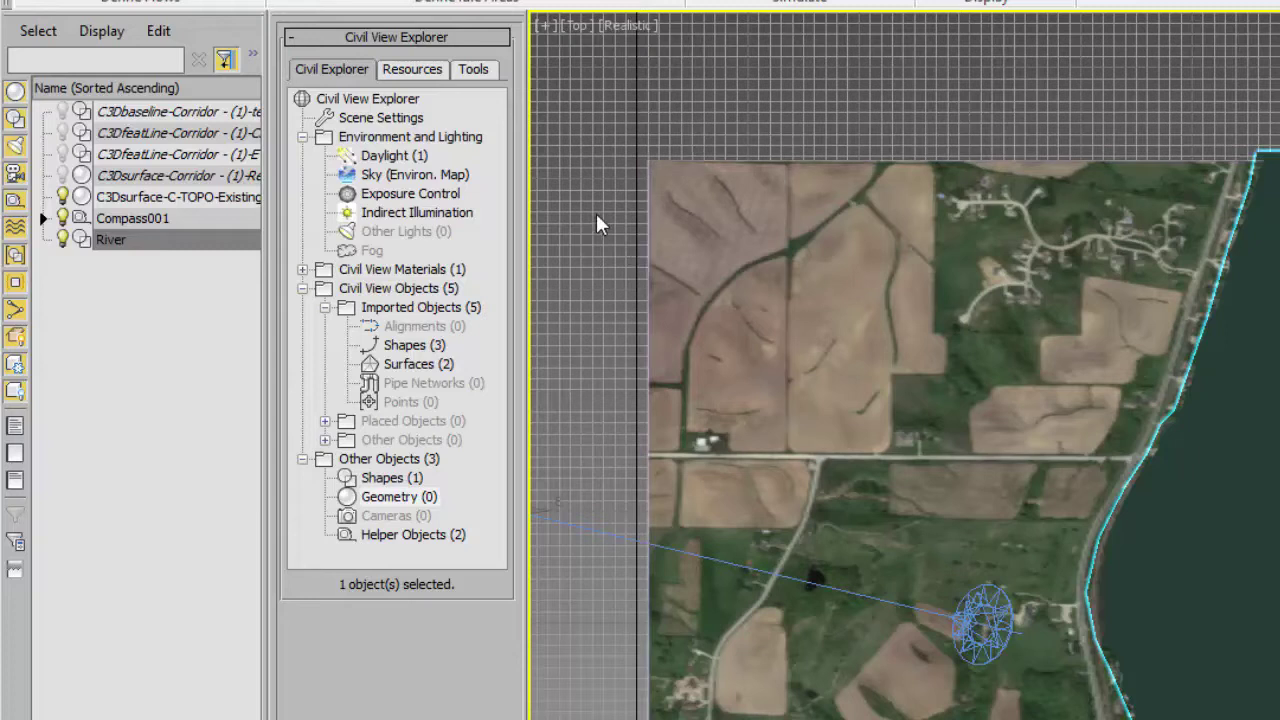
- Display the Civil View scene settings with the global import shift, and switch to the IM_Export.fbx model in Navisworks
click(378, 118)
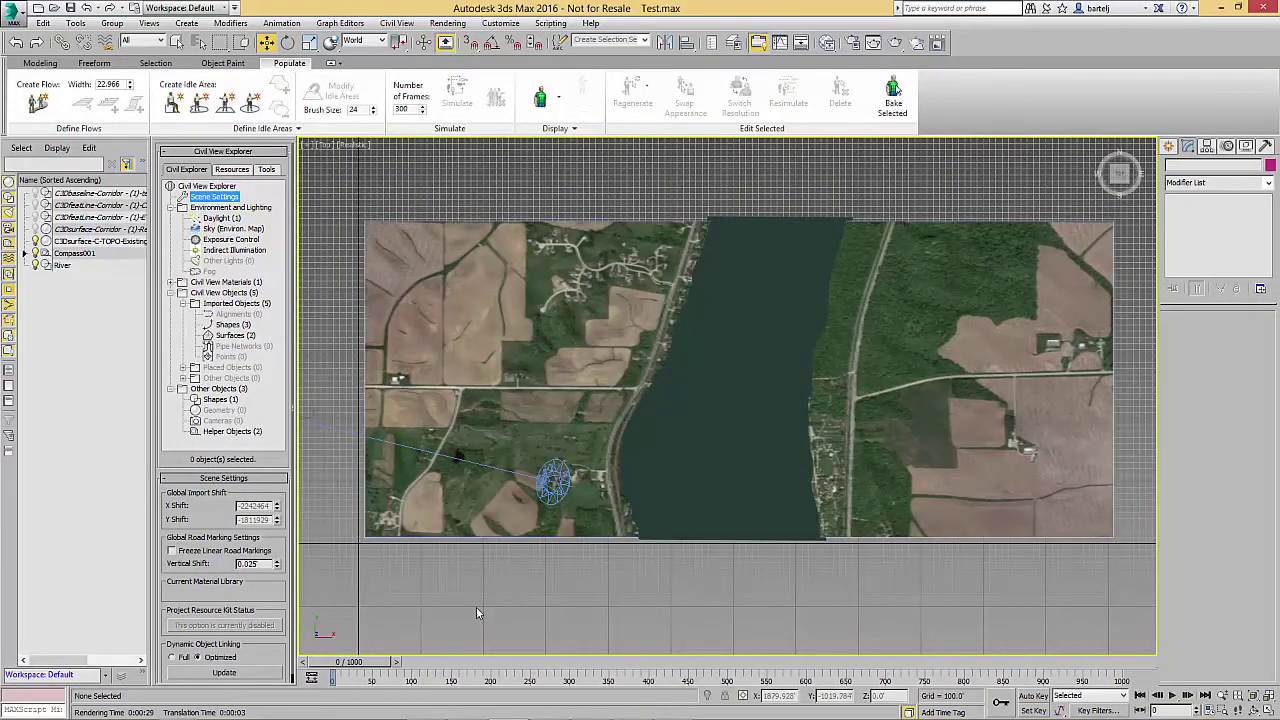
mouse_move(468, 708)
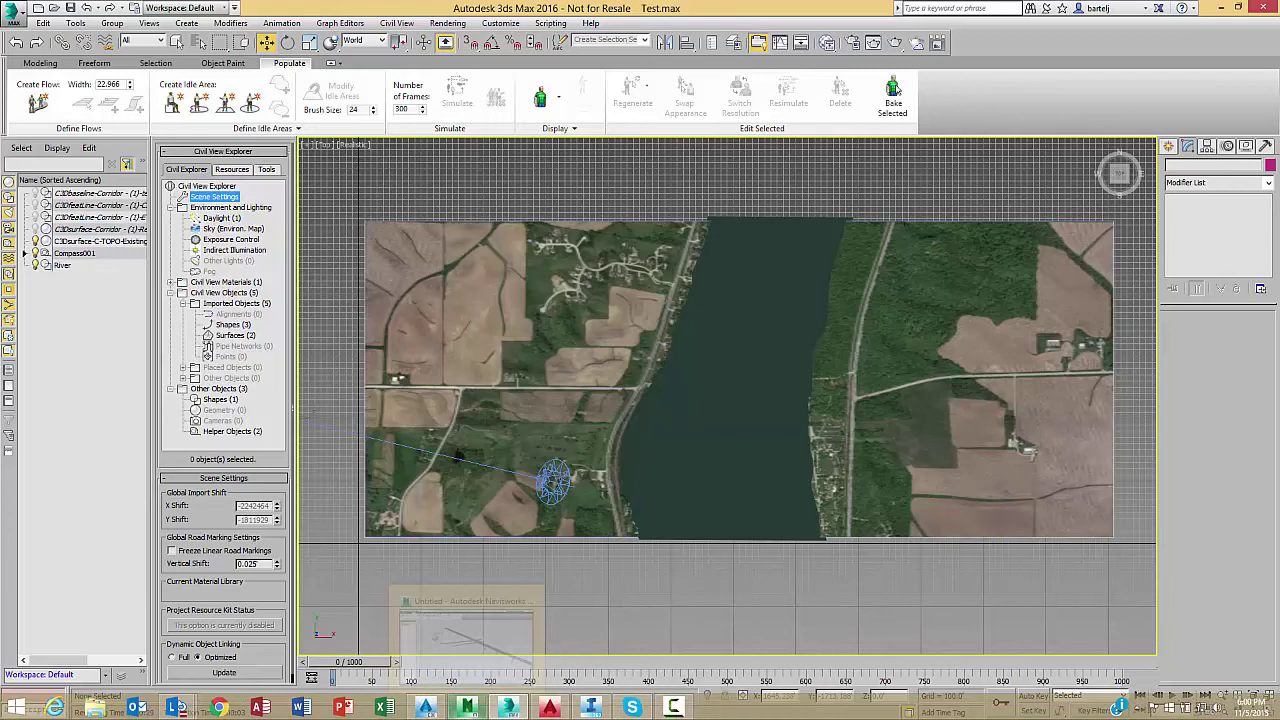
click(468, 708)
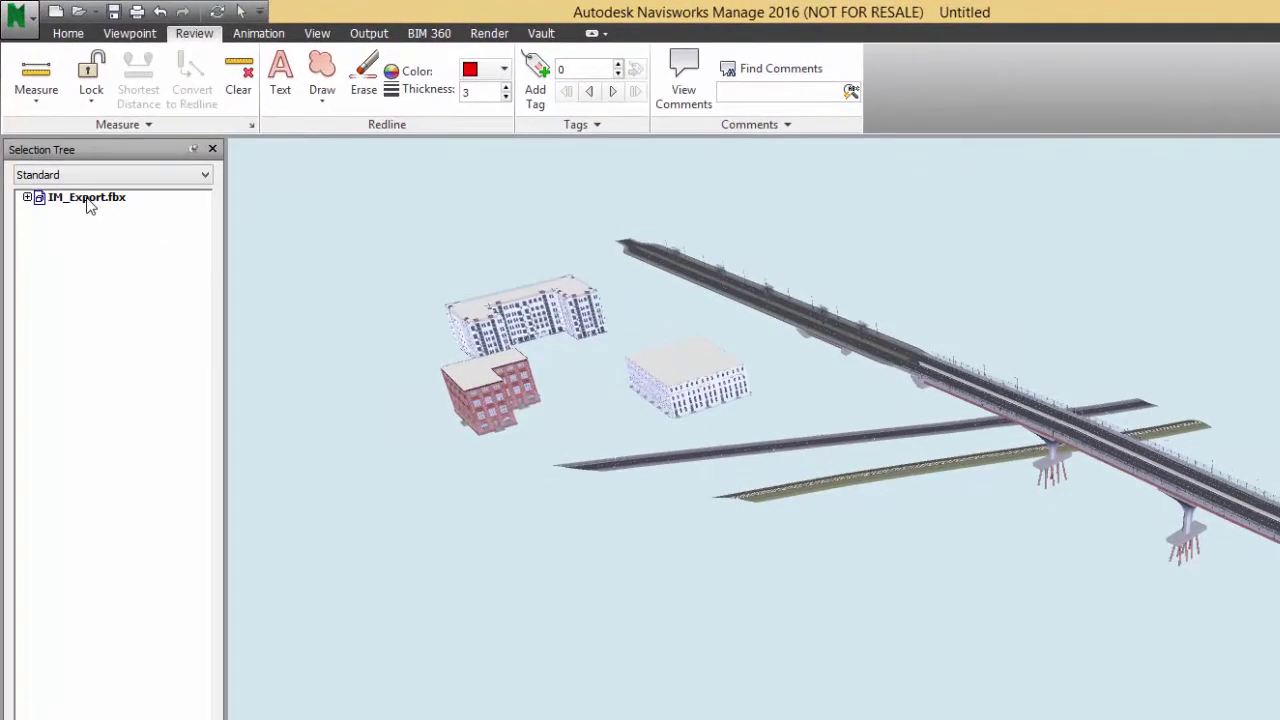
right_click(87, 200)
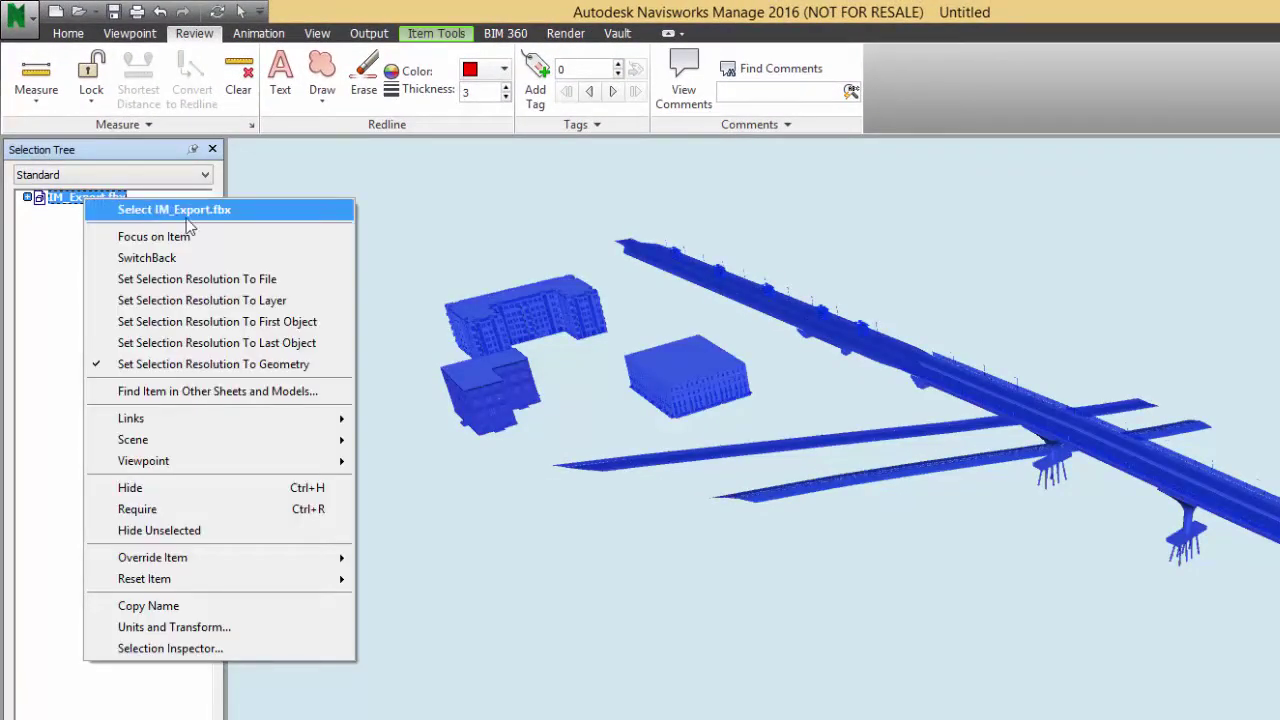
click(228, 627)
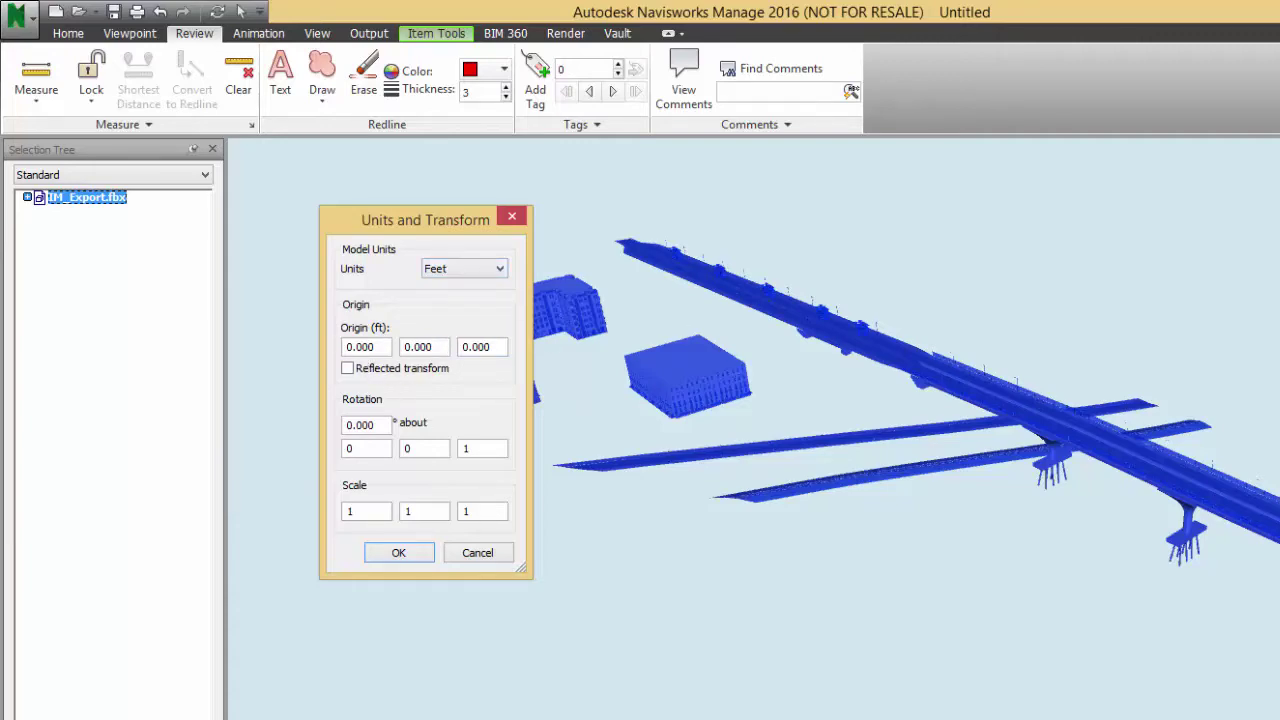
click(477, 552)
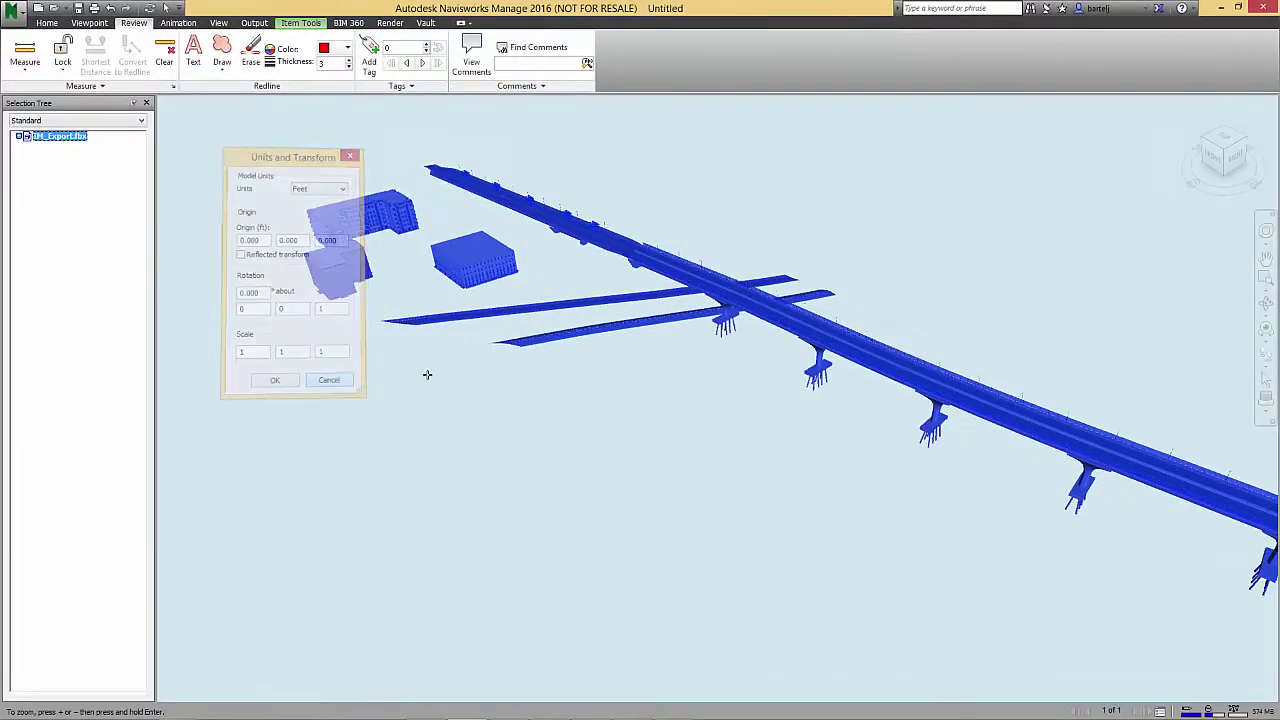
- Restore the Navisworks window to a smaller size and place it so the global import shift in 3ds Max can be read
click(1238, 8)
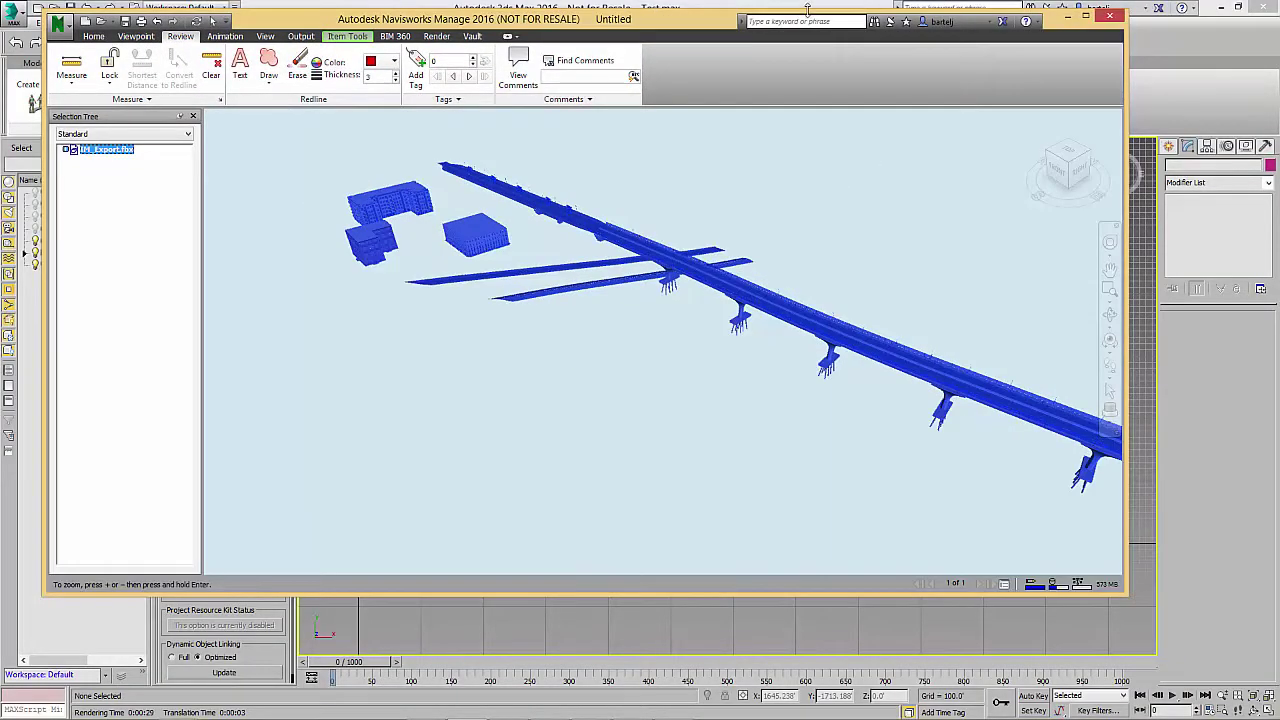
drag(808, 10, 872, 152)
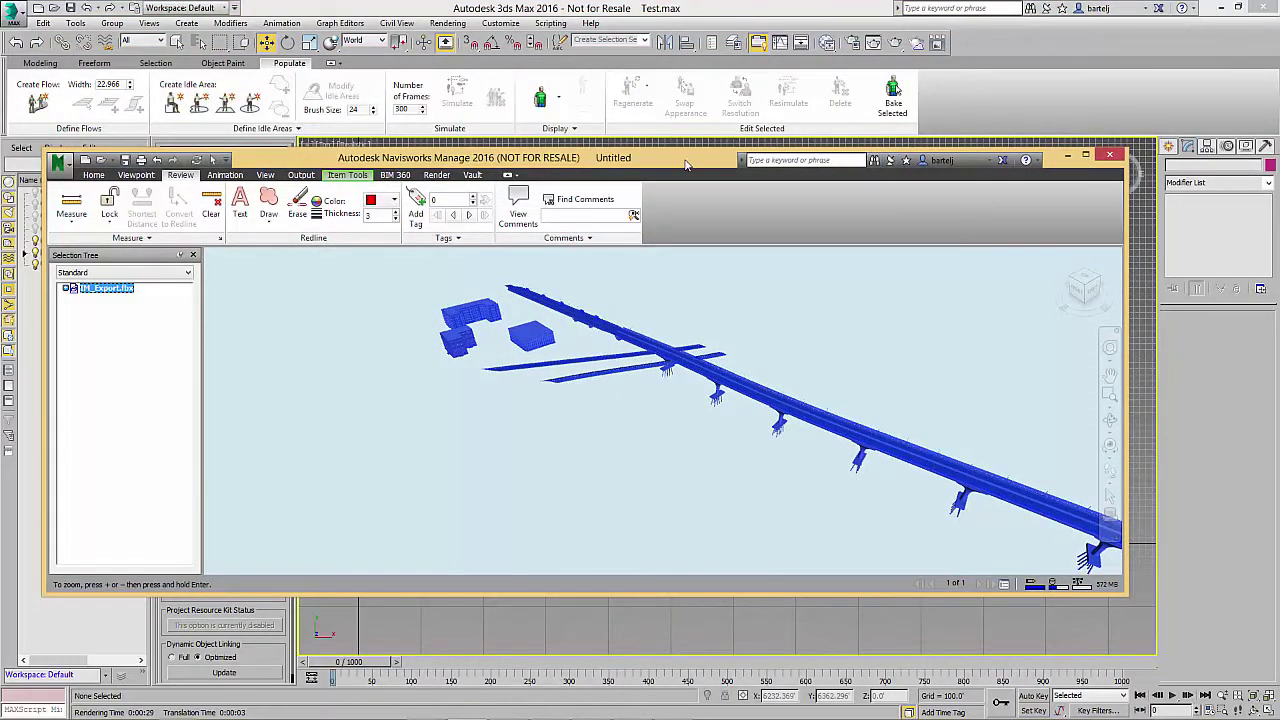
drag(686, 165, 760, 47)
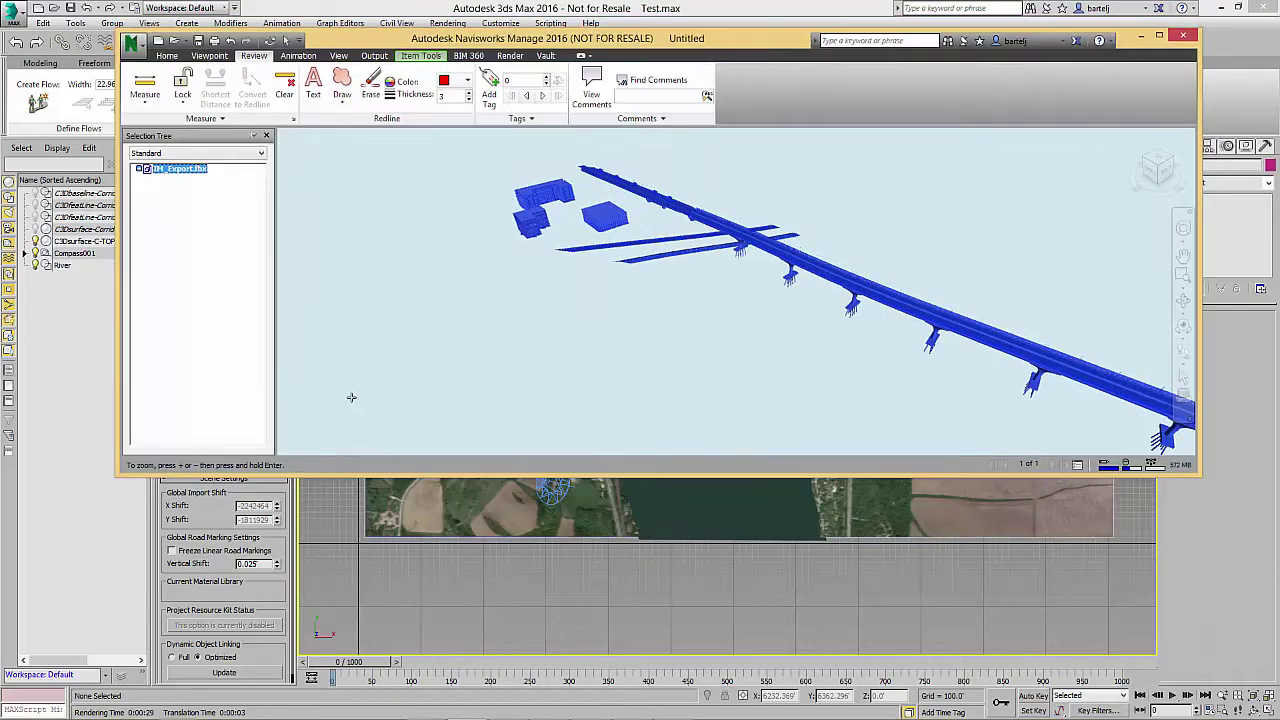
- Set the transform origin of IM_Export.fbx to X -2242464 ft and Y -1811929 ft
right_click(183, 170)
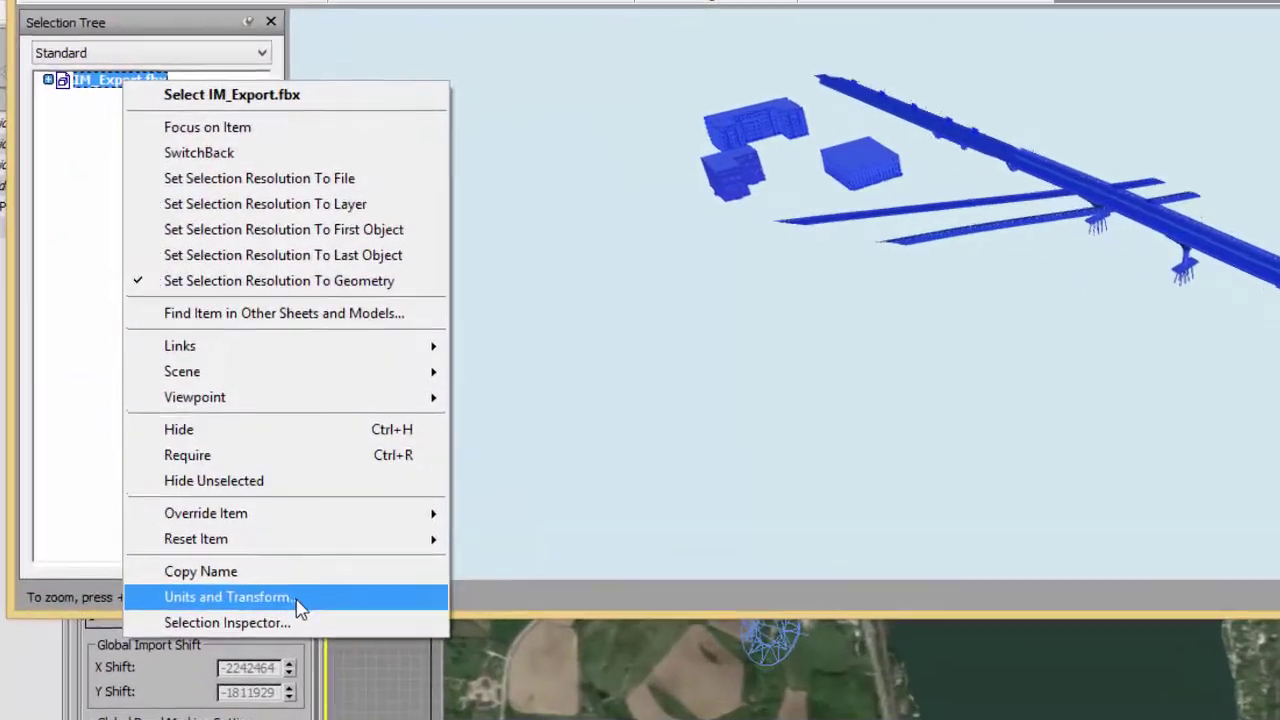
click(244, 465)
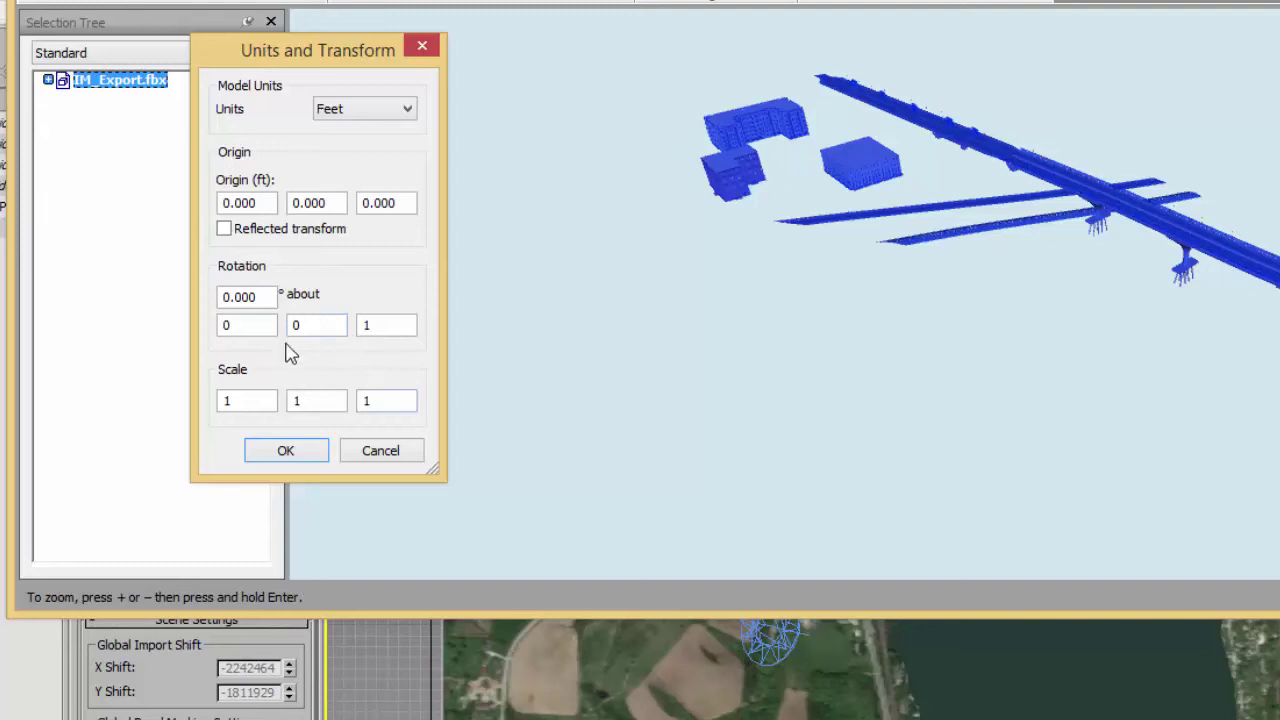
drag(272, 204, 199, 208)
text(-)
text(2242464)
drag(334, 203, 290, 204)
text(-)
text(1811)
text(929)
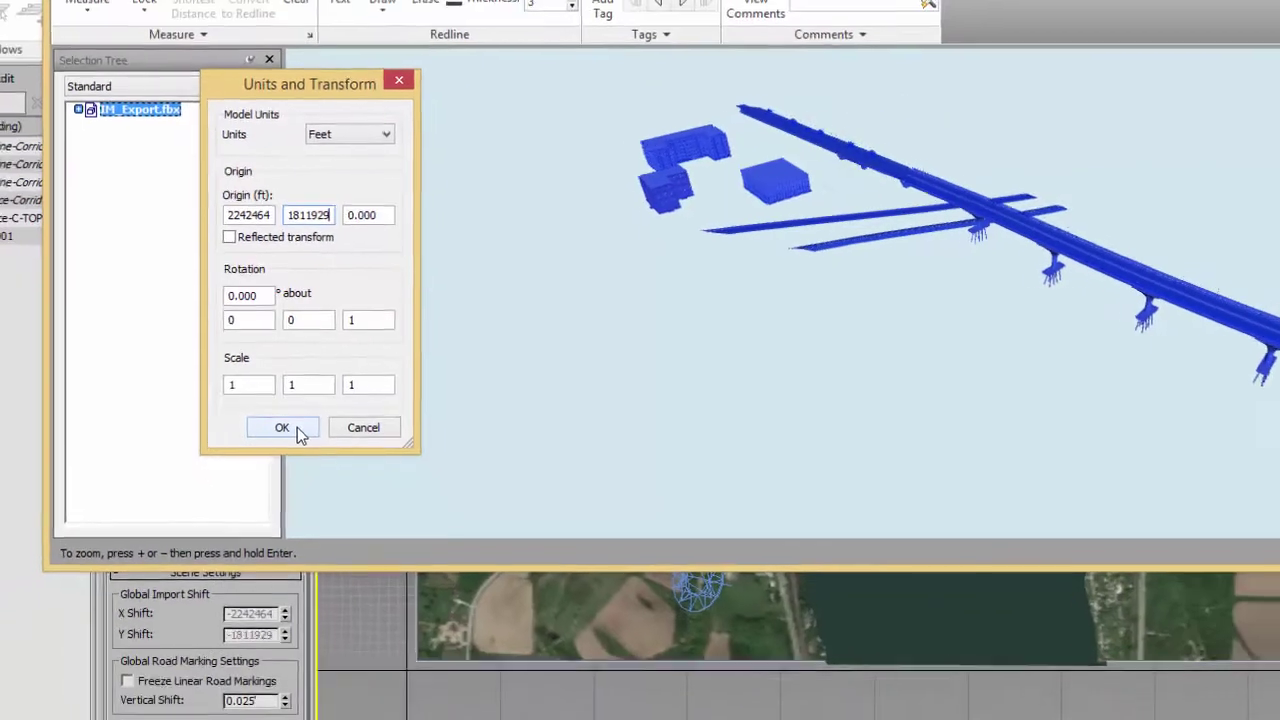
click(282, 428)
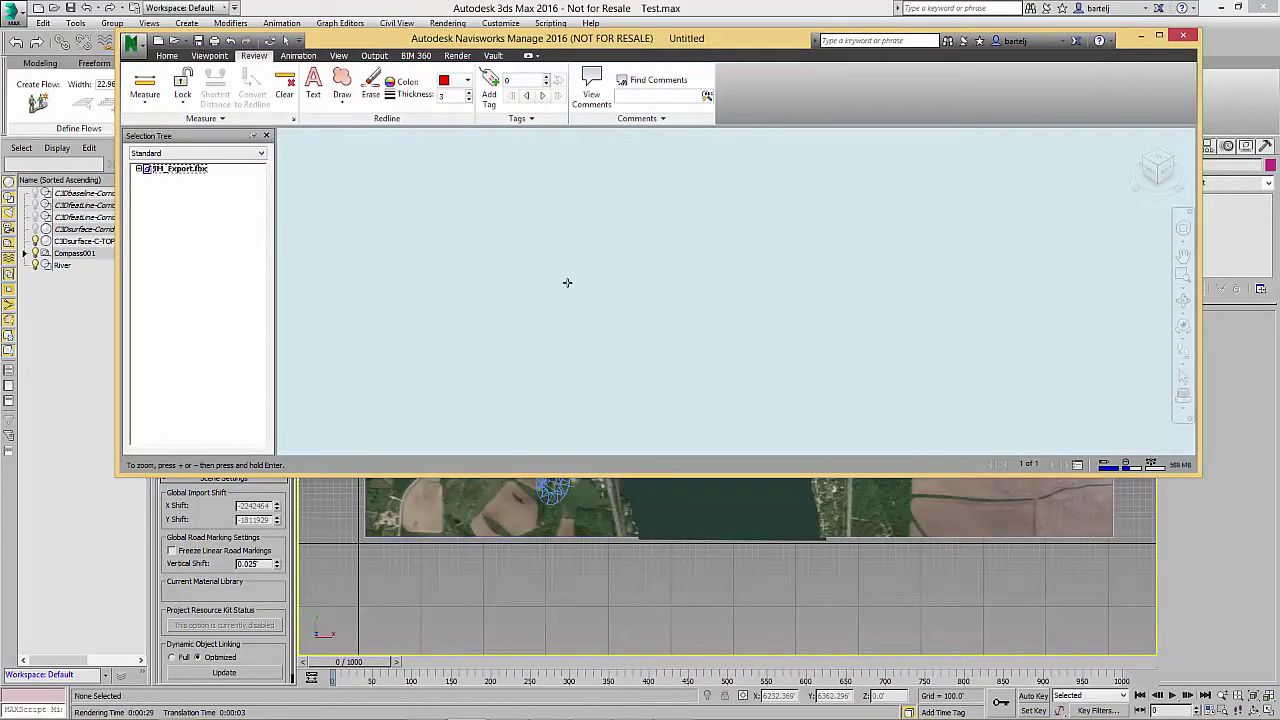
- Bring the whole shifted model into view and start its FBX export in feet, binary format, with embedded textures
click(1160, 167)
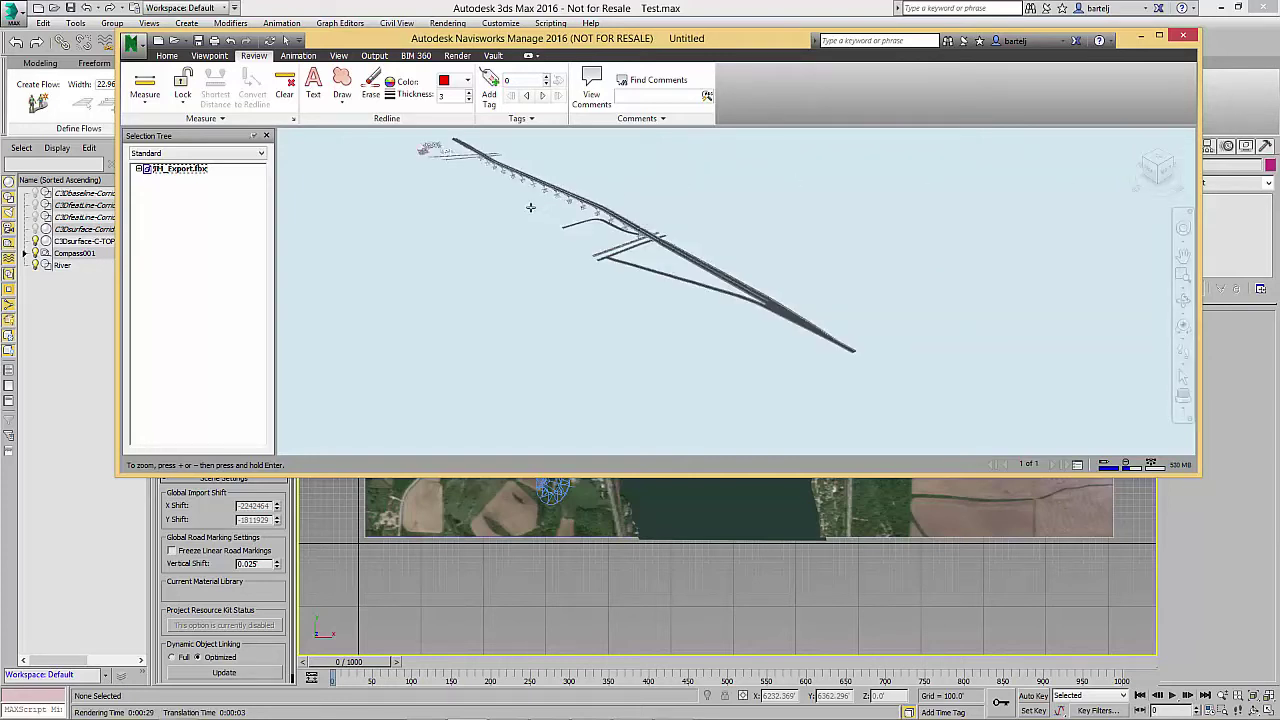
middle_drag(529, 208, 563, 283)
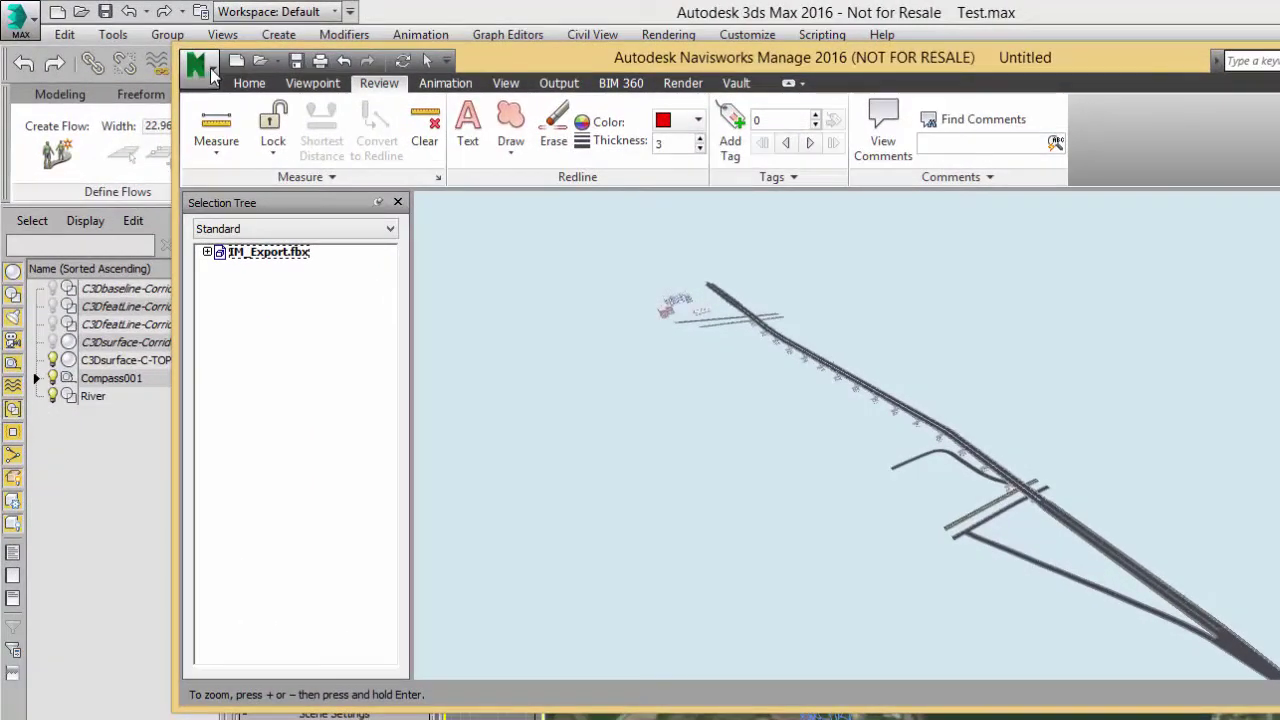
click(137, 45)
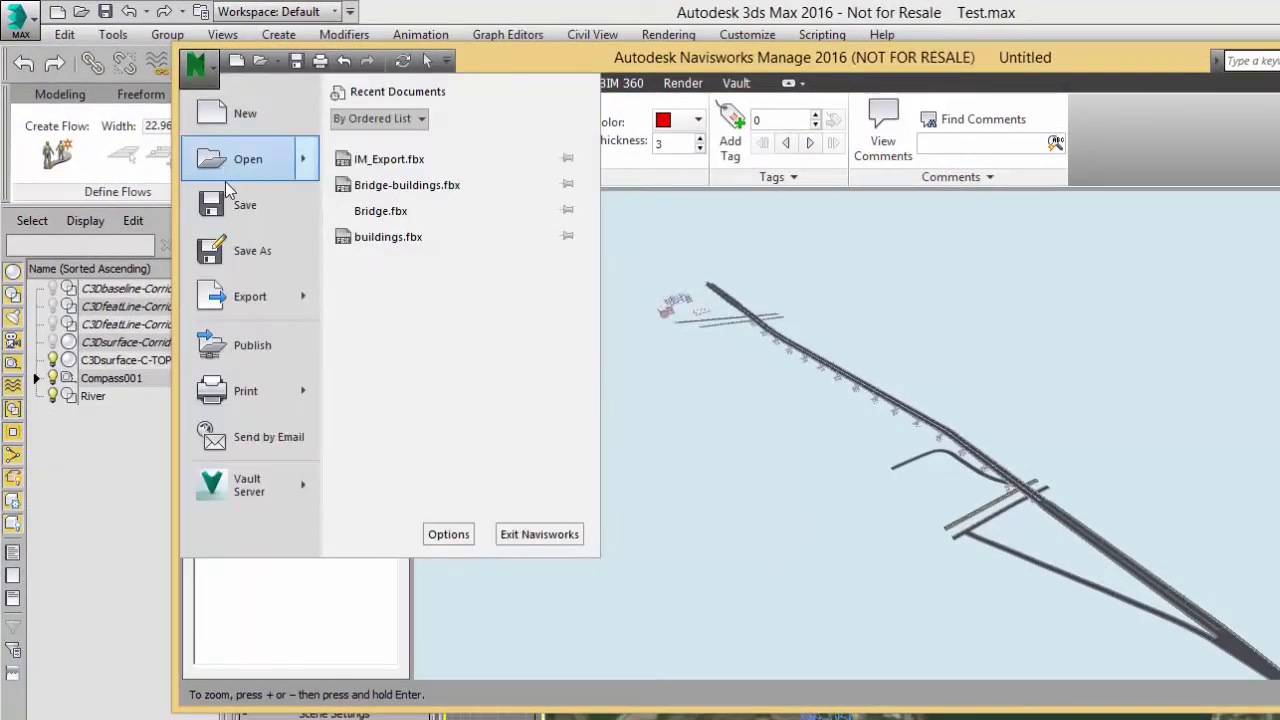
mouse_move(292, 298)
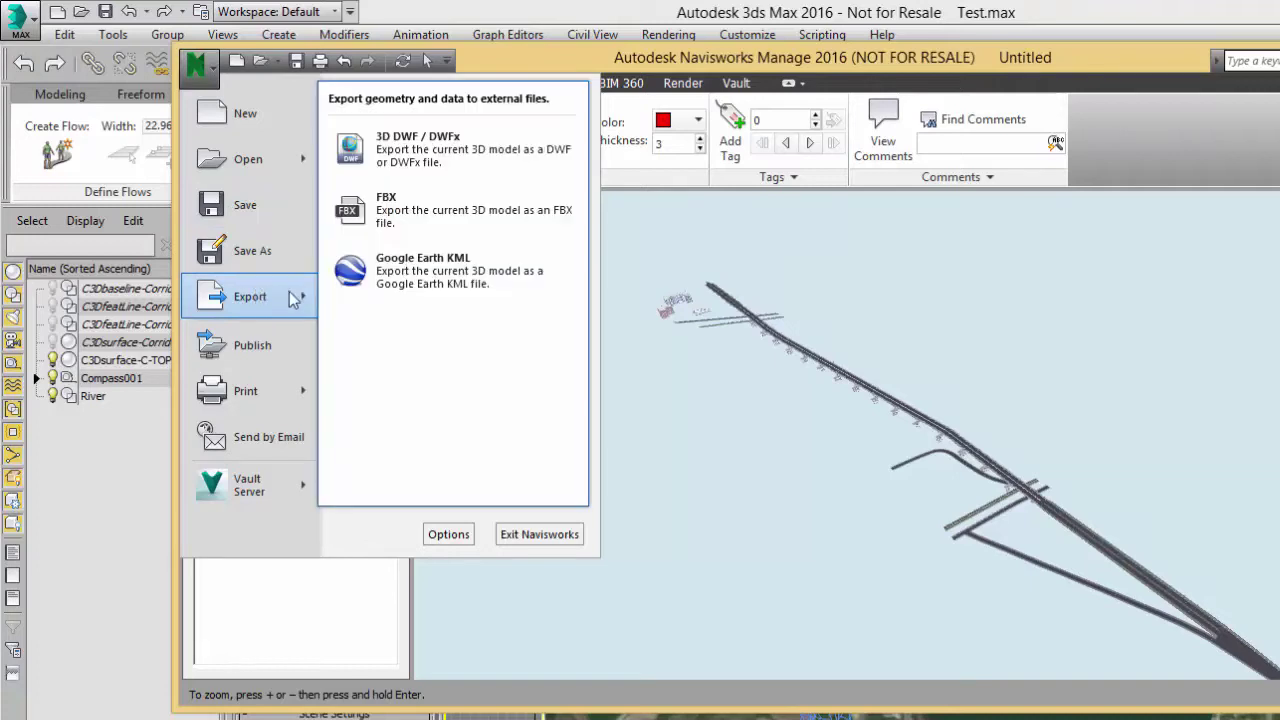
click(438, 204)
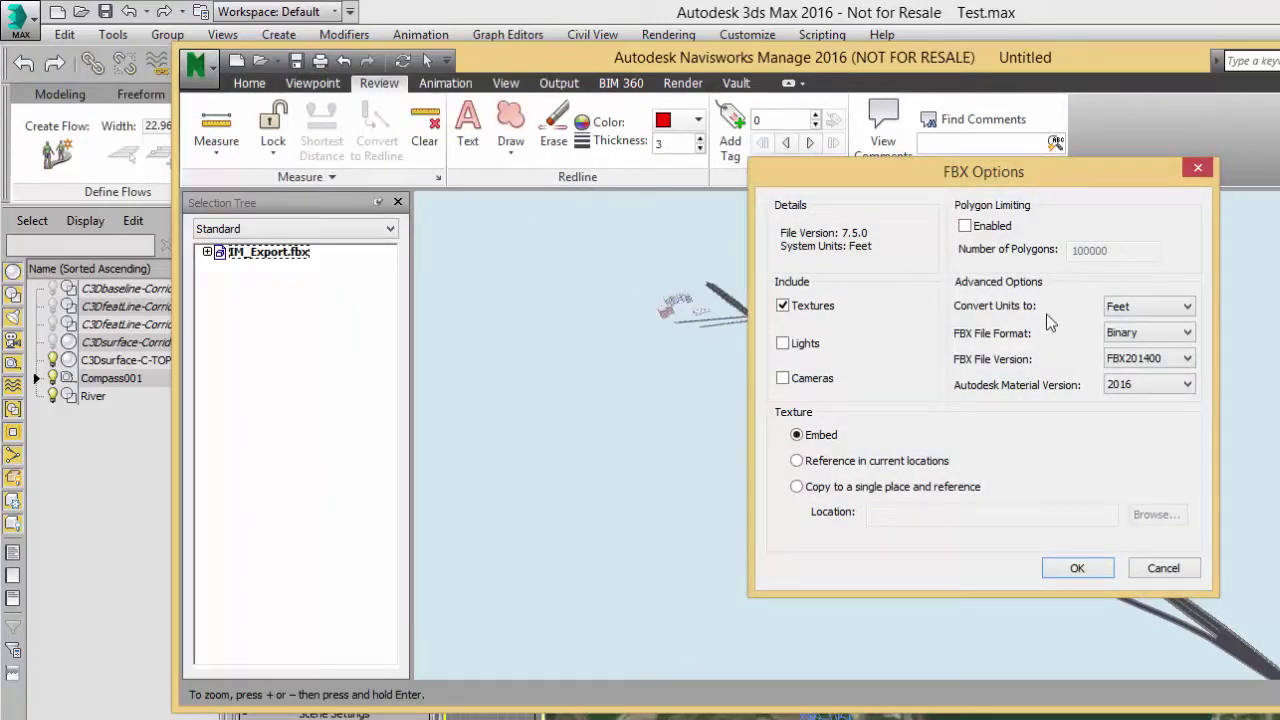
click(1058, 576)
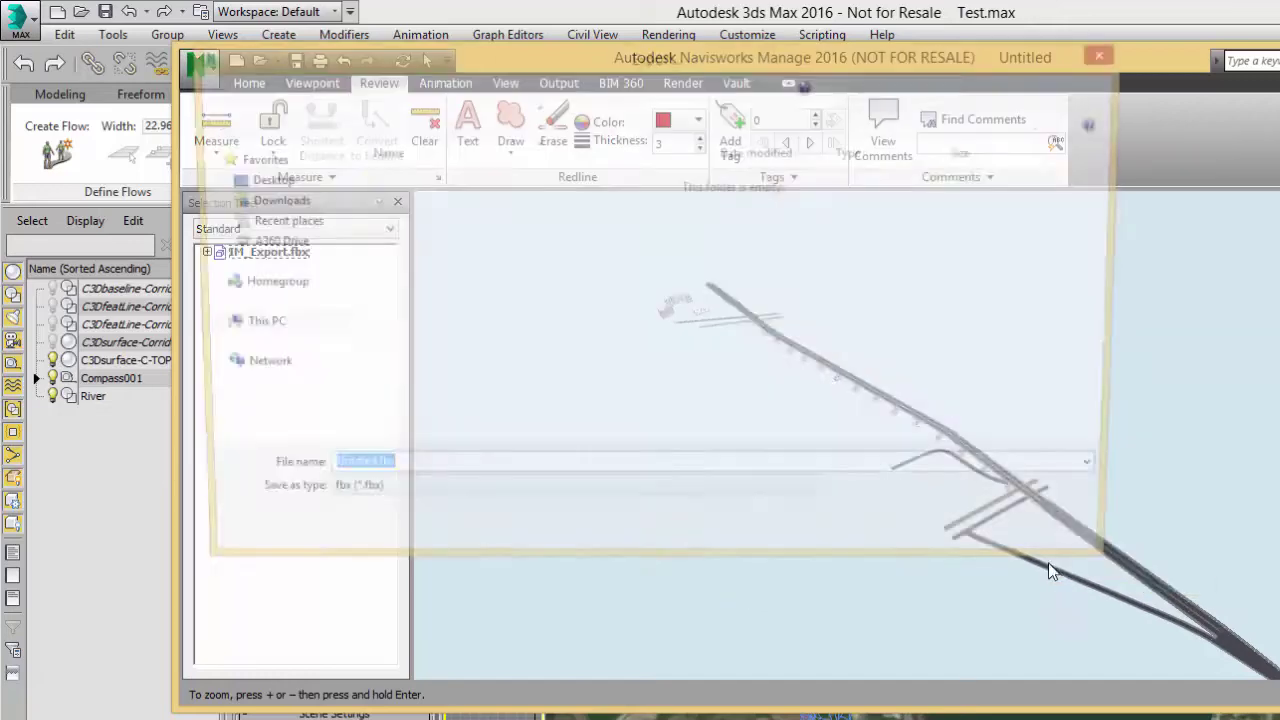
- Save the FBX export to the Desktop as bridge-bldg-shift.fbx
click(345, 474)
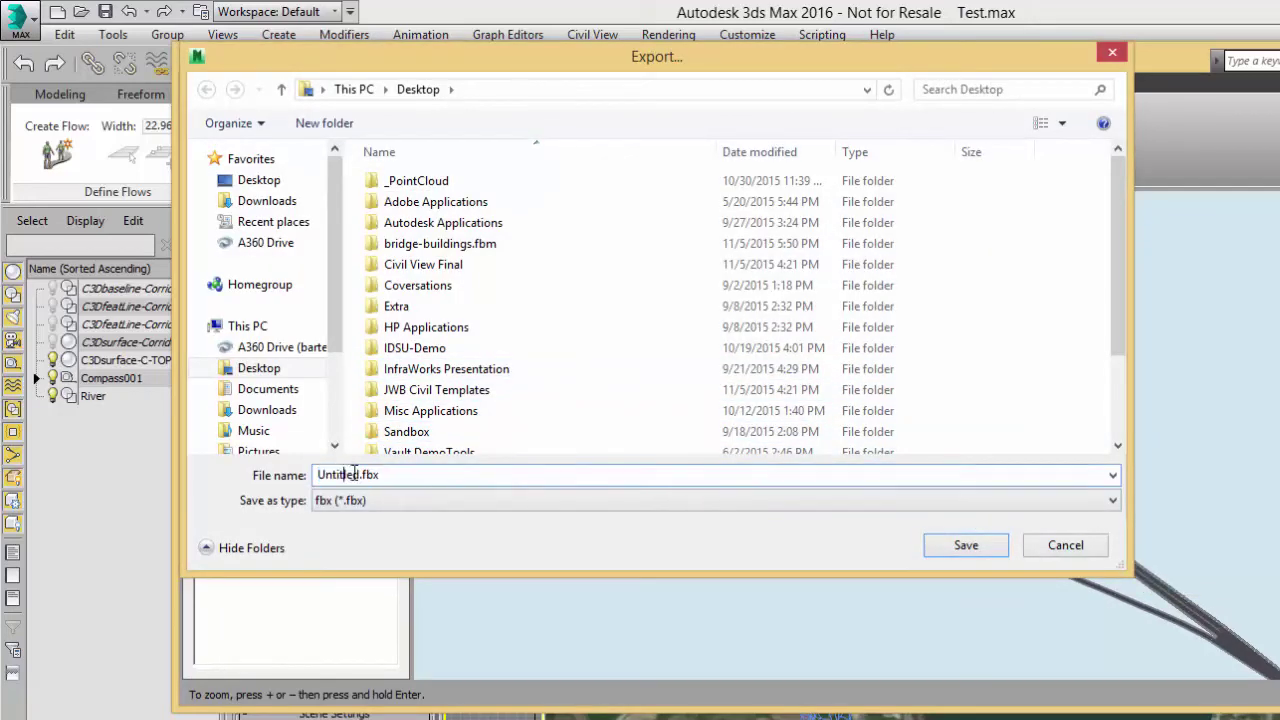
drag(353, 474, 318, 486)
key(Delete)
key(Delete)
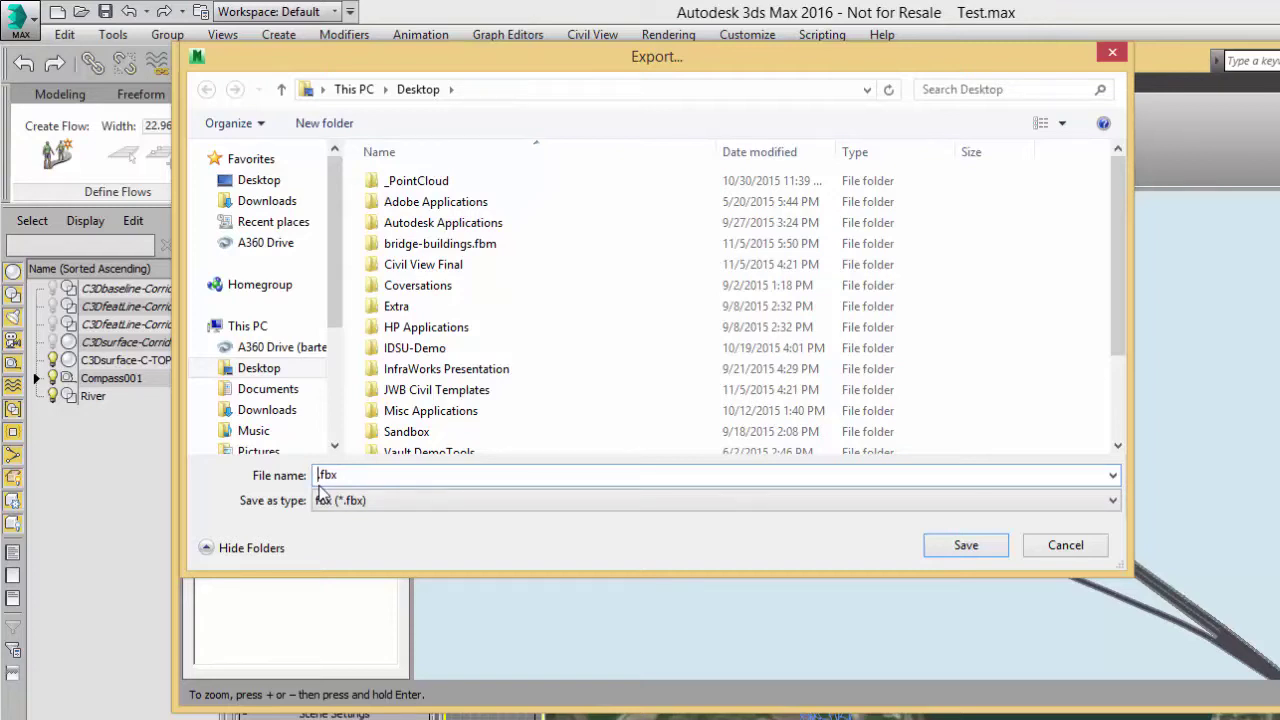
text(bridge-bldg-shift)
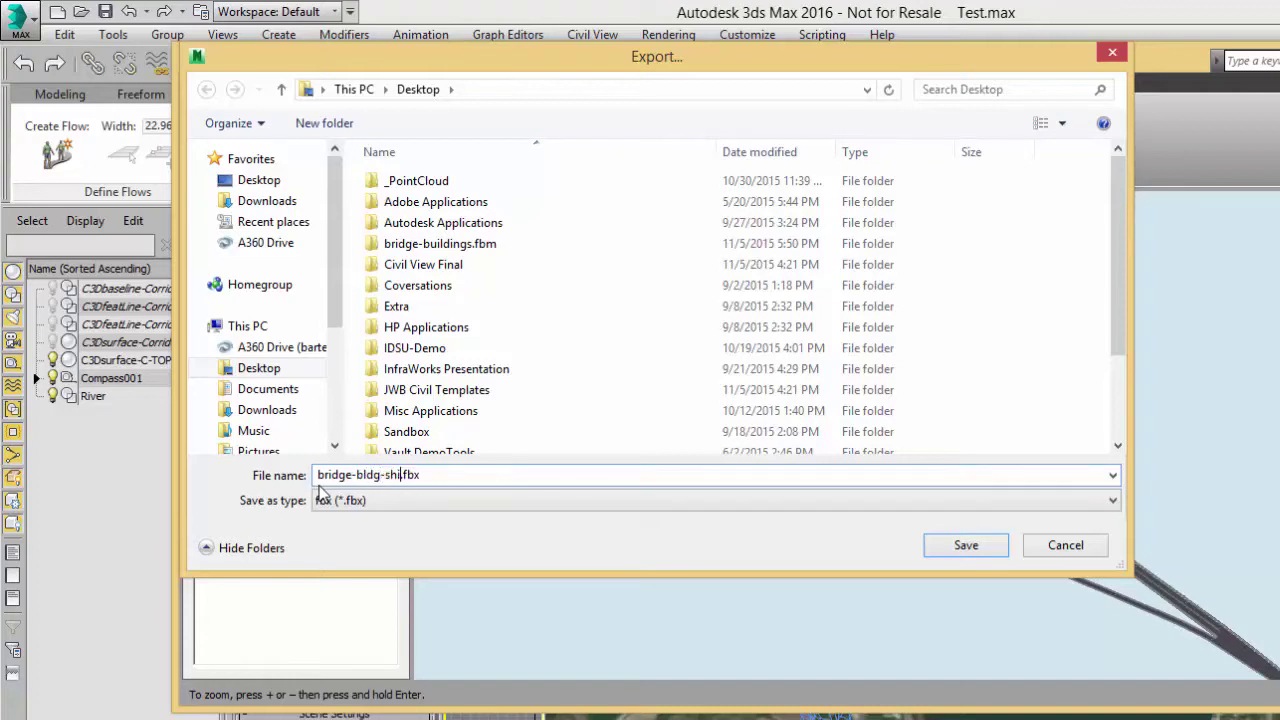
click(963, 548)
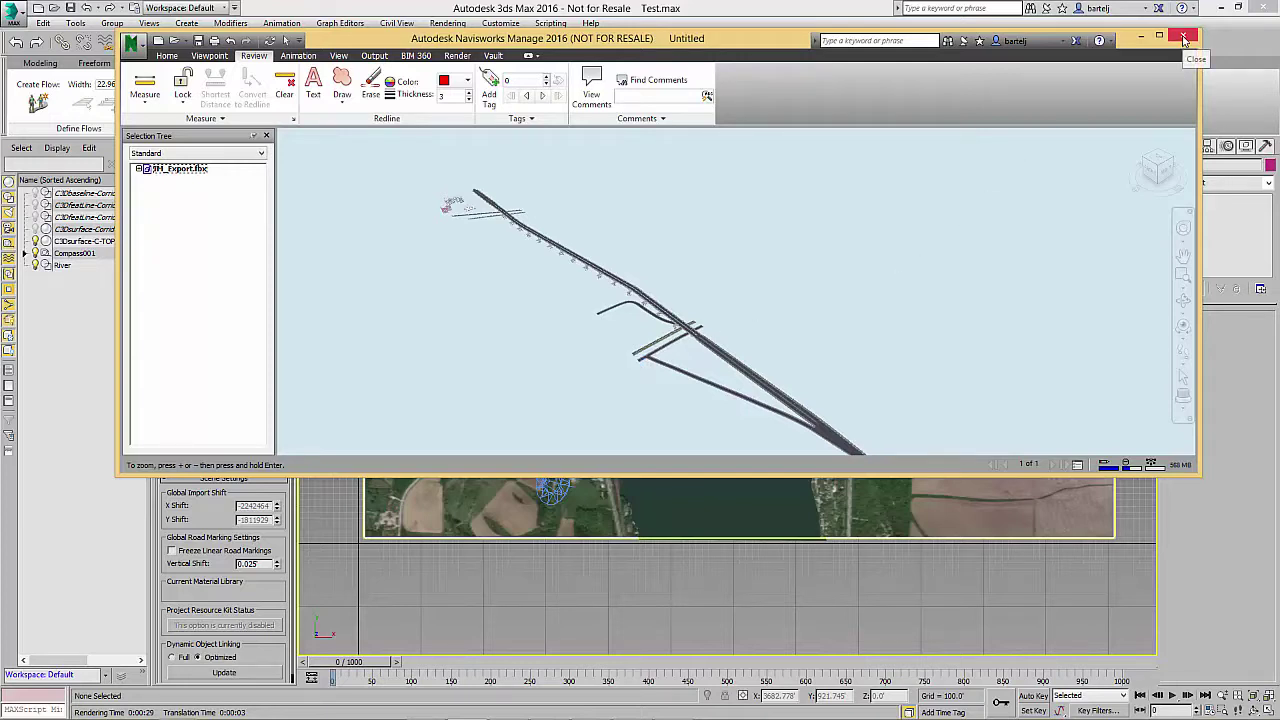
- Cancel closing the Navisworks session and minimize it to return to the 3ds Max scene
click(1183, 38)
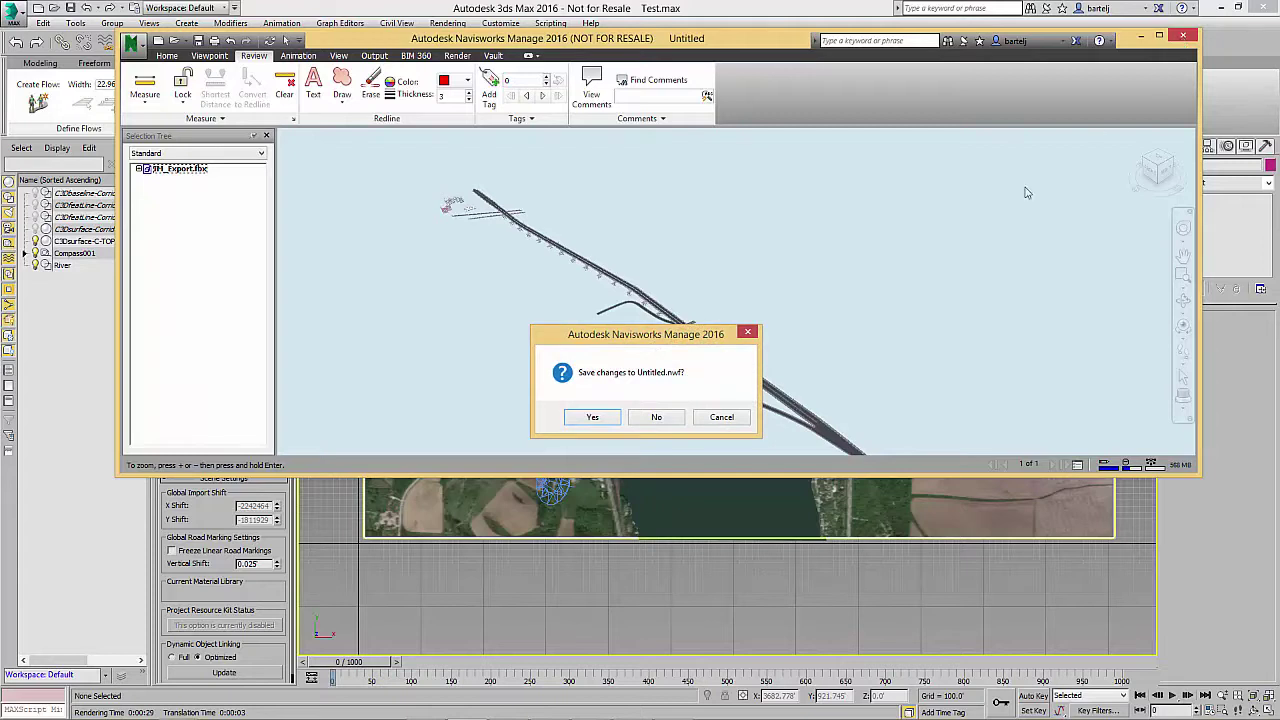
click(725, 418)
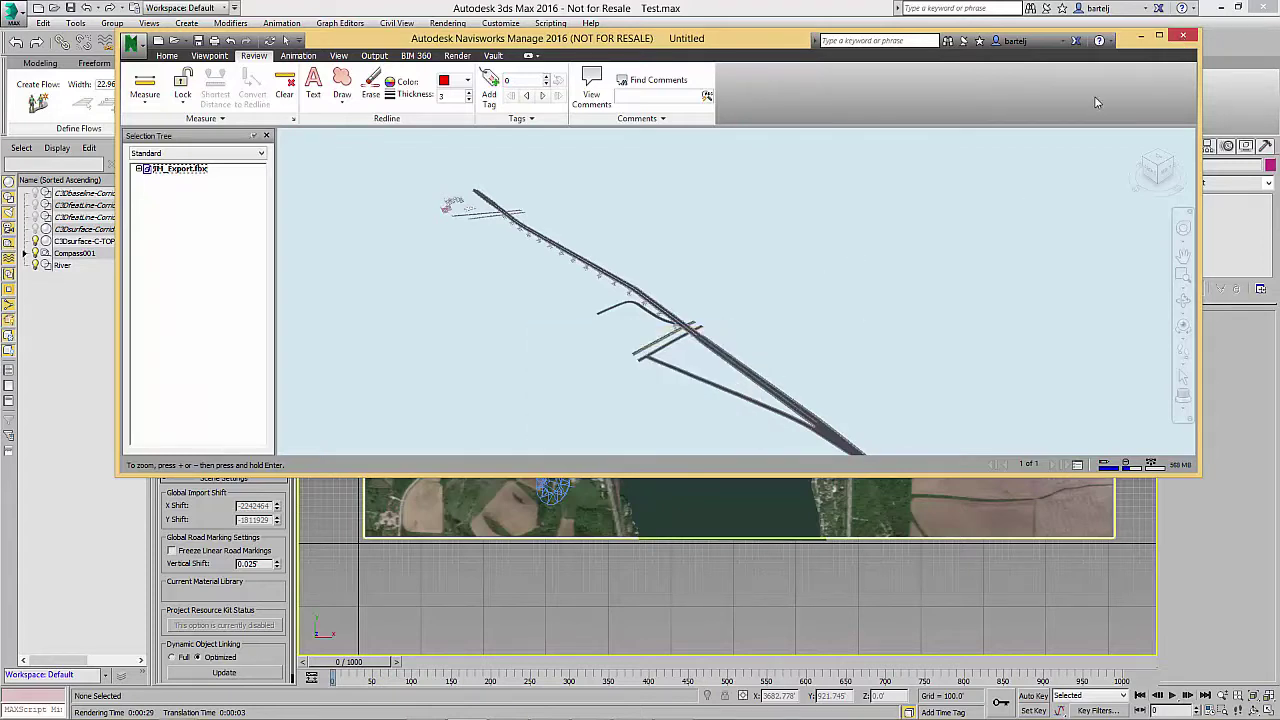
click(1141, 37)
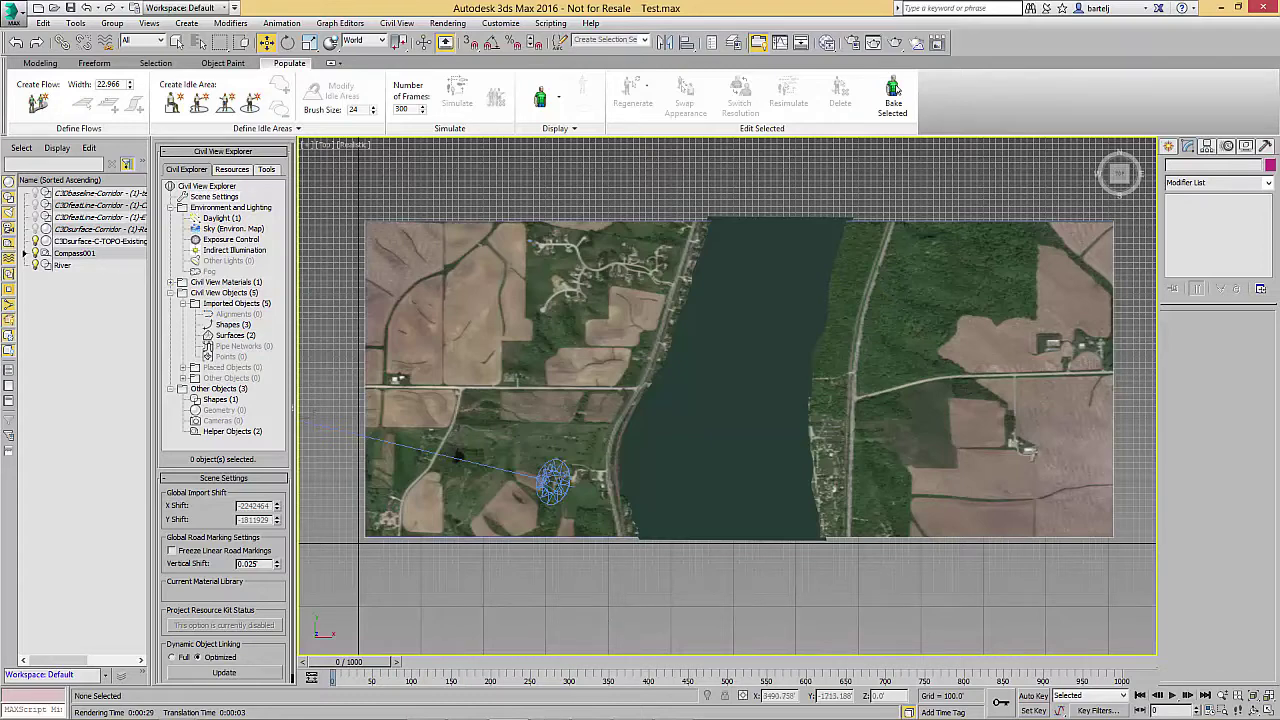
- Switch to the AutoCAD session with the empty Drawing1.dwg
mouse_move(553, 710)
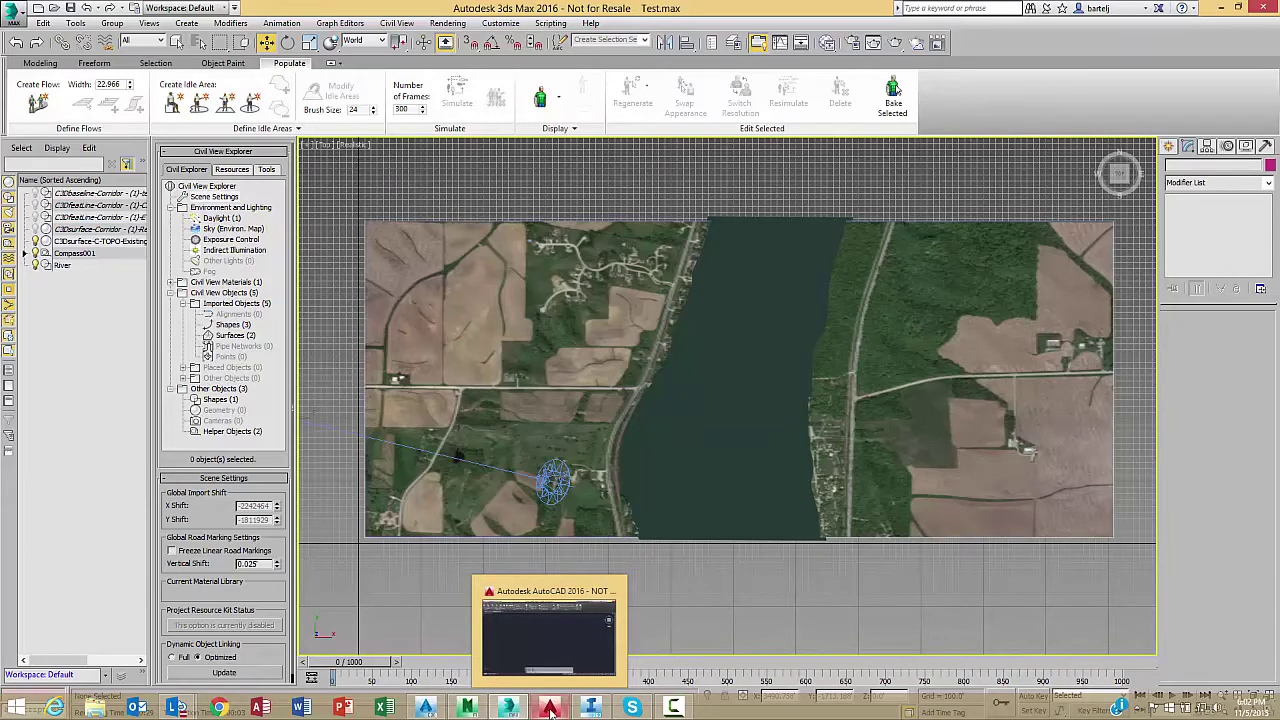
click(551, 709)
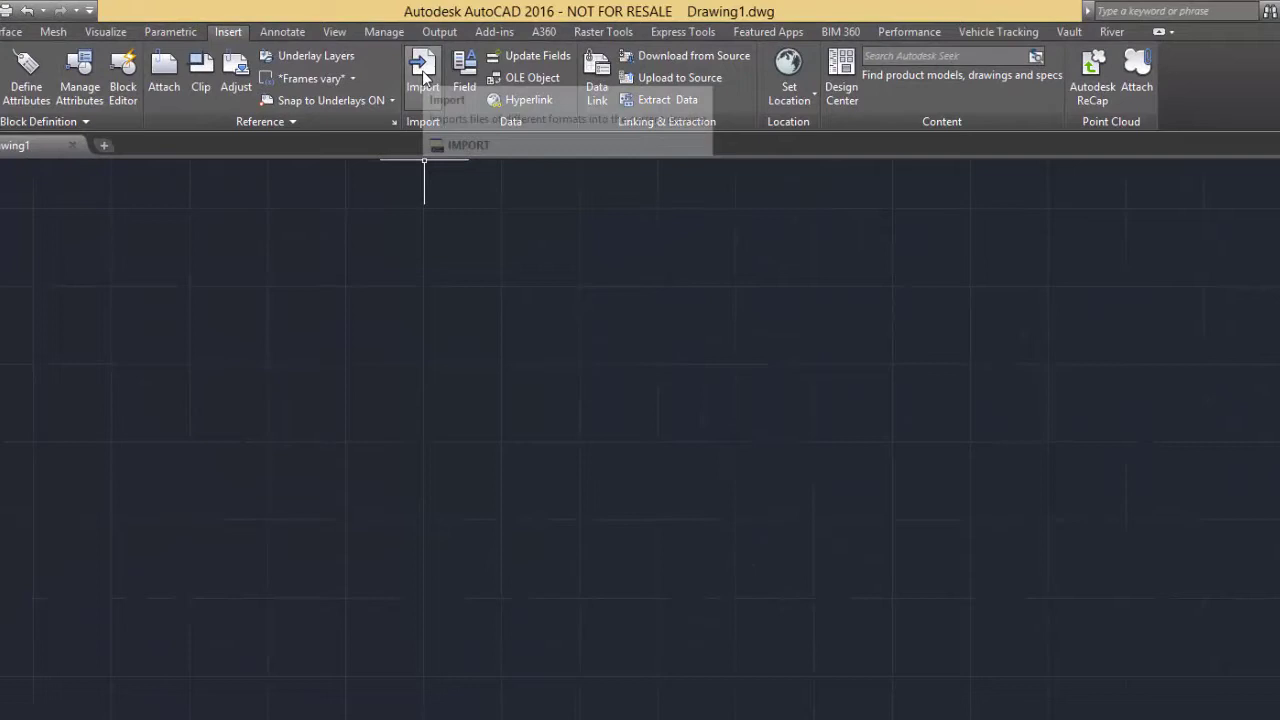
click(423, 75)
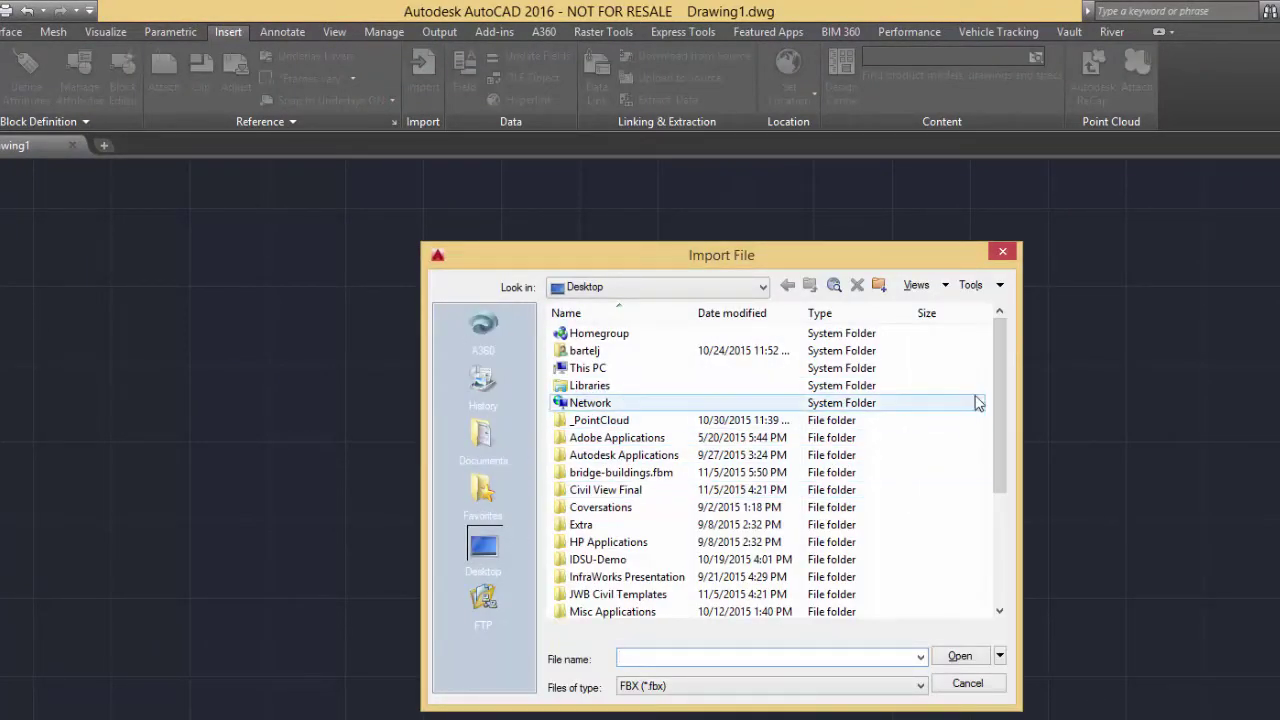
drag(1000, 398, 1011, 543)
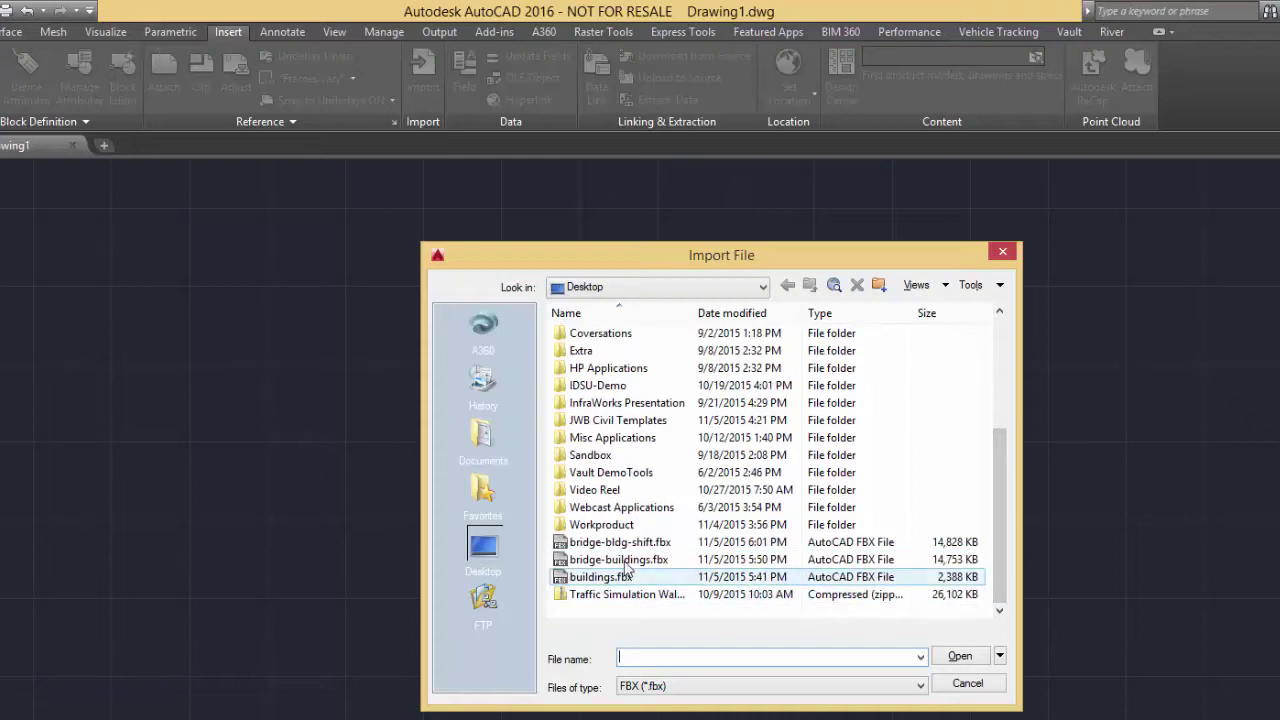
click(600, 543)
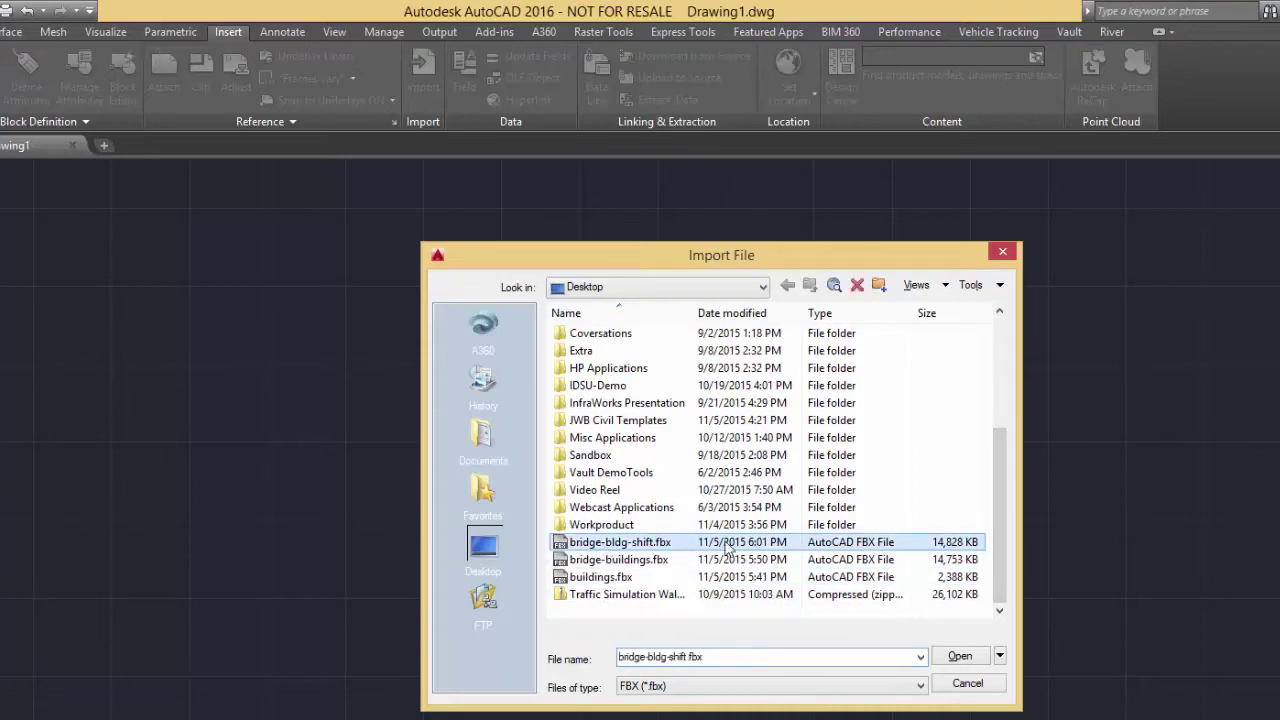
click(958, 657)
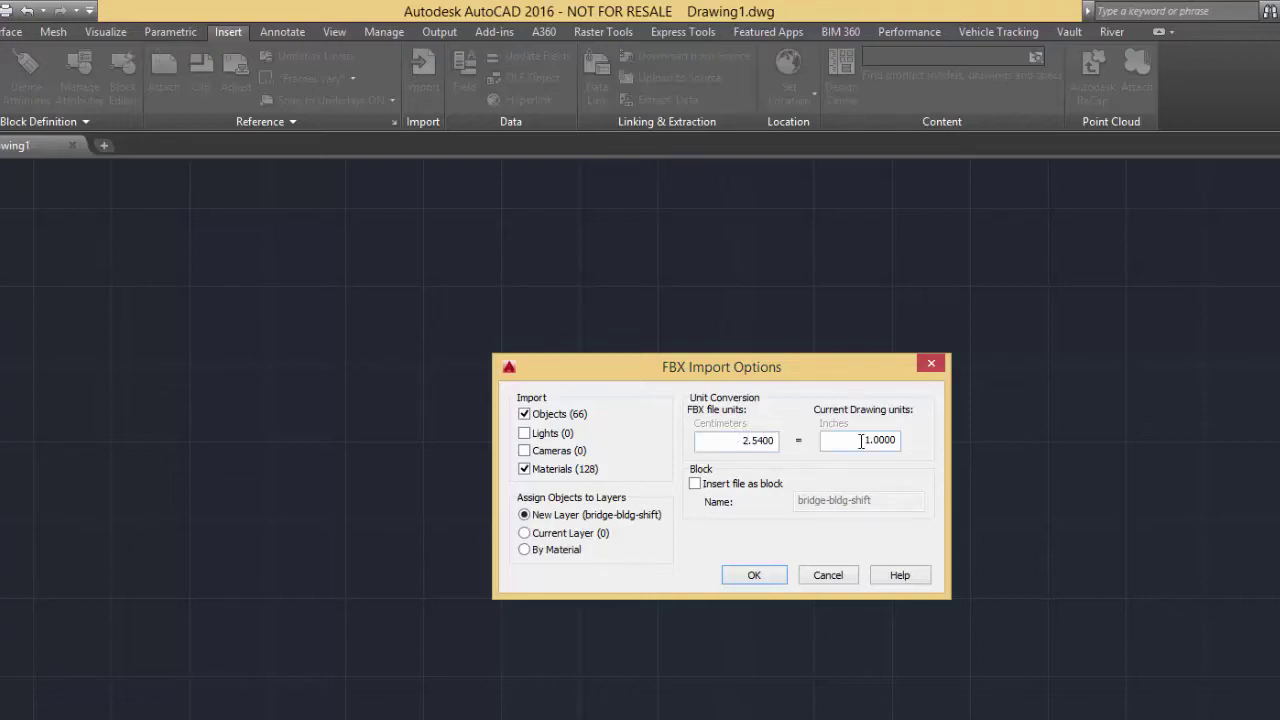
click(838, 576)
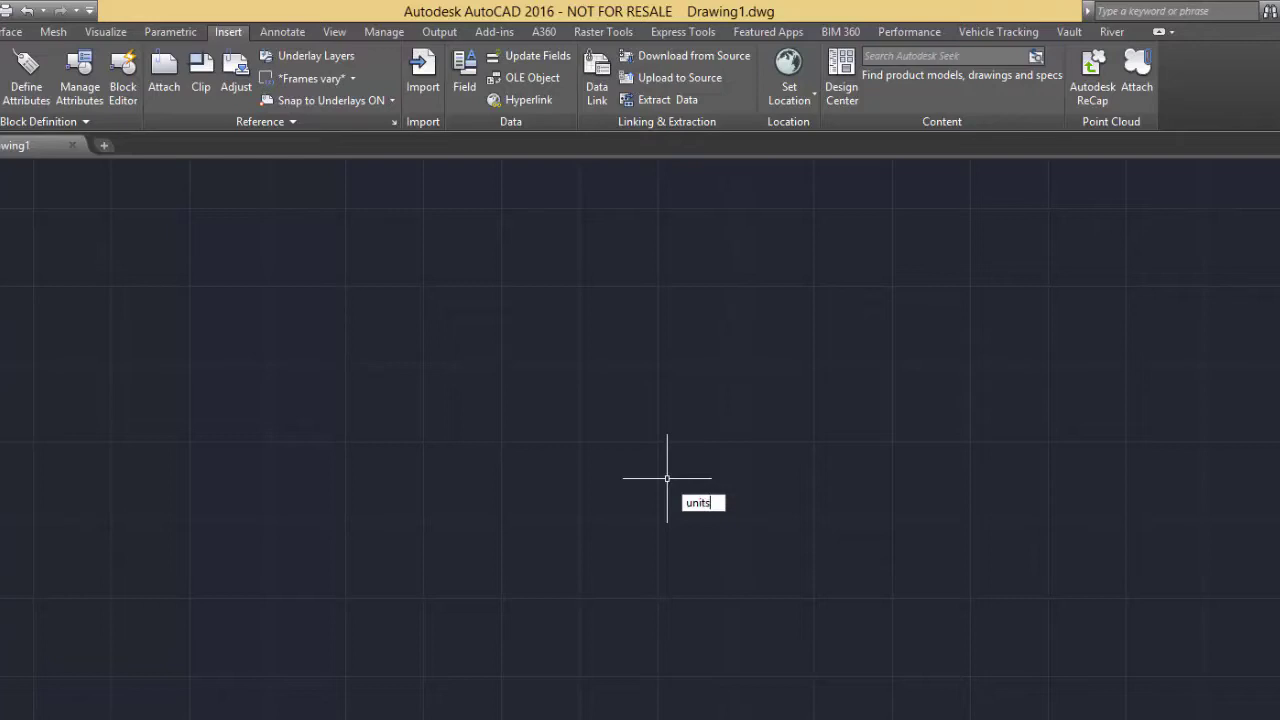
- Set the drawing's insertion scale units to feet
key(Return)
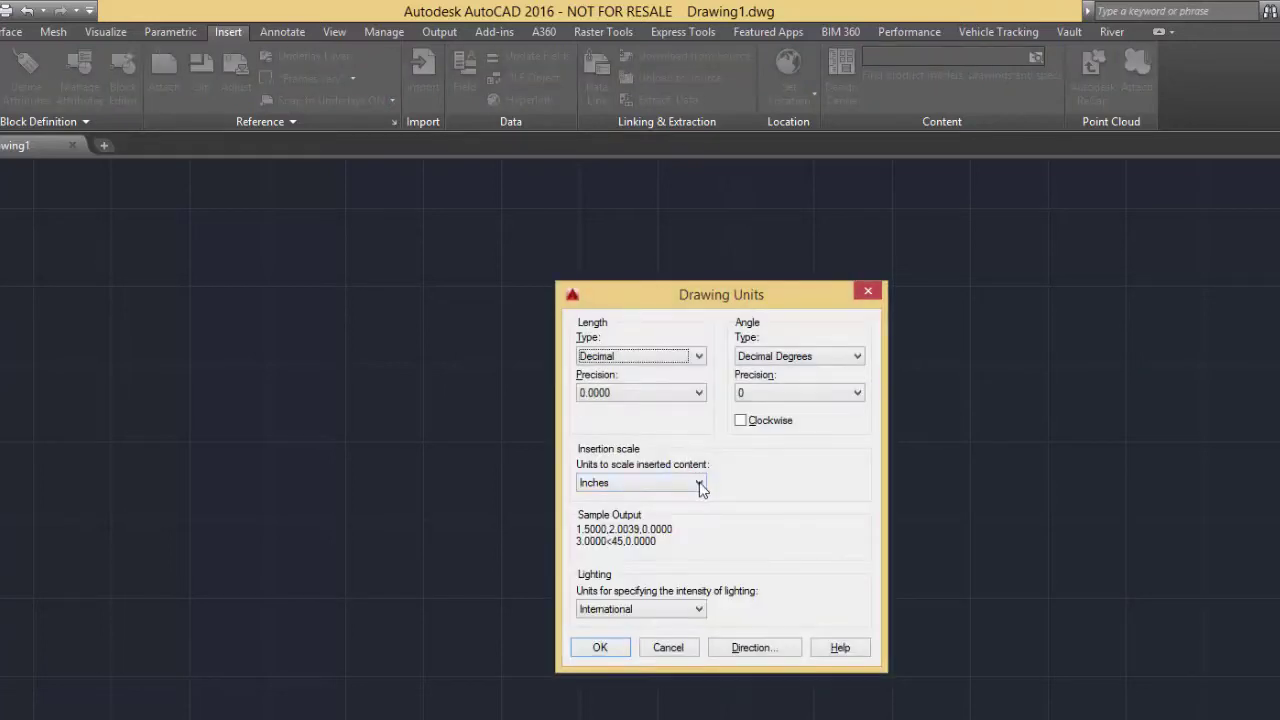
click(700, 484)
click(655, 524)
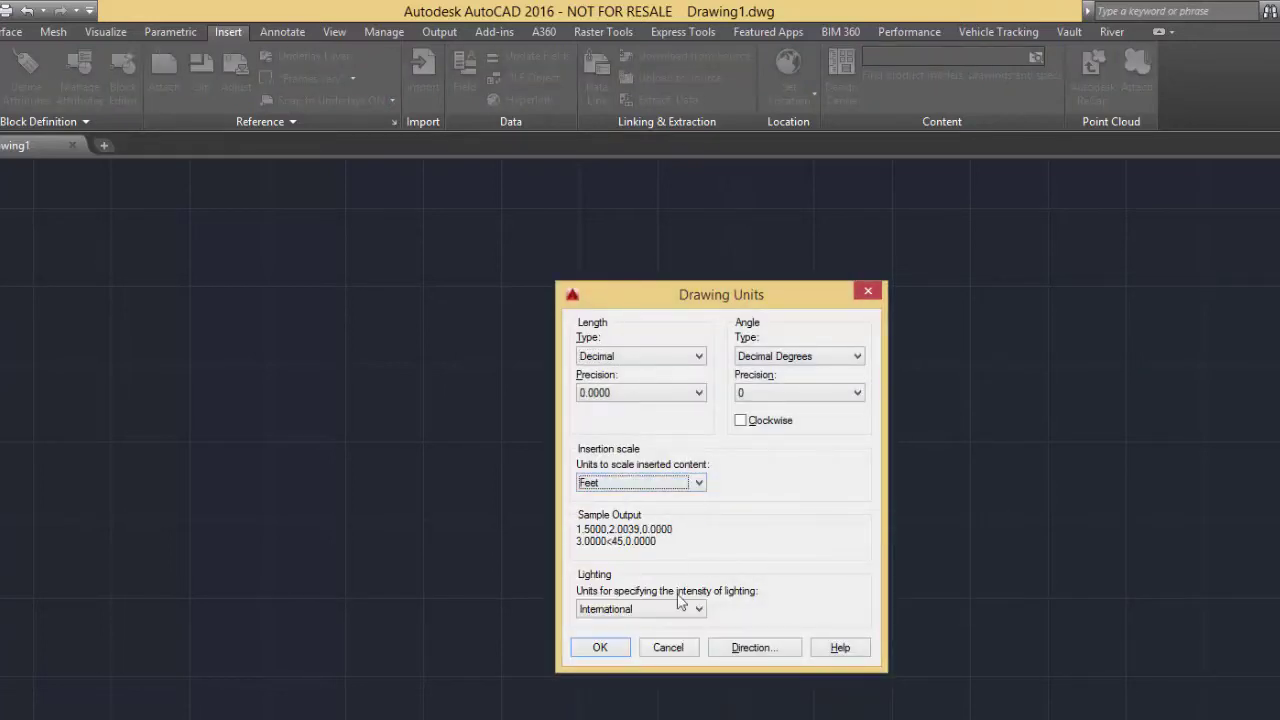
click(602, 648)
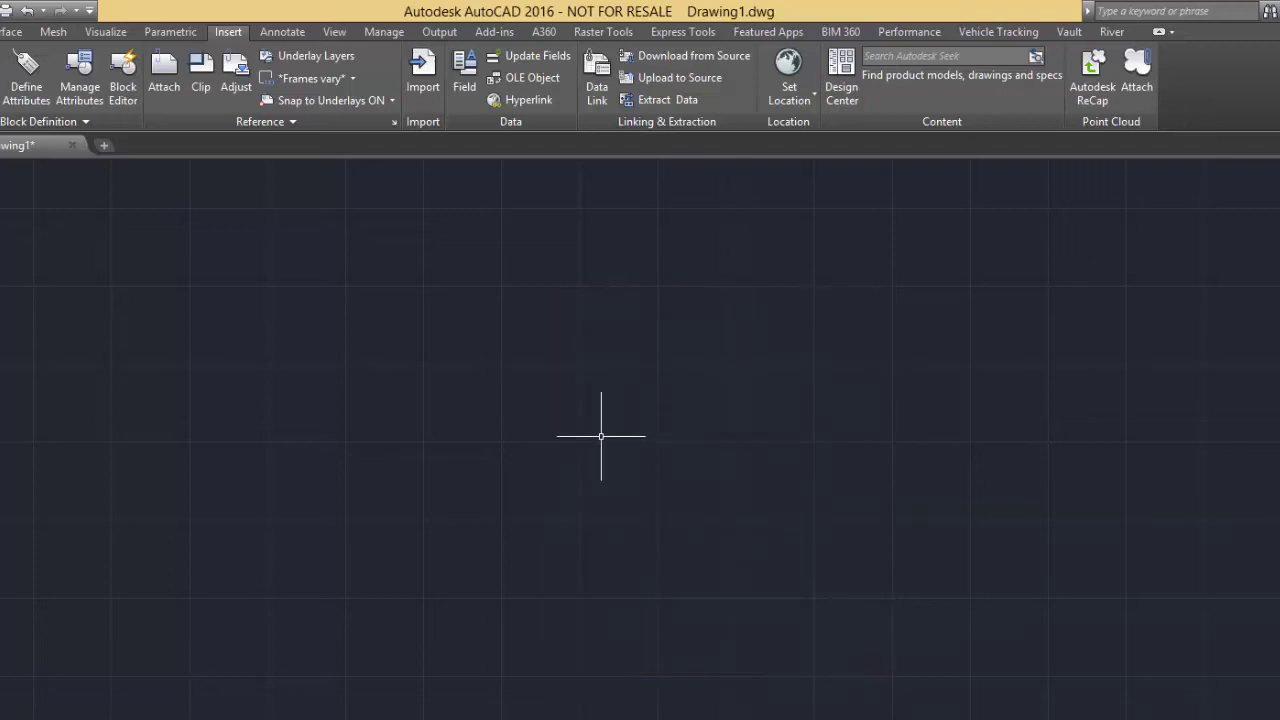
- Import bridge-bldg-shift.fbx from the Desktop with objects and materials, converting 1 FBX file unit to 1 foot
click(423, 75)
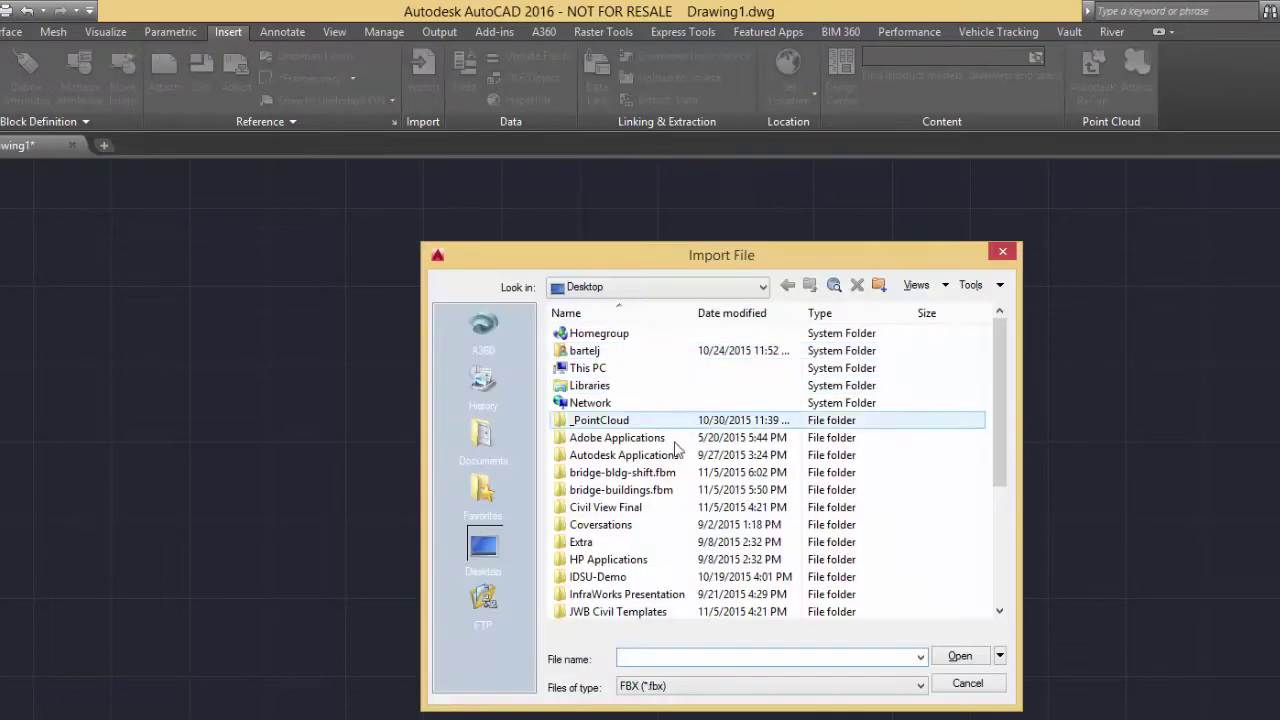
drag(1000, 429, 1000, 565)
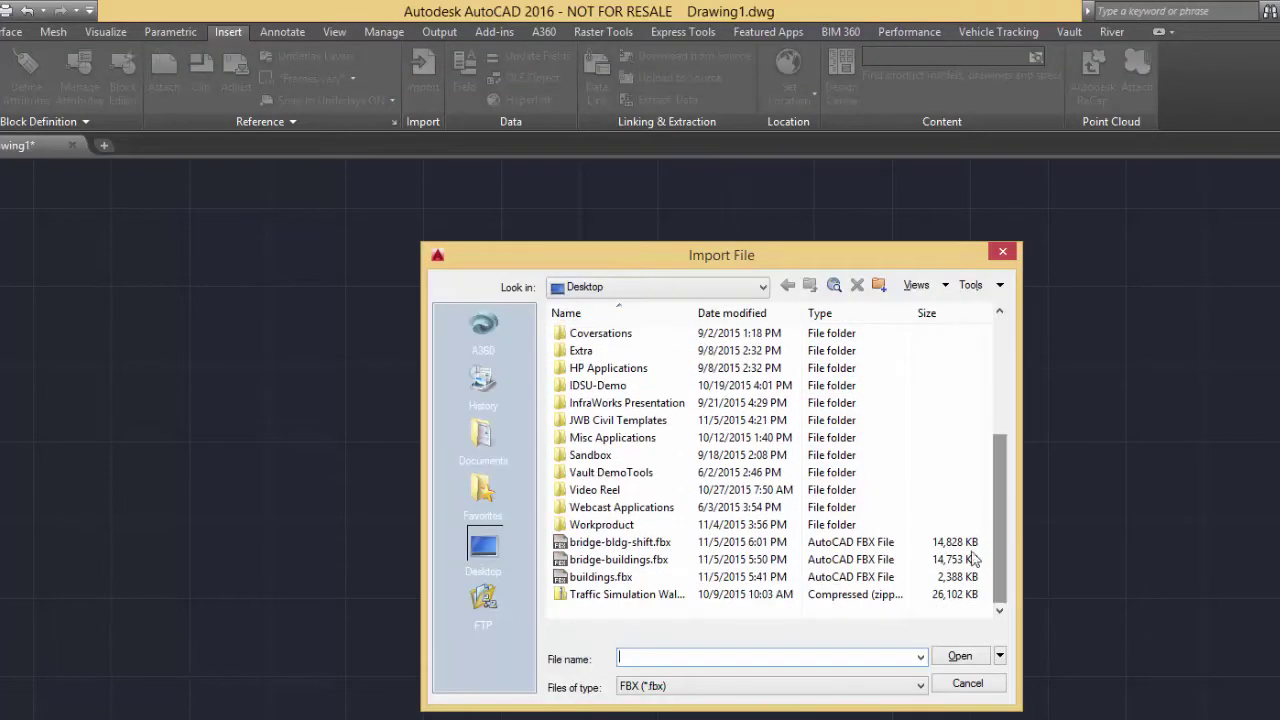
click(660, 562)
click(658, 544)
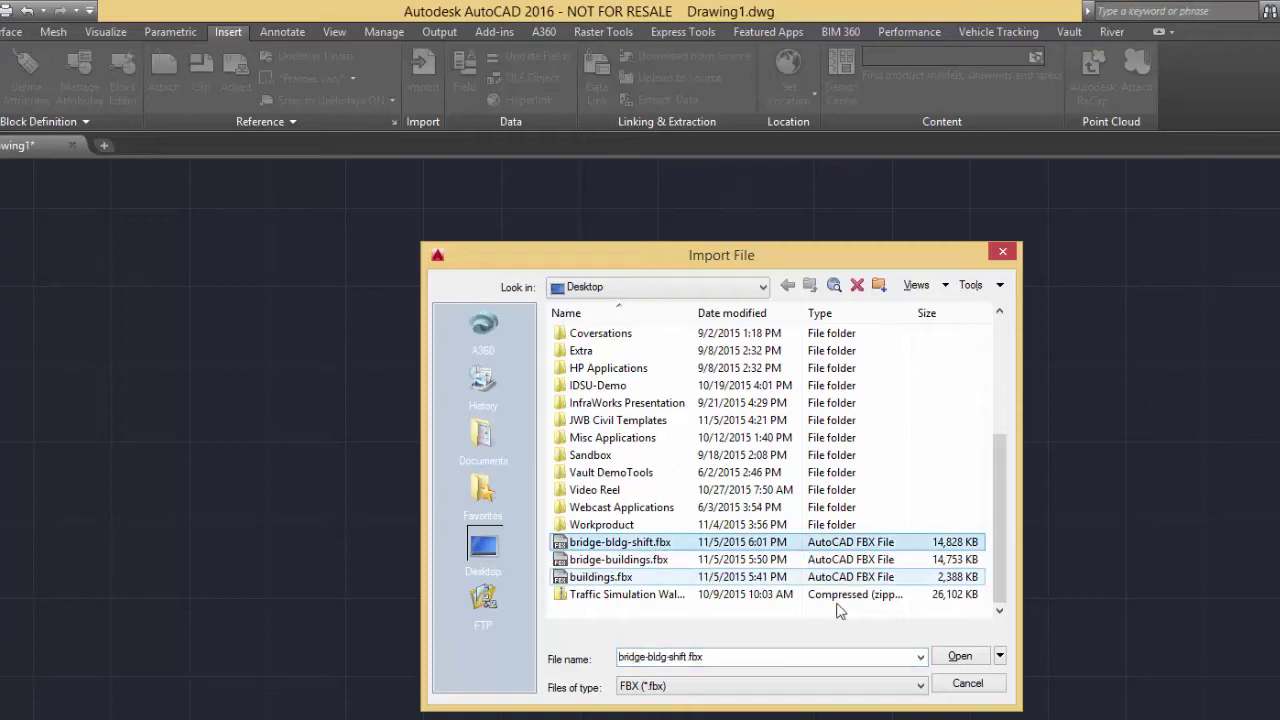
click(960, 656)
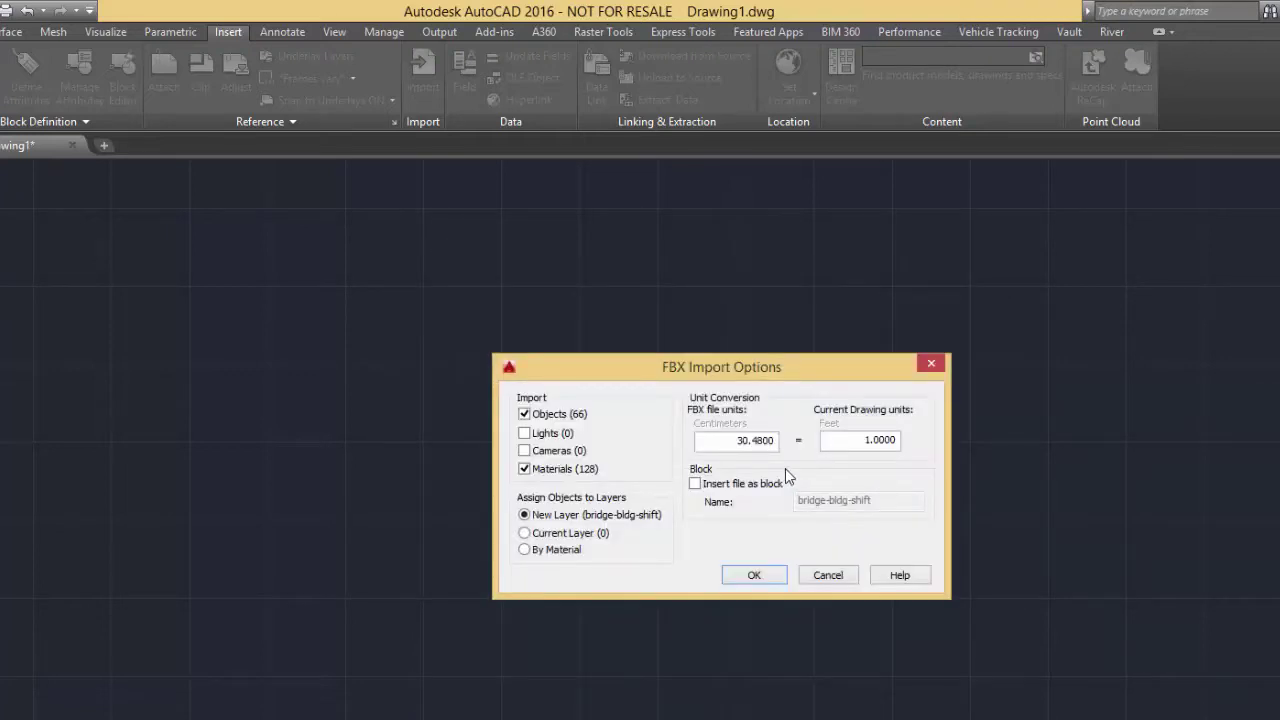
drag(734, 441, 789, 446)
text(1)
click(755, 576)
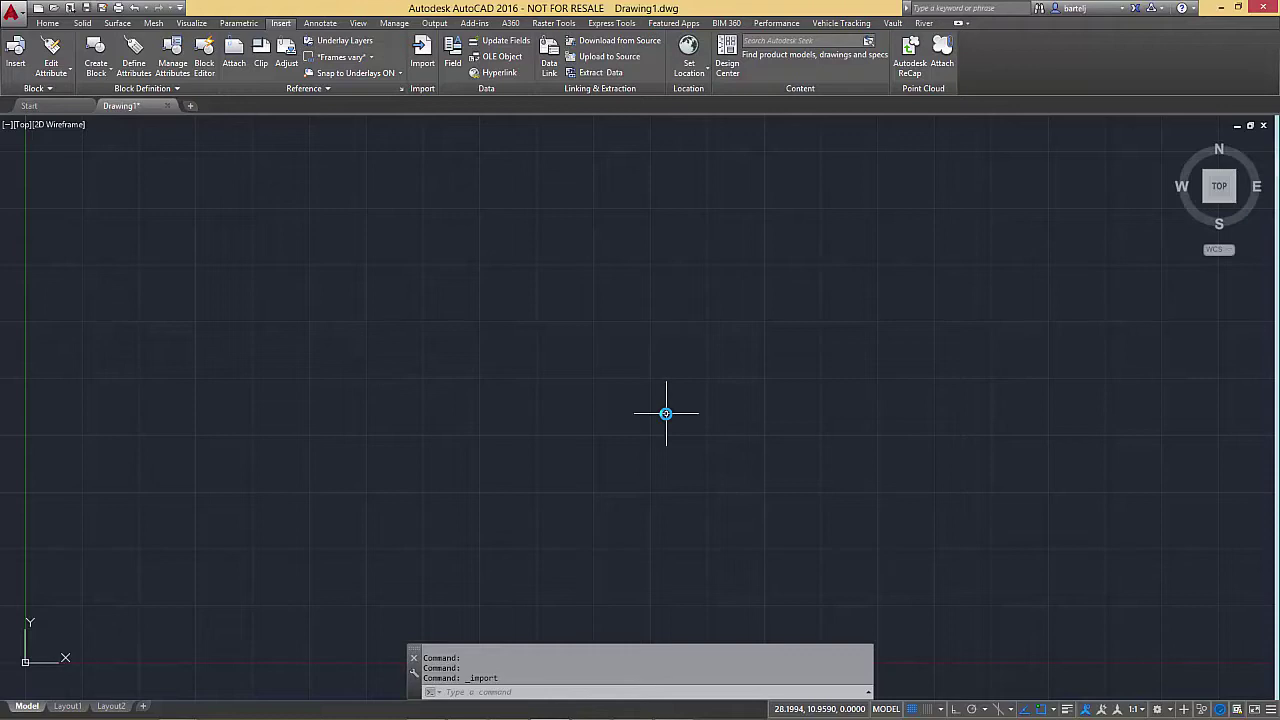
- Zoom to the extents of the imported bridge and buildings and display them in the Realistic visual style
text(z)
key(Return)
text(e)
key(Return)
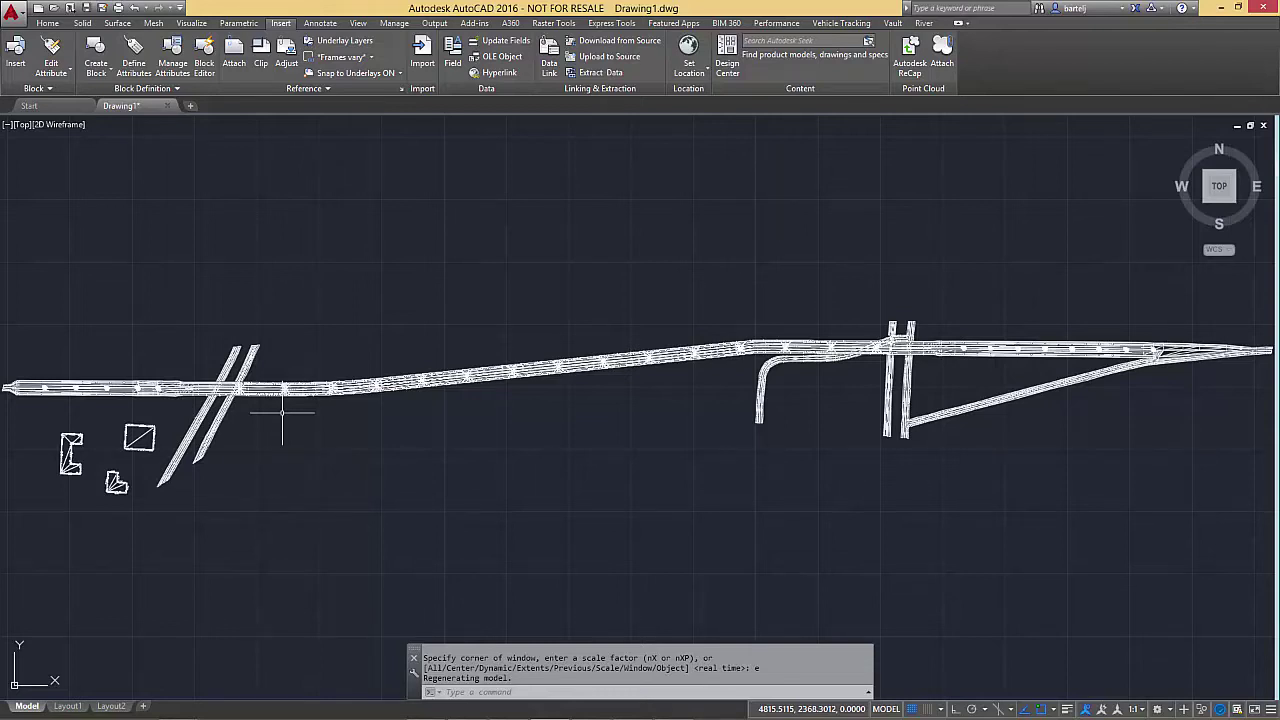
click(71, 128)
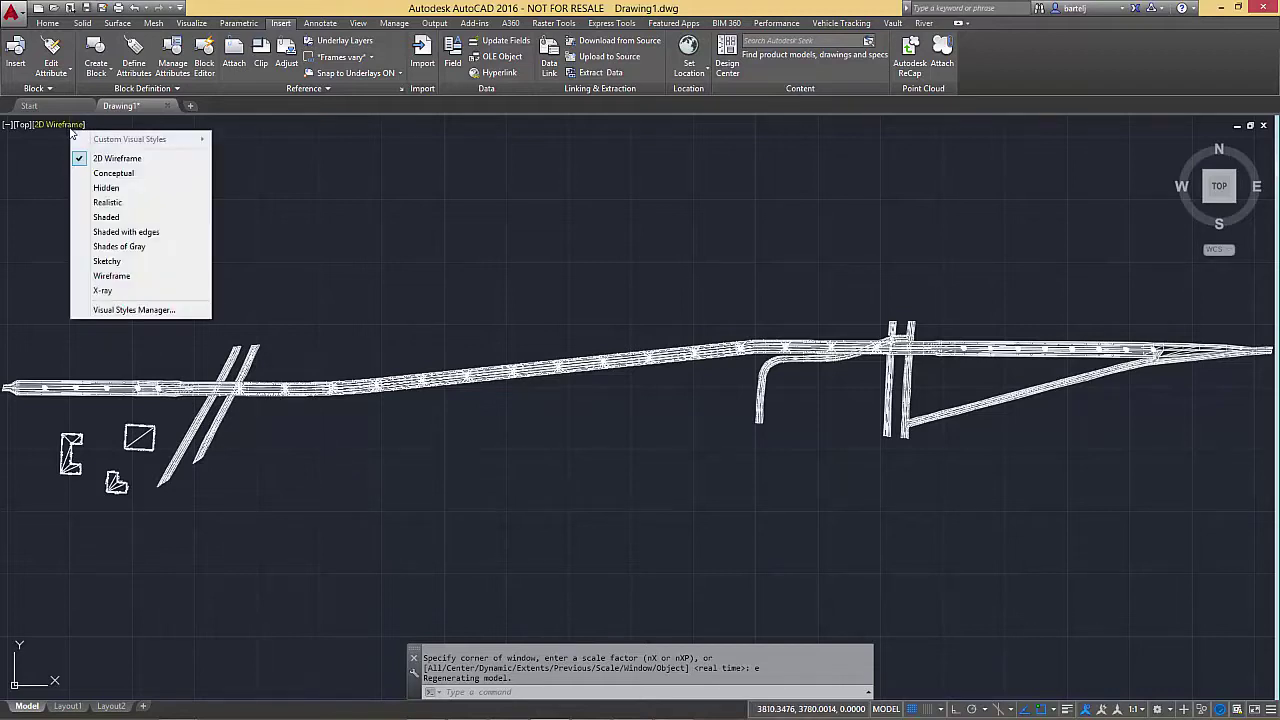
click(106, 204)
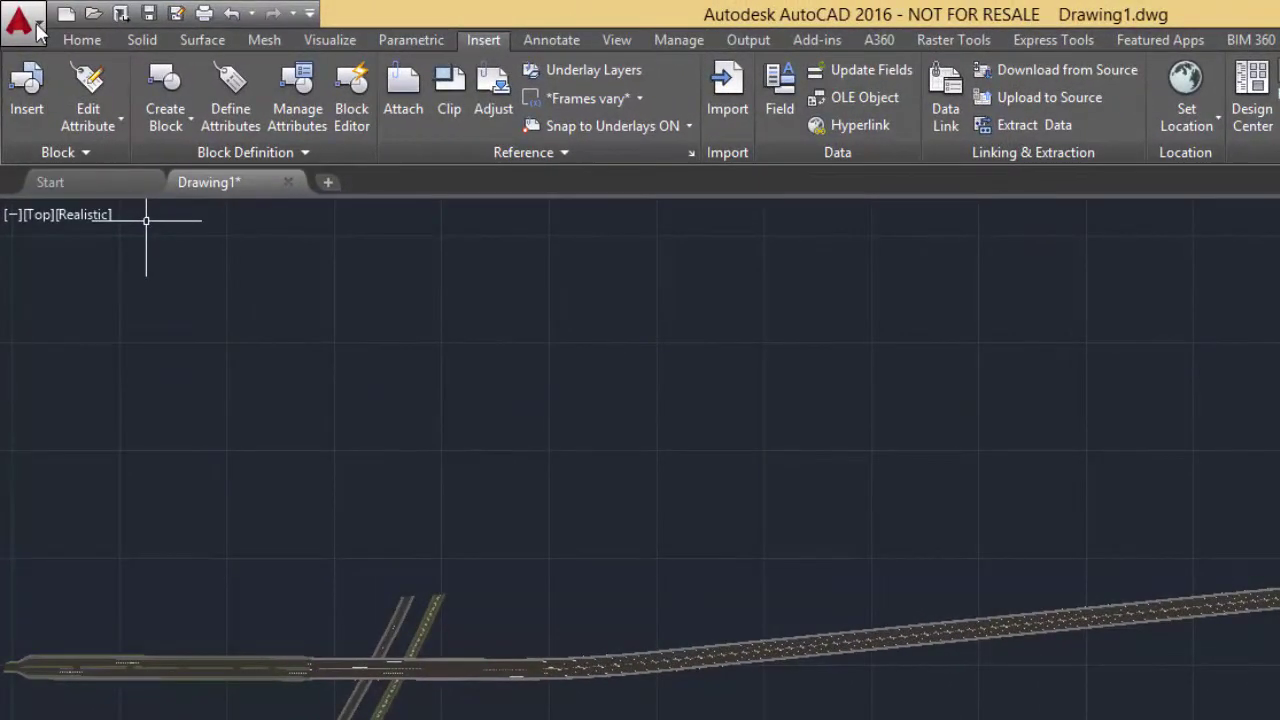
click(36, 28)
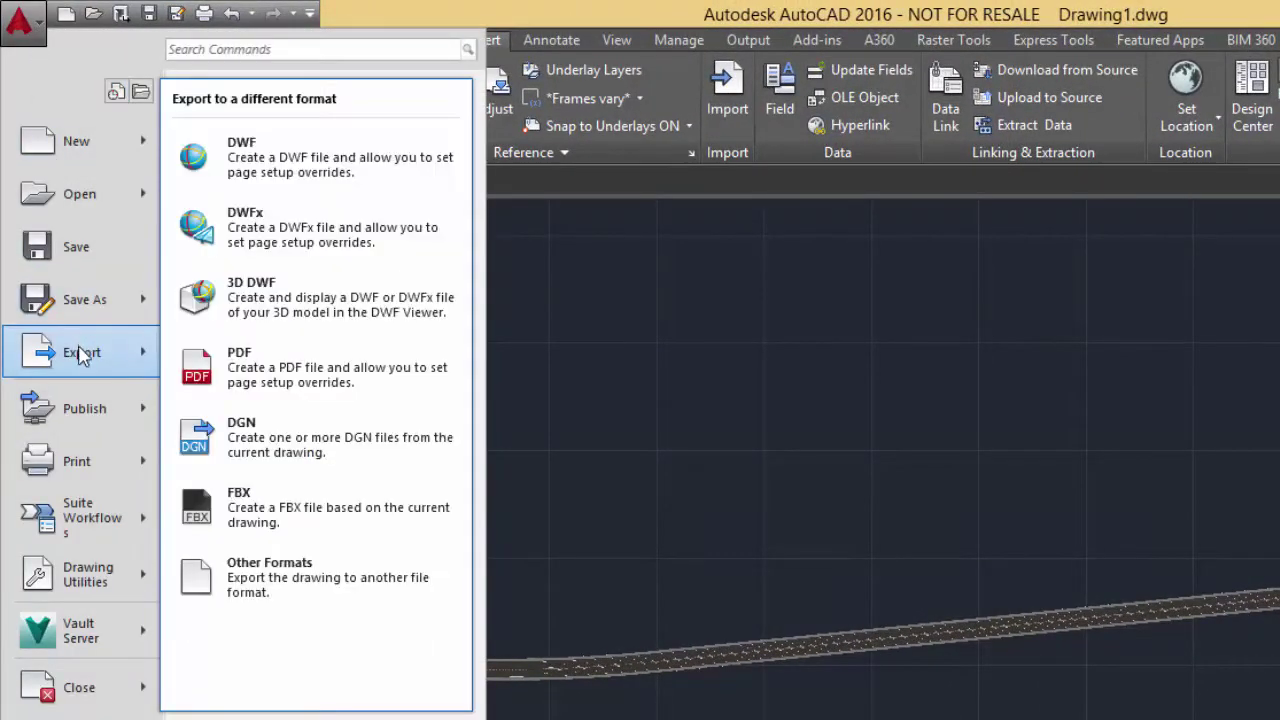
mouse_move(90, 520)
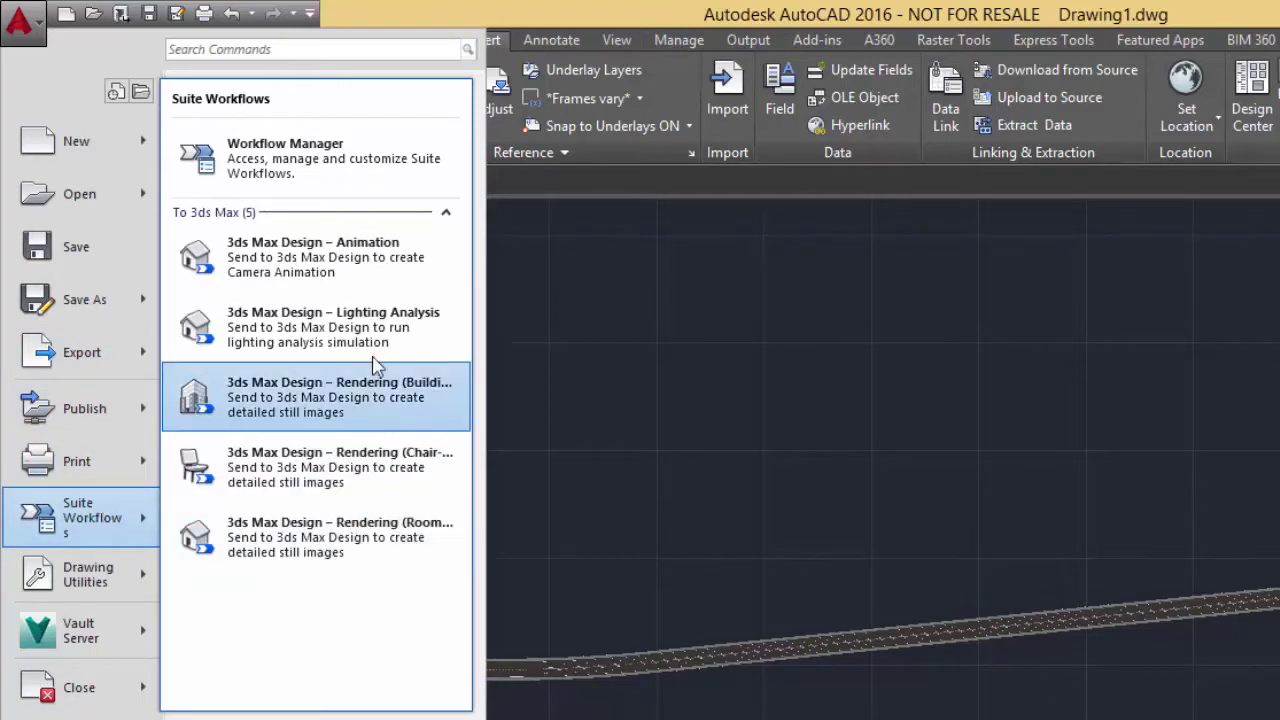
click(289, 394)
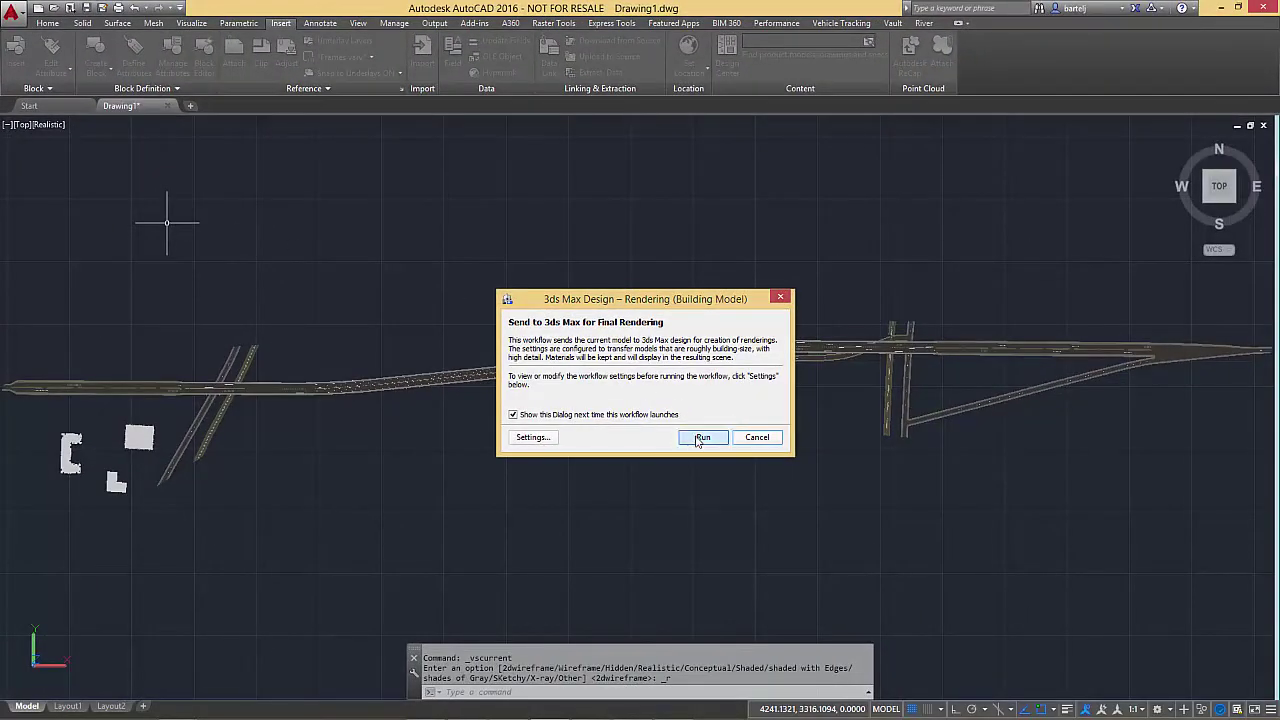
click(701, 438)
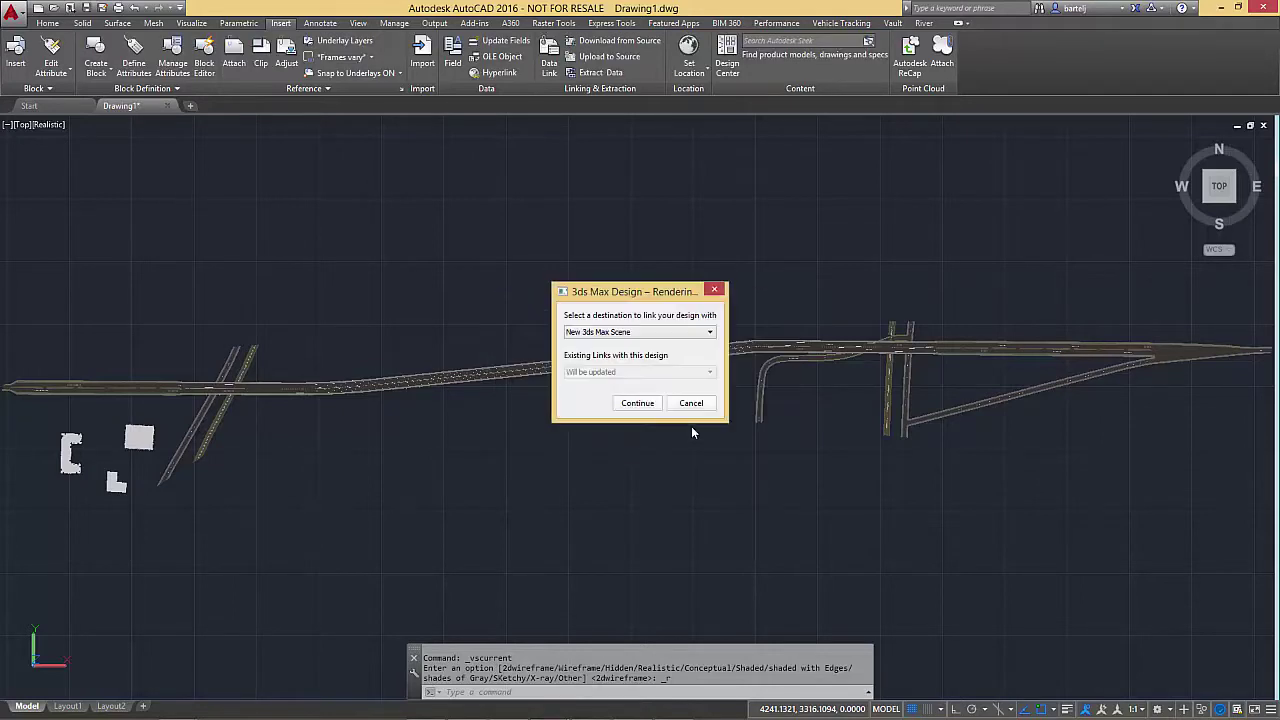
click(710, 332)
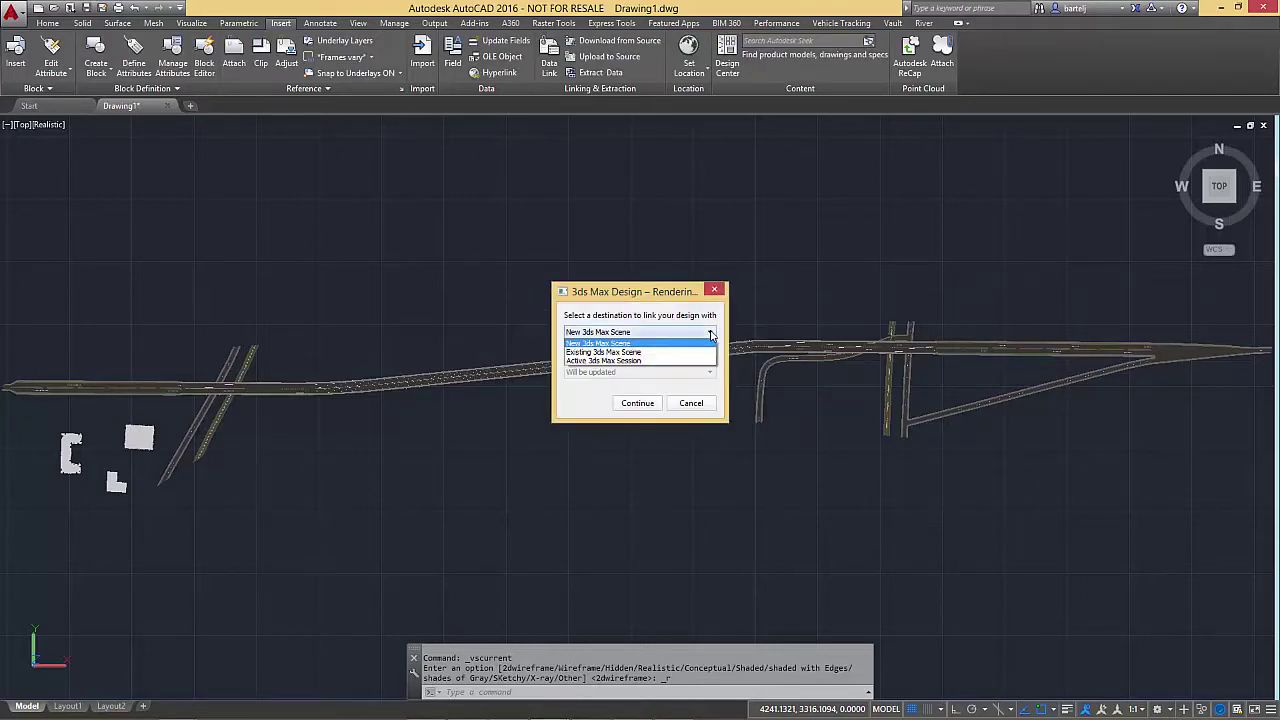
click(640, 361)
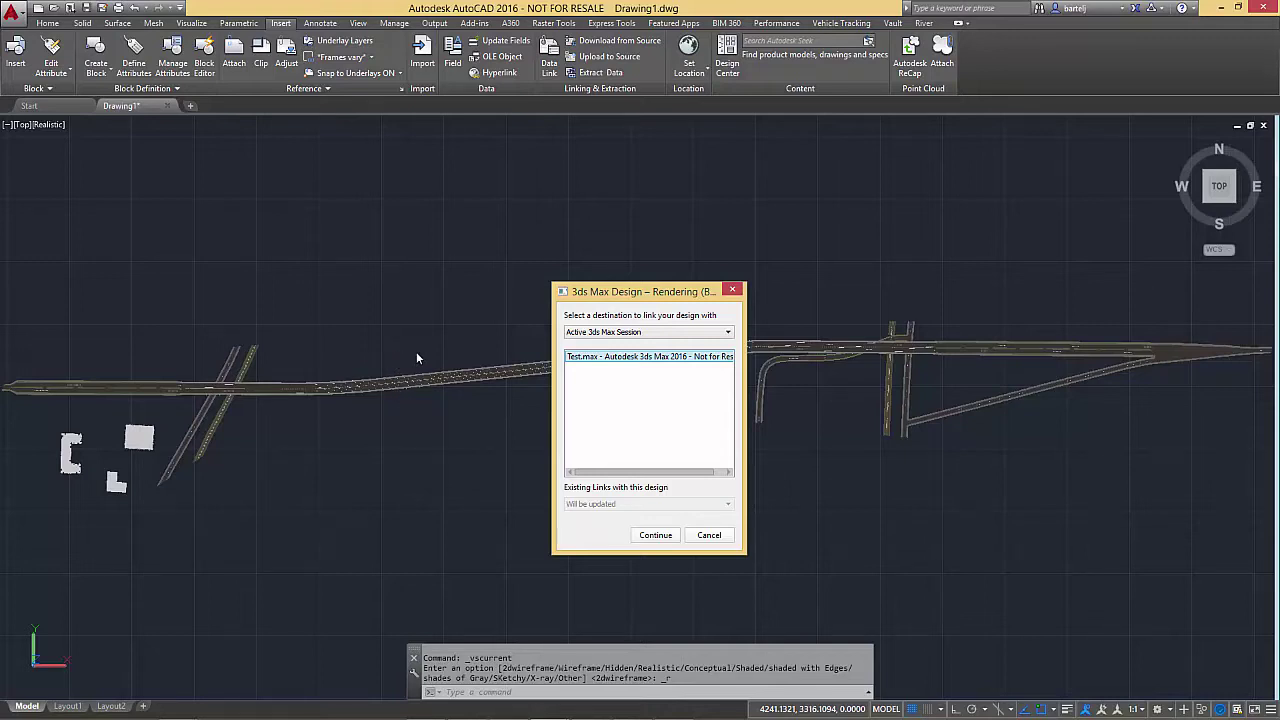
click(707, 536)
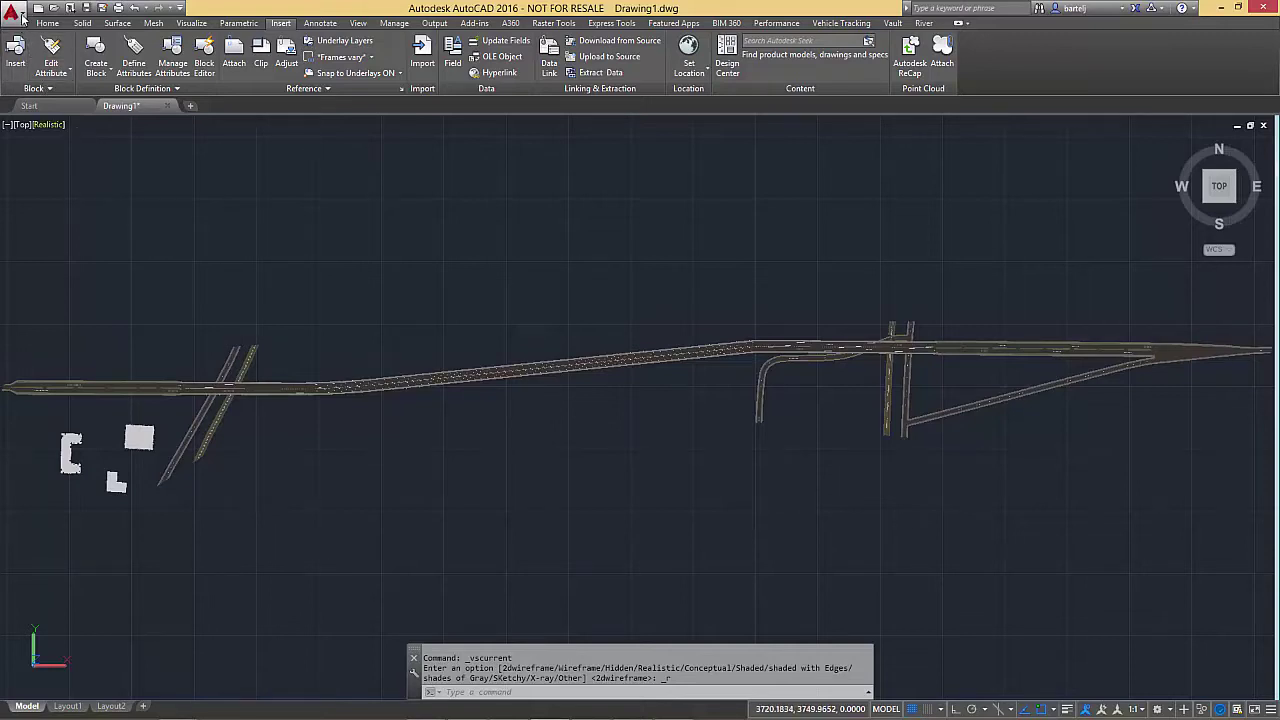
- Save the drawing to the Desktop as Detailed Model.dwg
click(66, 8)
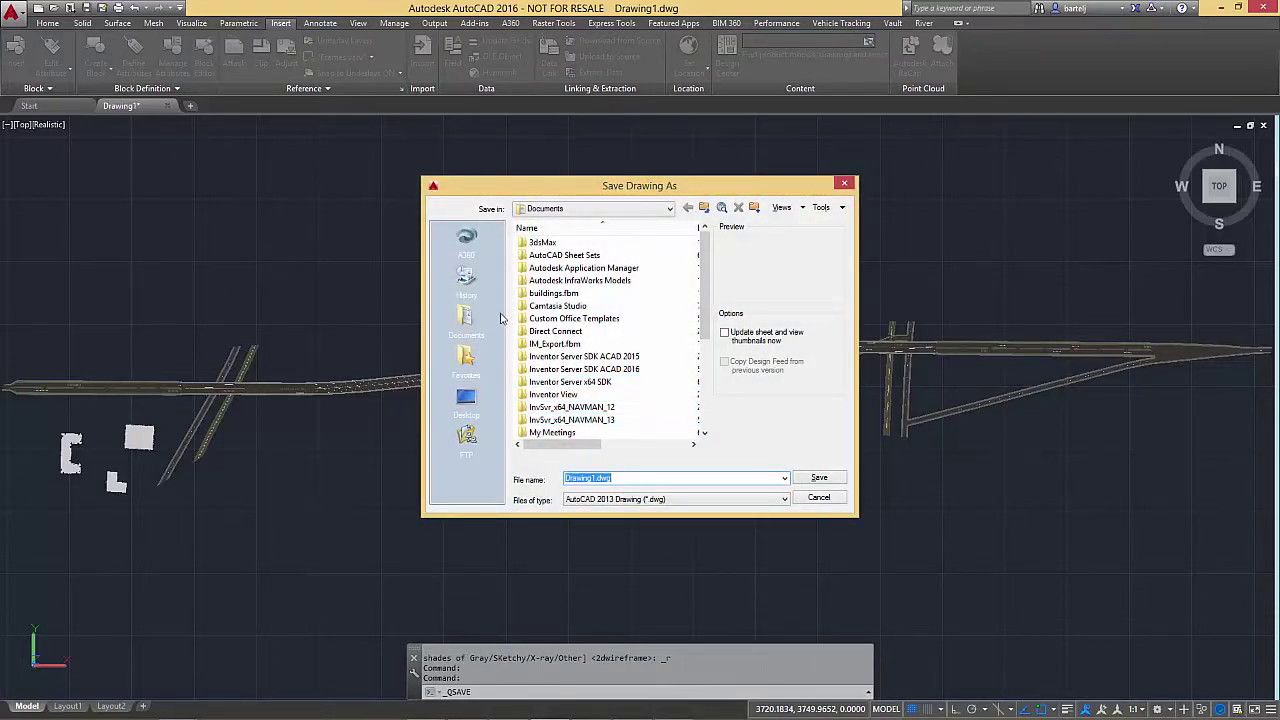
click(467, 397)
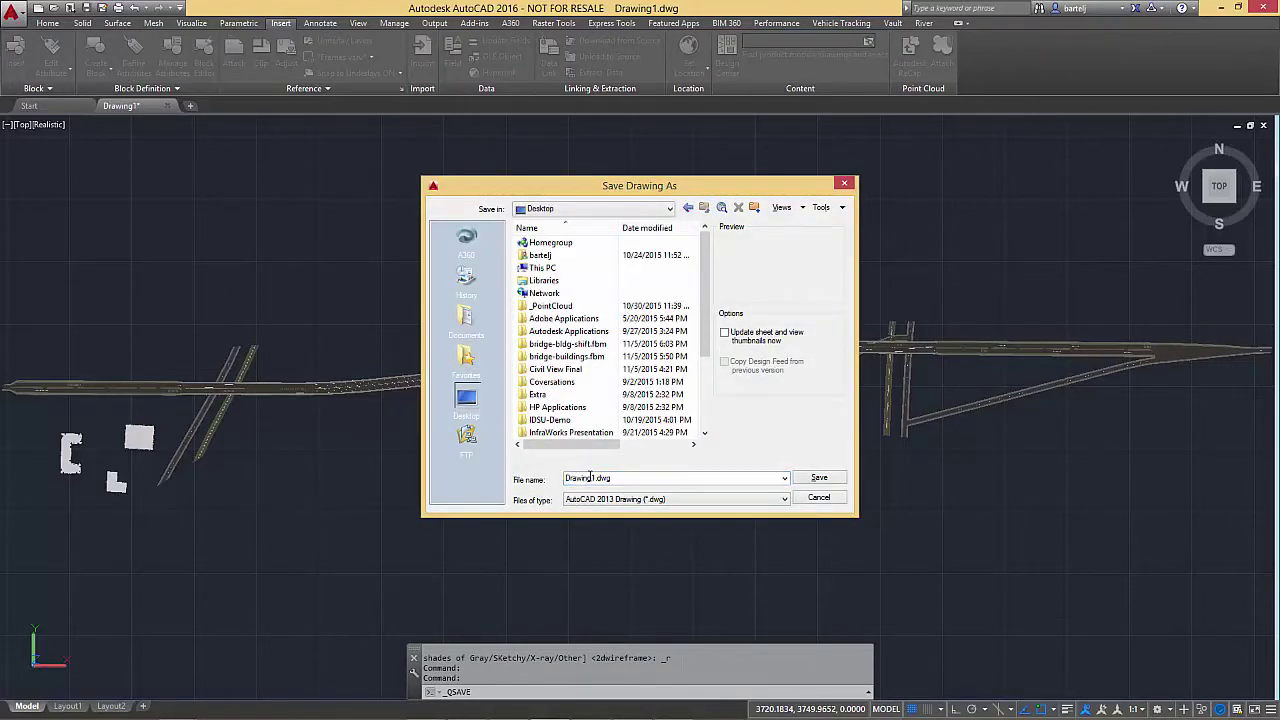
click(590, 478)
click(594, 478)
double_click(594, 478)
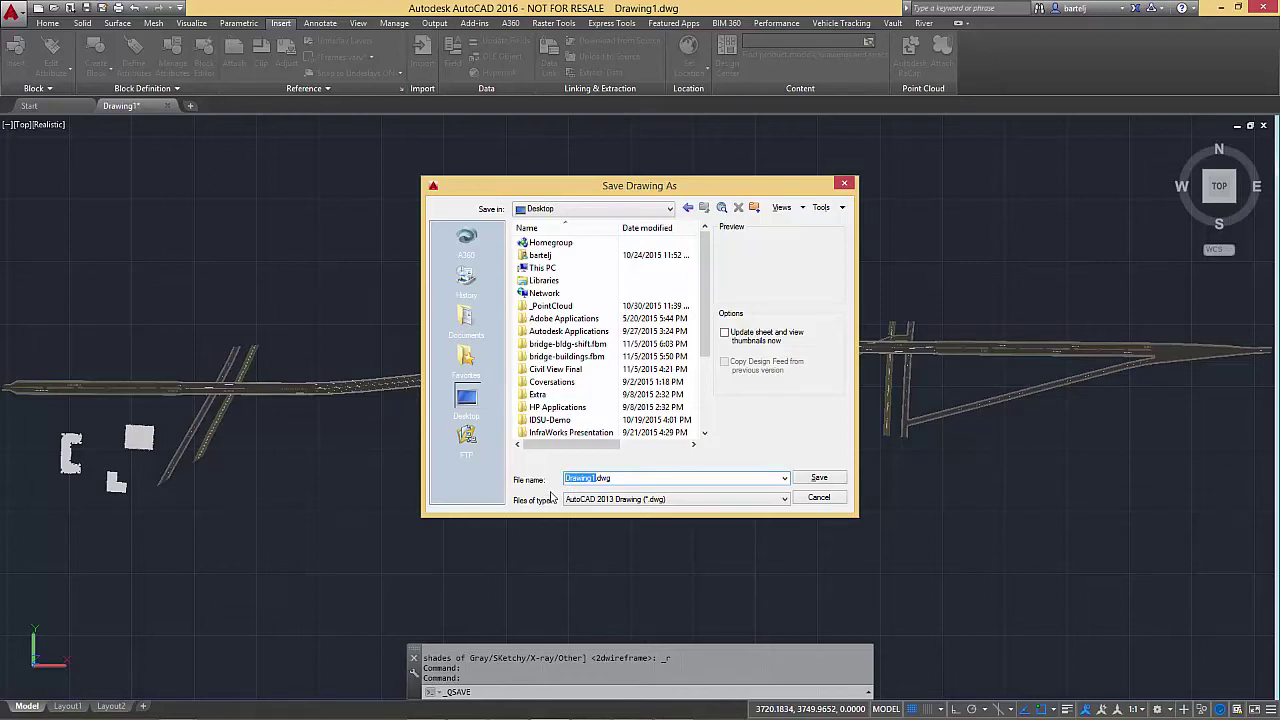
text(D)
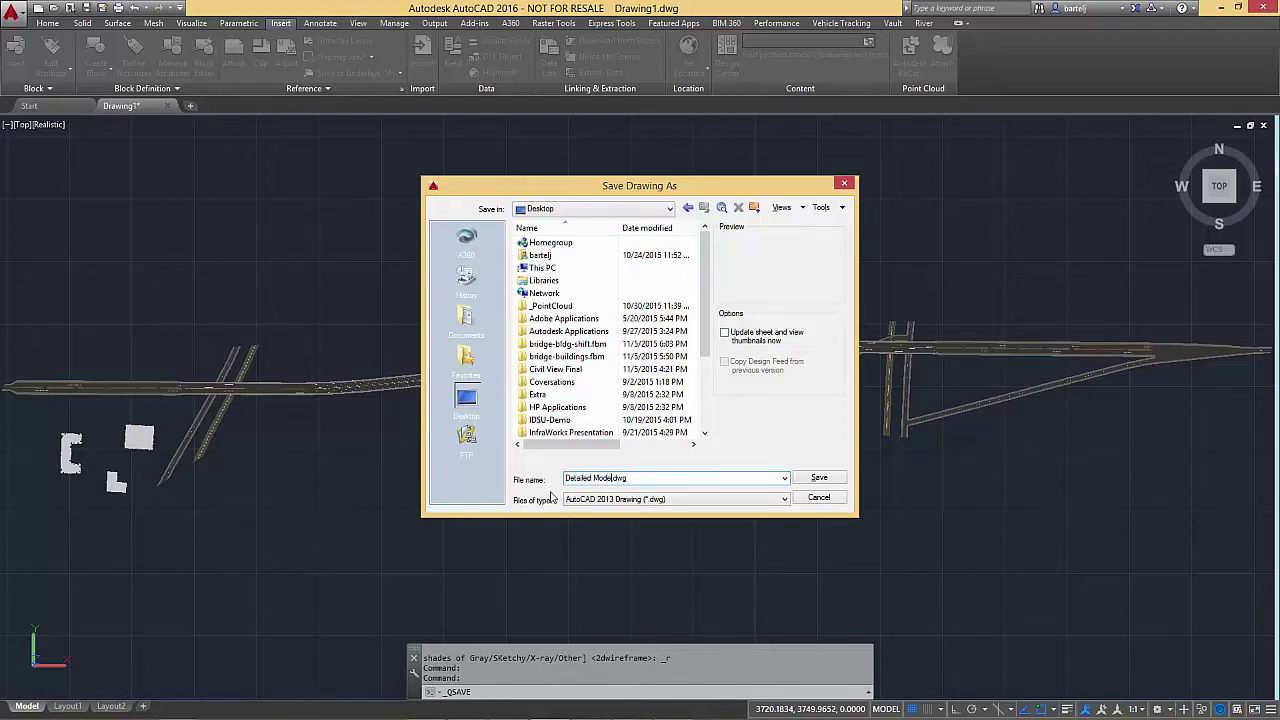
click(815, 479)
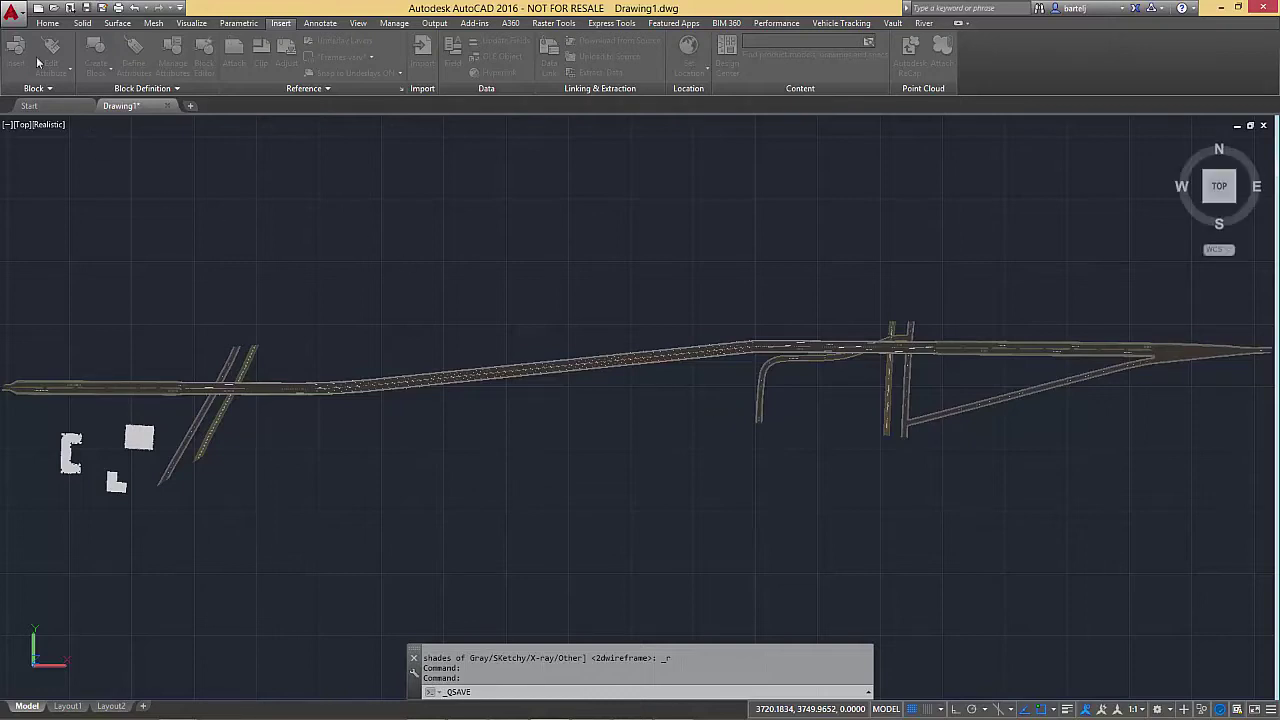
- Run the 3ds Max Design Rendering (Building Model) suite workflow, linking the drawing to the active 3ds Max session Test.max
click(12, 12)
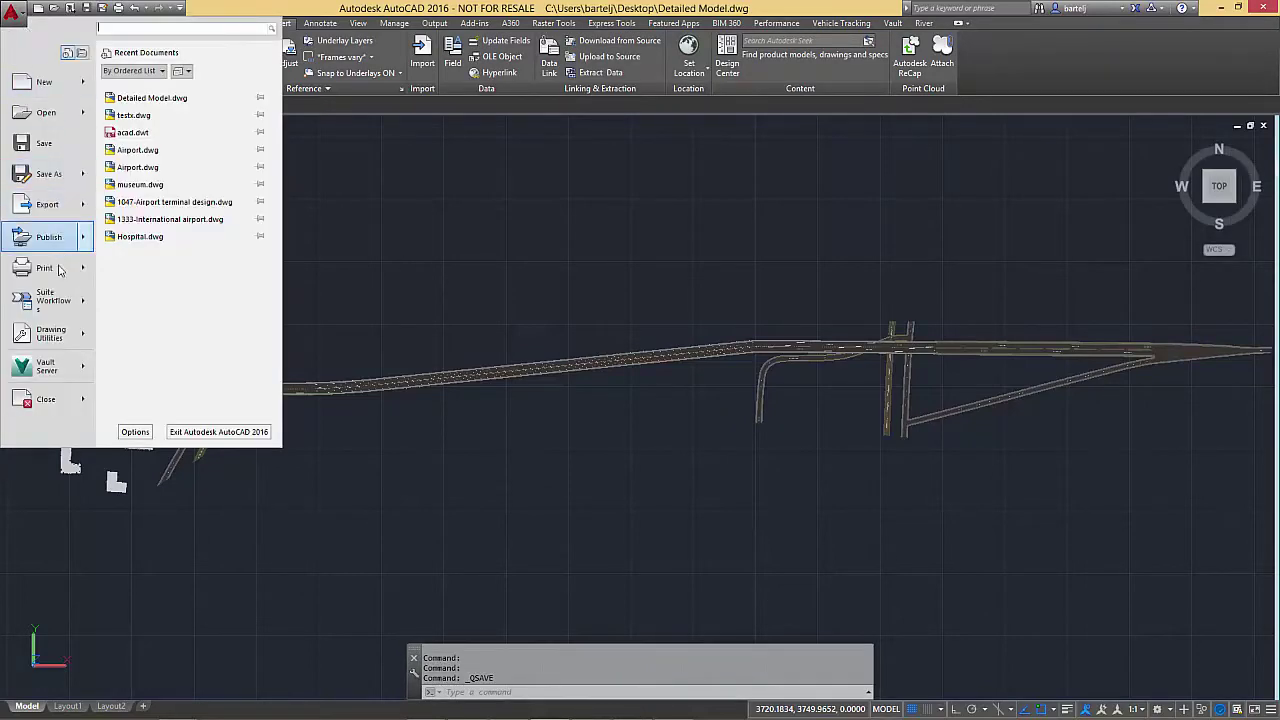
mouse_move(42, 302)
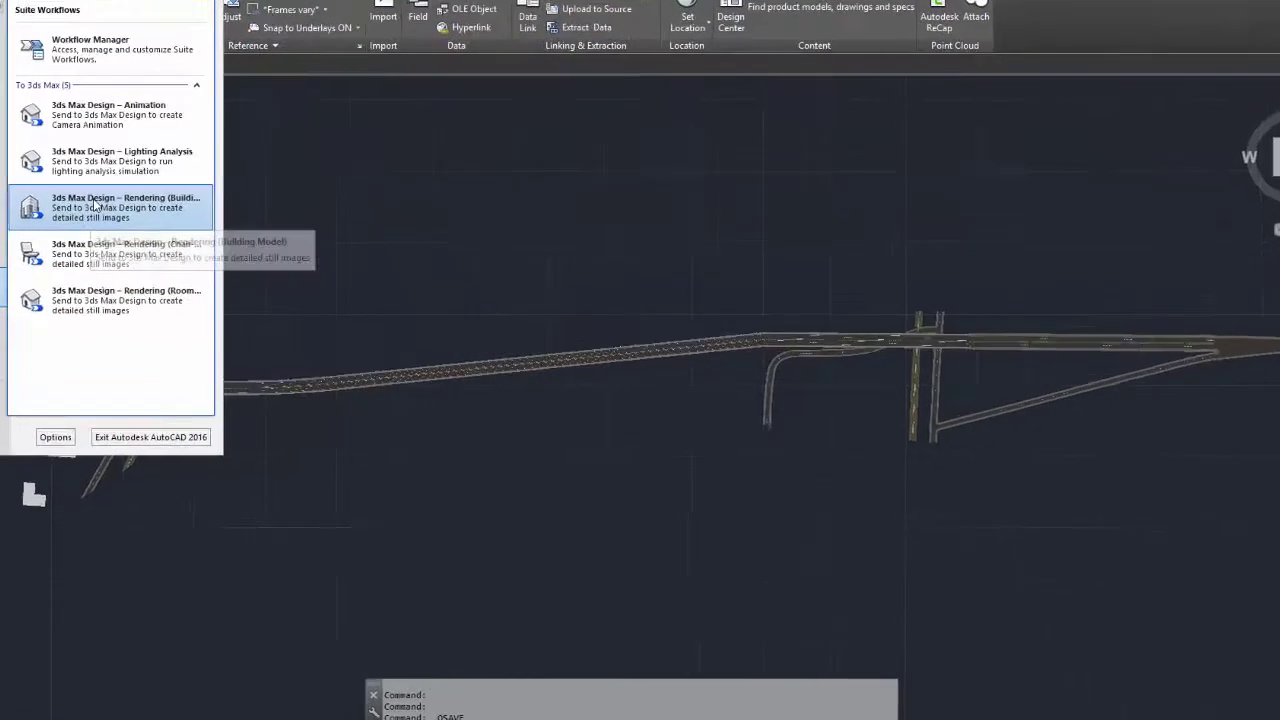
click(172, 232)
click(690, 480)
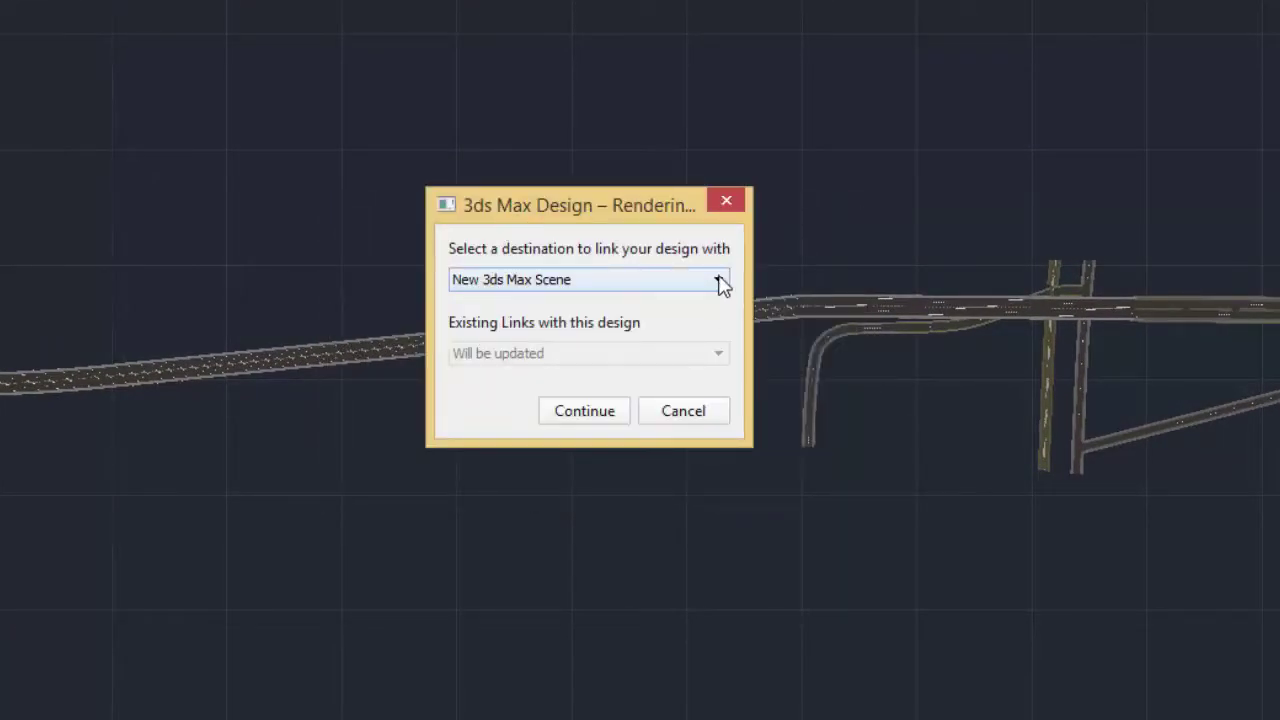
click(718, 280)
click(590, 334)
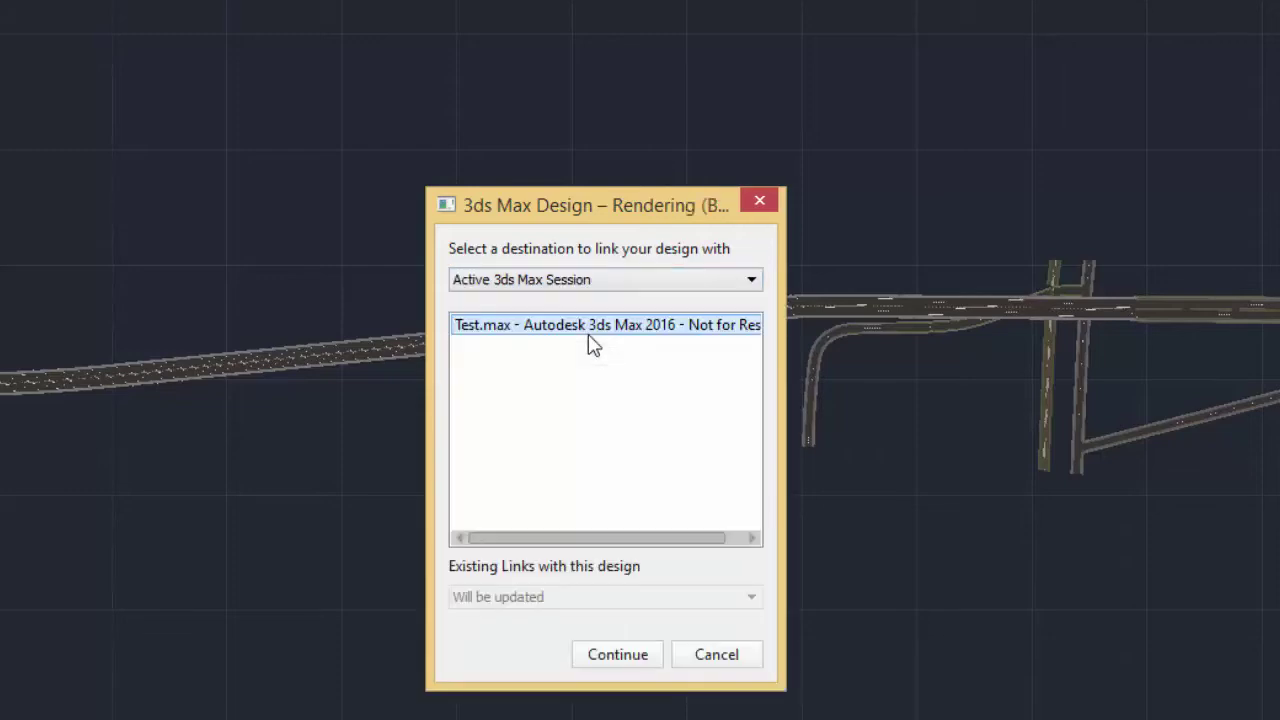
click(606, 664)
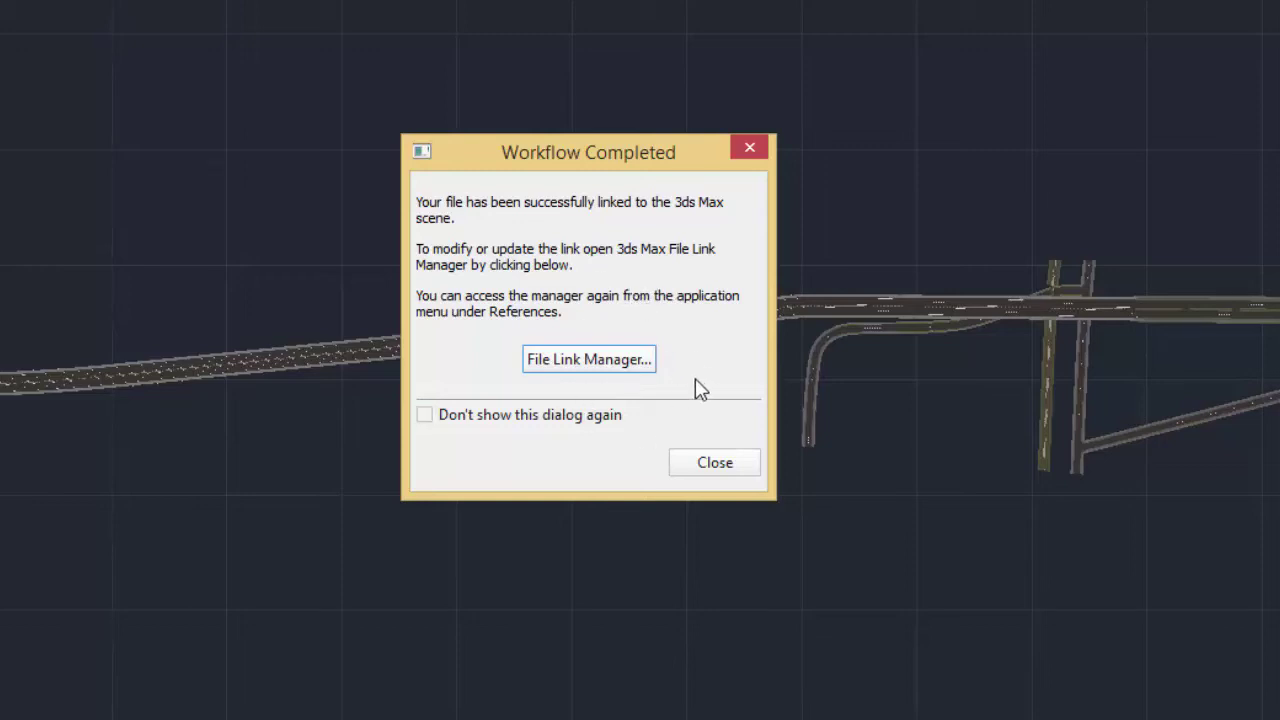
- Dismiss the workflow completion notice and switch the Top viewport to the Perspective view
click(706, 432)
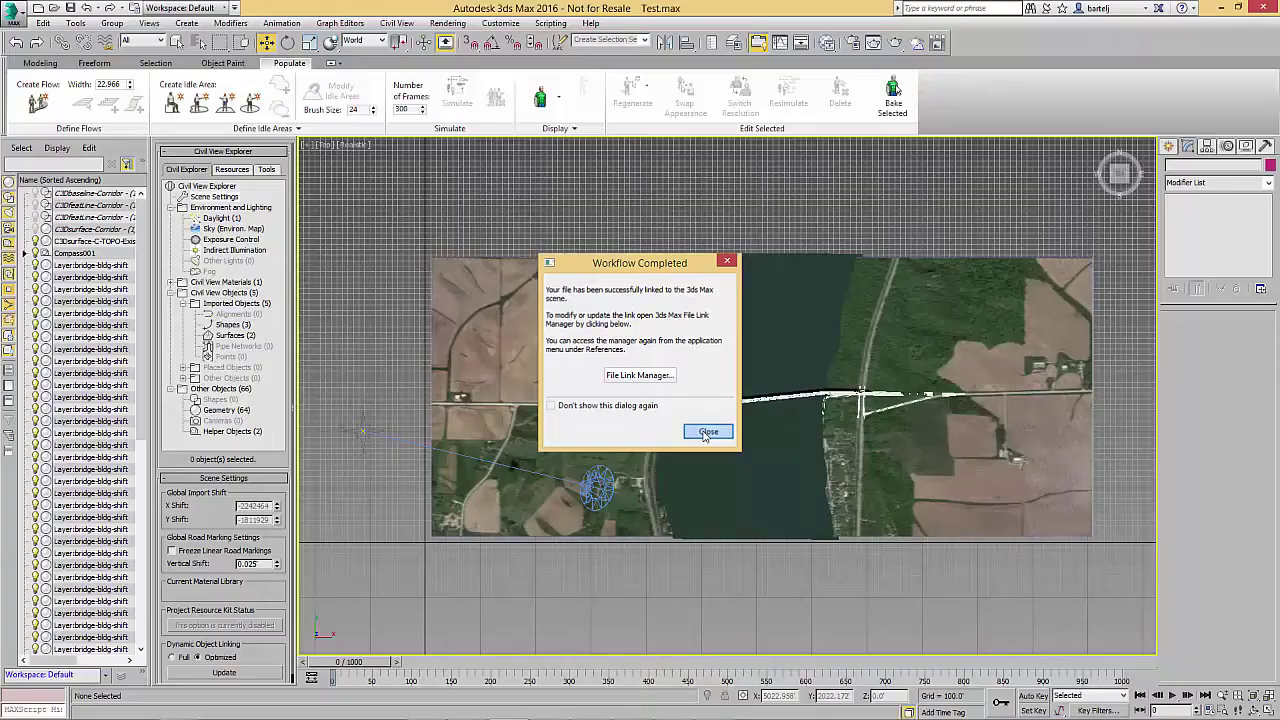
click(708, 429)
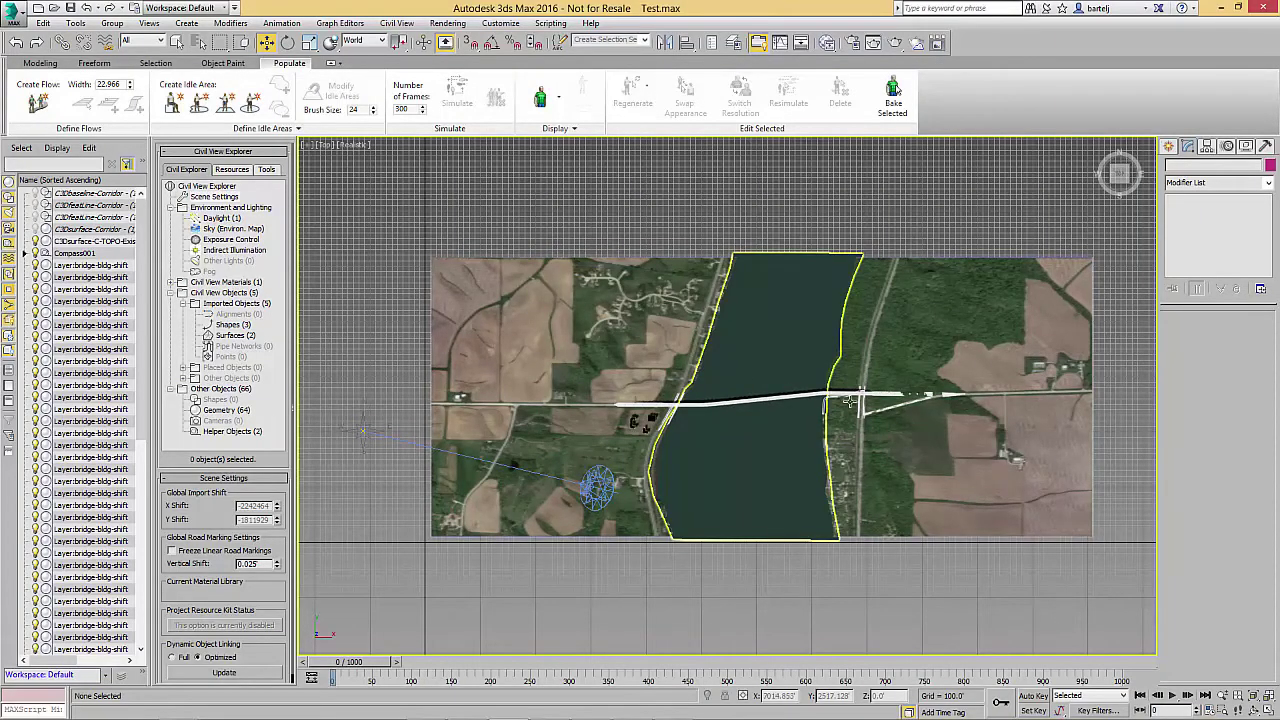
click(697, 423)
click(327, 147)
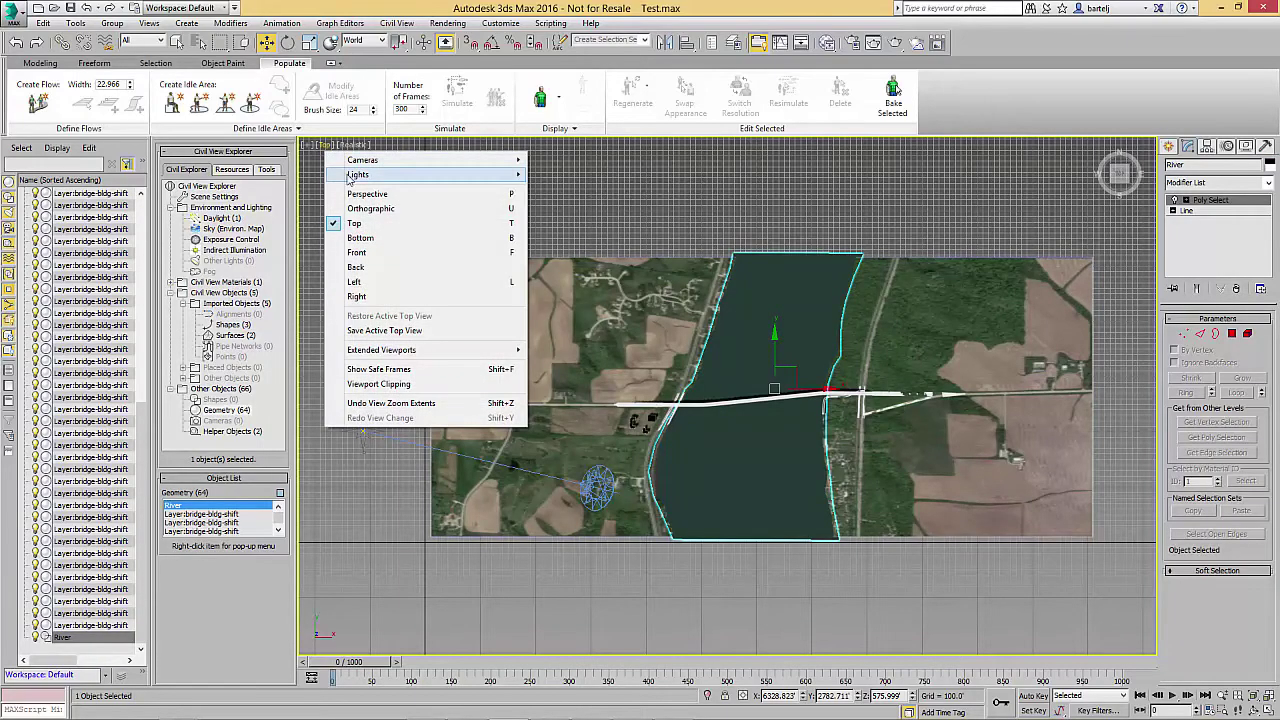
click(345, 188)
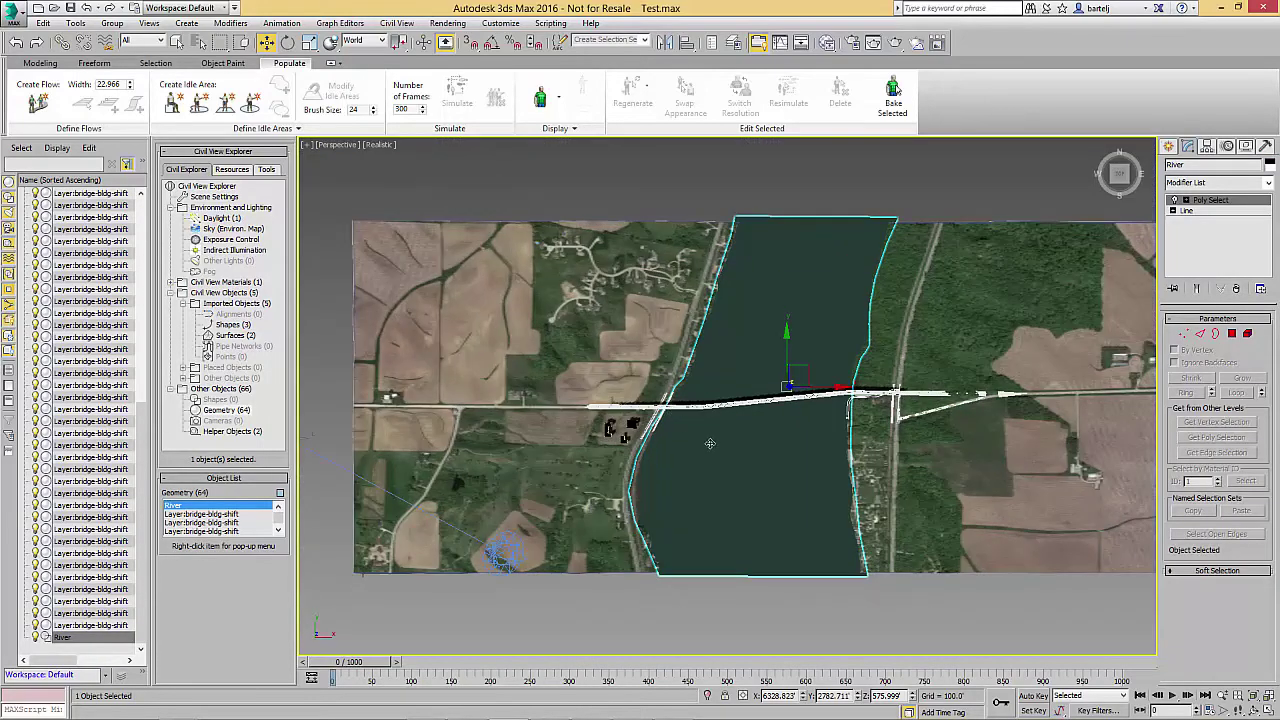
- Render the Perspective view in Production mode, framed from a low angle alongside the bridge with the buildings behind it
scroll(709, 443, up, 6)
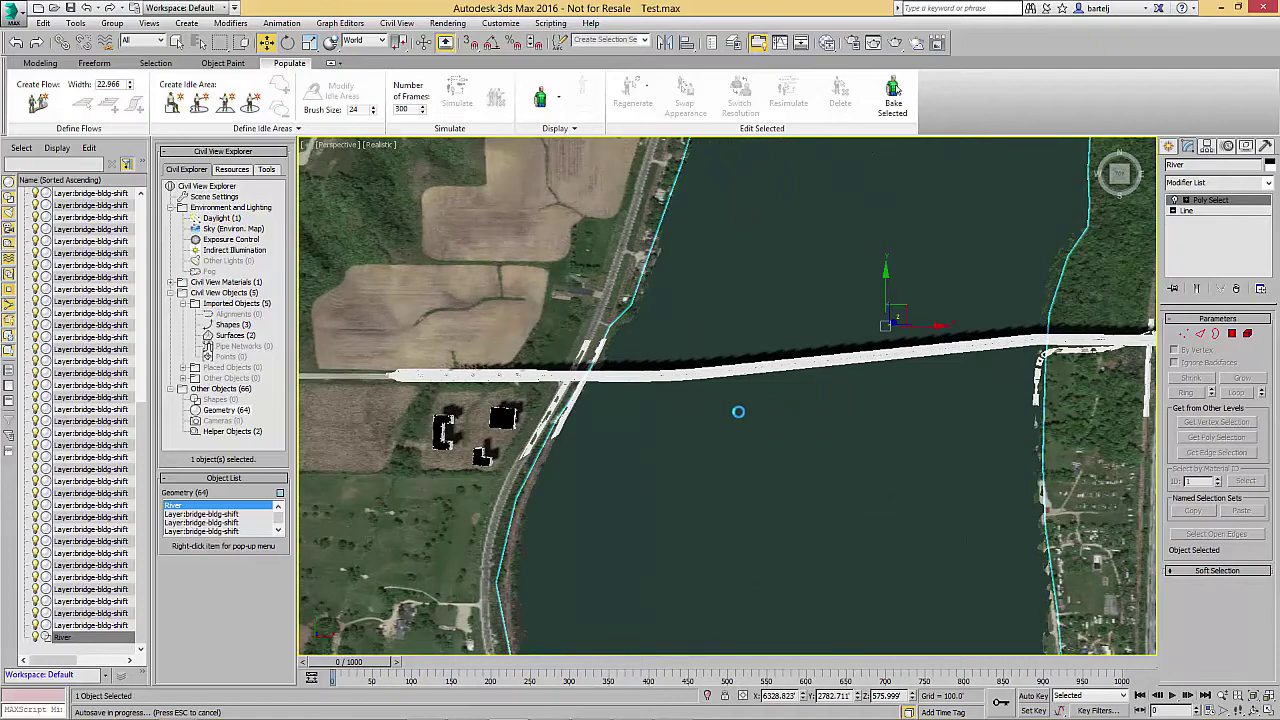
scroll(738, 411, up, 1)
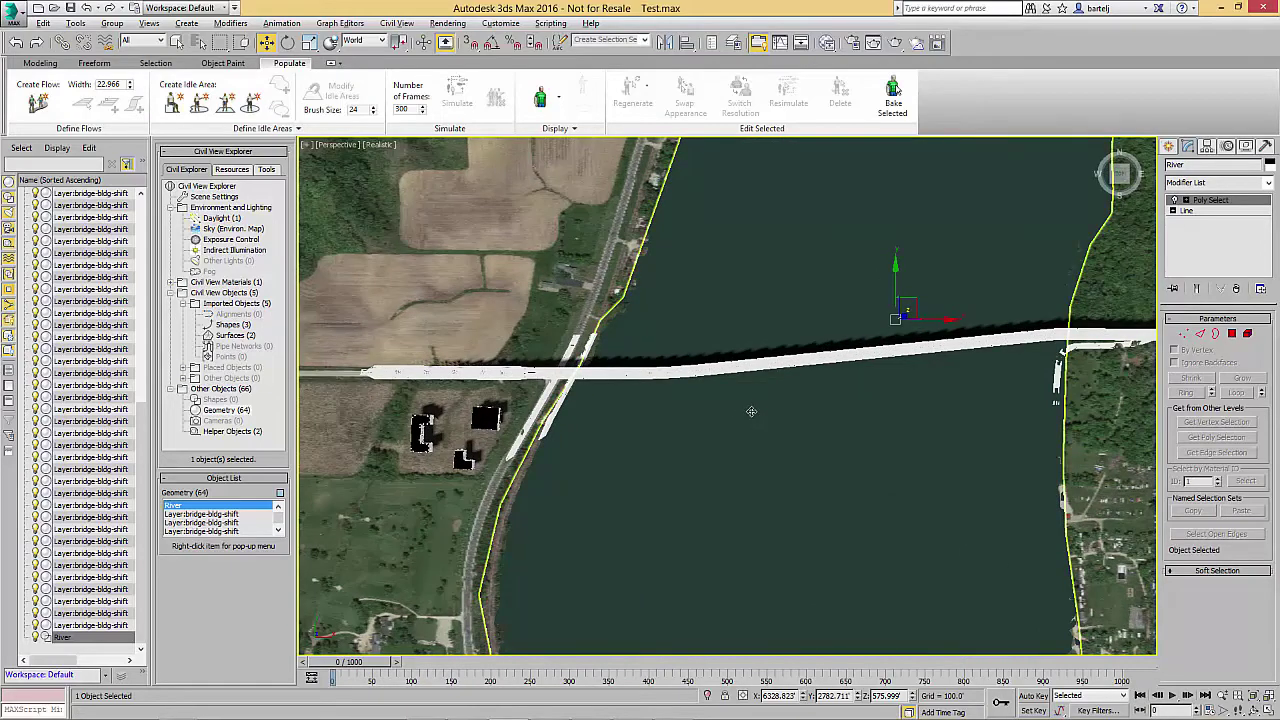
click(750, 410)
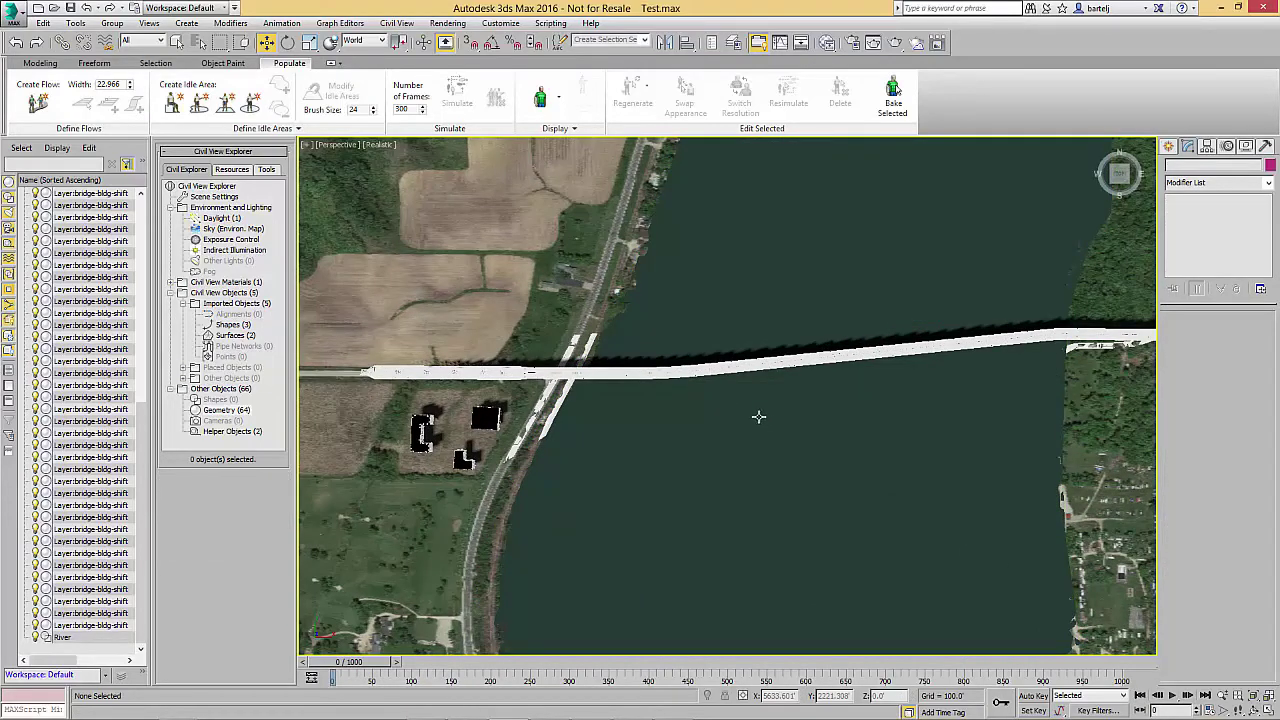
alt+middle_drag(759, 416, 626, 318)
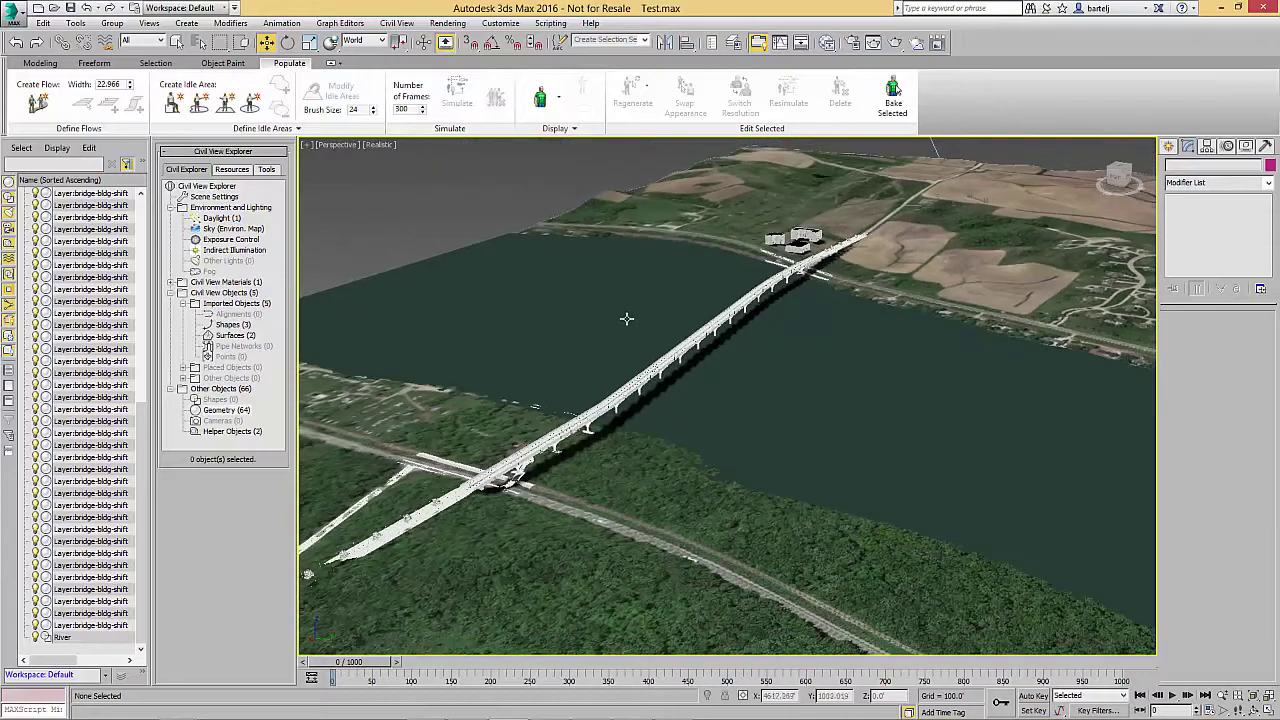
scroll(792, 284, up, 2)
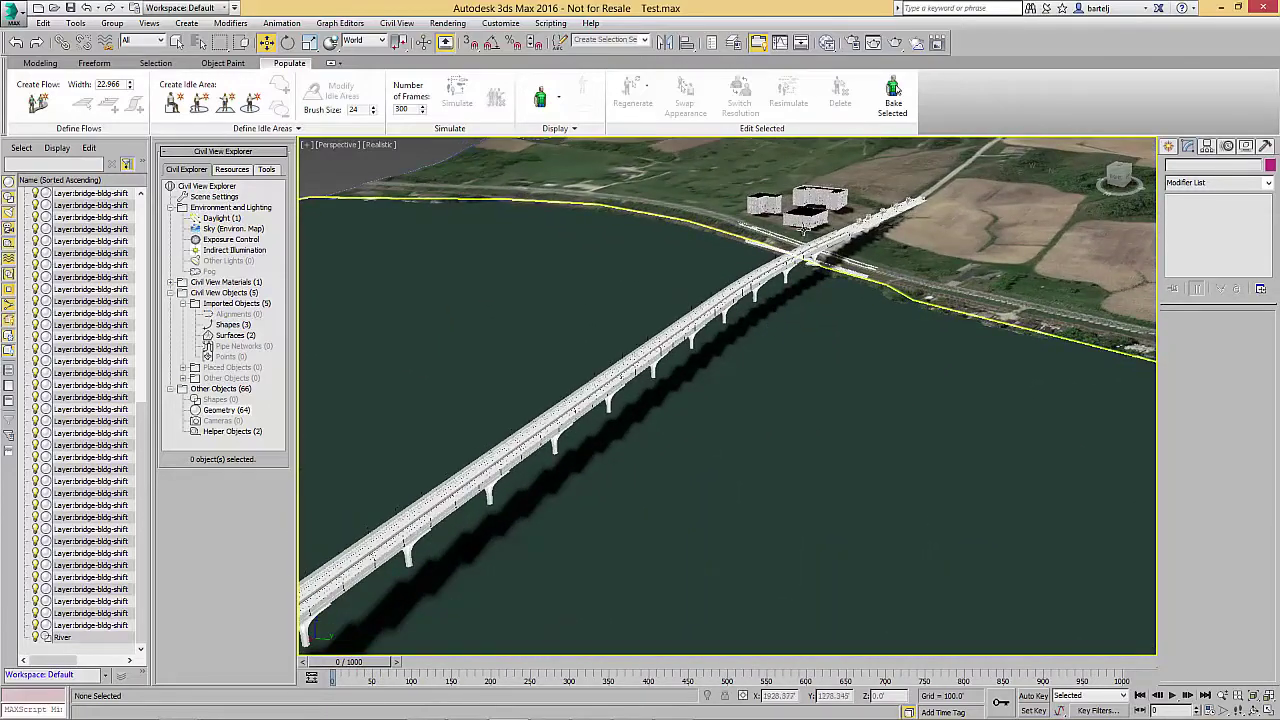
scroll(810, 232, up, 5)
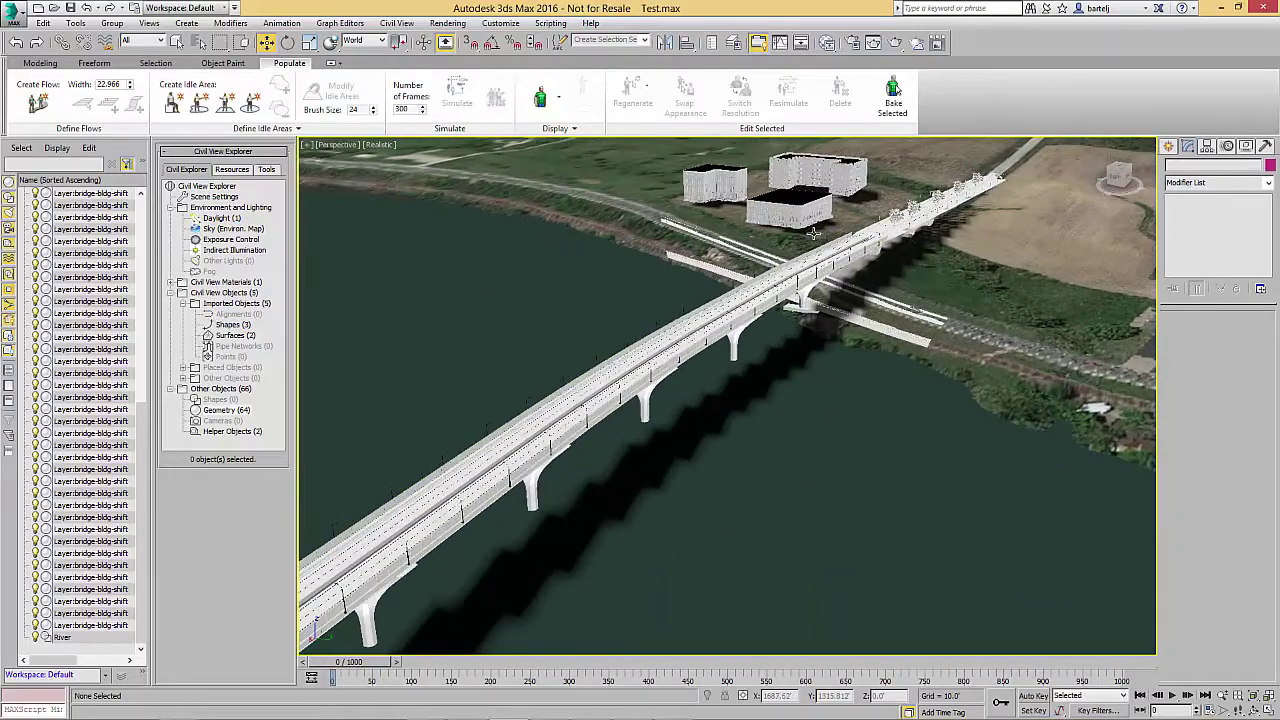
scroll(813, 234, up, 3)
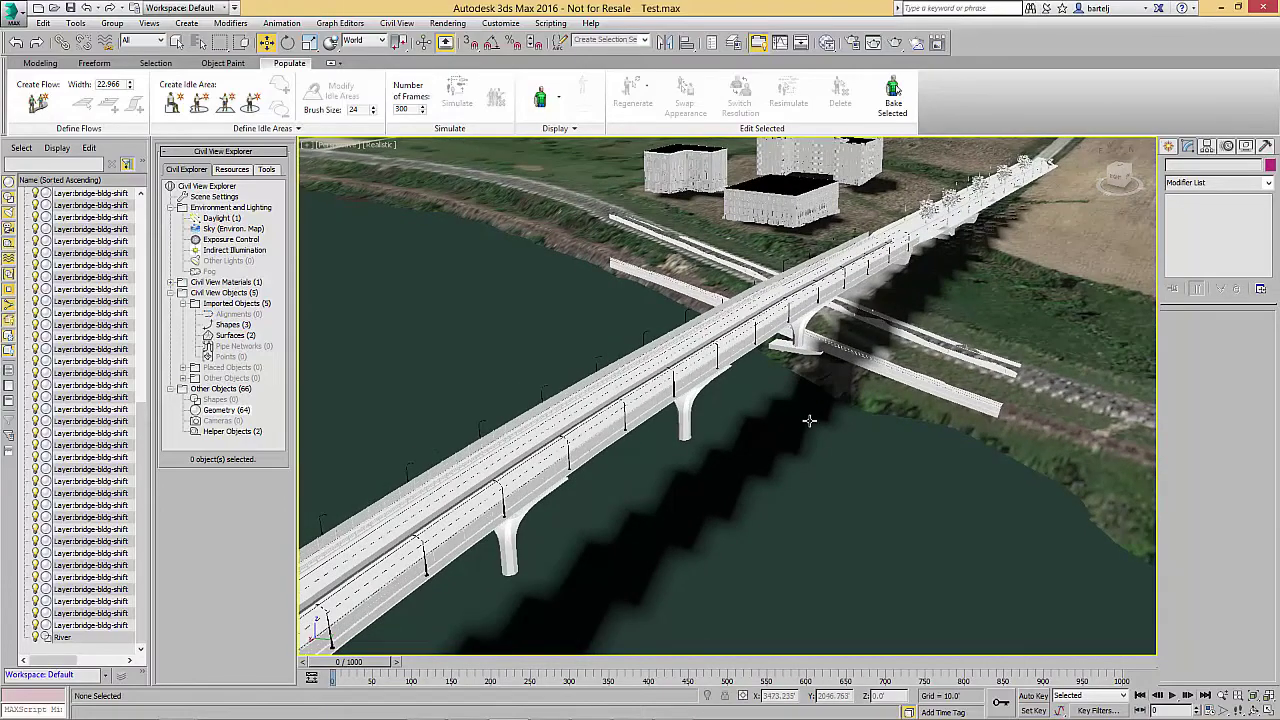
alt+middle_drag(809, 421, 724, 472)
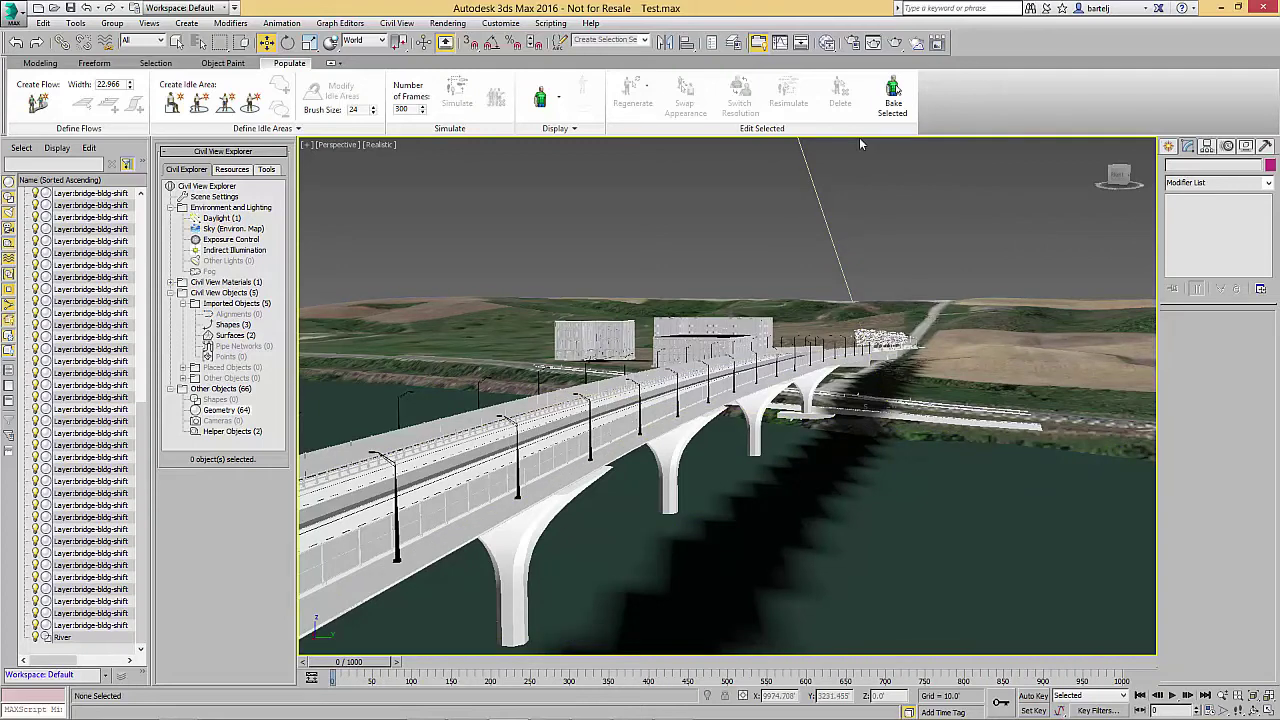
click(873, 43)
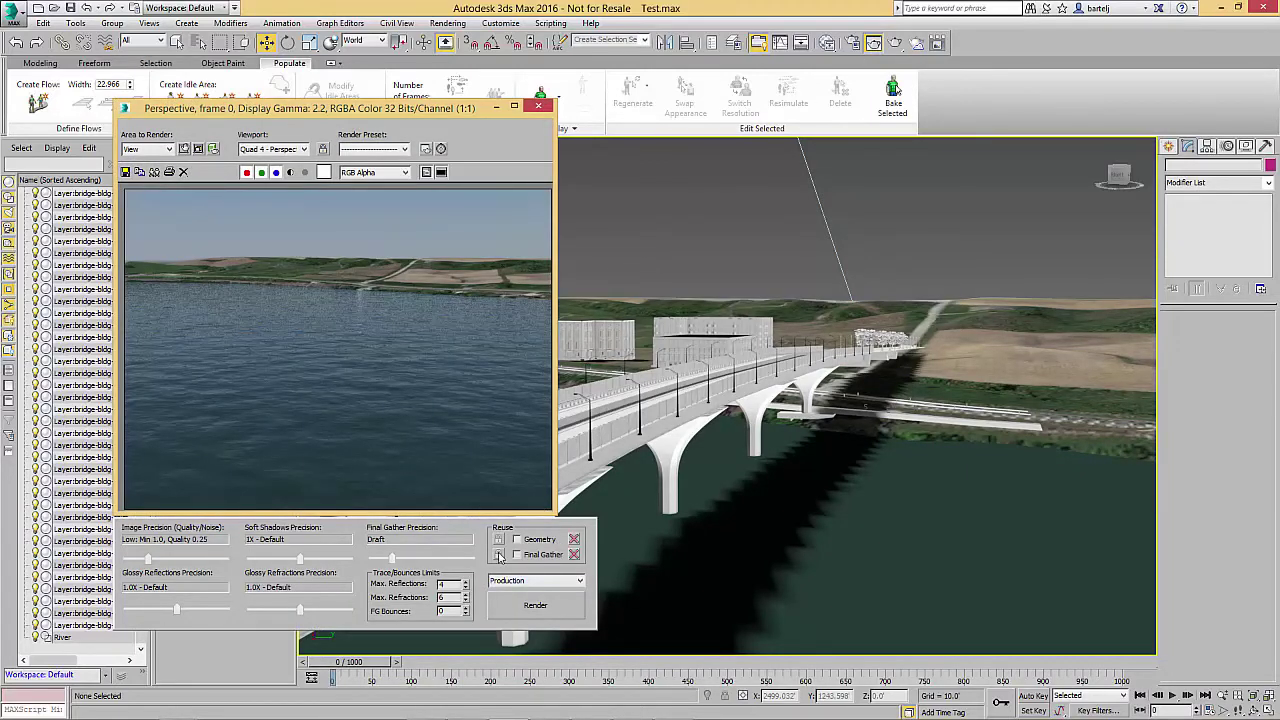
click(532, 606)
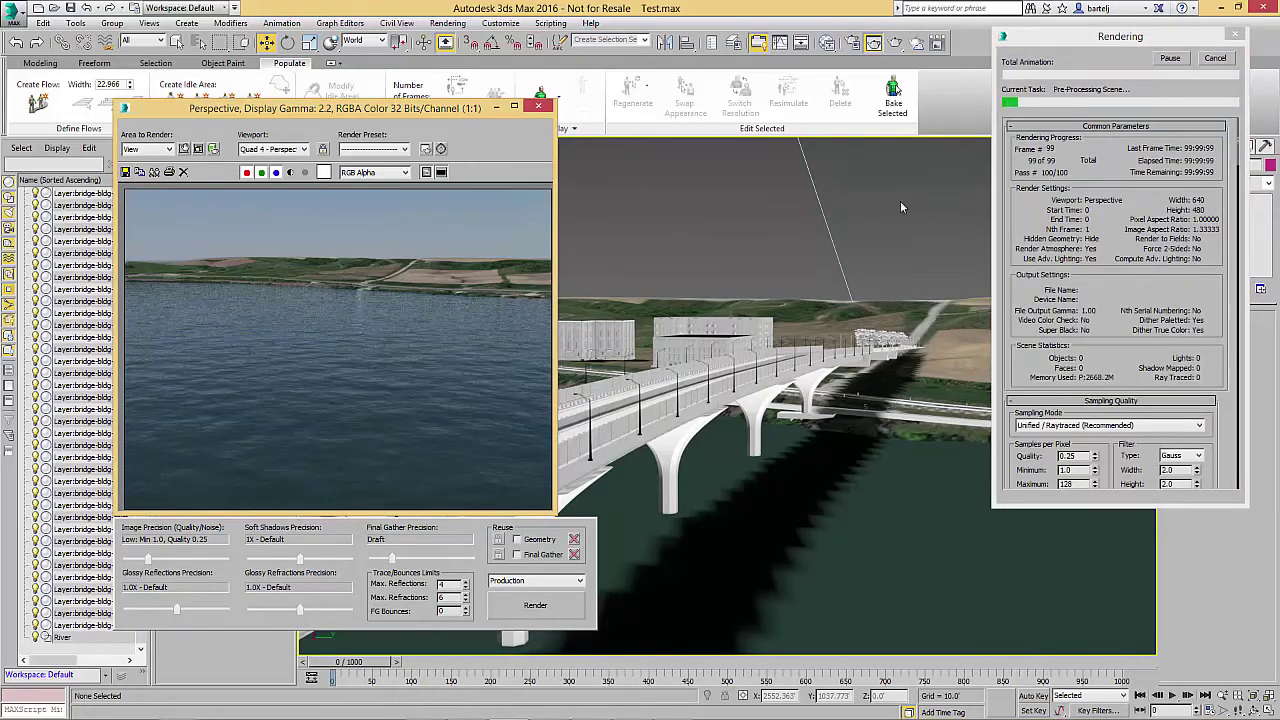
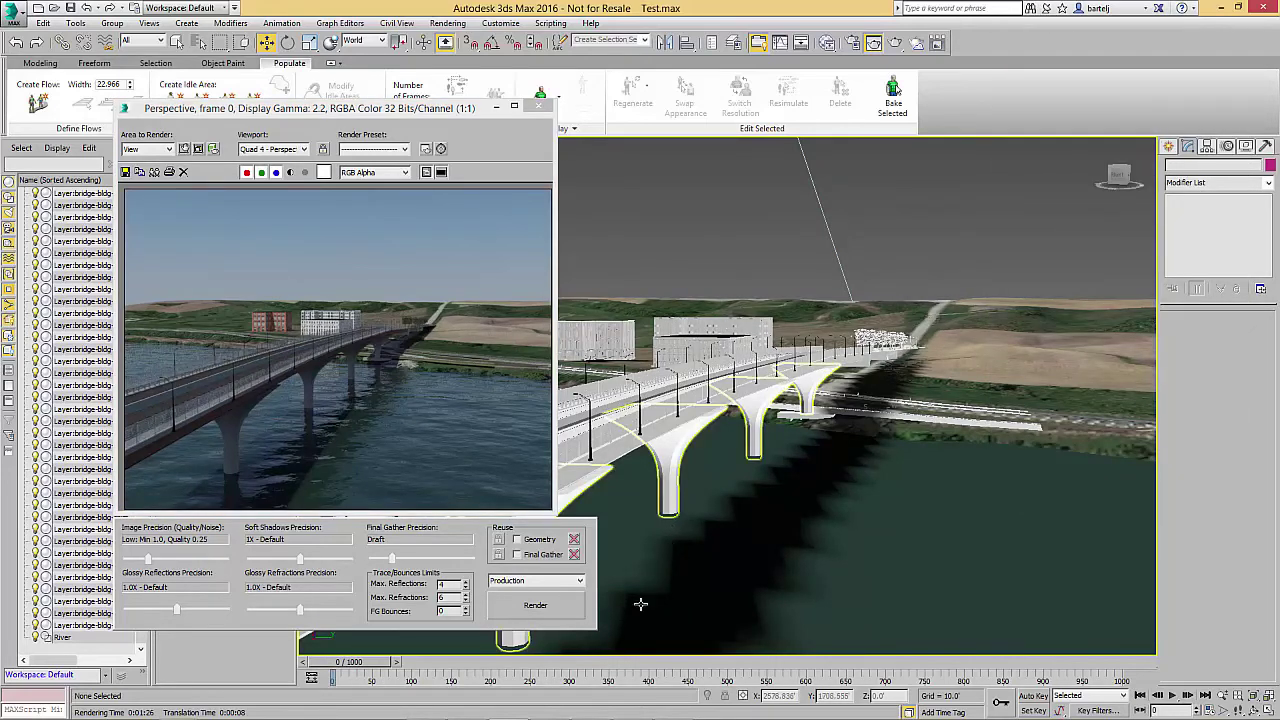
- Review the bridge site in the InfraWorks 360 model and the Civil 3D drawing Test.dwg, and return to the 3ds Max rendering
mouse_move(633, 713)
click(595, 709)
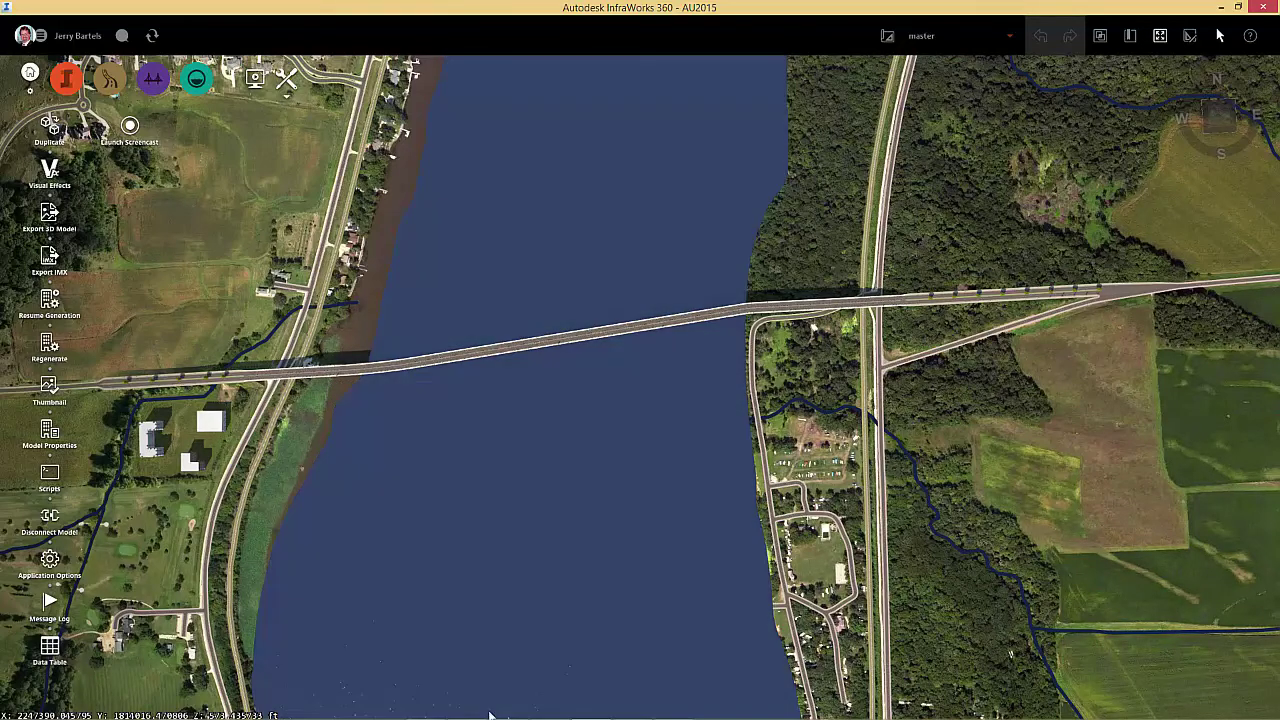
mouse_move(491, 718)
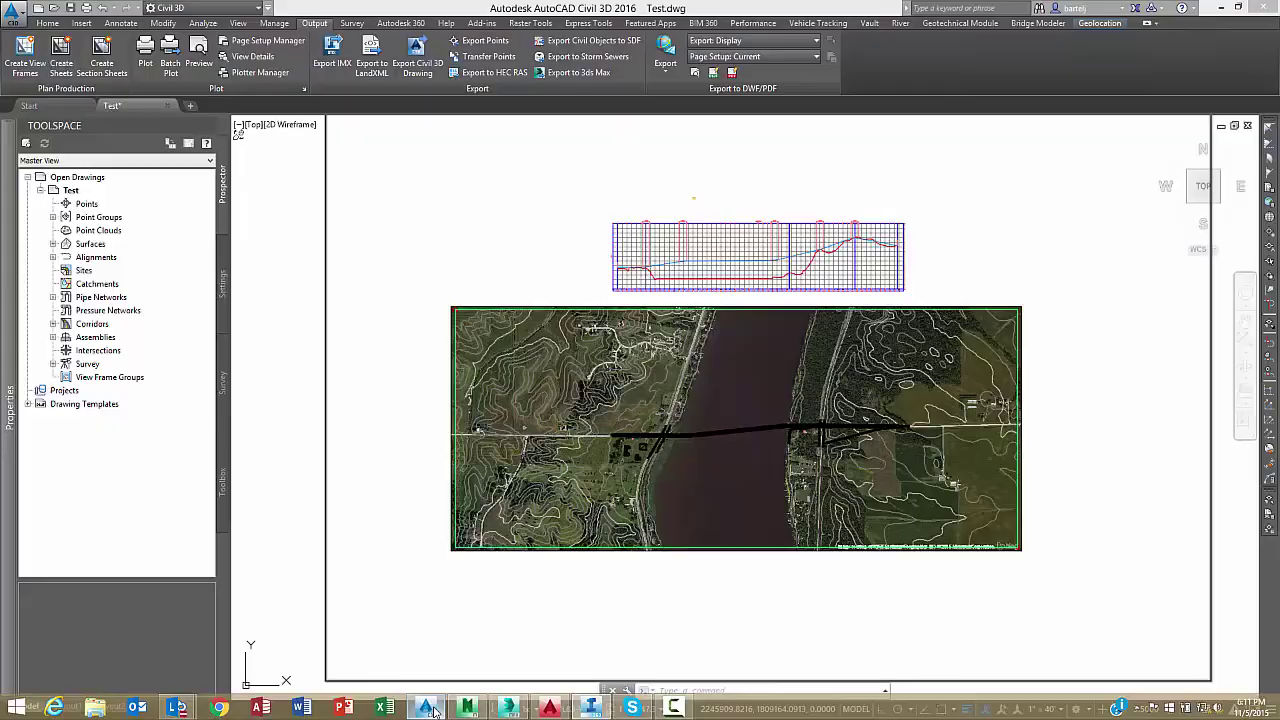
click(426, 708)
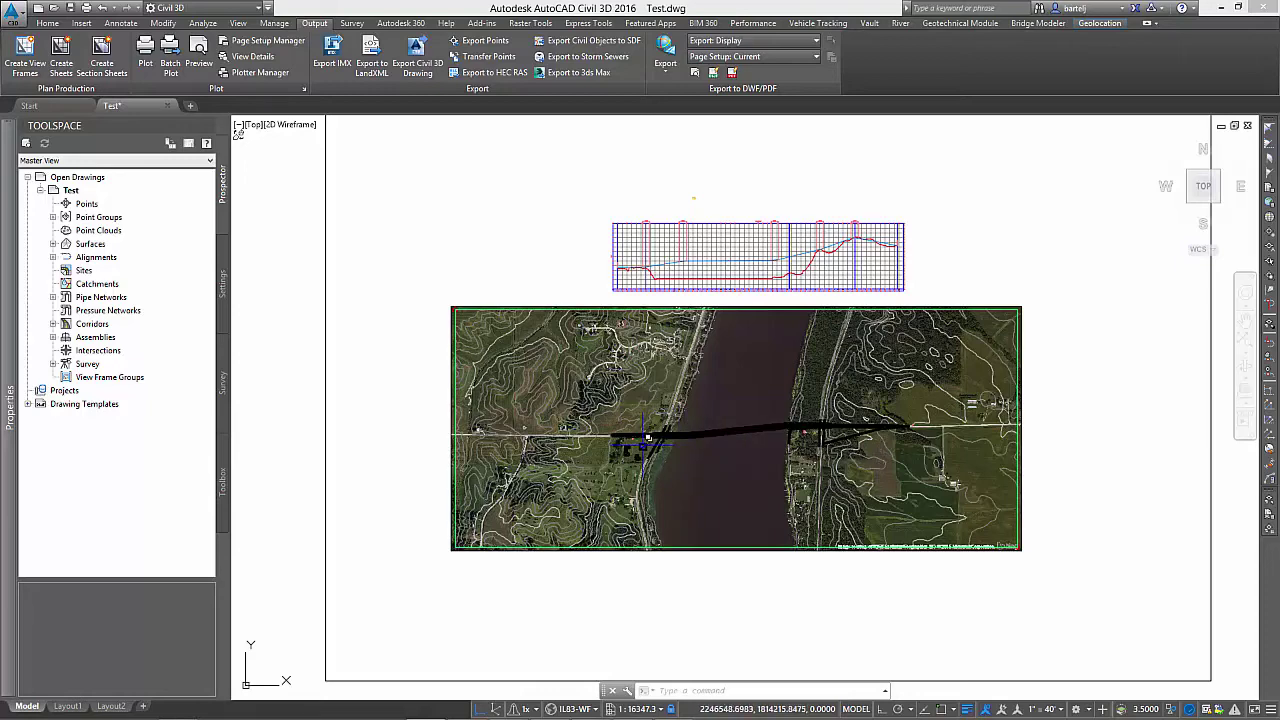
scroll(676, 452, up, 5)
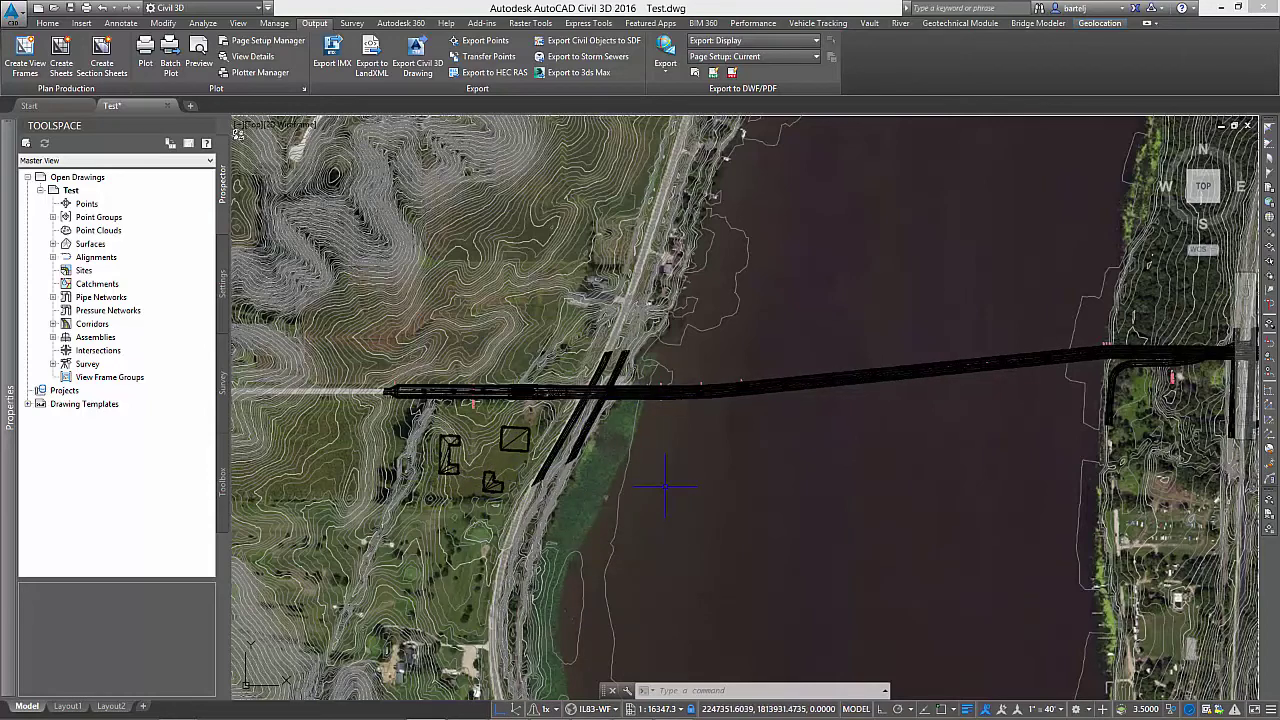
scroll(665, 490, down, 4)
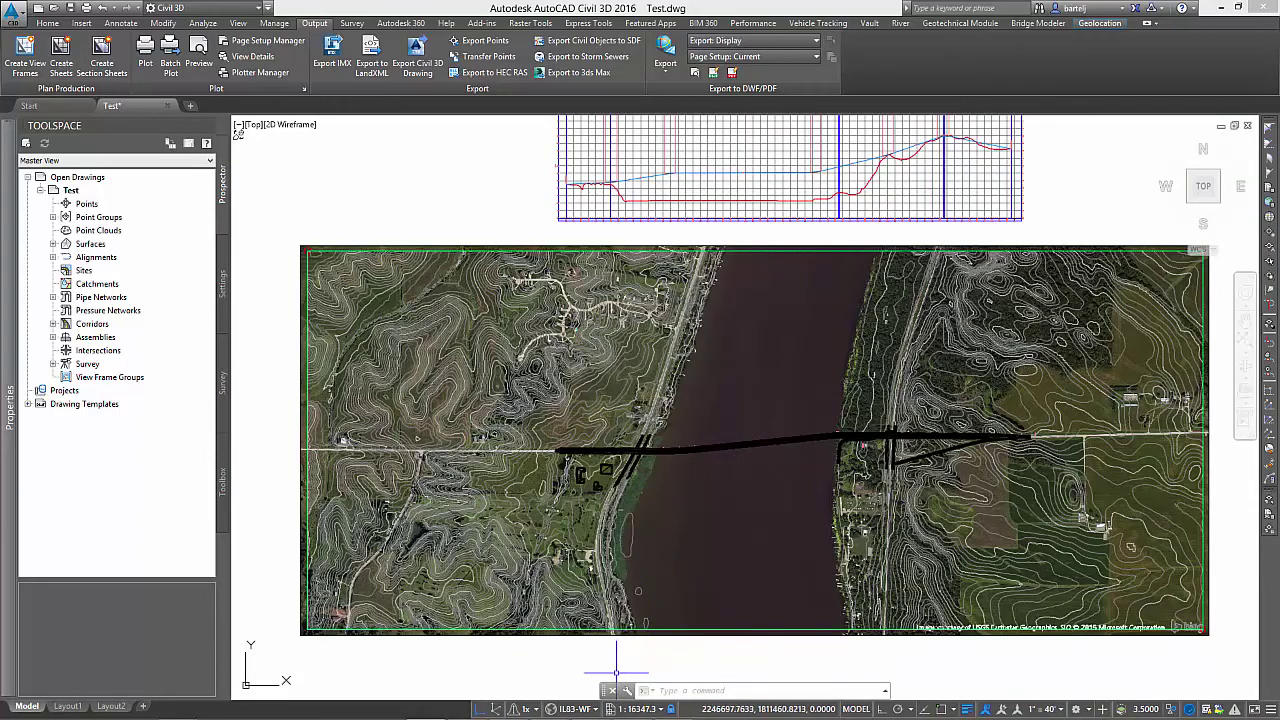
mouse_move(593, 706)
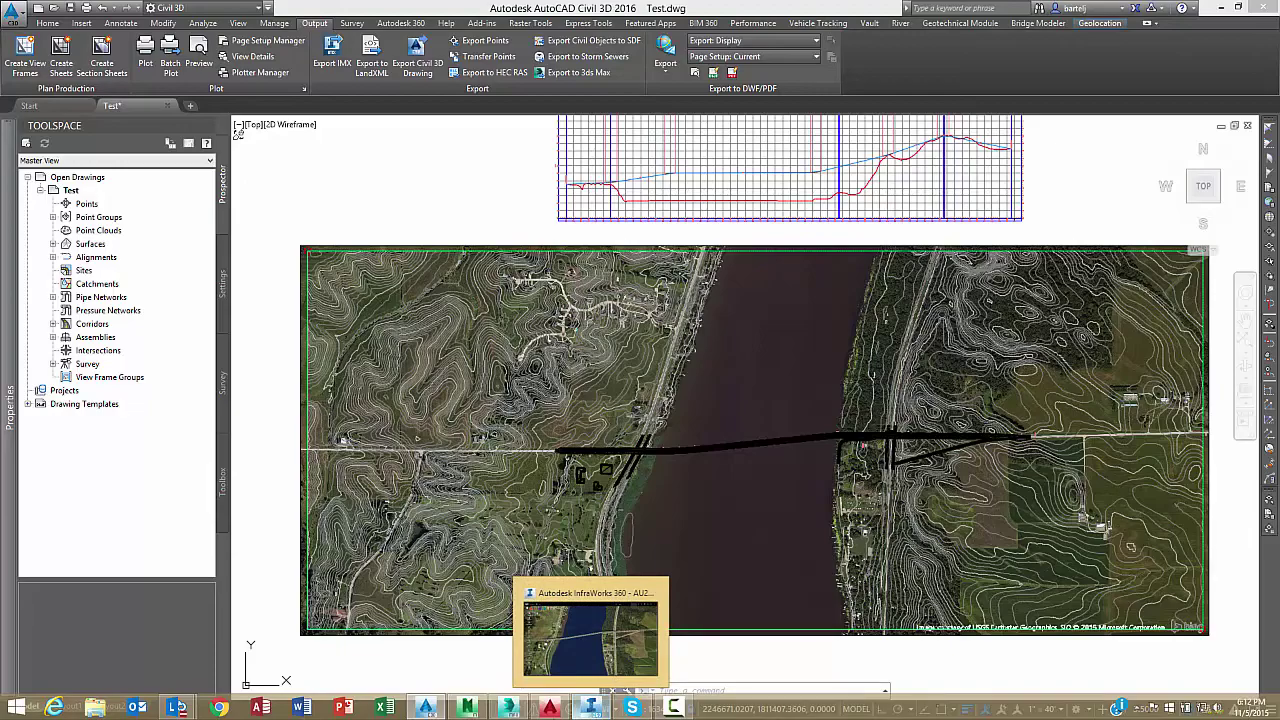
click(512, 708)
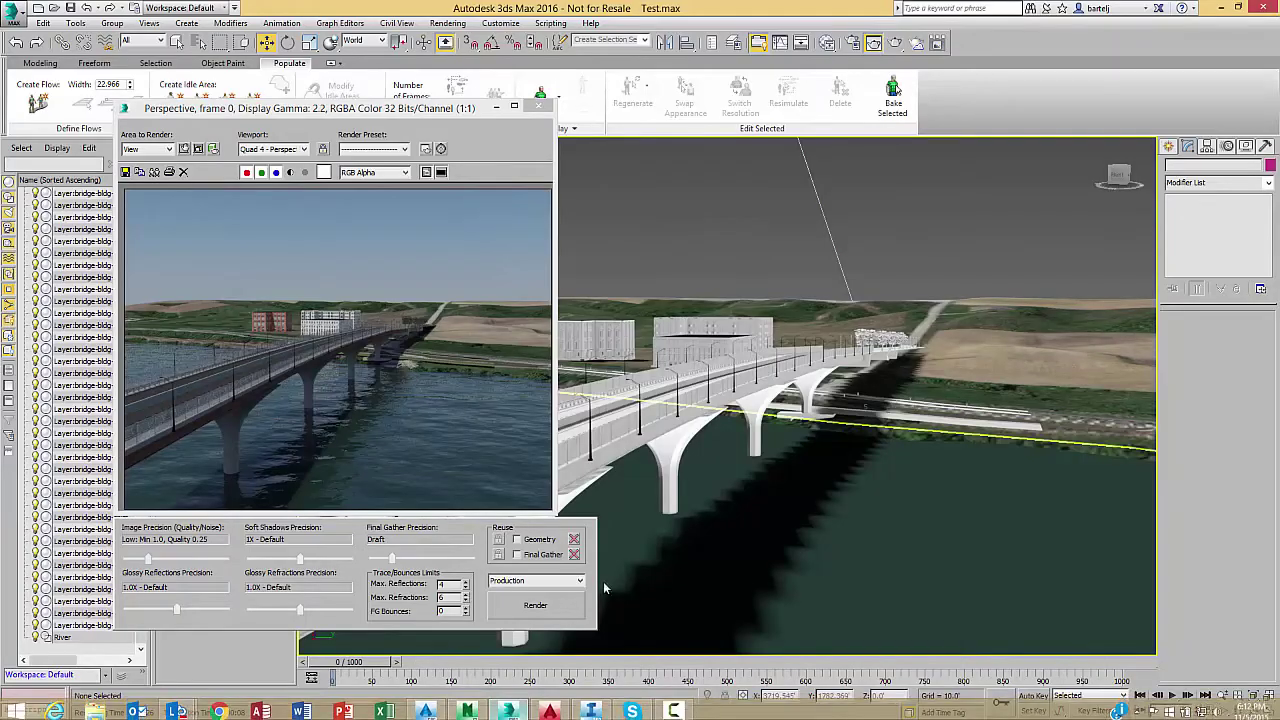